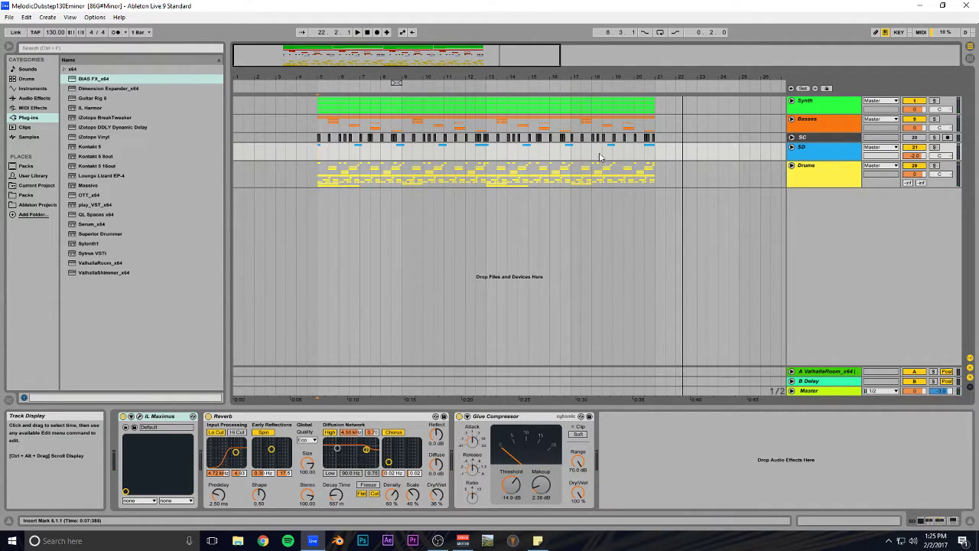
# Step: Unfold the Drums group and add a new audio track below the Impact track
pyautogui.click(792, 166)
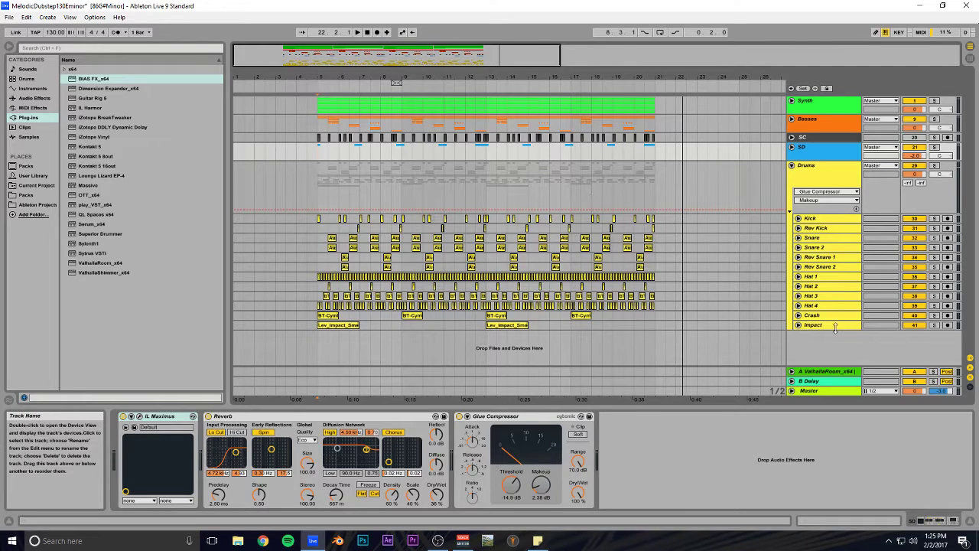
pyautogui.click(818, 325)
pyautogui.hotkey('ctrl', 't')
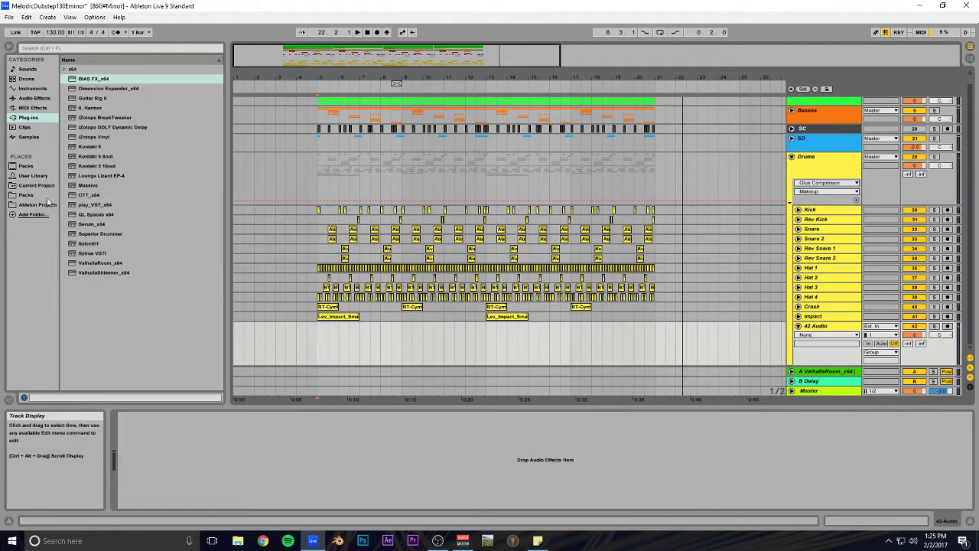
# Step: Place Lev_Riser_110_8_Noise_01.wav from the Black Octopus Leviathan pack's FX - Rising folder on the new audio track at bar 5
pyautogui.click(27, 195)
pyautogui.click(68, 100)
pyautogui.click(72, 108)
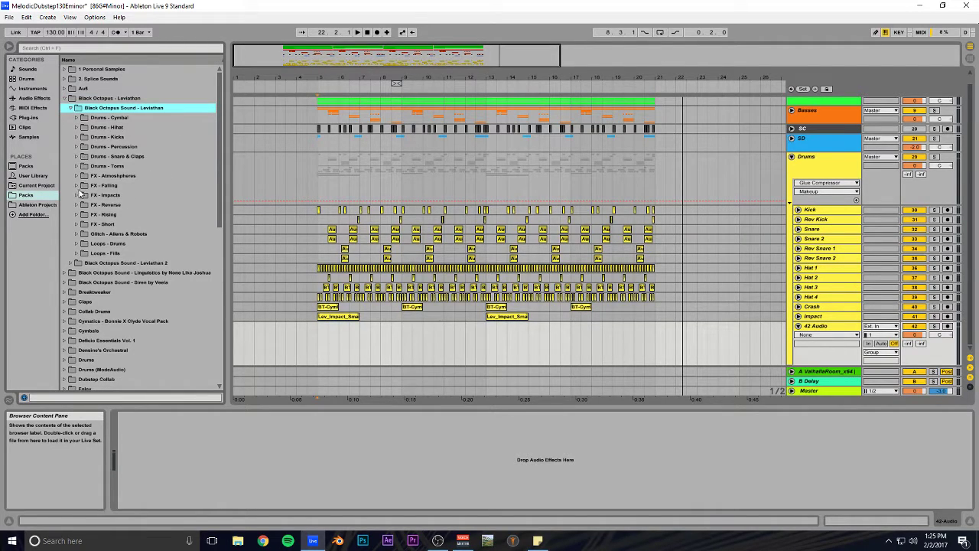
pyautogui.click(76, 214)
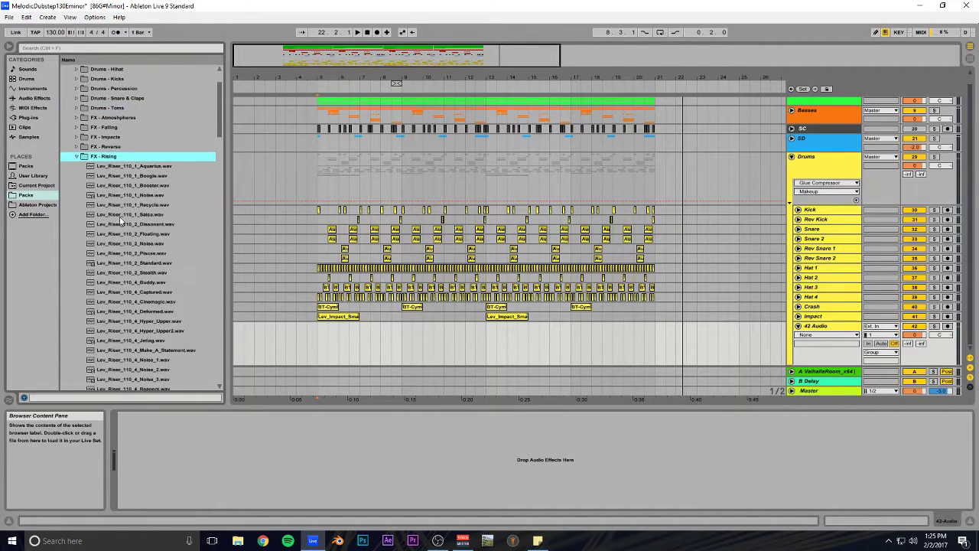
pyautogui.scroll(-5, 121, 221)
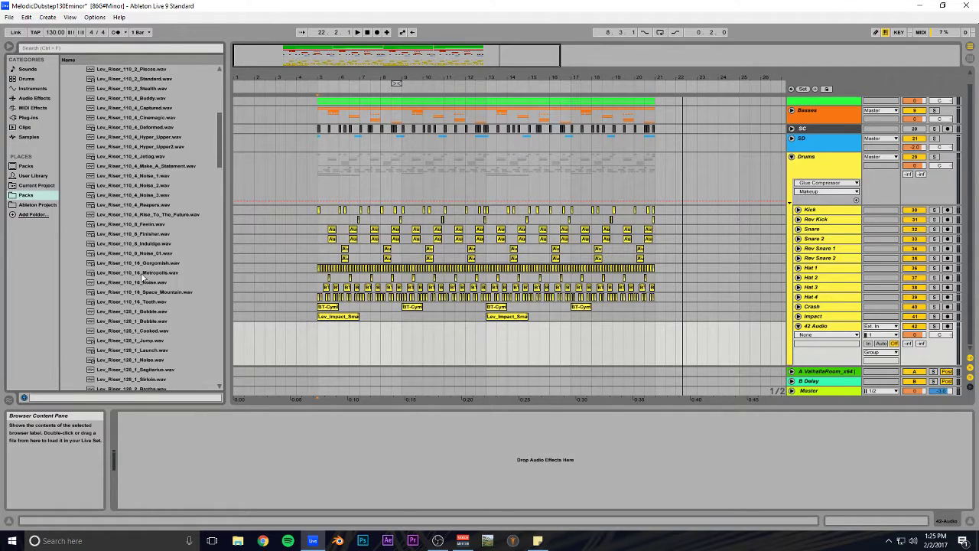
pyautogui.moveTo(133, 254); pyautogui.dragTo(318, 343)
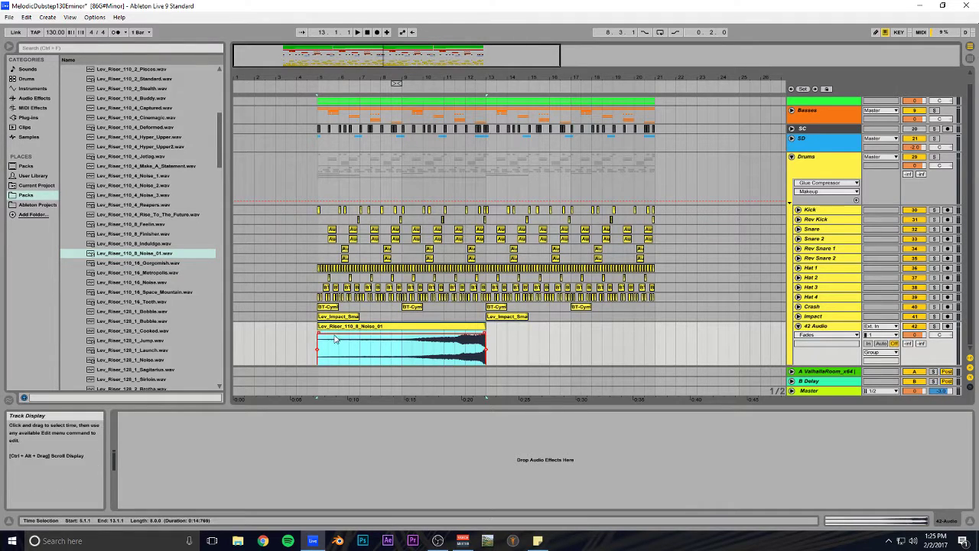
# Step: Fade in the riser clip across its full length and lower its track volume to -16 dB
pyautogui.moveTo(320, 335); pyautogui.dragTo(515, 336)
pyautogui.click(921, 336)
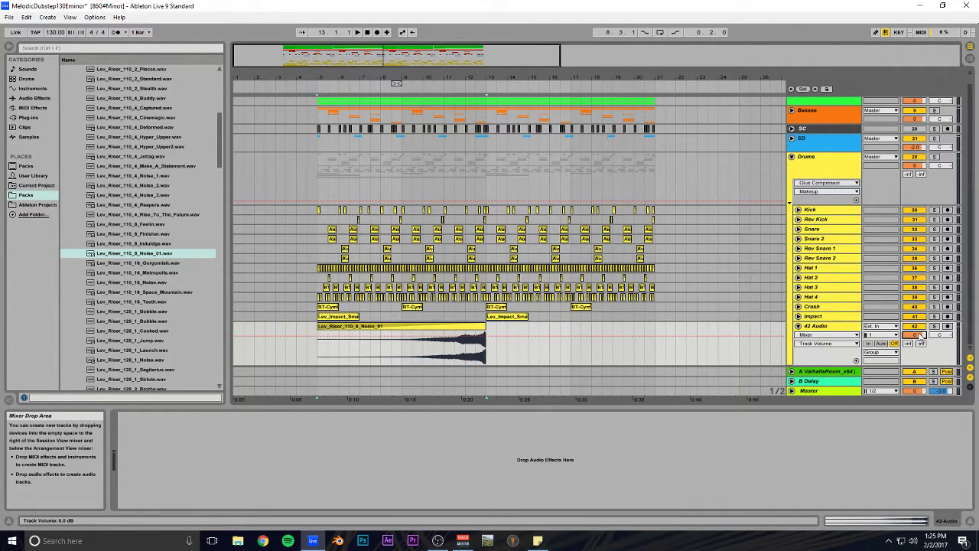
# Step: Play the riser's ending from bar 12 and raise its track's ValhallaRoom reverb send
pyautogui.click(480, 341)
pyautogui.press('space')
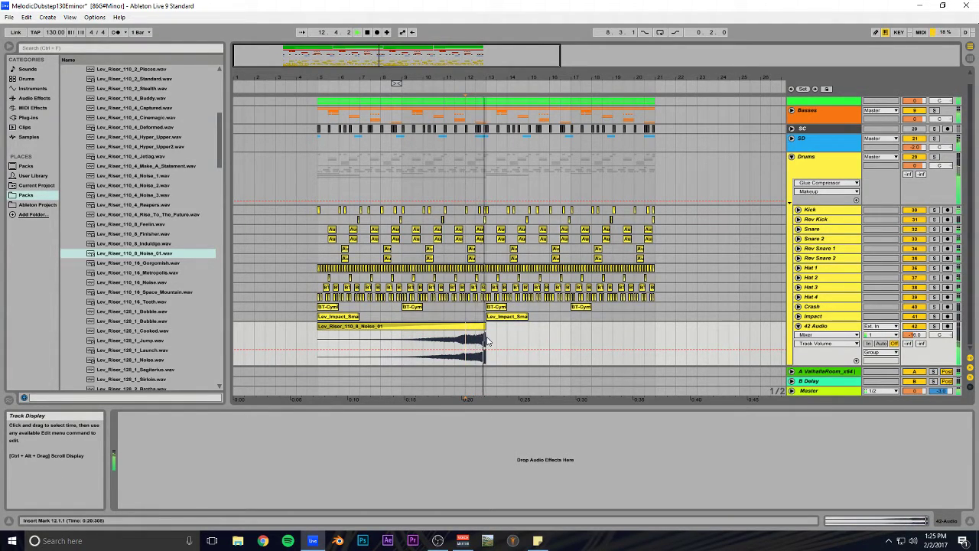
pyautogui.press('space')
pyautogui.moveTo(908, 345); pyautogui.dragTo(908, 310)
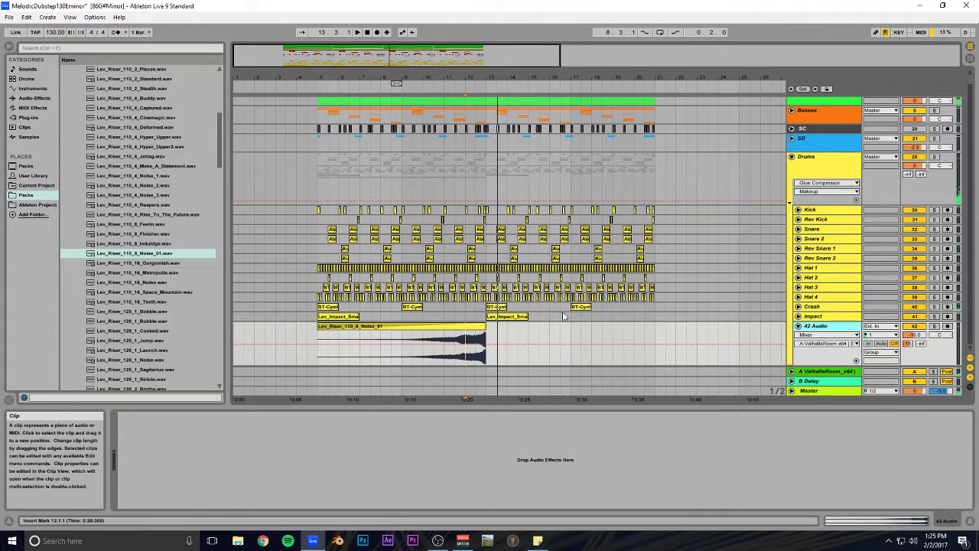
# Step: Copy the riser clip onto another new audio track at bar 13 and reverse the copy
pyautogui.hotkey('ctrl', 't')
pyautogui.moveTo(464, 286); pyautogui.dragTo(463, 329)
pyautogui.doubleClick(538, 327)
pyautogui.press('r')
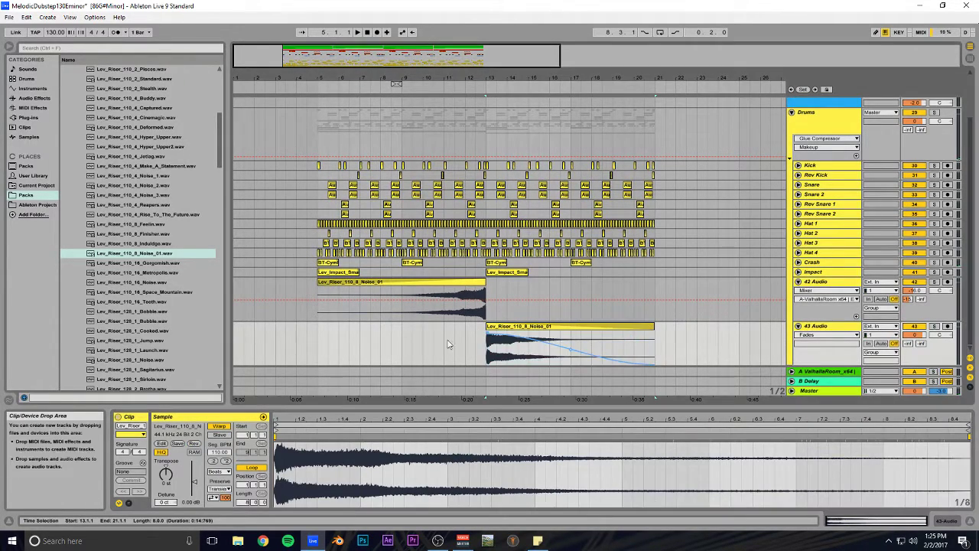
# Step: Lower the reversed riser track's volume to -24 dB while the arrangement plays
pyautogui.click(918, 335)
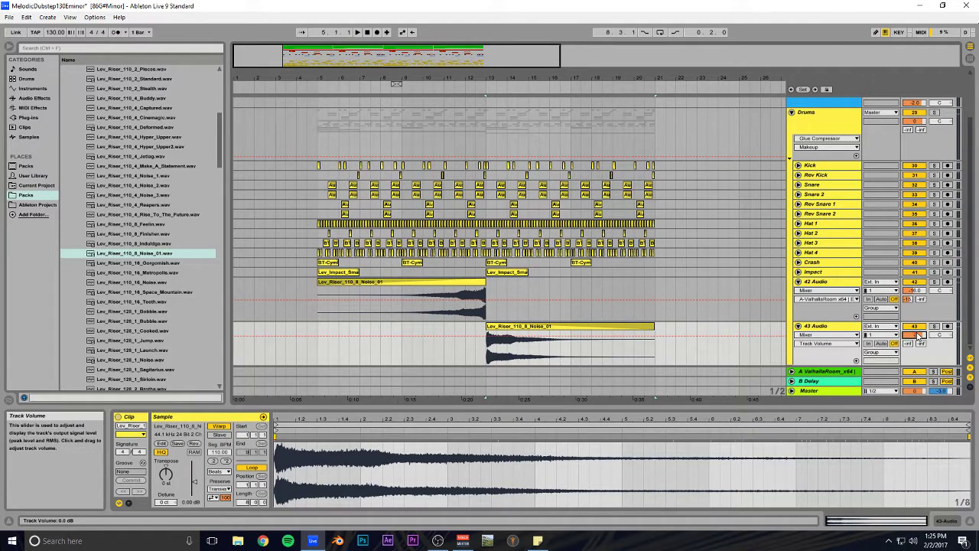
pyautogui.press('space')
pyautogui.moveTo(919, 335); pyautogui.dragTo(906, 337)
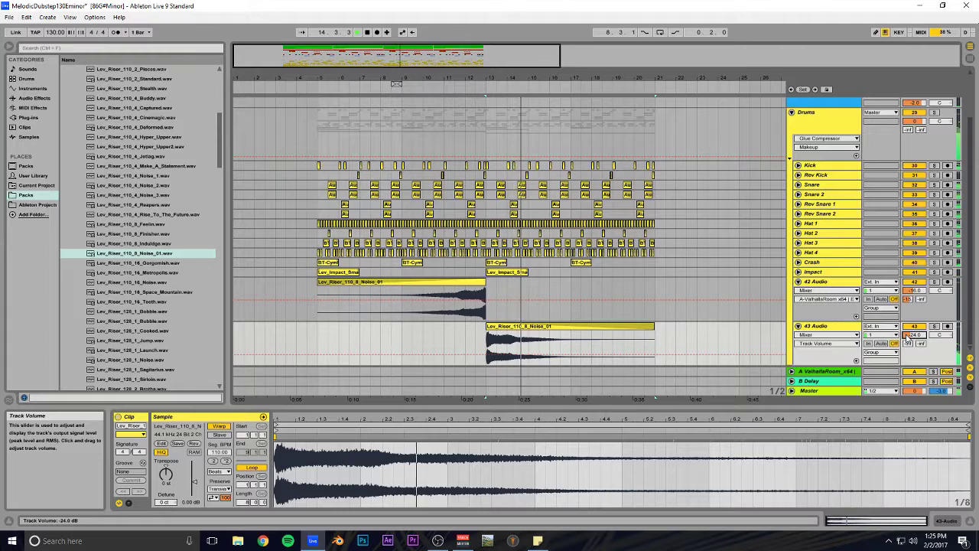
# Step: Play the transition from bar 11.3 and set the first riser track's volume to -20 dB
pyautogui.click(455, 335)
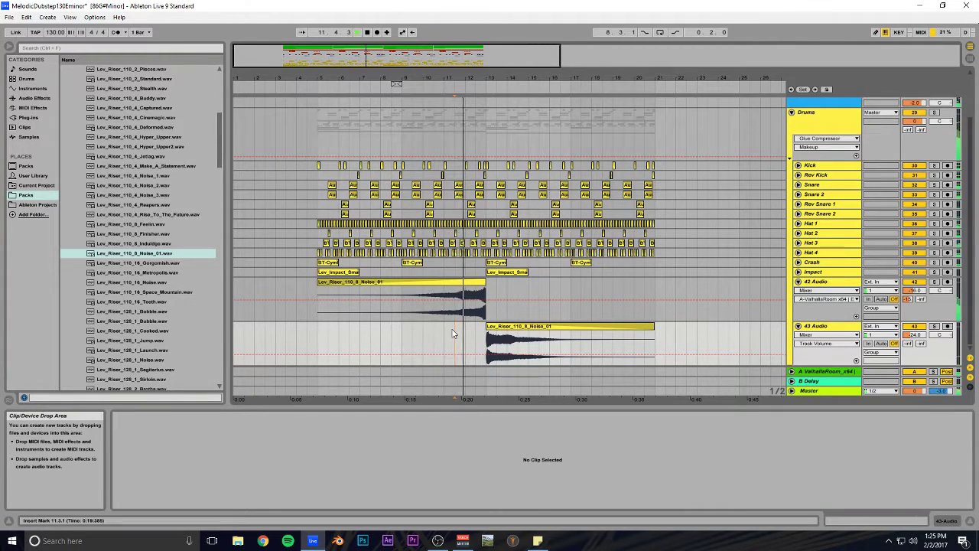
pyautogui.click(915, 291)
pyautogui.write('-20')
pyautogui.press('Return')
pyautogui.press('space')
# Step: Set the reversed riser track's volume to -28 dB, replay the transition and save the set
pyautogui.click(915, 338)
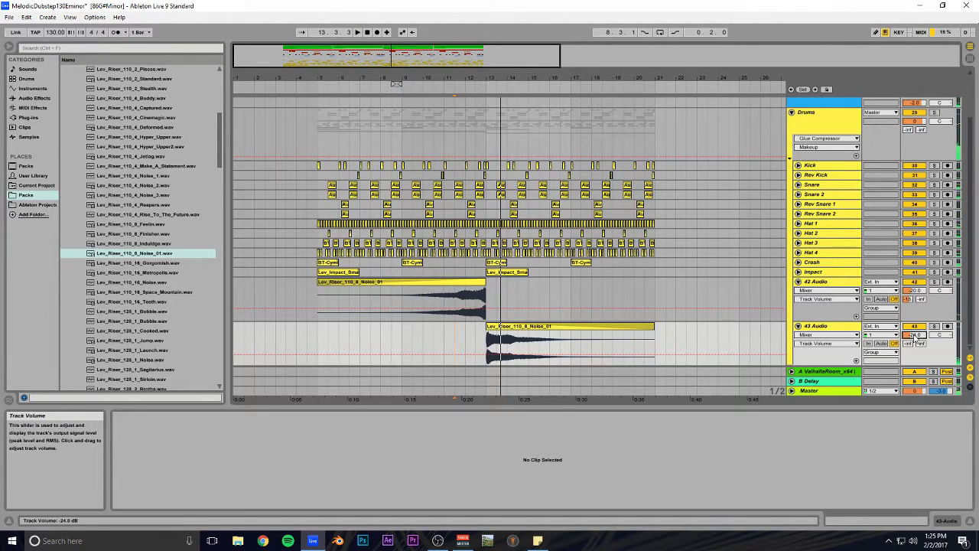
pyautogui.write('-28')
pyautogui.press('Return')
pyautogui.press('space')
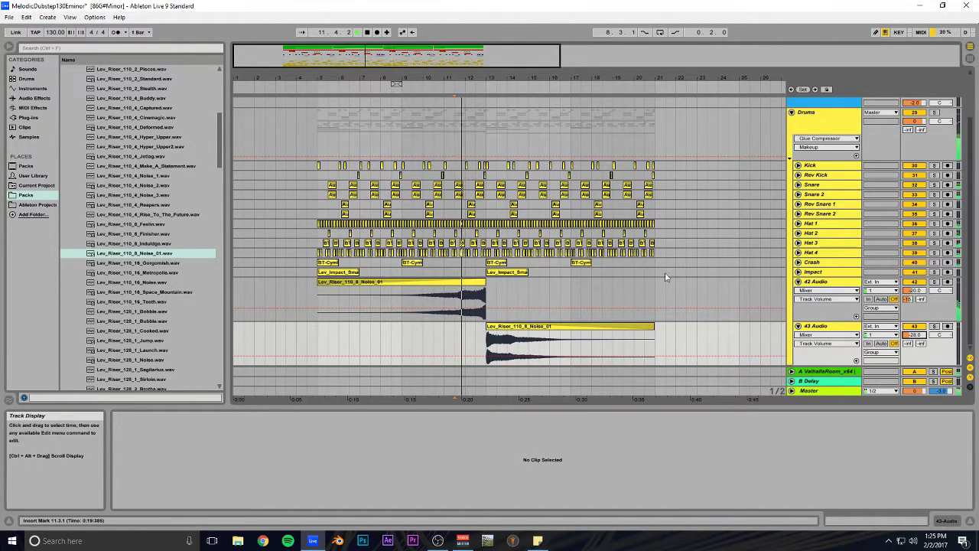
pyautogui.hotkey('ctrl', 's')
# Step: Add an Auto Pan effect to the first riser track
pyautogui.click(26, 79)
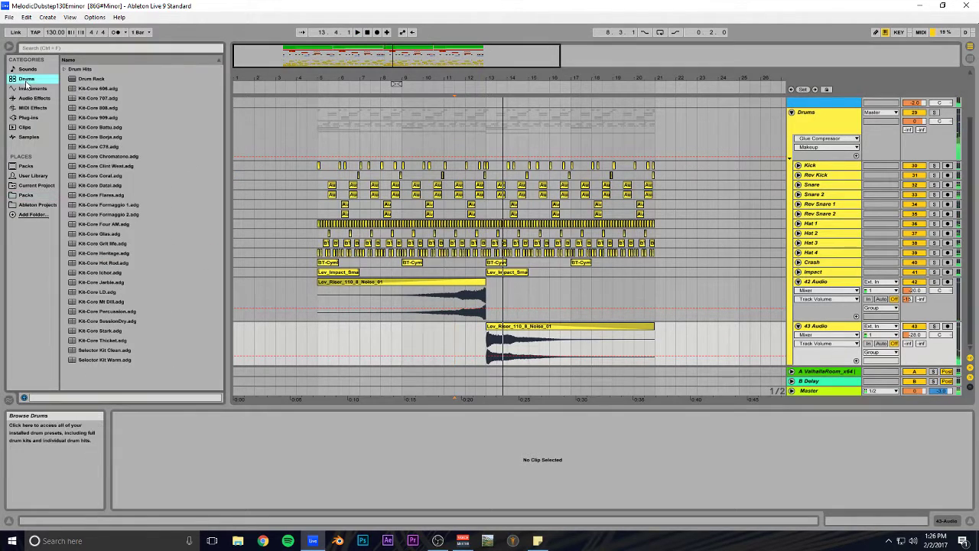
pyautogui.click(33, 107)
pyautogui.click(35, 98)
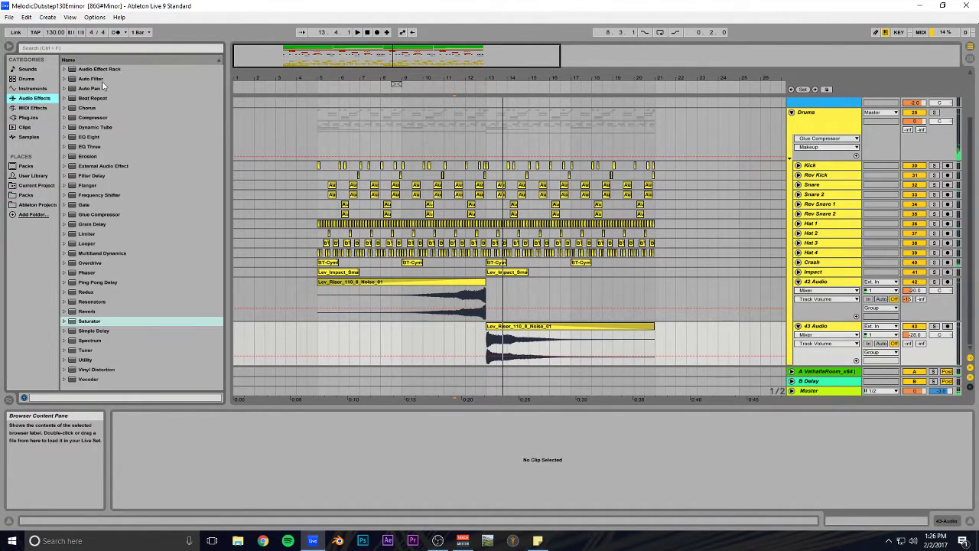
pyautogui.click(97, 89)
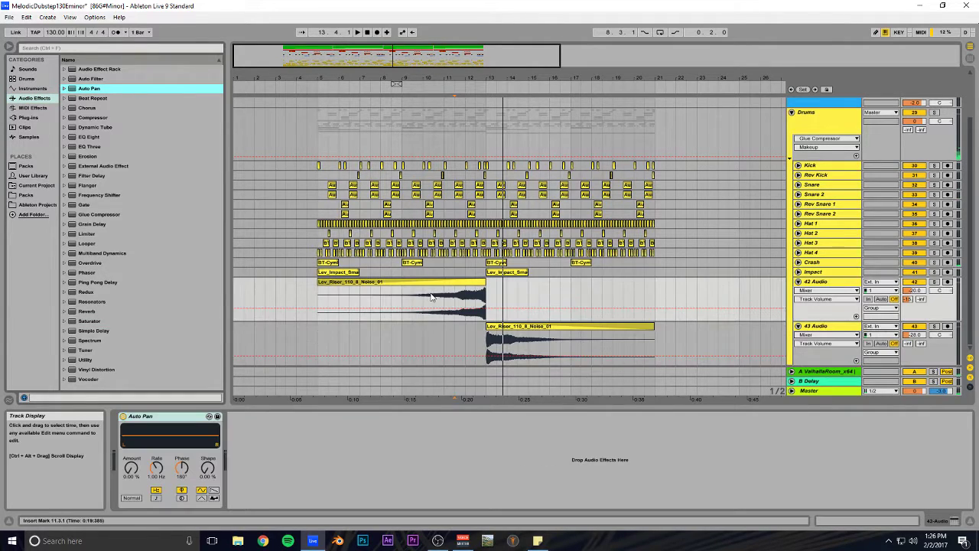
# Step: Automate the Auto Pan Amount to climb from about bar 8.5 to bar 13 and drop straight back to zero
pyautogui.click(131, 469)
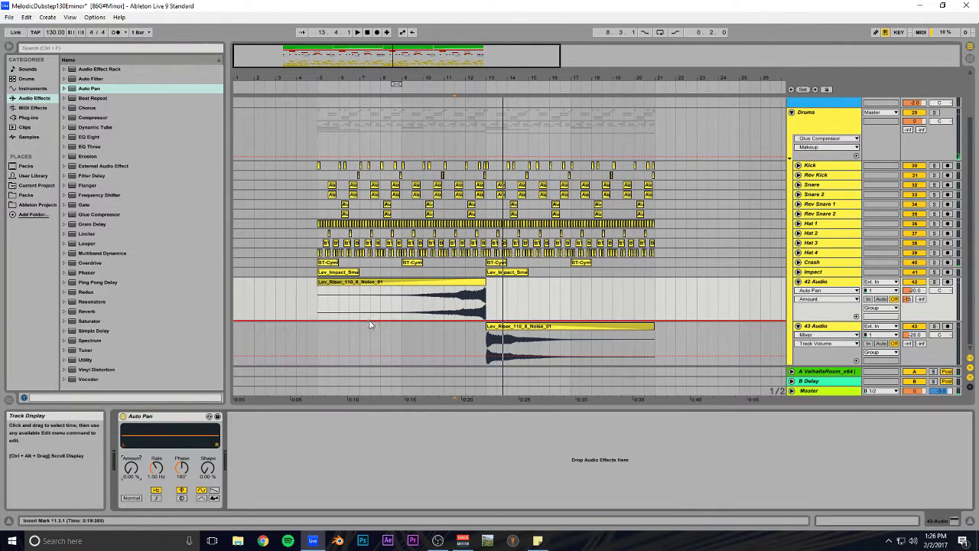
pyautogui.moveTo(487, 320)
pyautogui.mouseDown()
pyautogui.moveTo(487, 290)
pyautogui.moveTo(490, 322)
pyautogui.mouseUp()
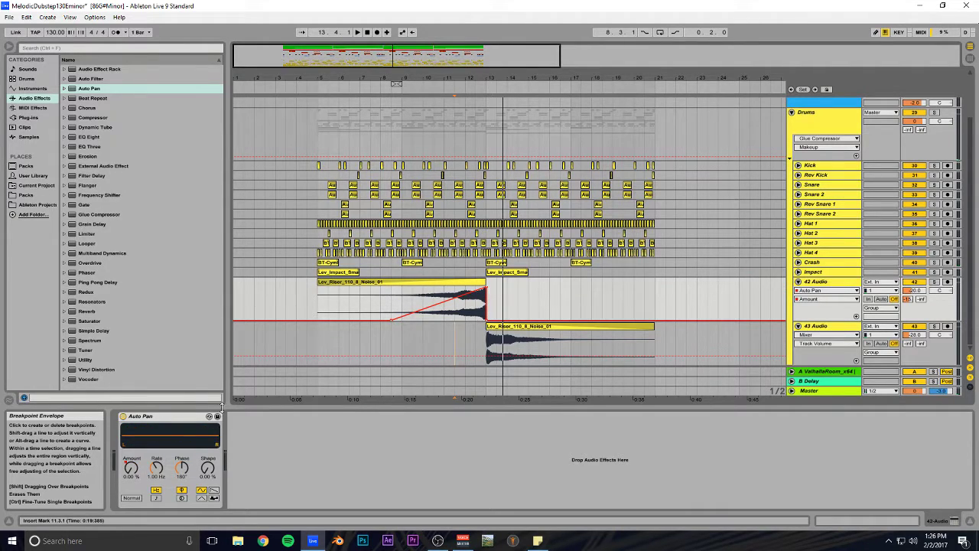
# Step: Automate the Auto Pan Rate to rise from bar 9 to a peak at bar 13 and fall back, listen to it and save
pyautogui.click(157, 468)
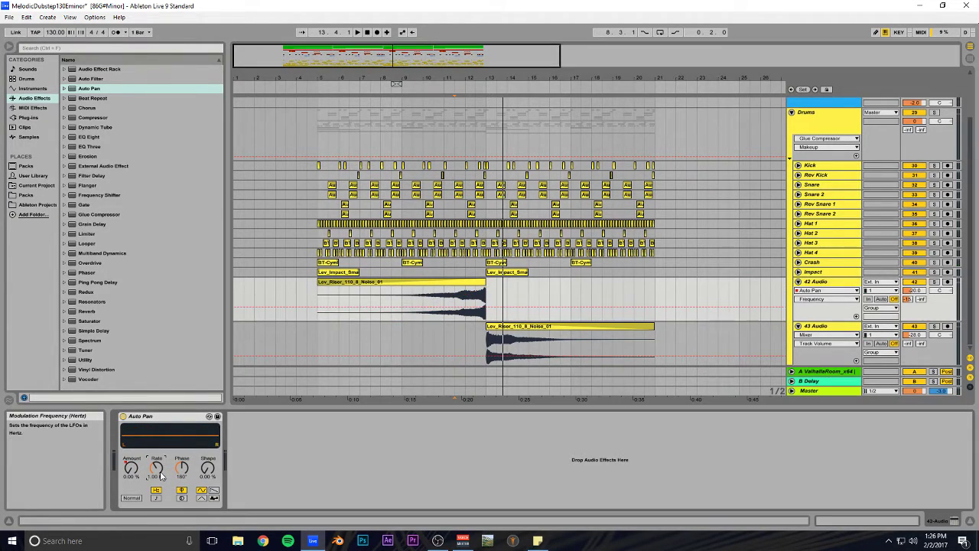
pyautogui.click(404, 307)
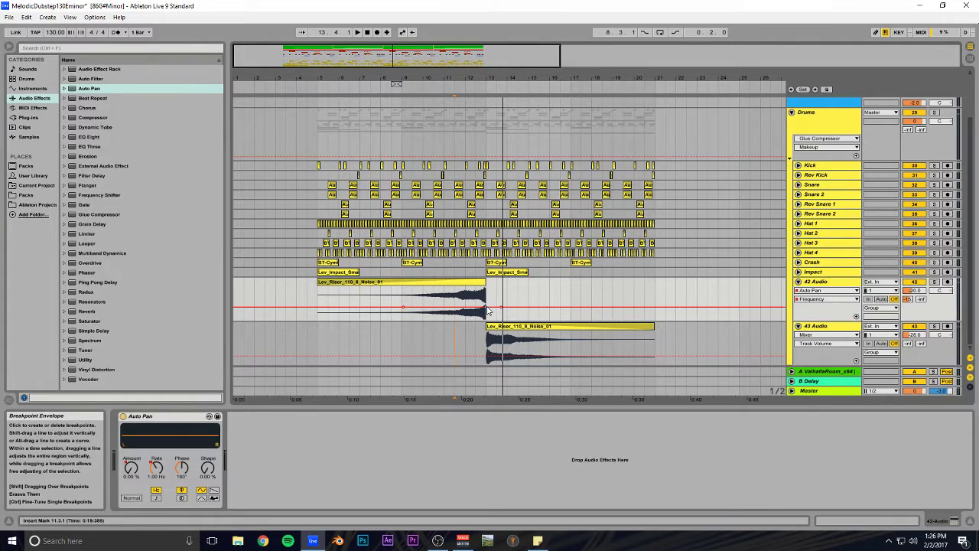
pyautogui.press('space')
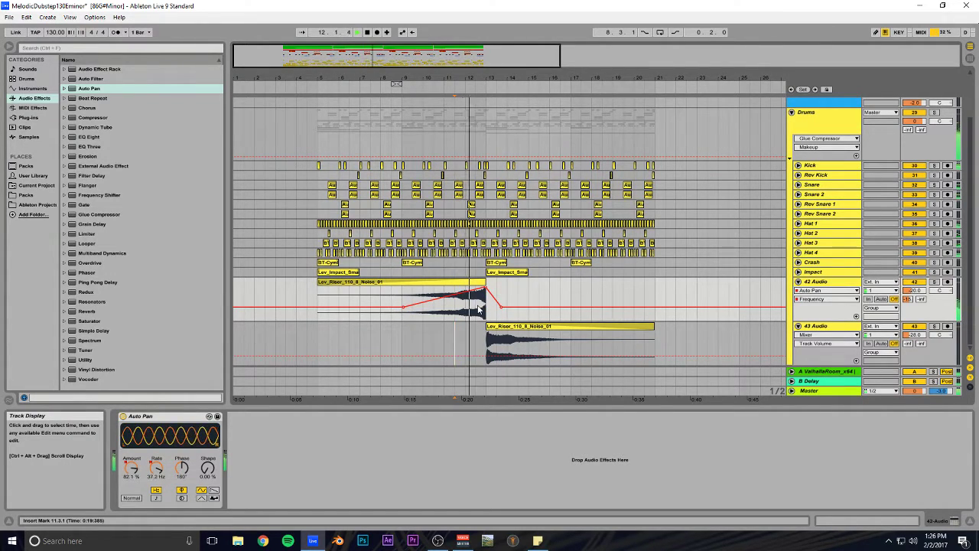
pyautogui.hotkey('ctrl', 's')
# Step: Rename the two riser tracks as Noise Riser and Noise Riser Rev
pyautogui.moveTo(450, 64)
pyautogui.mouseDown()
pyautogui.moveTo(446, 90)
pyautogui.moveTo(433, 85)
pyautogui.moveTo(431, 68)
pyautogui.mouseUp()
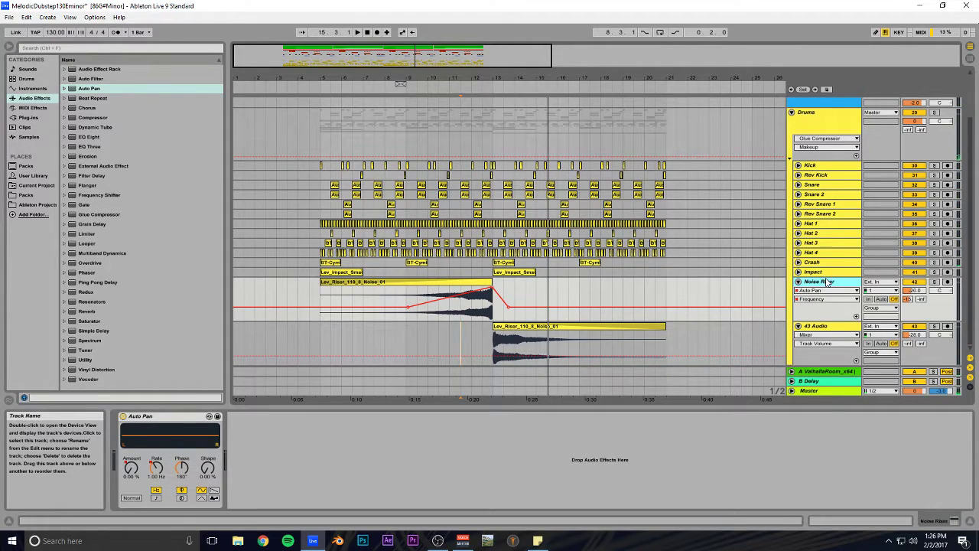
pyautogui.click(803, 328)
pyautogui.hotkey('ctrl', 'r')
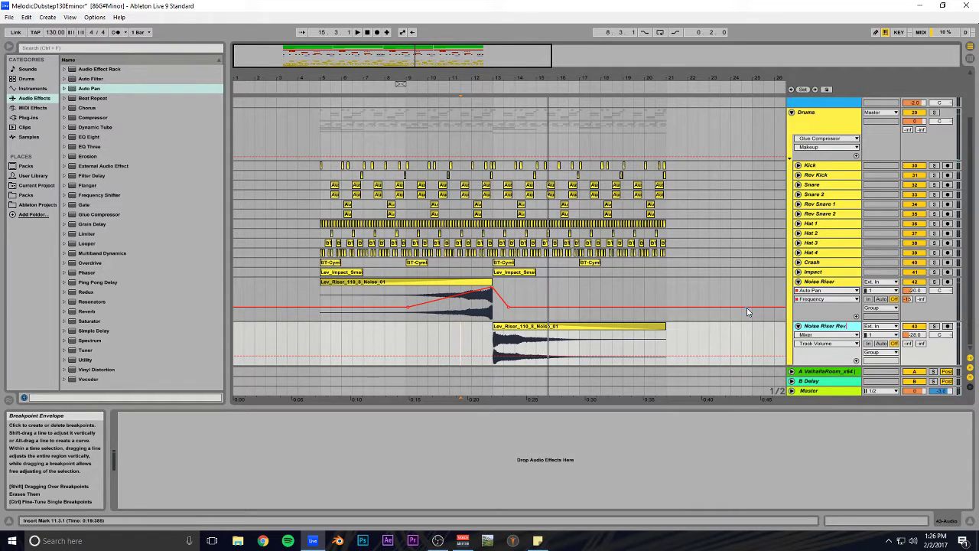
# Step: Set the Noise Riser Rev track's ValhallaRoom send to -16.6 dB and save the set
pyautogui.click(908, 344)
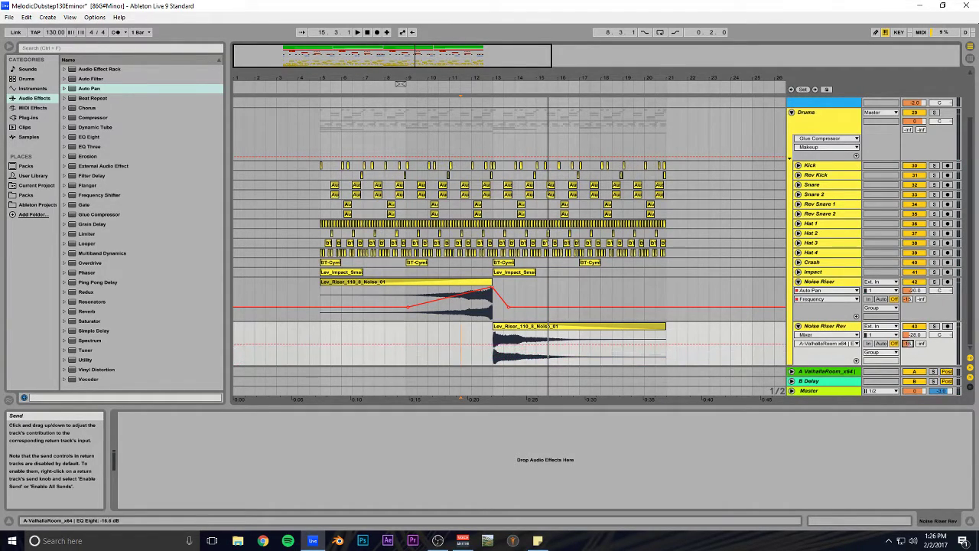
pyautogui.hotkey('ctrl', 's')
# Step: Collapse the Noise Riser and Noise Riser Rev tracks
pyautogui.moveTo(435, 63); pyautogui.dragTo(595, 60)
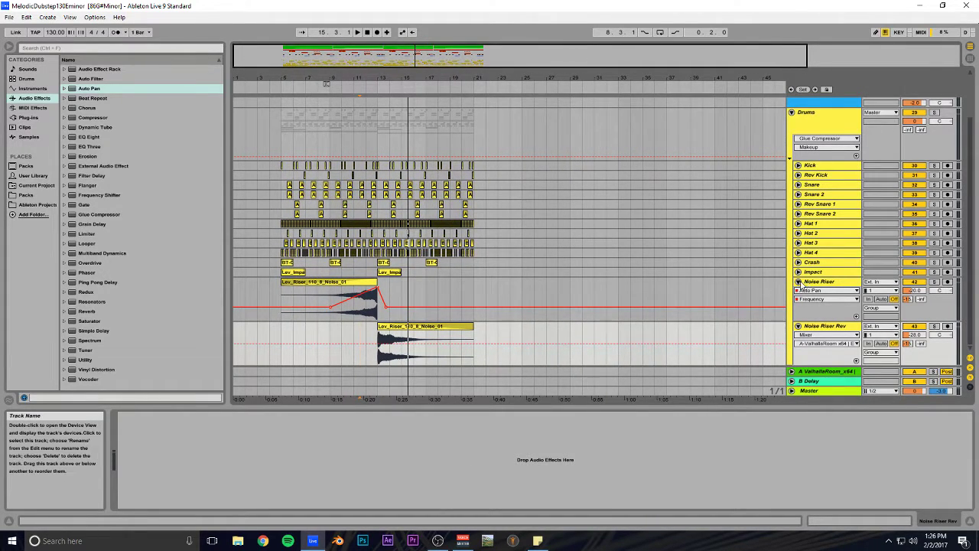
pyautogui.click(799, 283)
pyautogui.click(798, 291)
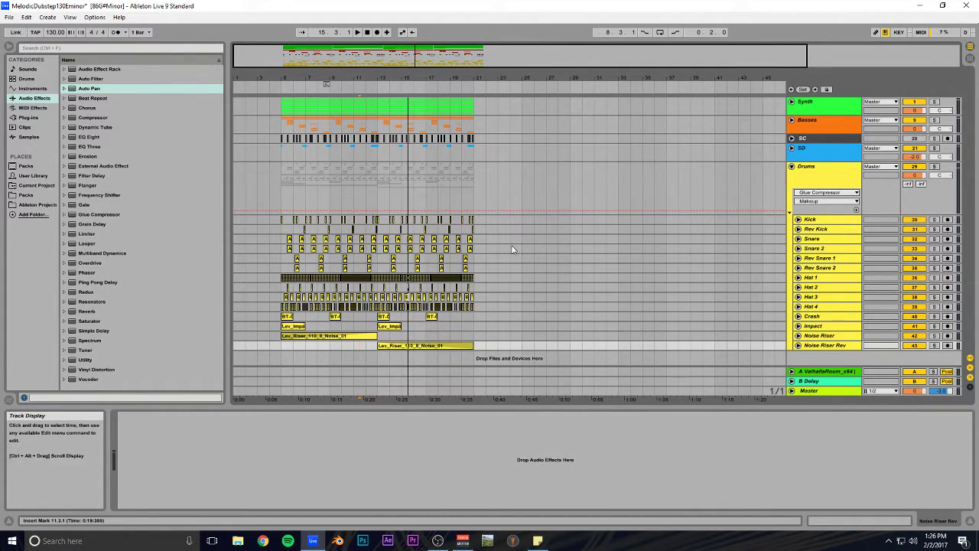
# Step: Duplicate the Noise Riser clip to bar 13 and copy the reversed clip to bar 5, checking playback and saving the set
pyautogui.click(371, 337)
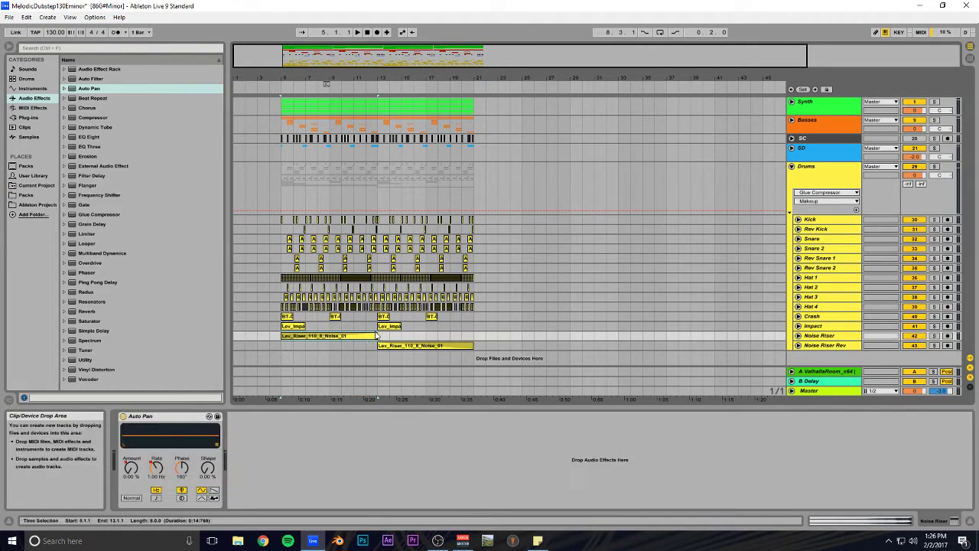
pyautogui.hotkey('ctrl', 'd')
pyautogui.click(395, 346)
pyautogui.moveTo(395, 350); pyautogui.dragTo(282, 348)
pyautogui.press('space')
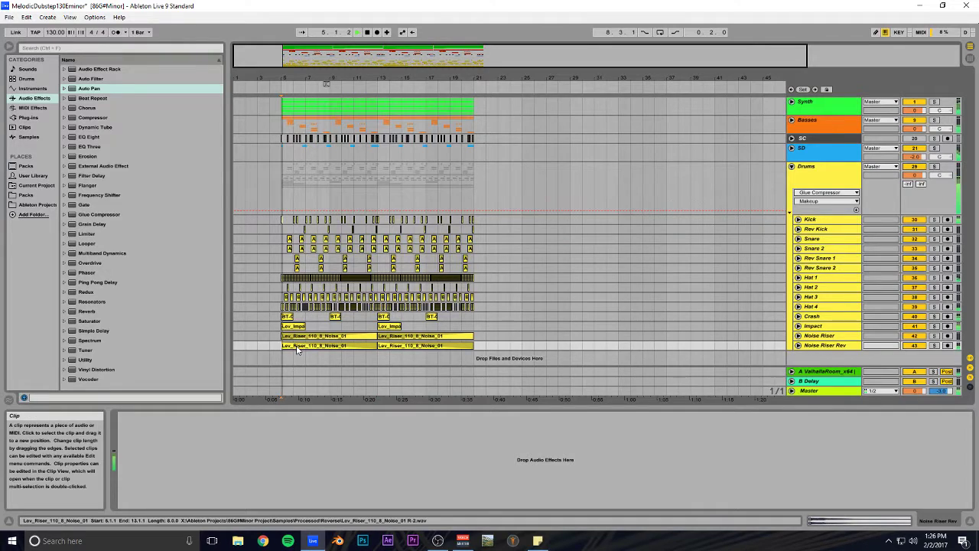
pyautogui.press('space')
pyautogui.hotkey('ctrl', 's')
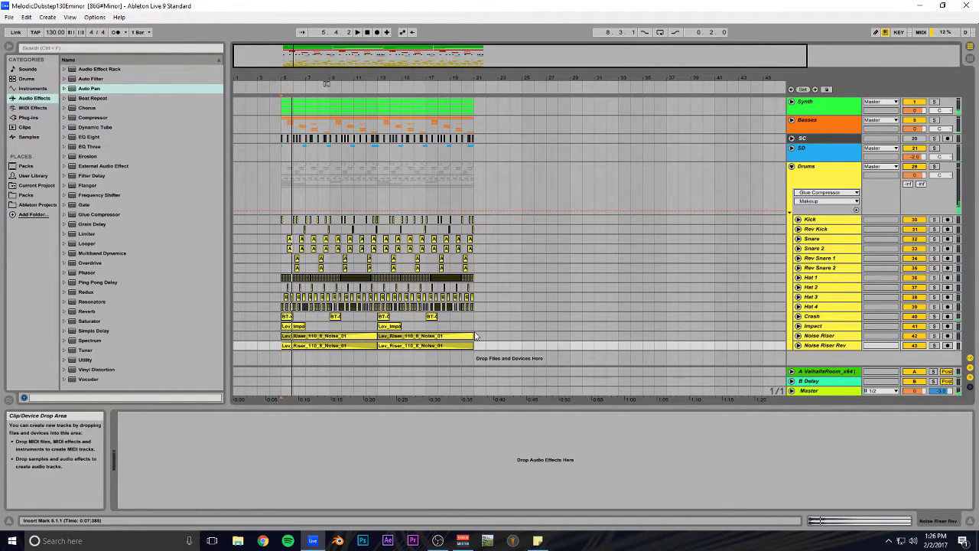
# Step: Duplicate bars 13 to 21 of the tracks from Hat 1 down to Noise Riser Rev so they continue from bar 21
pyautogui.moveTo(435, 57); pyautogui.dragTo(316, 80)
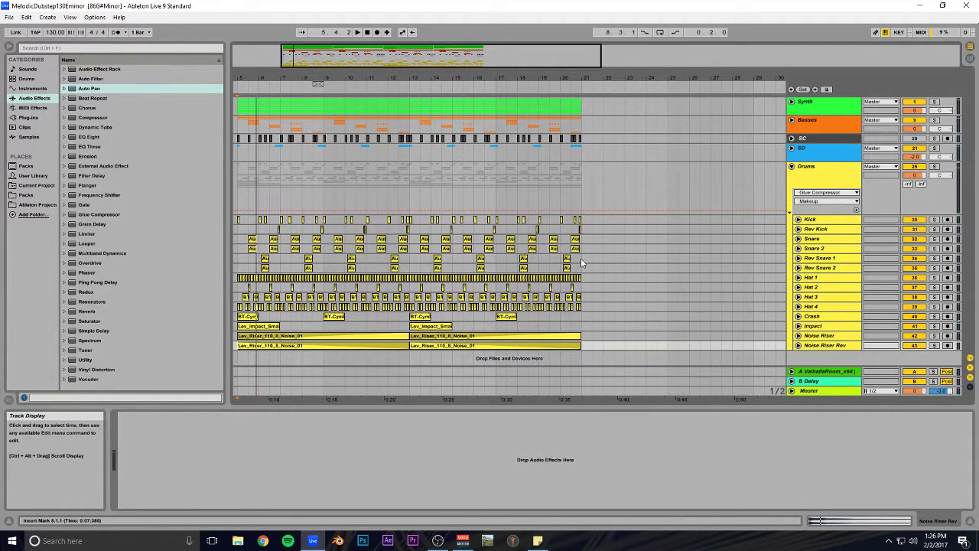
pyautogui.moveTo(580, 287); pyautogui.dragTo(432, 349)
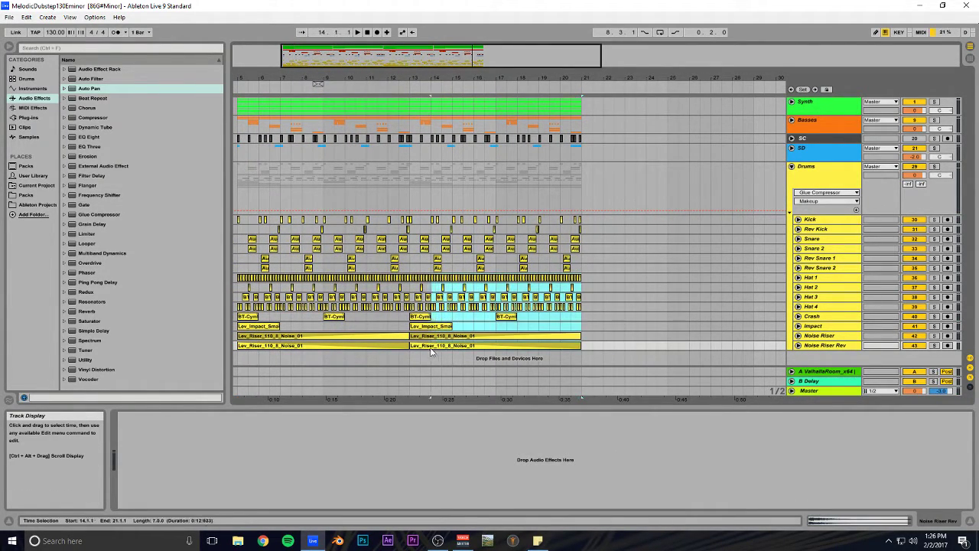
pyautogui.hotkey('ctrl', 'd')
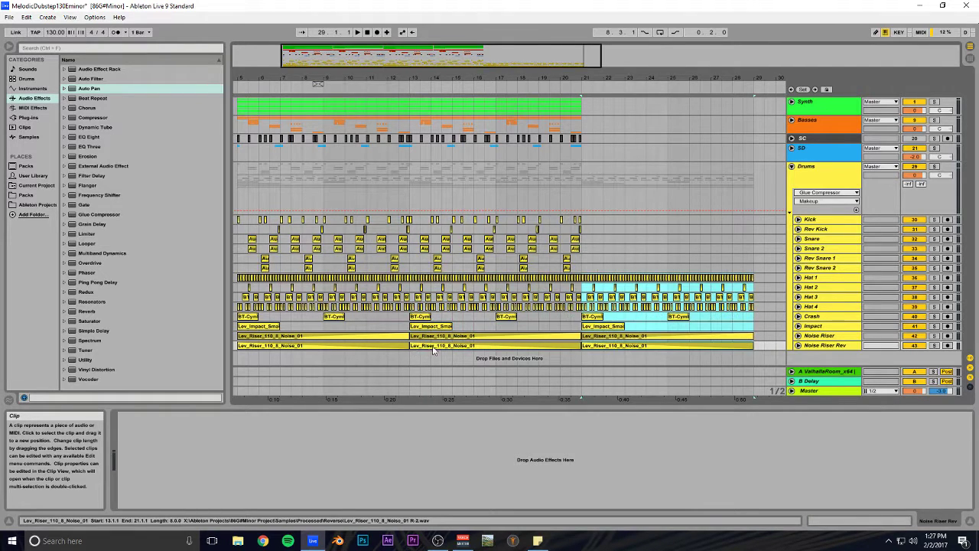
# Step: Play the arrangement from bar 20 to hear the transition into the duplicated section at bar 21
pyautogui.moveTo(403, 55); pyautogui.dragTo(358, 122)
pyautogui.click(310, 181)
pyautogui.press('space')
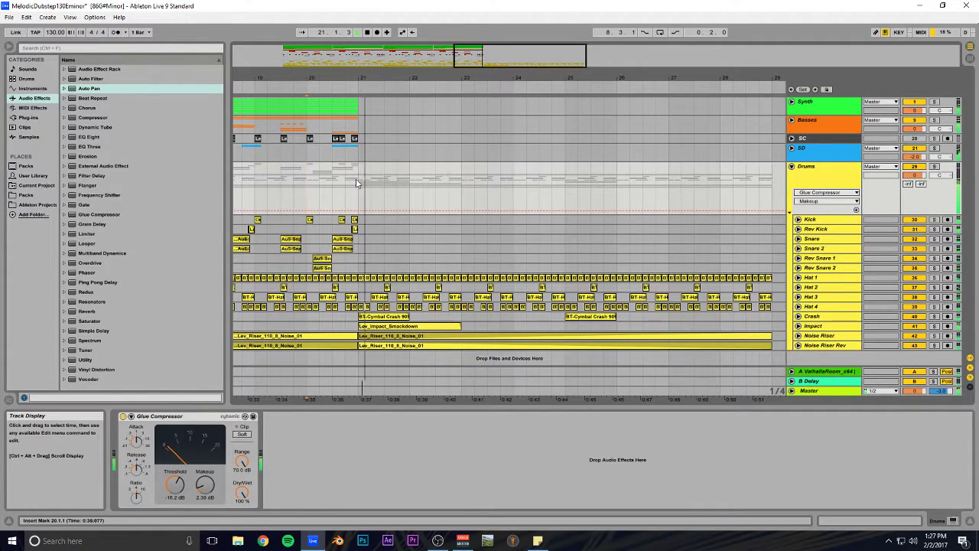
# Step: Stop playback around bar 21 and unfold the Synth group to show its tracks
pyautogui.moveTo(524, 71); pyautogui.dragTo(492, 9)
pyautogui.press('space')
pyautogui.moveTo(471, 60); pyautogui.dragTo(479, 101)
pyautogui.click(792, 102)
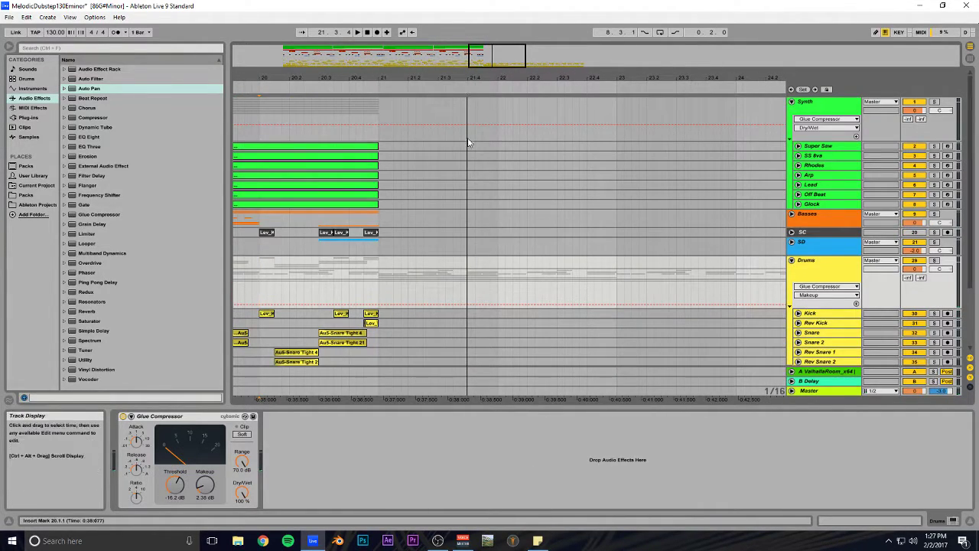
# Step: Insert an empty four-bar MIDI clip on the Super Saw track from bar 21 to bar 25
pyautogui.moveTo(379, 146); pyautogui.dragTo(469, 150)
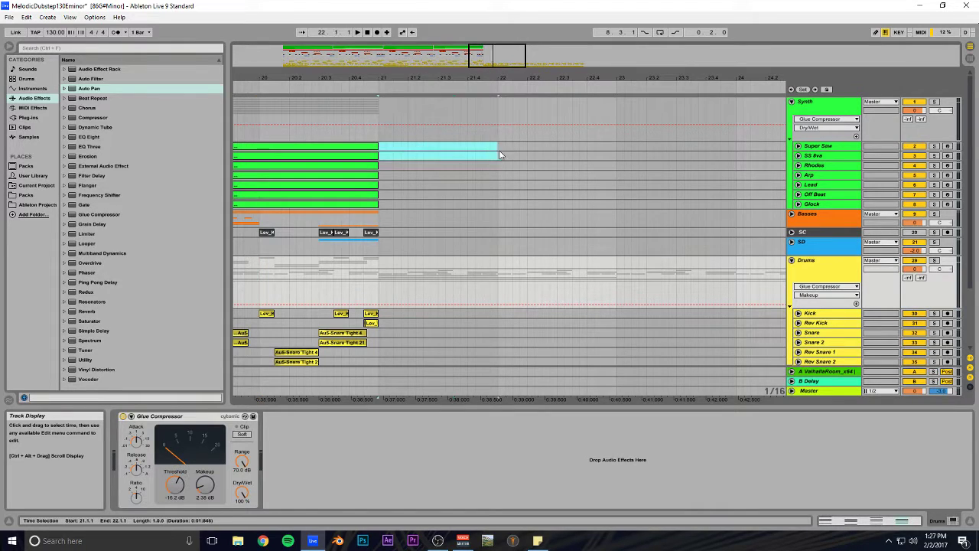
pyautogui.moveTo(564, 149); pyautogui.dragTo(759, 147)
pyautogui.moveTo(526, 80); pyautogui.dragTo(526, 46)
pyautogui.scroll(-1, 511, 154)
pyautogui.scroll(-1, 510, 158)
pyautogui.scroll(2, 513, 167)
pyautogui.hotkey('ctrl', 'shift', 'm')
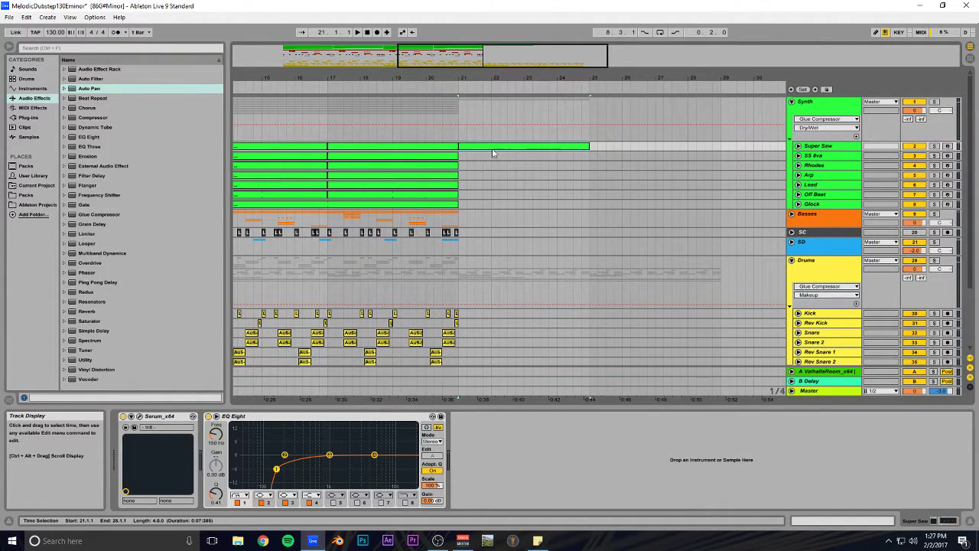
# Step: Open the new Super Saw clip in an enlarged note editor and enter a two-beat chord of C1, C2, E2, G2 and B2 at its start
pyautogui.doubleClick(470, 148)
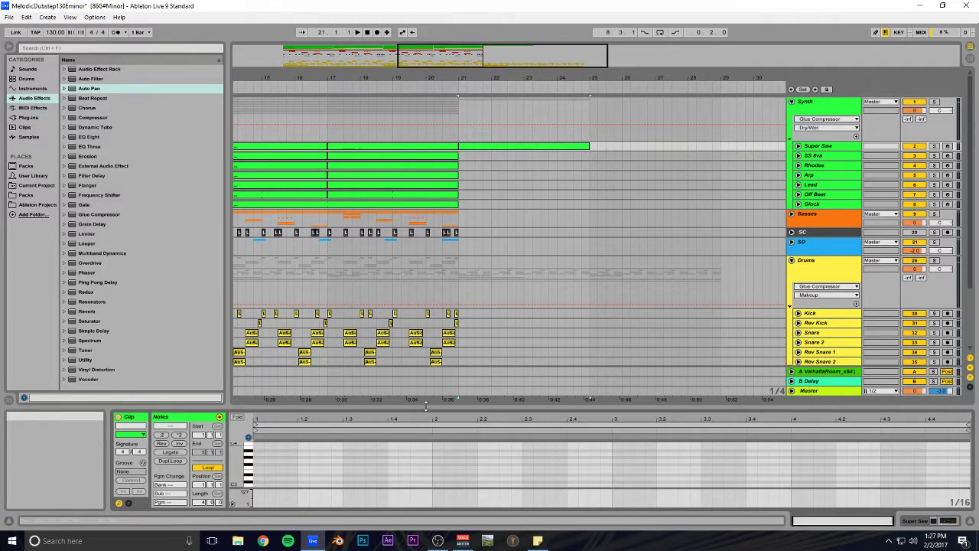
pyautogui.moveTo(426, 405); pyautogui.dragTo(426, 240)
pyautogui.scroll(5, 285, 326)
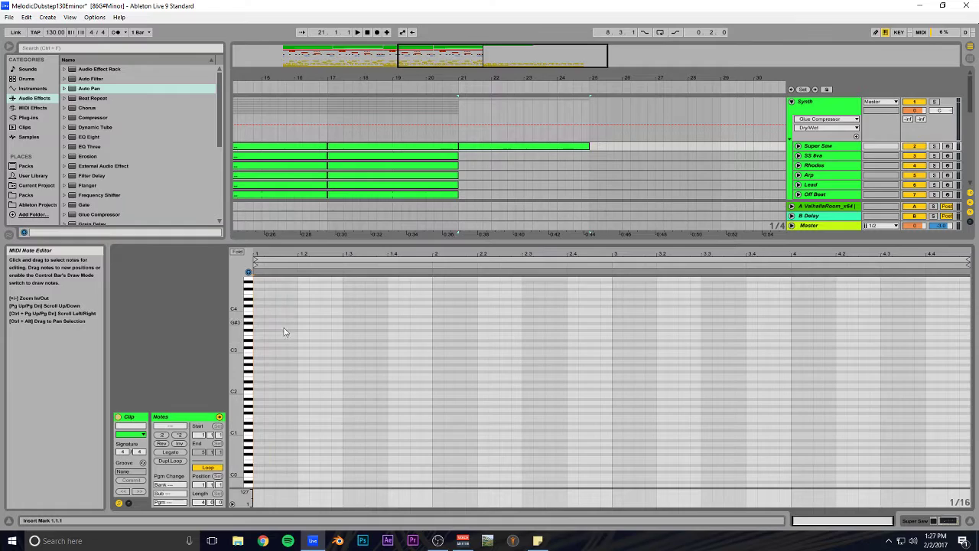
pyautogui.moveTo(259, 393); pyautogui.dragTo(426, 401)
pyautogui.hotkey('shift', 'Down')
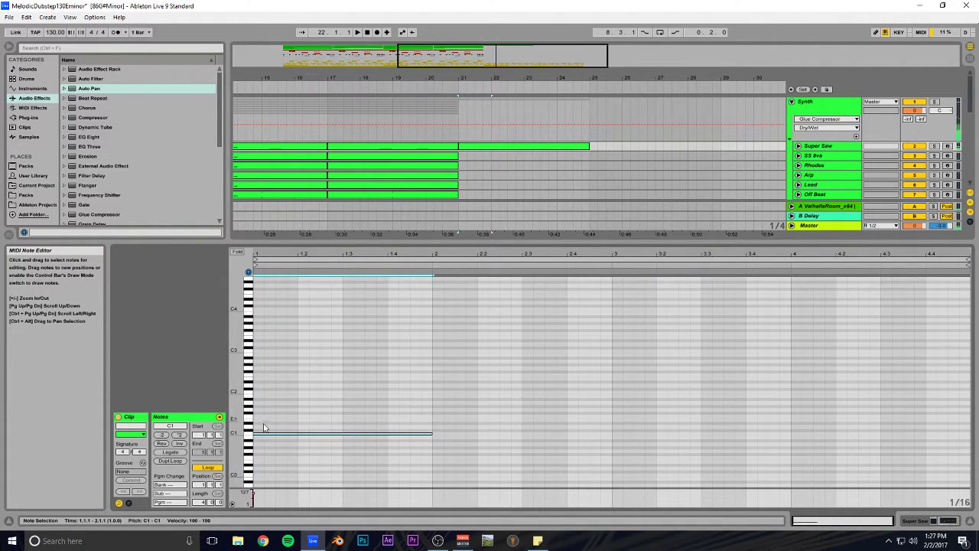
pyautogui.moveTo(258, 433); pyautogui.dragTo(259, 359)
pyautogui.moveTo(418, 332); pyautogui.dragTo(344, 436)
pyautogui.press('space')
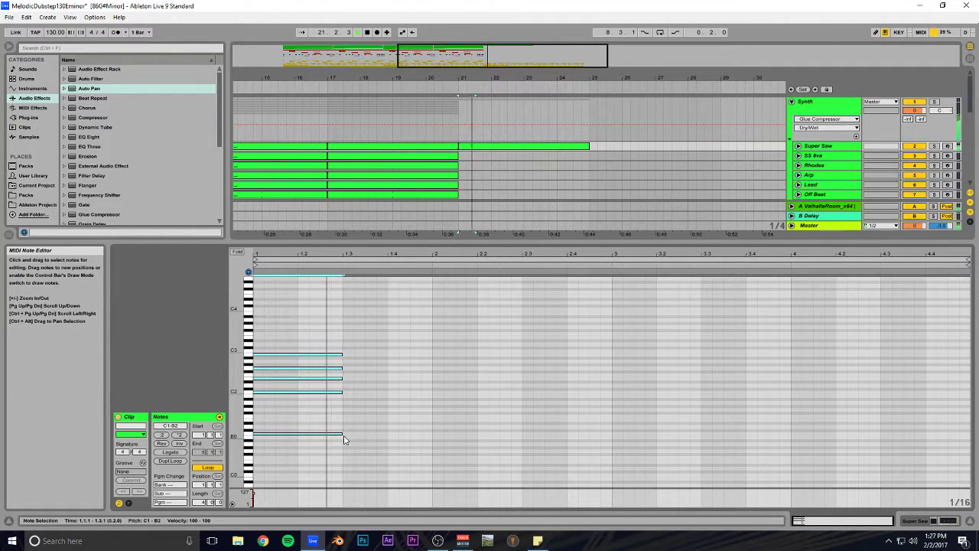
# Step: Add a one-beat repeat of the first chord at 1.4 in the Super Saw clip
pyautogui.hotkey('ctrl', 'd')
pyautogui.press('space')
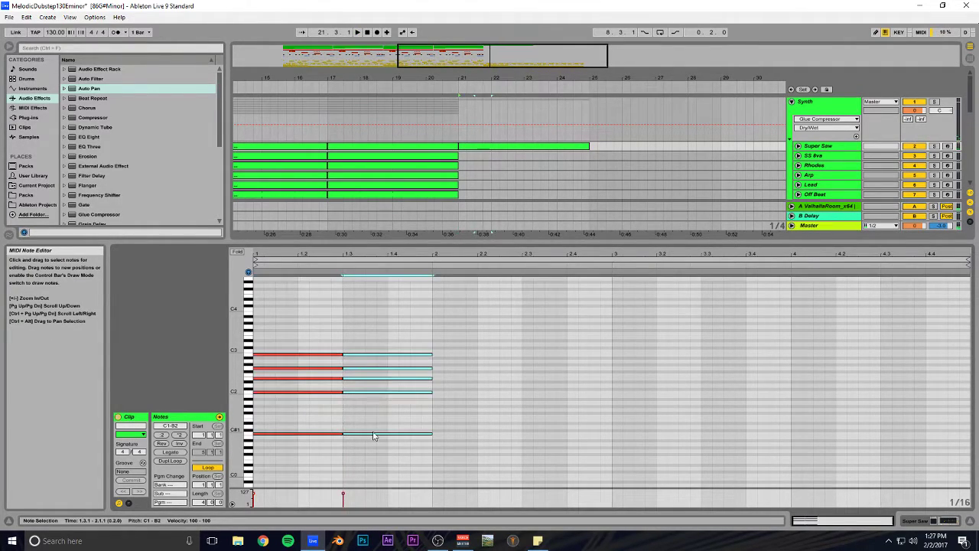
pyautogui.moveTo(374, 436); pyautogui.dragTo(431, 436)
# Step: Copy the one-beat chord to the start of bar 2 and change its notes to E1, E2, G2, B2 and D3
pyautogui.moveTo(426, 440); pyautogui.dragTo(458, 358)
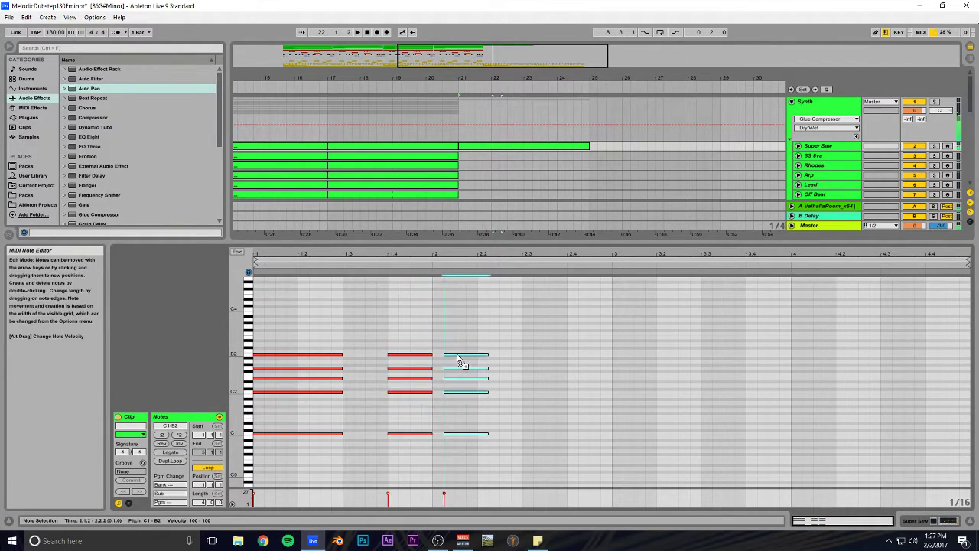
pyautogui.press('Up')
pyautogui.press('Up')
pyautogui.press('Up')
pyautogui.press('Up')
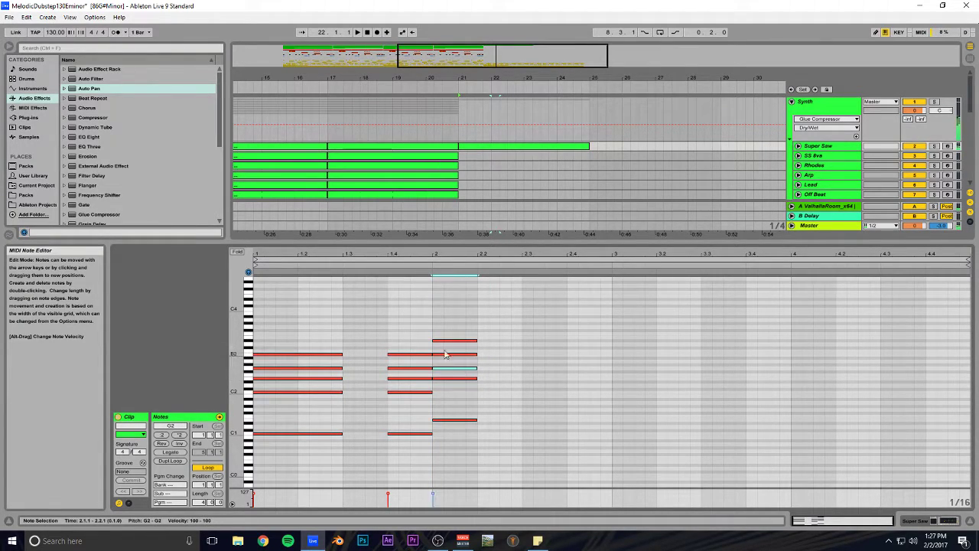
pyautogui.click(444, 355)
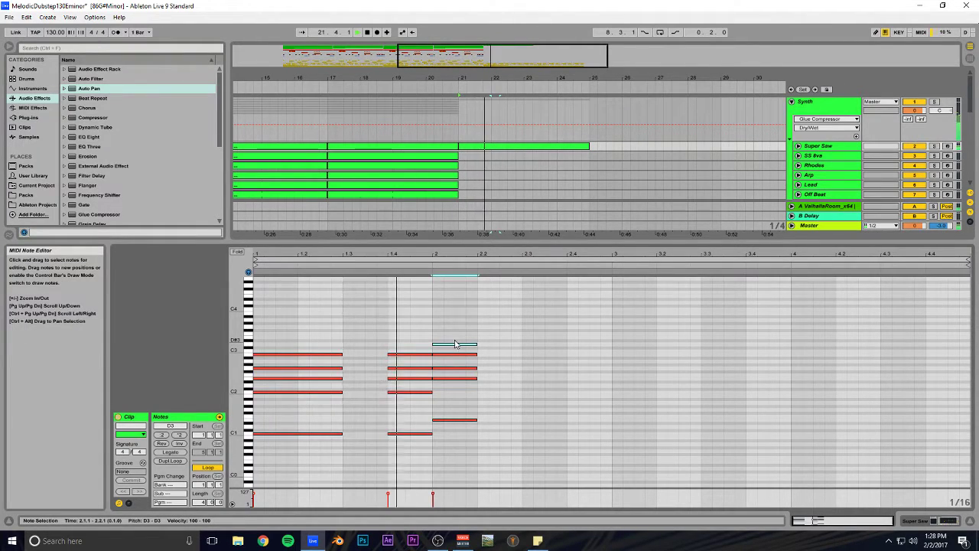
pyautogui.press('space')
# Step: Repeat the bar 2 chord at 2.2.3 and 2.4, and copy it to bar 3 with notes D1, D2, F#2, A2 and E3
pyautogui.moveTo(482, 325); pyautogui.dragTo(636, 430)
pyautogui.hotkey('ctrl', 'd')
pyautogui.hotkey('ctrl', 'd')
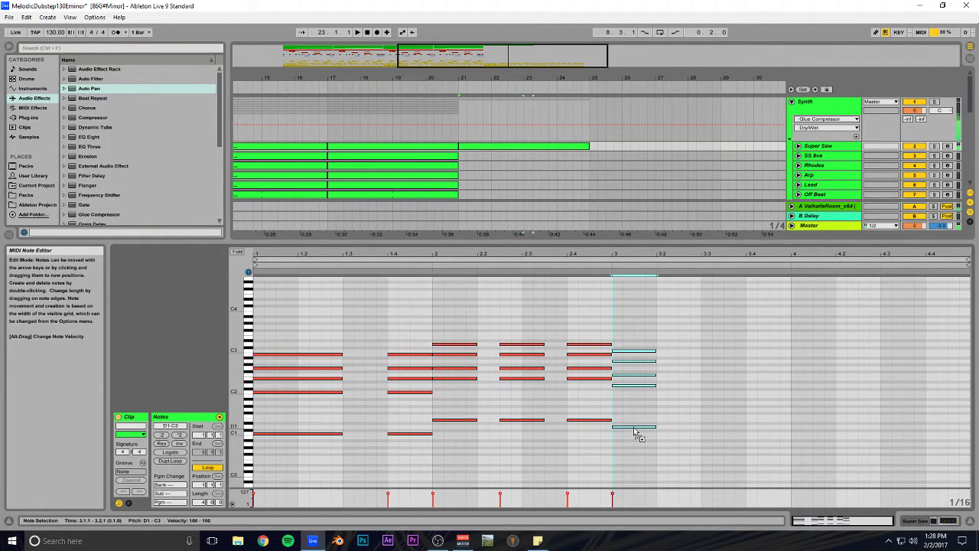
pyautogui.click(634, 380)
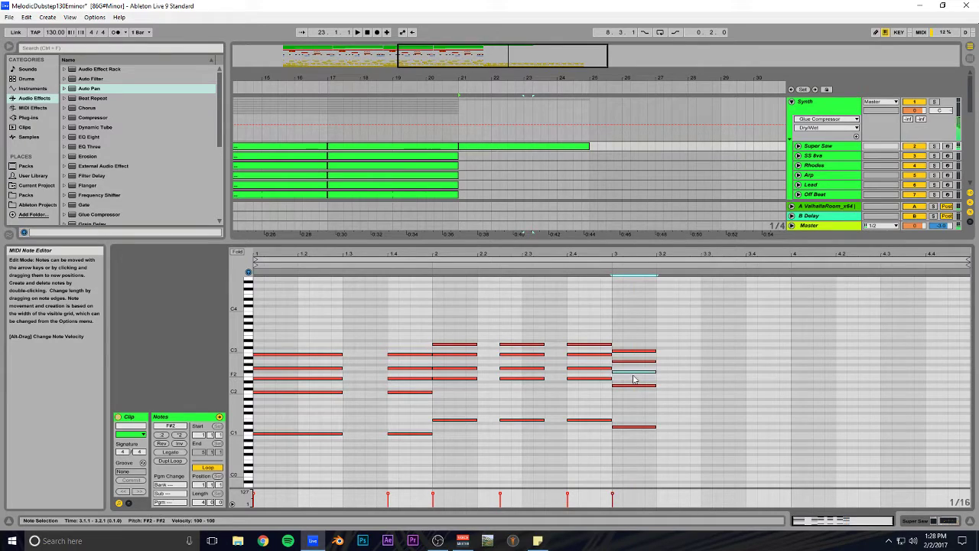
pyautogui.click(633, 355)
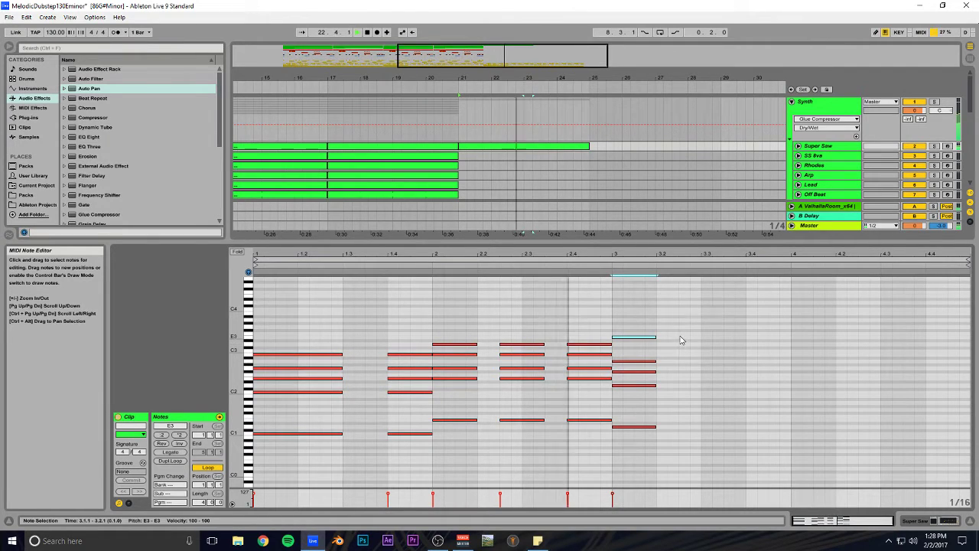
# Step: Lengthen the bar 3 chord to two beats and repeat it at 3.4 and 4.3
pyautogui.moveTo(674, 324); pyautogui.dragTo(787, 429)
pyautogui.hotkey('ctrl', 'd')
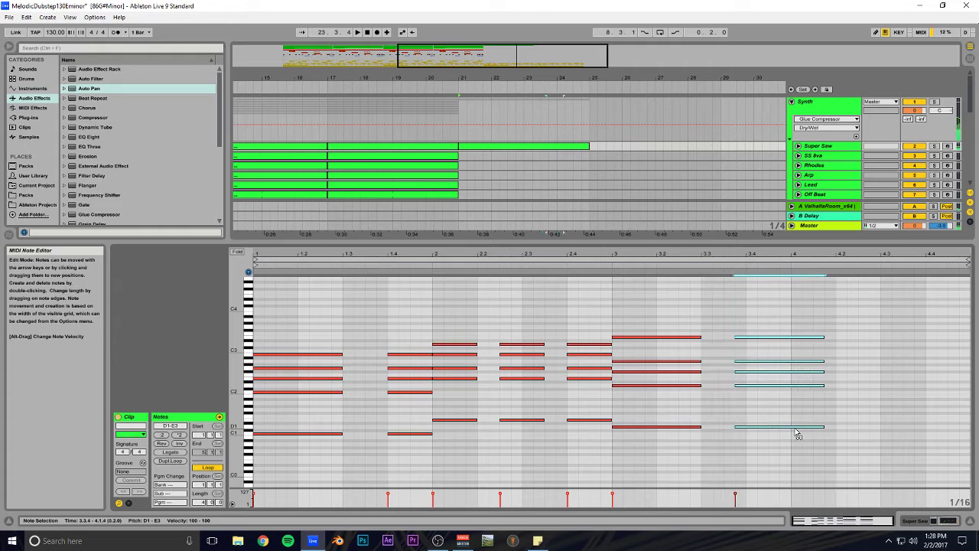
pyautogui.hotkey('ctrl', 'd')
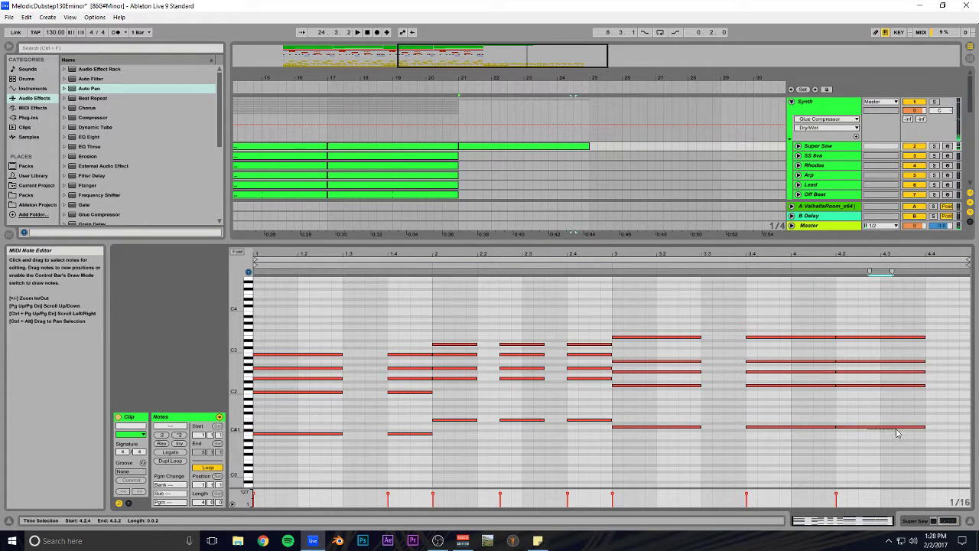
pyautogui.moveTo(869, 341); pyautogui.dragTo(914, 342)
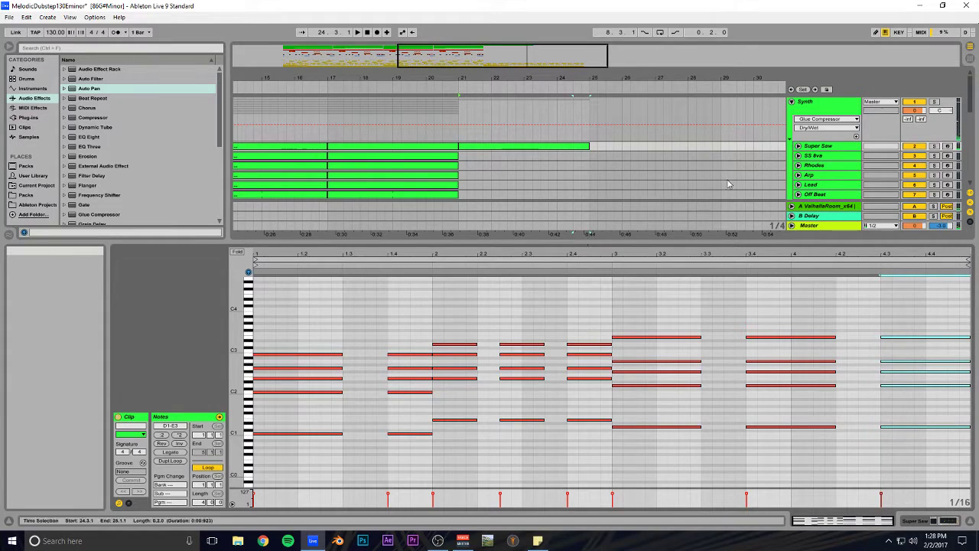
# Step: Unfold the Super Saw track and hide the note editor so the new chords show in the arrangement
pyautogui.click(798, 146)
pyautogui.moveTo(624, 243); pyautogui.dragTo(480, 337)
pyautogui.moveTo(520, 72); pyautogui.dragTo(389, 219)
# Step: Copy the SC kick clip to every chord start from bar 21: 21.1, 21.4, 22.1, 22.2.3, 22.4, 23.1, 23.4 and 24.3
pyautogui.click(299, 269)
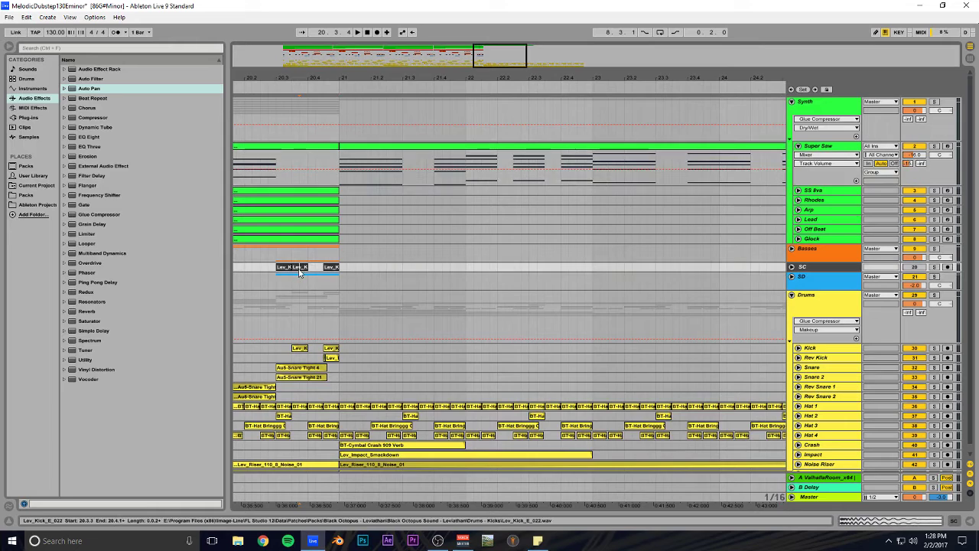
pyautogui.click(346, 267)
pyautogui.hotkey('ctrl', 'v')
pyautogui.click(436, 268)
pyautogui.hotkey('ctrl', 'v')
pyautogui.click(483, 268)
pyautogui.hotkey('ctrl', 'v')
pyautogui.moveTo(483, 270); pyautogui.dragTo(475, 267)
pyautogui.moveTo(476, 267); pyautogui.dragTo(740, 266)
pyautogui.click(584, 267)
# Step: Copy the Kick track's clip to the same chord starts between 21.1 and 24.3
pyautogui.press('-')
pyautogui.moveTo(308, 349); pyautogui.dragTo(505, 352)
pyautogui.moveTo(505, 352); pyautogui.dragTo(576, 351)
pyautogui.moveTo(576, 350); pyautogui.dragTo(742, 349)
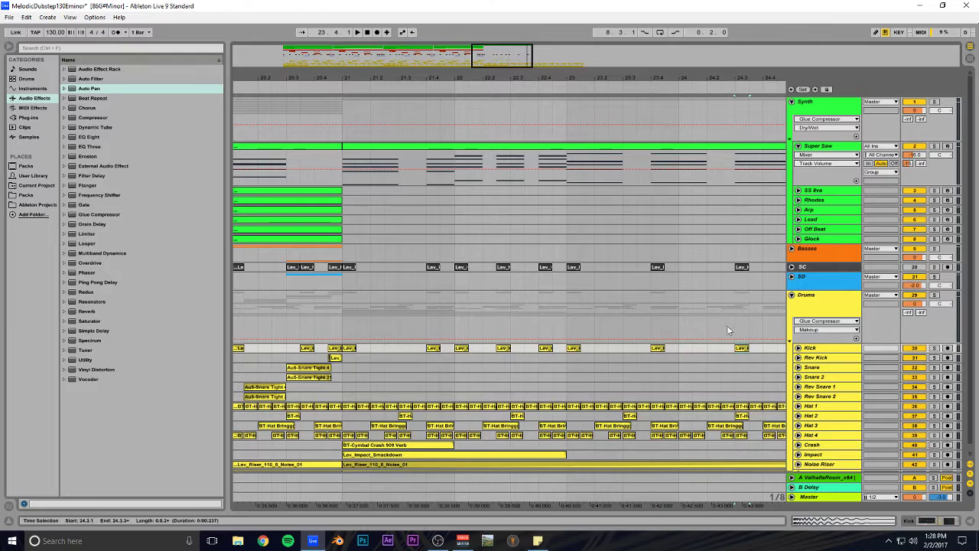
# Step: Play the arrangement from bar 21 to hear the new chords together with the kicks
pyautogui.moveTo(409, 78)
pyautogui.mouseDown()
pyautogui.moveTo(356, 51)
pyautogui.moveTo(401, 72)
pyautogui.mouseUp()
pyautogui.press('space')
pyautogui.press('space')
pyautogui.click(353, 301)
pyautogui.press('space')
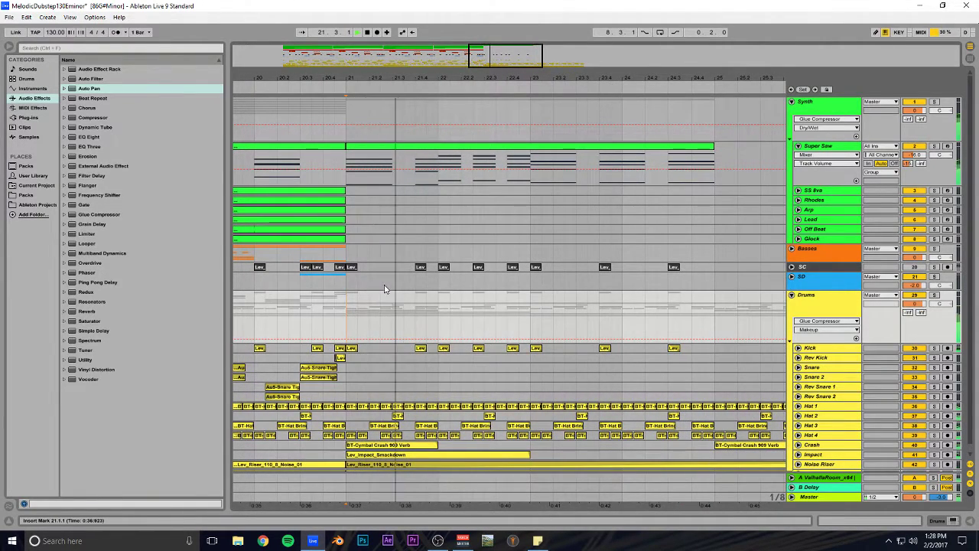
pyautogui.scroll(-1, 385, 290)
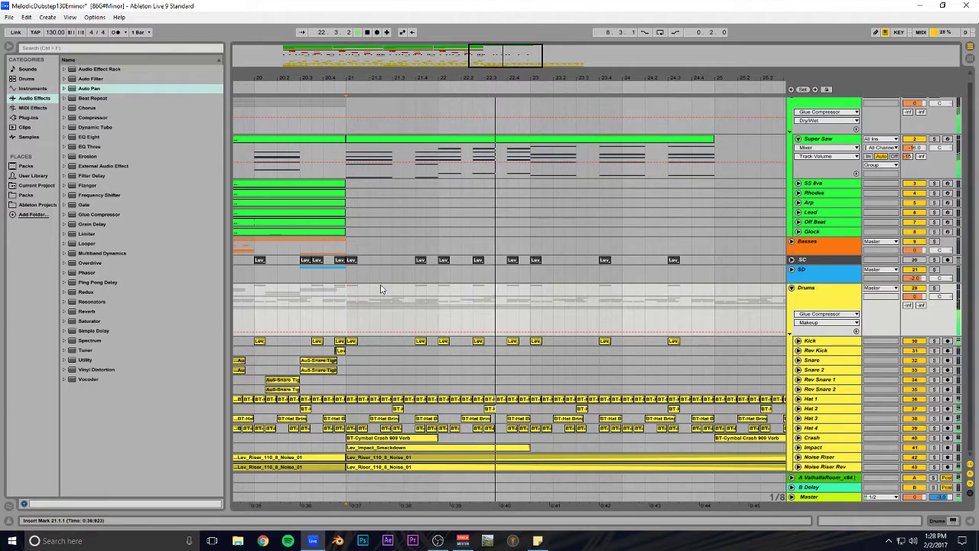
# Step: Copy the Snare and Snare 2 clips to 21.3 and duplicate them bar by bar to 22.3, 23.3 and 24.3
pyautogui.click(317, 369)
pyautogui.press('space')
pyautogui.moveTo(317, 368); pyautogui.dragTo(414, 372)
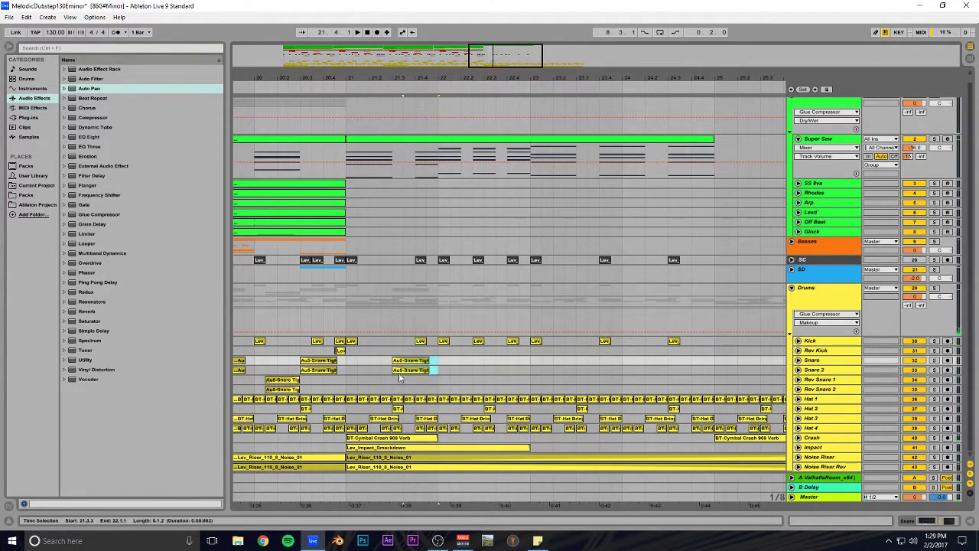
pyautogui.hotkey('ctrl', 'd')
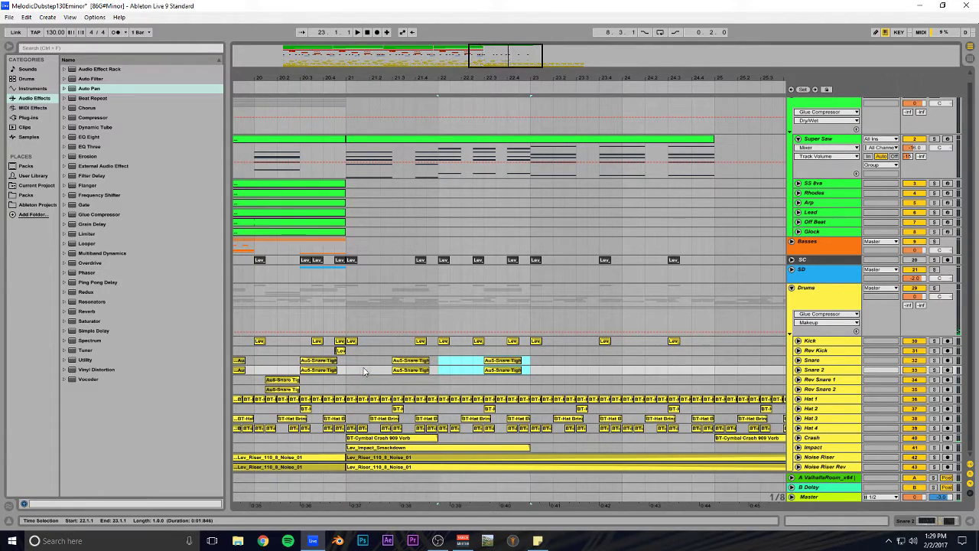
pyautogui.hotkey('ctrl', 'd')
pyautogui.hotkey('ctrl', 'd')
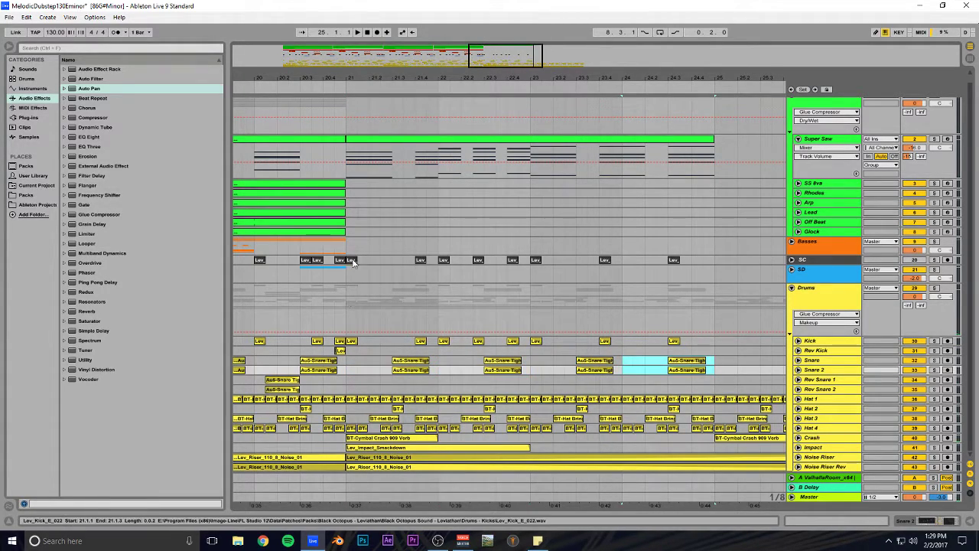
# Step: Add SC kick clips at 21.3, 22.3 and 23.3 to match the snare hits, and check them in playback
pyautogui.click(380, 260)
pyautogui.hotkey('ctrl', 'v')
pyautogui.moveTo(492, 260)
pyautogui.mouseDown()
pyautogui.moveTo(661, 262)
pyautogui.moveTo(644, 260)
pyautogui.mouseUp()
pyautogui.hotkey('ctrl', 'z')
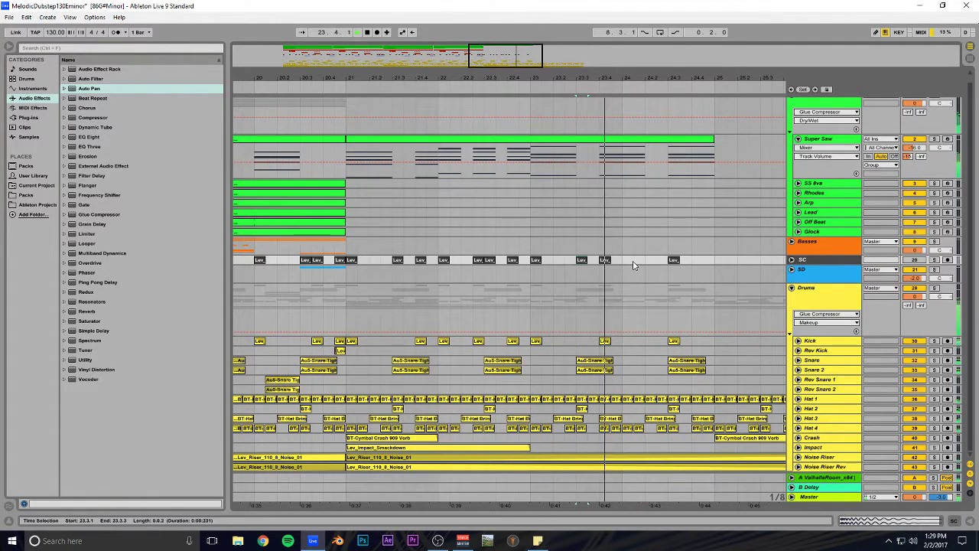
pyautogui.press('space')
# Step: Move the last Kick clip to 24.4, add a kick at 24.1 and SC clips at both positions, and play from bar 21
pyautogui.click(674, 342)
pyautogui.moveTo(677, 345); pyautogui.dragTo(699, 345)
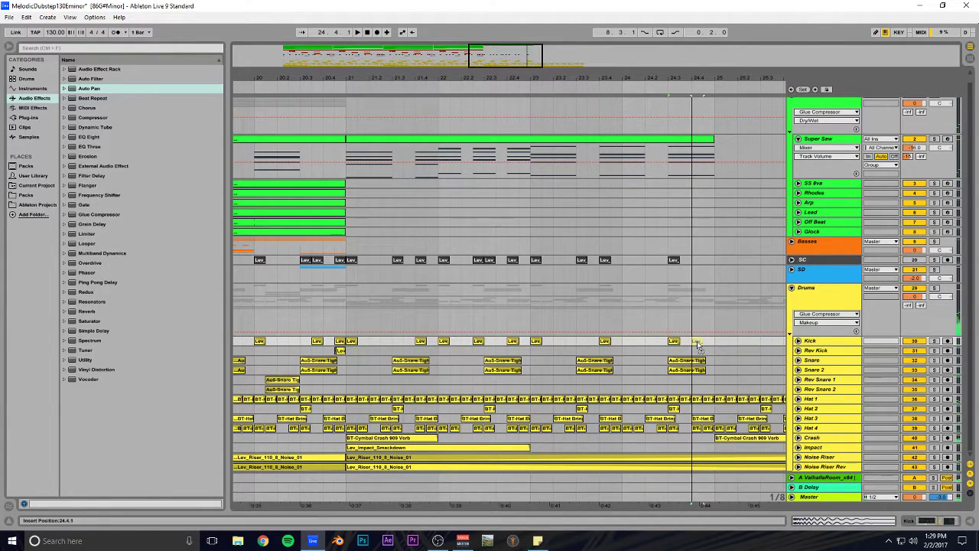
pyautogui.click(673, 262)
pyautogui.moveTo(675, 263); pyautogui.dragTo(633, 267)
pyautogui.moveTo(608, 343); pyautogui.dragTo(633, 346)
pyautogui.click(347, 317)
pyautogui.press('space')
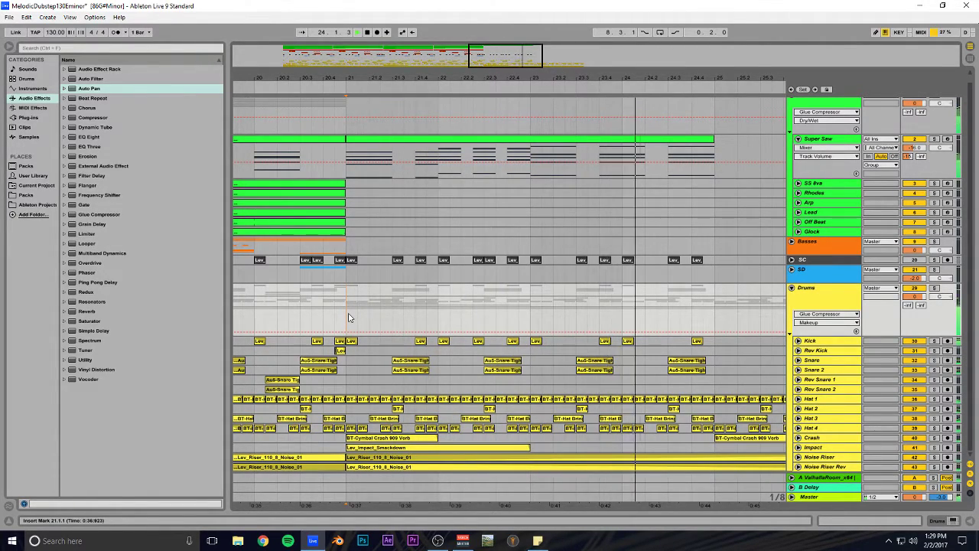
# Step: Copy a Kick clip and a matching SC clip to 24.2.3
pyautogui.click(630, 349)
pyautogui.press('space')
pyautogui.click(659, 345)
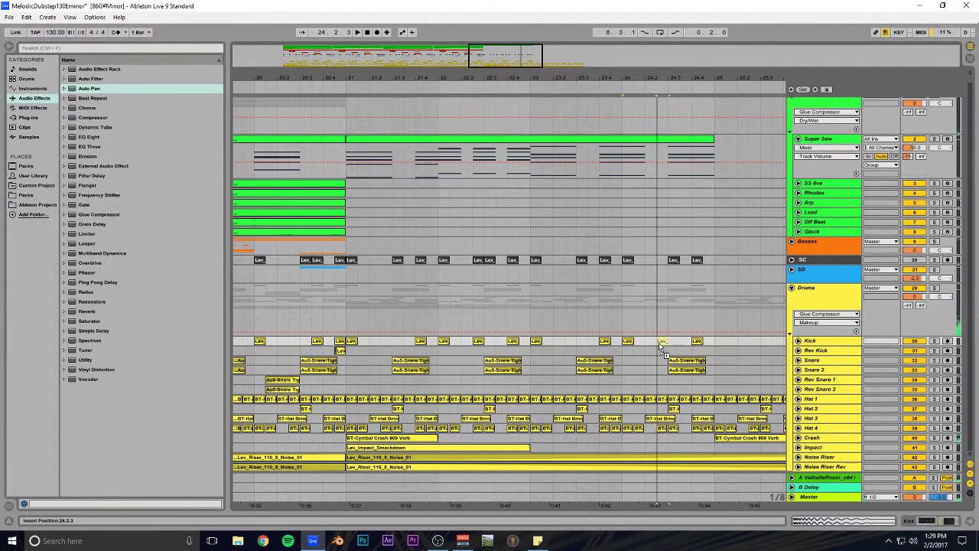
pyautogui.click(646, 260)
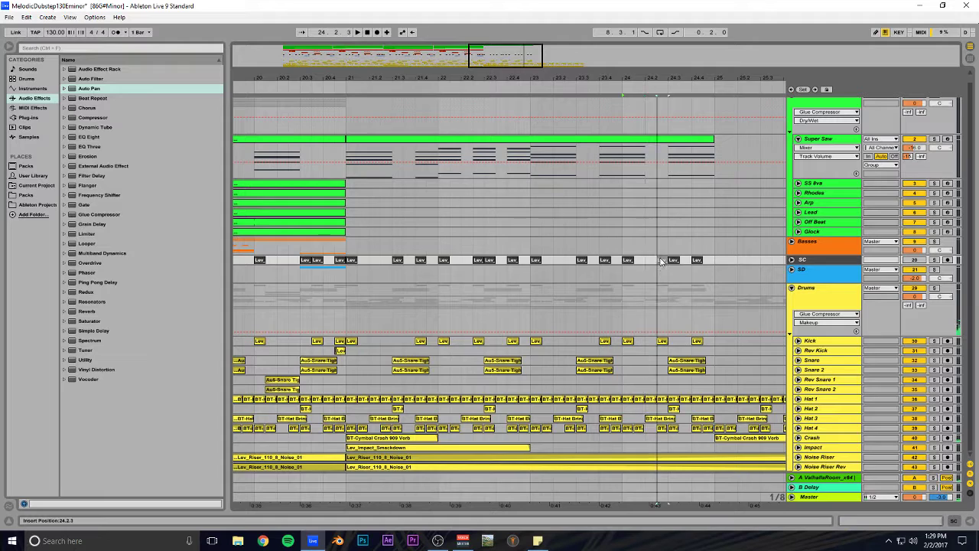
# Step: Play the section from 24.1, 23.4 and bar 21 to check the kick pattern, and save the set
pyautogui.click(628, 234)
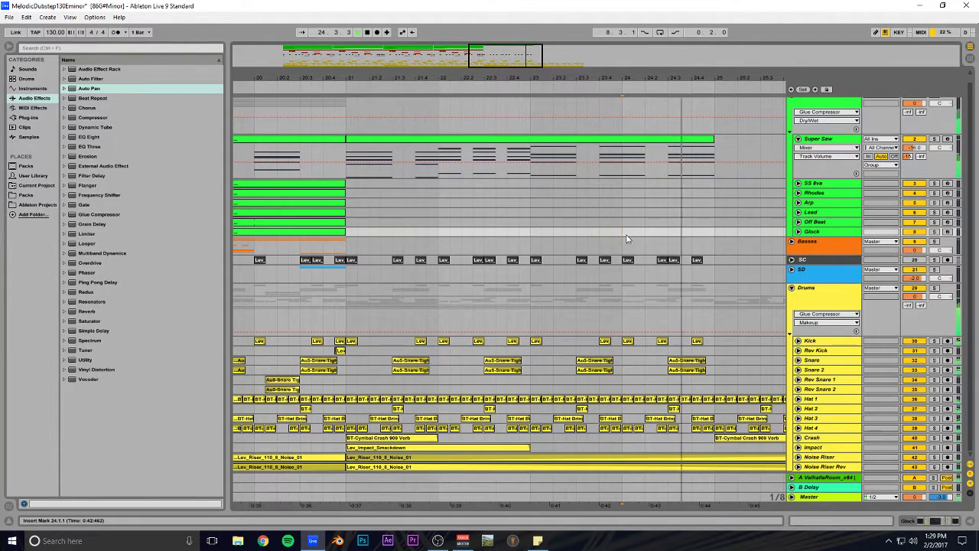
pyautogui.click(601, 235)
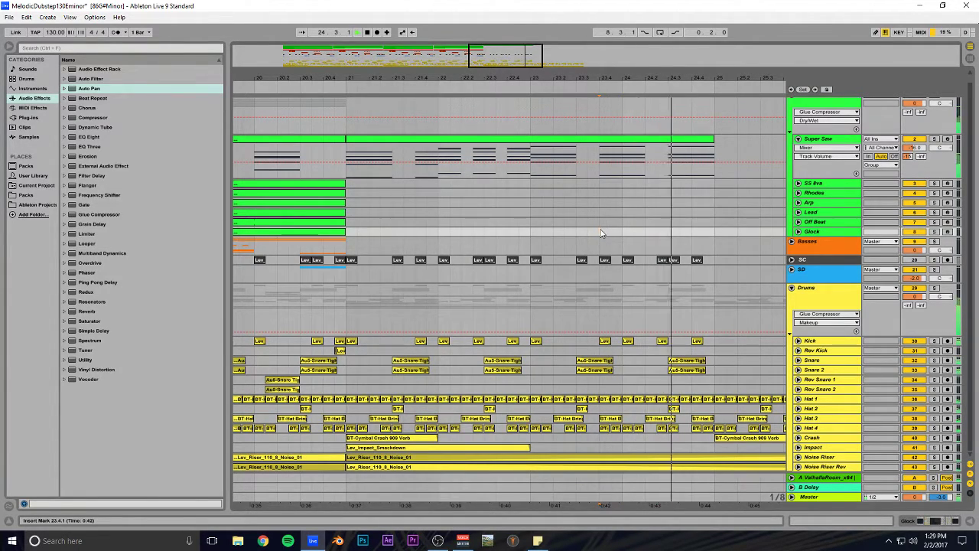
pyautogui.click(400, 239)
pyautogui.hotkey('ctrl', 's')
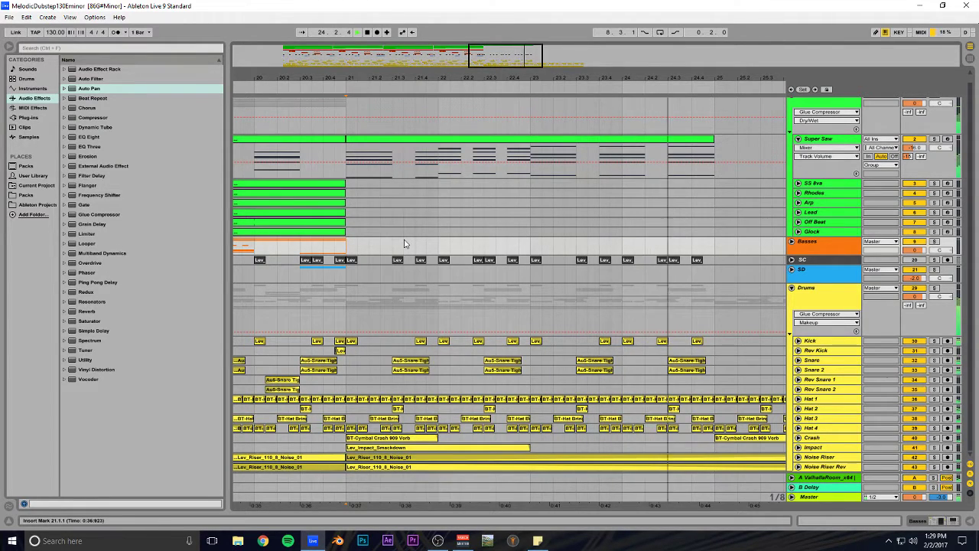
pyautogui.press('space')
# Step: Delete the Kick clip and the SC clip at 24.4, and play from bar 24 to check the ending
pyautogui.moveTo(464, 78); pyautogui.dragTo(292, 139)
pyautogui.click(623, 341)
pyautogui.press('Delete')
pyautogui.click(624, 262)
pyautogui.press('Delete')
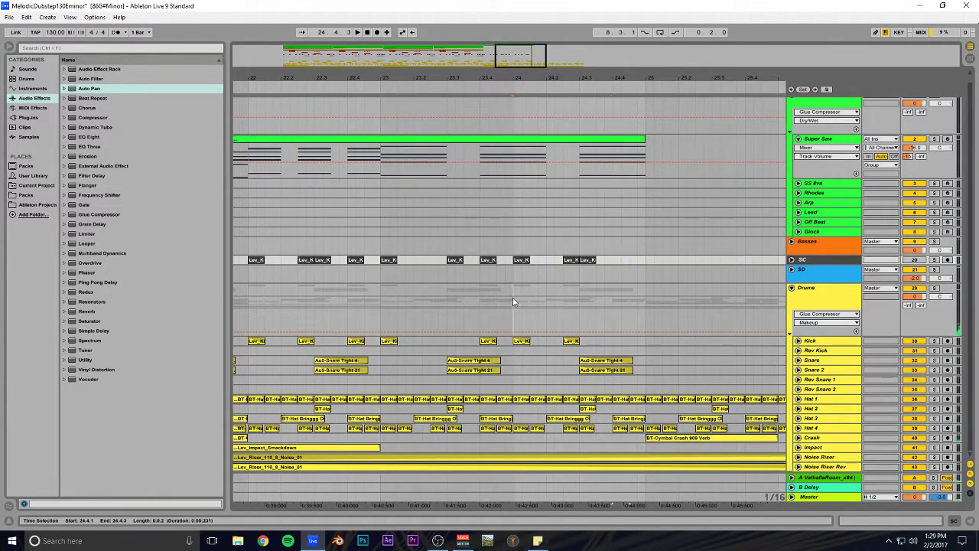
pyautogui.click(514, 301)
pyautogui.press('space')
pyautogui.press('space')
# Step: Copy the Rev Snare 1 and Rev Snare 2 clips from bar 20 to the same position in bars 22 and 24
pyautogui.moveTo(533, 53); pyautogui.dragTo(518, 36)
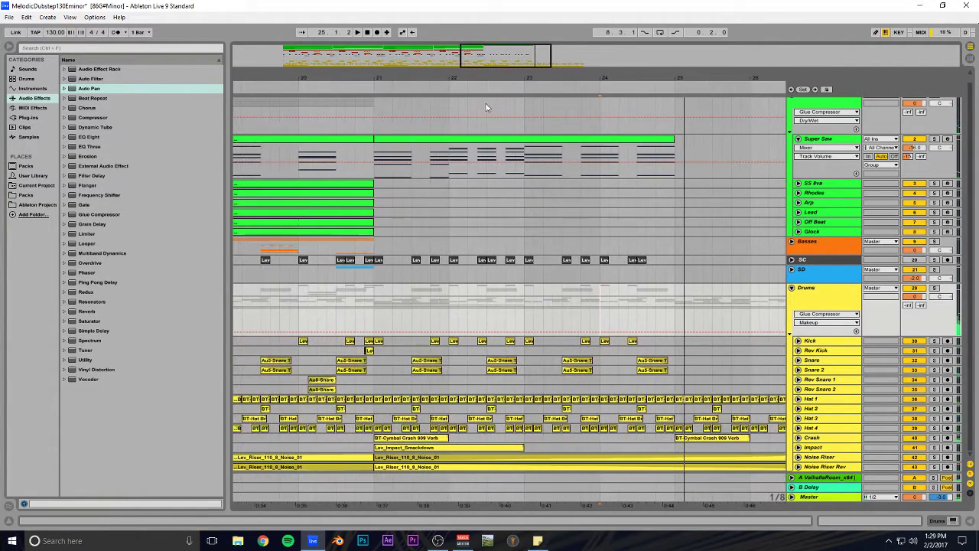
pyautogui.moveTo(321, 380); pyautogui.dragTo(626, 384)
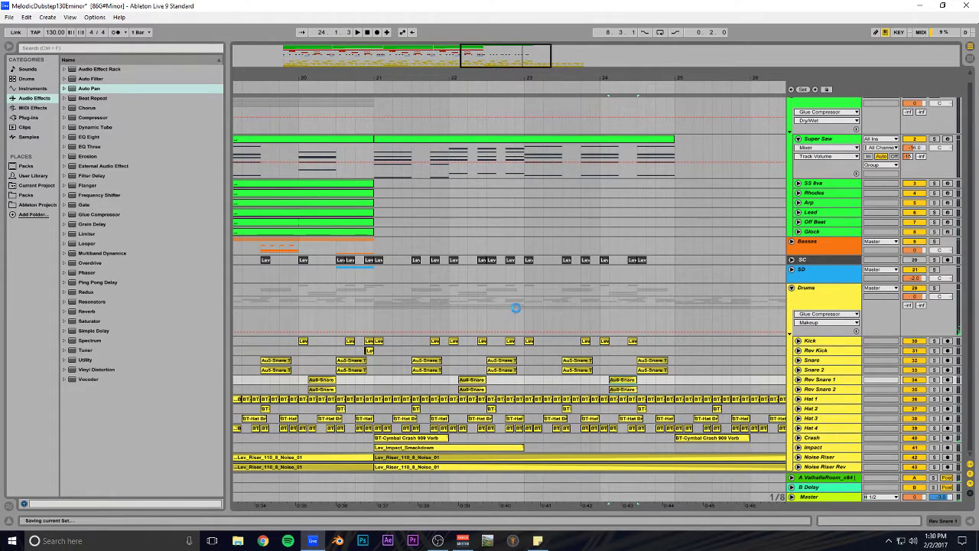
# Step: Copy the Super Saw chord clip at bar 21 to the same position on the SS 8va and Rhodes tracks, and play it
pyautogui.click(793, 242)
pyautogui.moveTo(518, 139); pyautogui.dragTo(511, 188)
pyautogui.click(798, 184)
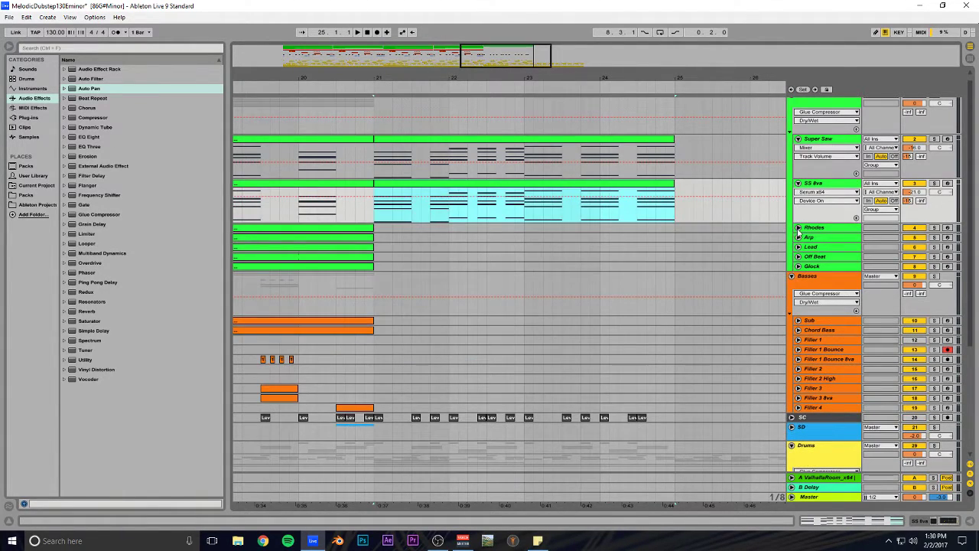
pyautogui.click(798, 228)
pyautogui.moveTo(476, 188); pyautogui.dragTo(477, 232)
pyautogui.press('space')
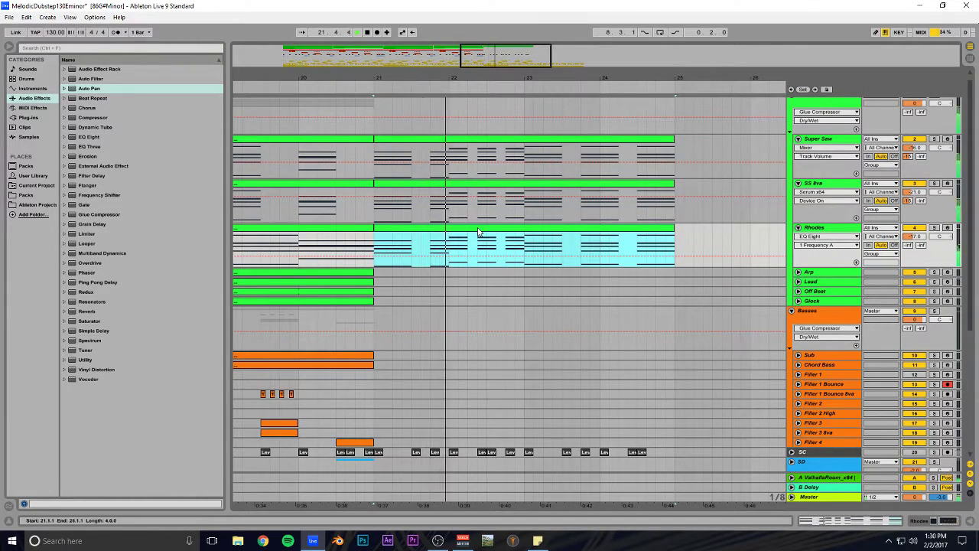
# Step: Copy the Rhodes clip at bar 21 to the Arp track and apply Legato to all of its notes
pyautogui.moveTo(567, 232); pyautogui.dragTo(569, 272)
pyautogui.doubleClick(478, 273)
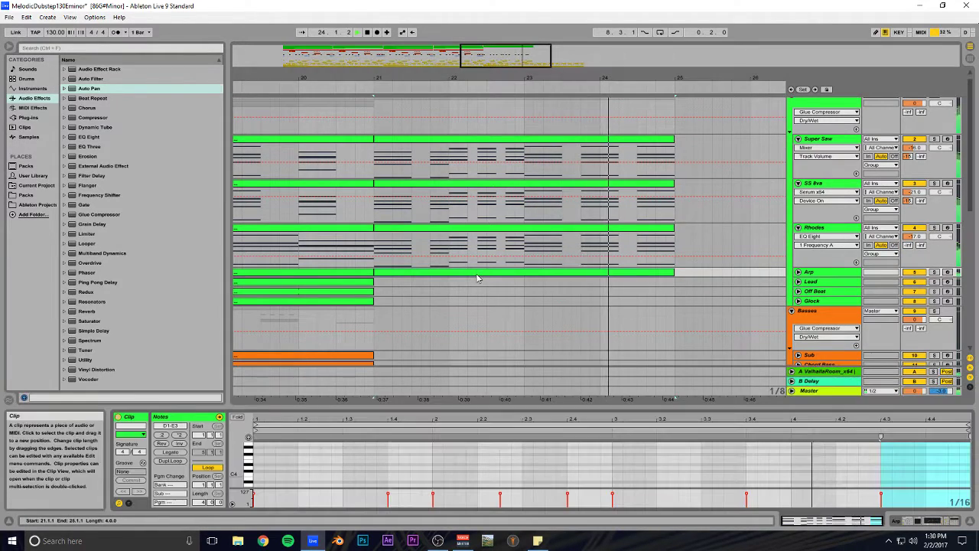
pyautogui.moveTo(453, 408); pyautogui.dragTo(490, 196)
pyautogui.press('space')
pyautogui.moveTo(921, 259); pyautogui.dragTo(418, 362)
pyautogui.hotkey('ctrl', 'a')
pyautogui.click(170, 452)
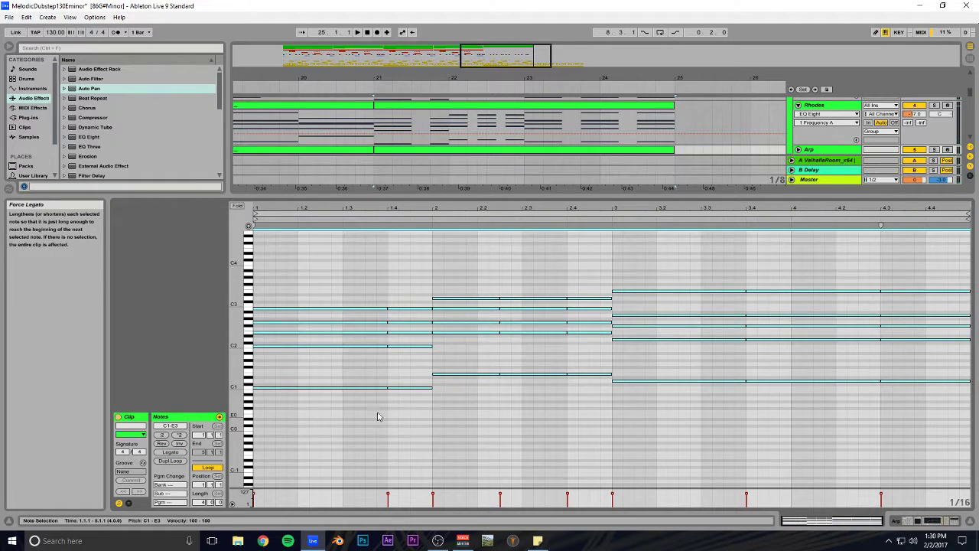
pyautogui.press('space')
pyautogui.moveTo(493, 202); pyautogui.dragTo(493, 413)
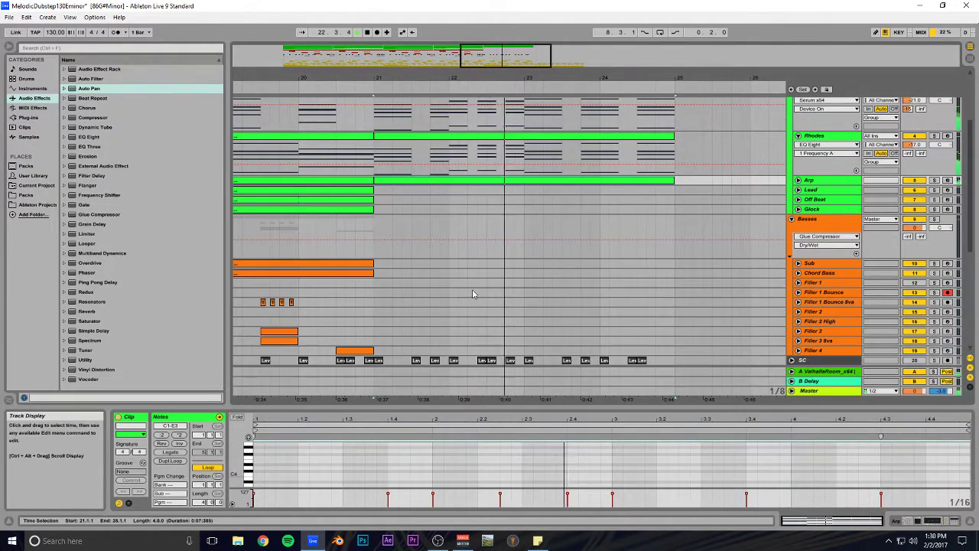
# Step: Duplicate the last Off Beat clip so that it fills bars 21 to 25
pyautogui.scroll(2, 402, 228)
pyautogui.click(353, 230)
pyautogui.hotkey('ctrl', 'd')
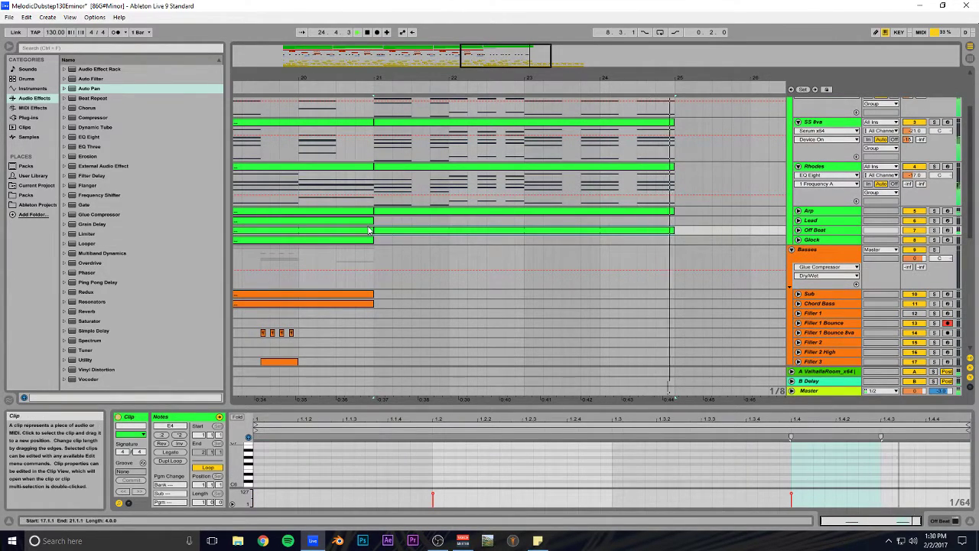
pyautogui.scroll(2, 512, 249)
pyautogui.moveTo(496, 57); pyautogui.dragTo(495, 51)
pyautogui.scroll(-3, 479, 161)
# Step: Copy the Rhodes clip at bar 21 to the Sub track and delete all chord notes above the lowest line
pyautogui.click(474, 137)
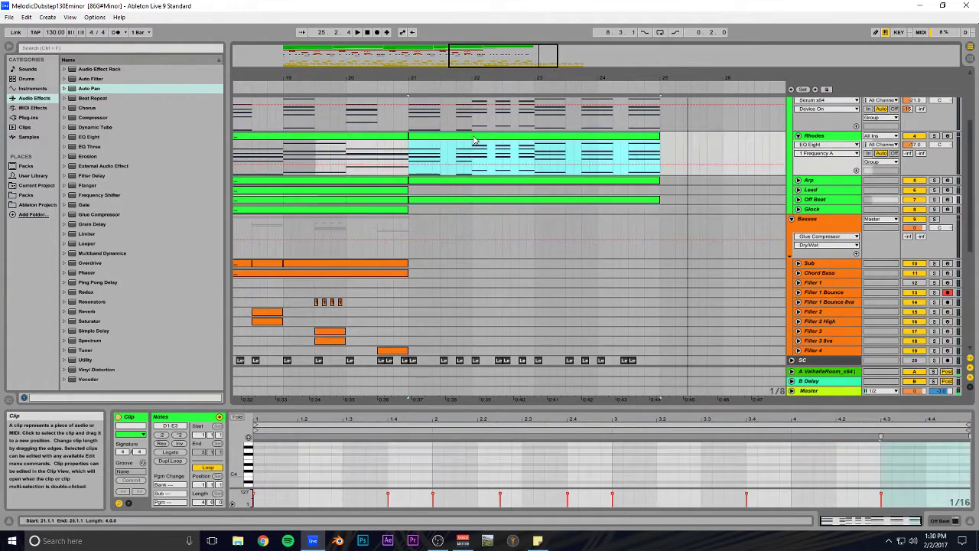
pyautogui.moveTo(482, 141); pyautogui.dragTo(484, 268)
pyautogui.moveTo(478, 408); pyautogui.dragTo(468, 178)
pyautogui.moveTo(308, 254); pyautogui.dragTo(300, 337)
pyautogui.moveTo(478, 353); pyautogui.dragTo(899, 342)
pyautogui.press('Delete')
pyautogui.press('space')
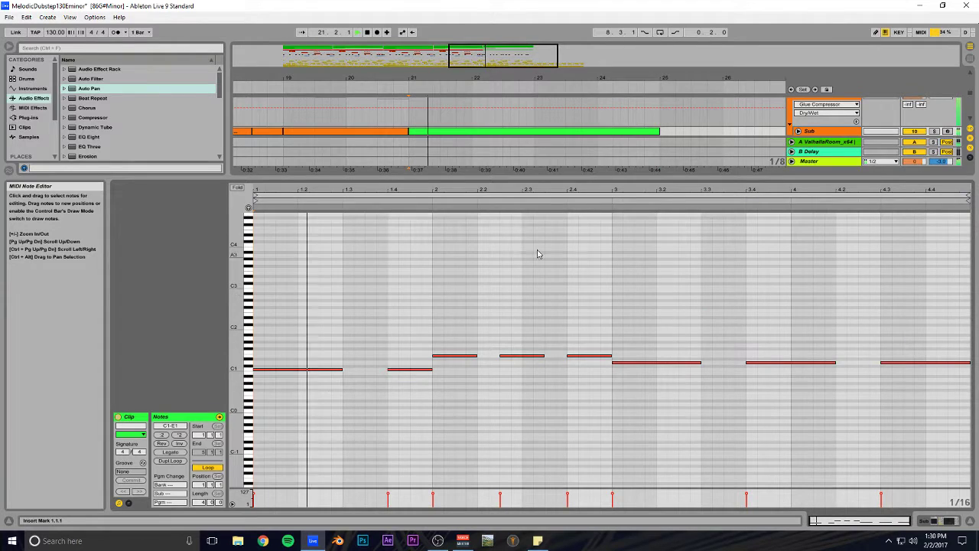
pyautogui.moveTo(466, 176); pyautogui.dragTo(458, 320)
# Step: Set the colour of the new Sub clip at bar 21 to the same orange as the other bass clips
pyautogui.scroll(3, 444, 191)
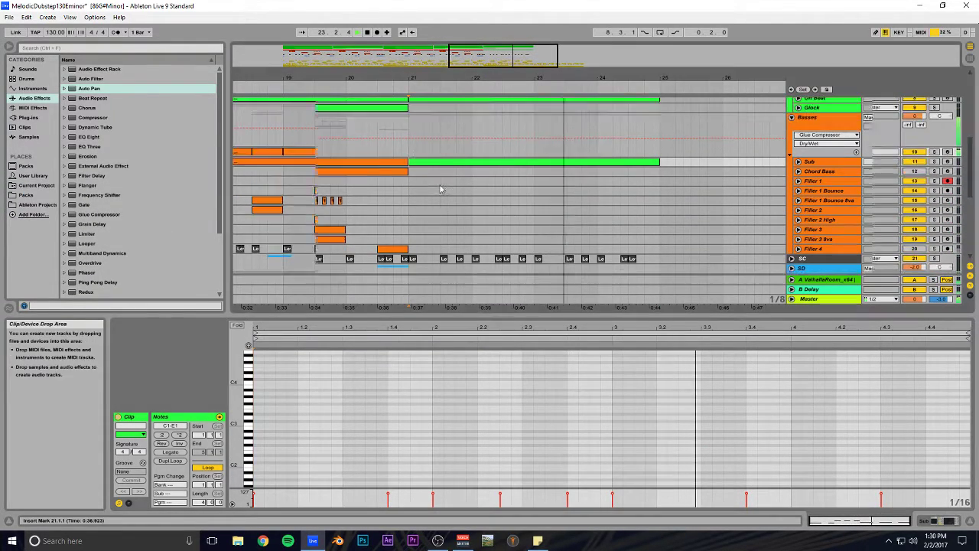
pyautogui.rightClick(382, 176)
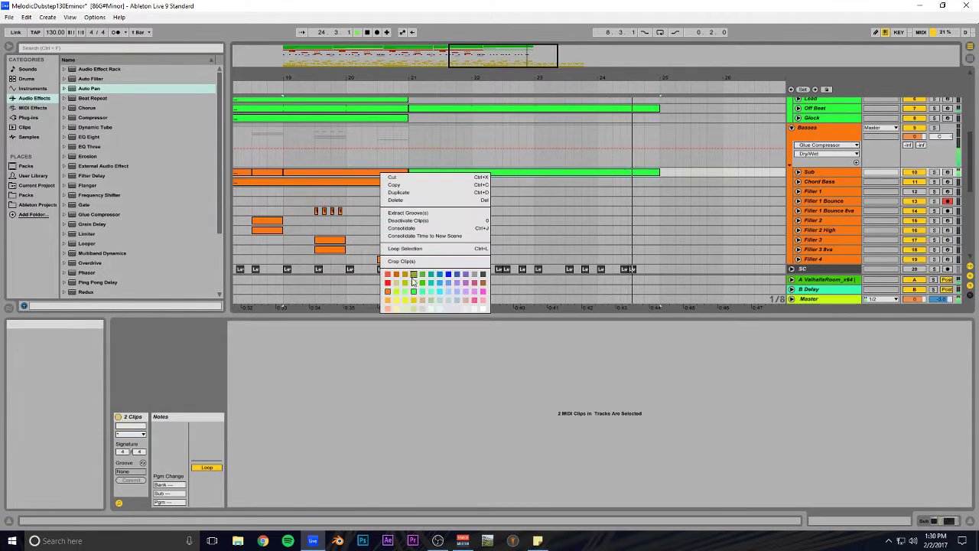
pyautogui.click(387, 292)
# Step: Copy the Sub clip at bar 21 to the Chord Bass track, play it from bar 21 and save the set
pyautogui.click(478, 176)
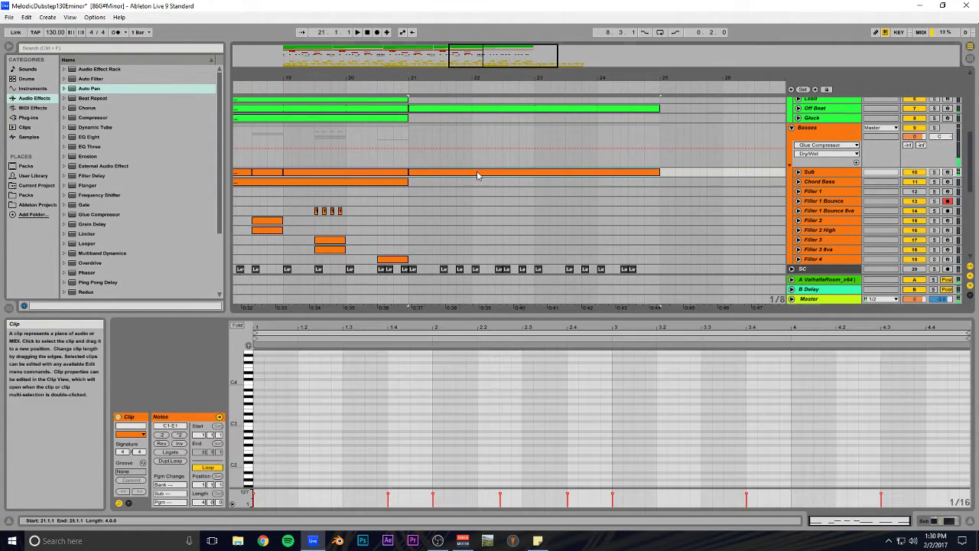
pyautogui.moveTo(472, 174); pyautogui.dragTo(469, 182)
pyautogui.press('space')
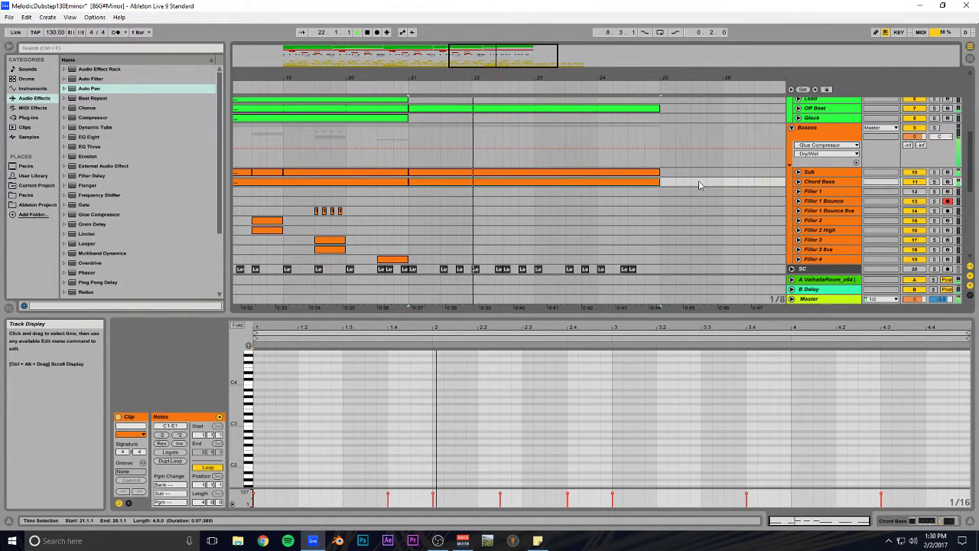
pyautogui.moveTo(492, 316); pyautogui.dragTo(490, 412)
pyautogui.scroll(2, 475, 272)
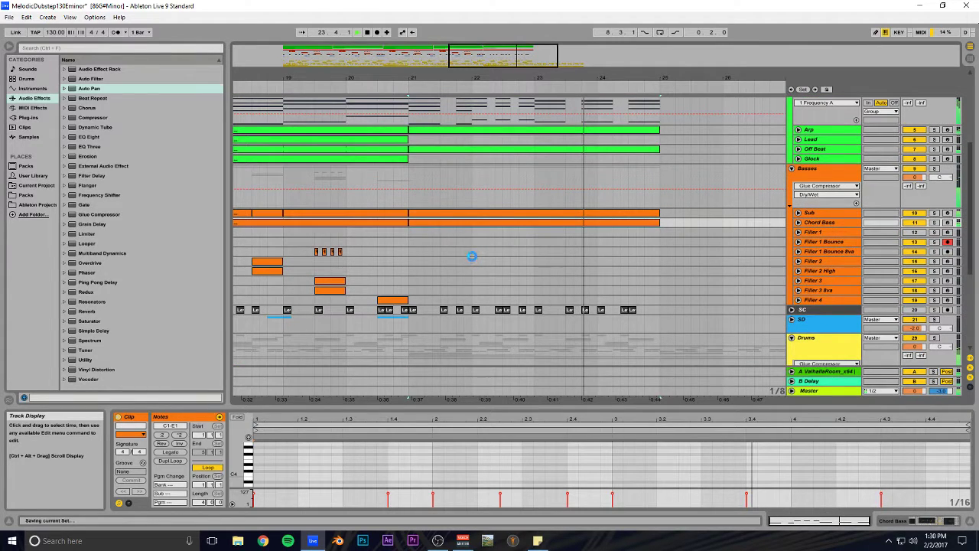
# Step: Try a duplicate of the last Lead clip at bar 21 against the new chords, and undo the duplication
pyautogui.scroll(3, 429, 245)
pyautogui.click(389, 214)
pyautogui.hotkey('ctrl', 'd')
pyautogui.click(798, 211)
pyautogui.press('space')
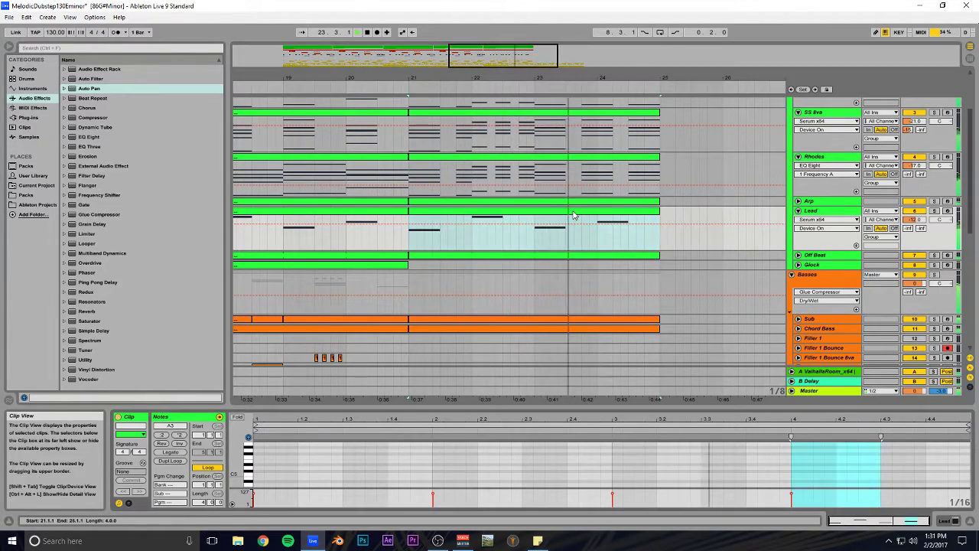
pyautogui.moveTo(585, 408); pyautogui.dragTo(585, 243)
pyautogui.press('space')
pyautogui.moveTo(828, 316); pyautogui.dragTo(346, 412)
pyautogui.hotkey('ctrl', 'a')
pyautogui.hotkey('ctrl', 'z')
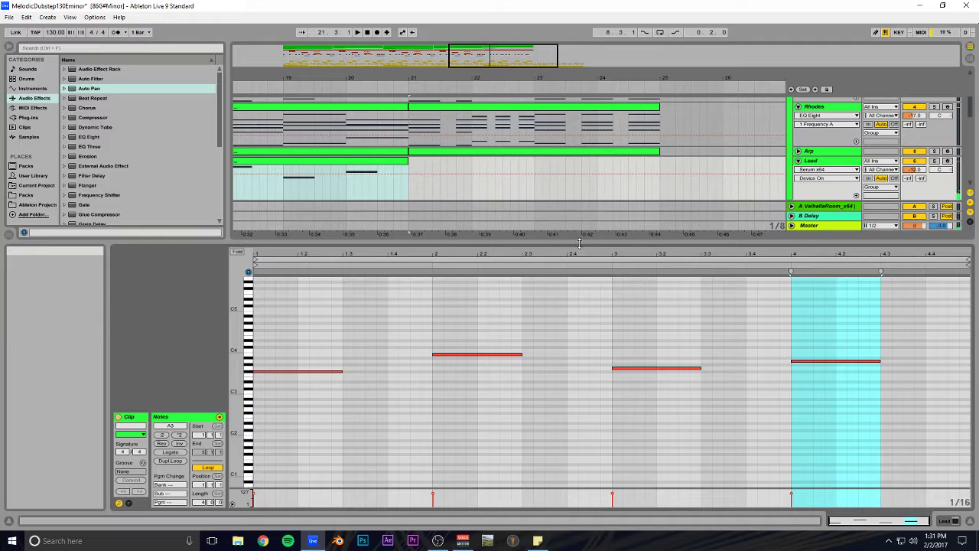
pyautogui.moveTo(575, 244); pyautogui.dragTo(528, 409)
# Step: Duplicate the two Lead clips and the Glock clip spanning bars 13 to 21 into bars 21 to 29
pyautogui.moveTo(468, 78); pyautogui.dragTo(505, 46)
pyautogui.keyDown('shift'); pyautogui.click(388, 162); pyautogui.keyUp('shift')
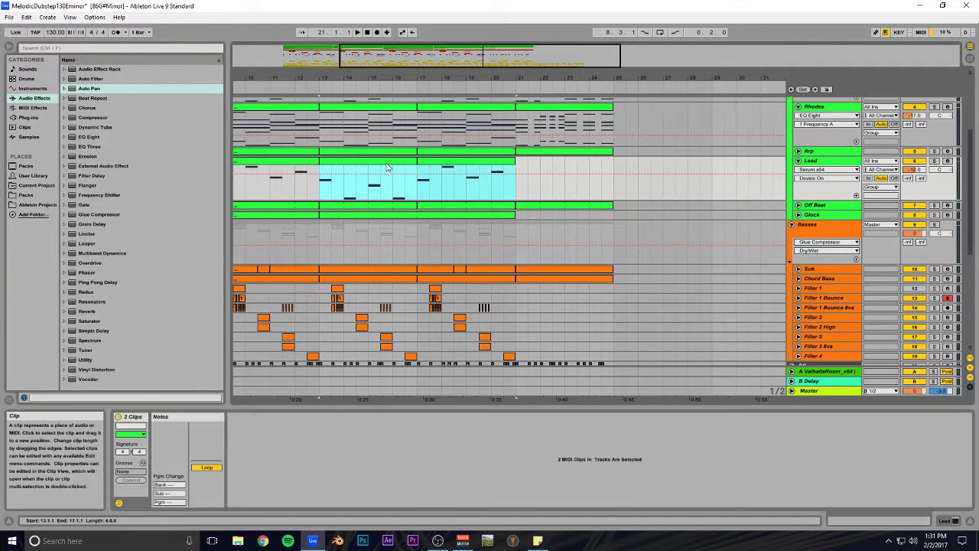
pyautogui.hotkey('ctrl', 'd')
pyautogui.moveTo(695, 78); pyautogui.dragTo(830, 144)
pyautogui.click(365, 216)
pyautogui.hotkey('ctrl', 'd')
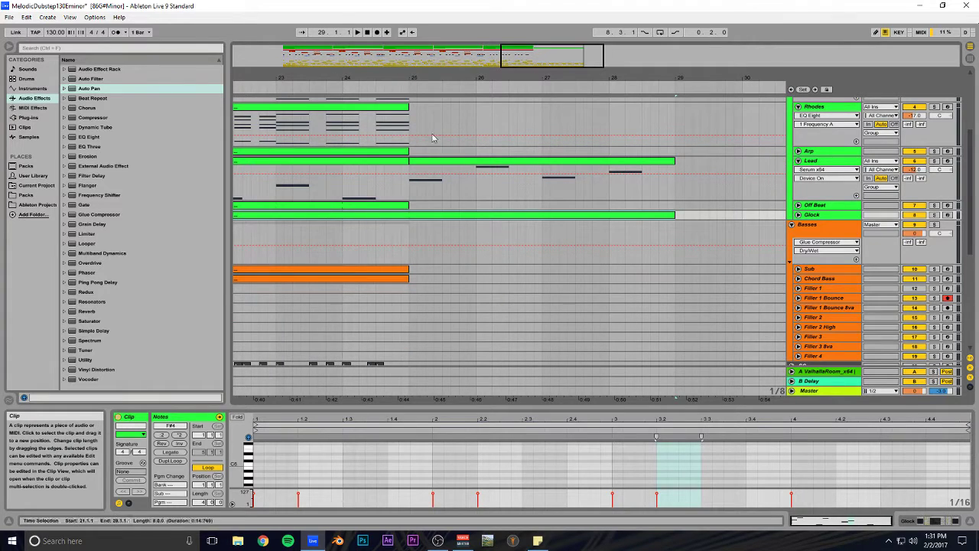
# Step: Duplicate the Super Saw, SS 8va, Rhodes, Arp and Off Beat clips from bar 21 to bar 25, and save the set
pyautogui.moveTo(543, 54); pyautogui.dragTo(666, 18)
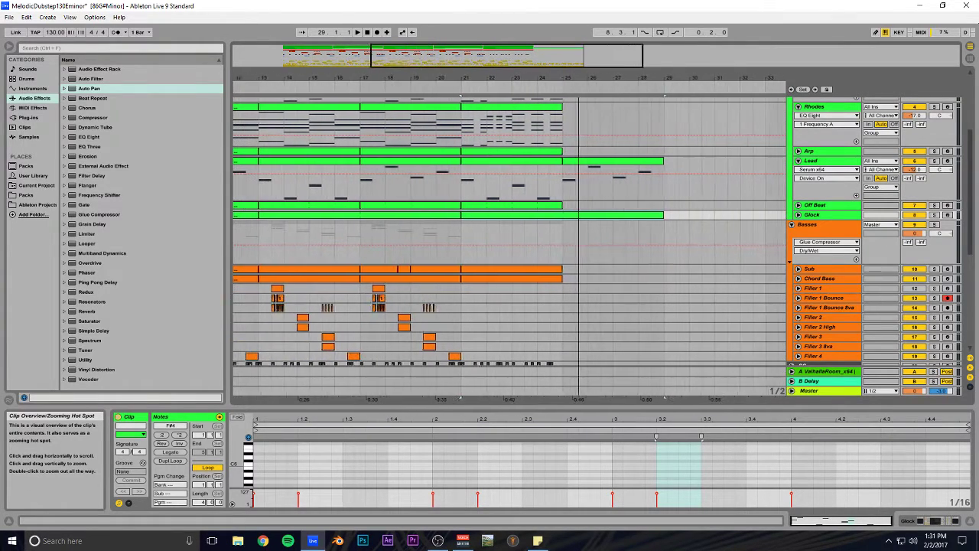
pyautogui.scroll(5, 509, 229)
pyautogui.click(509, 169)
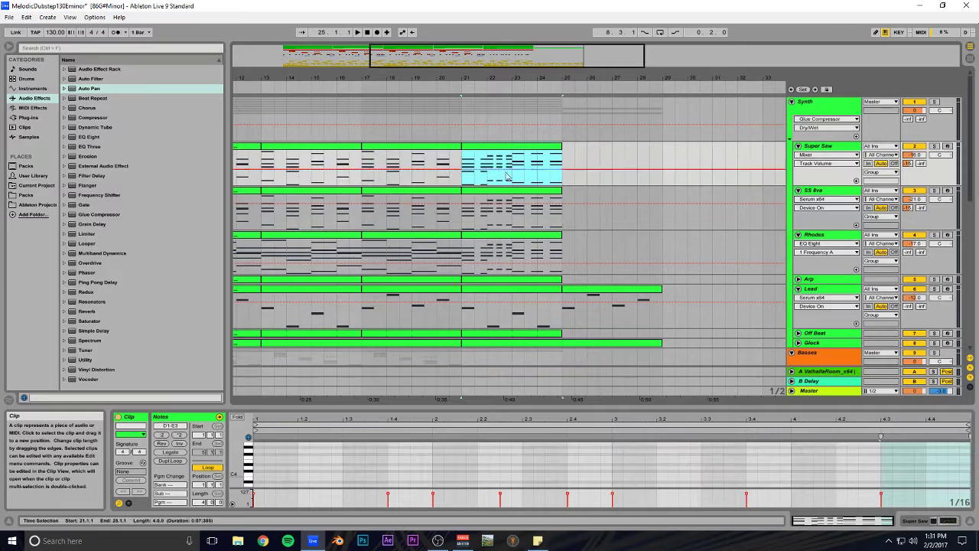
pyautogui.keyDown('shift'); pyautogui.click(502, 239); pyautogui.keyUp('shift')
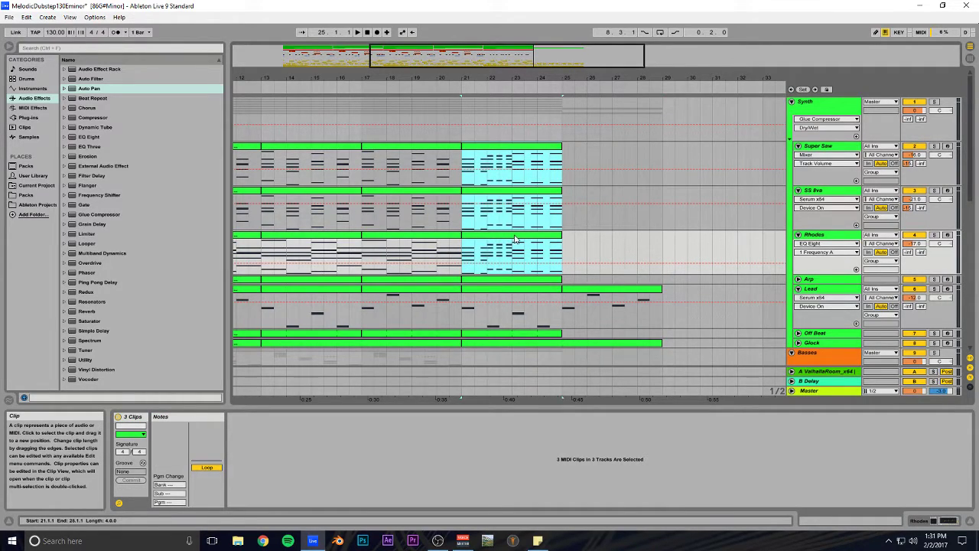
pyautogui.hotkey('ctrl', 'd')
pyautogui.scroll(-2, 528, 260)
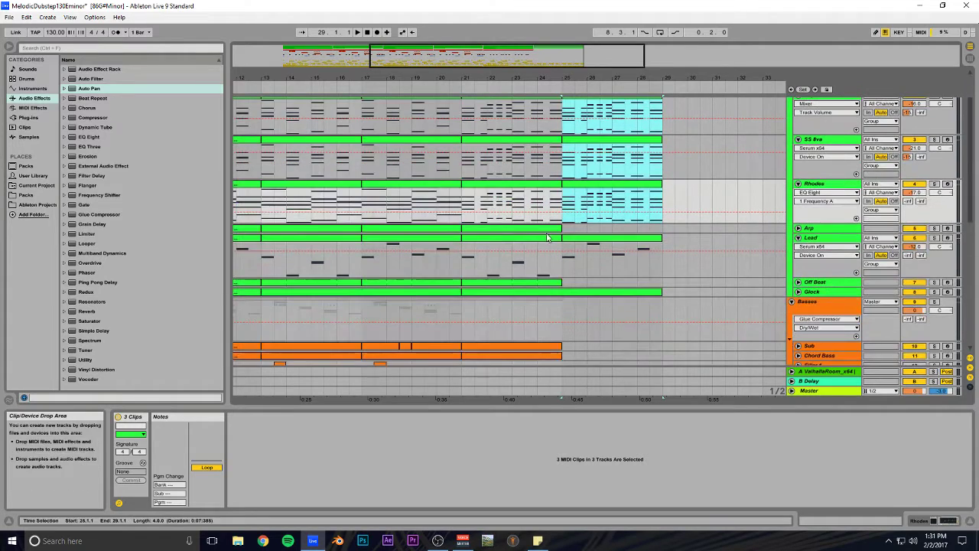
pyautogui.click(543, 283)
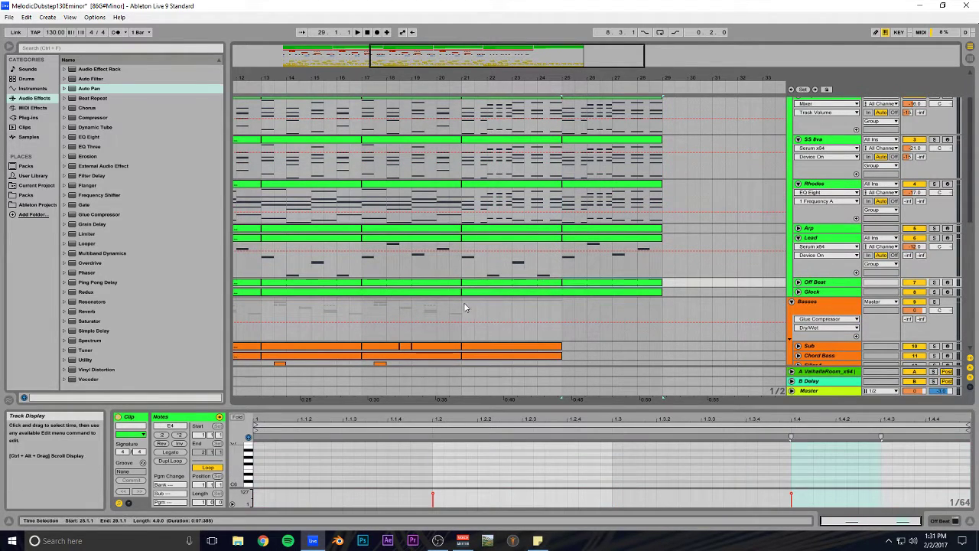
pyautogui.click(465, 307)
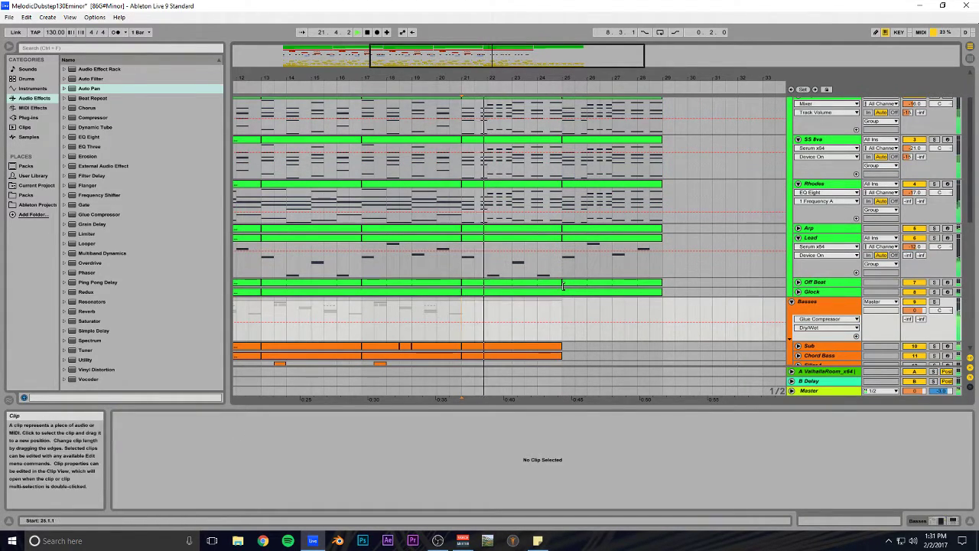
pyautogui.hotkey('ctrl', 's')
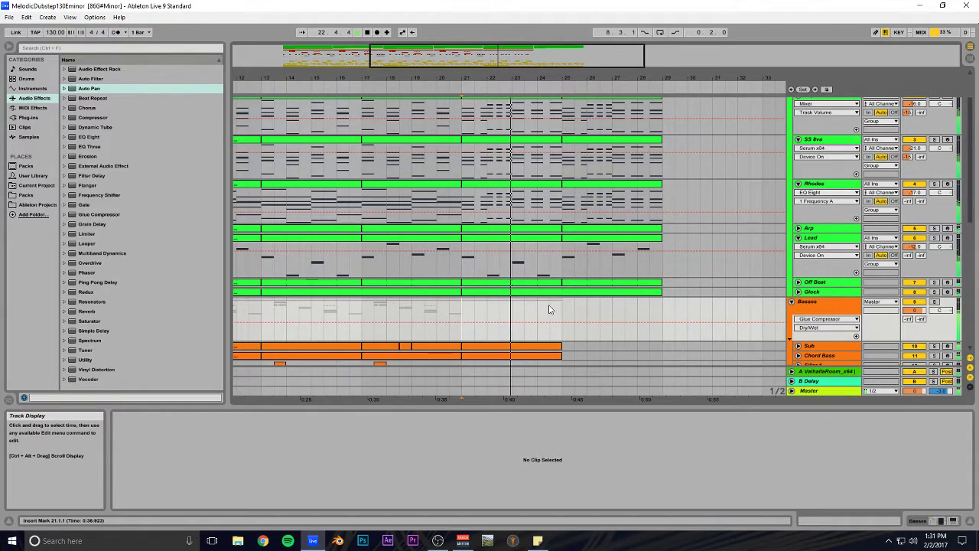
# Step: Duplicate the Sub and Chord Bass clips from bar 21 to bar 25
pyautogui.scroll(-3, 527, 277)
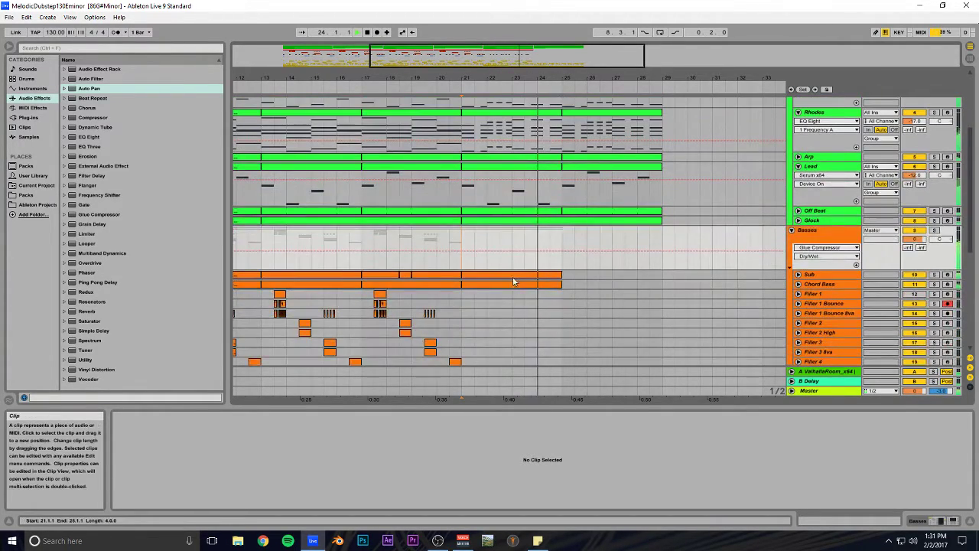
pyautogui.click(514, 285)
pyautogui.keyDown('shift'); pyautogui.click(509, 276); pyautogui.keyUp('shift')
pyautogui.hotkey('ctrl', 'd')
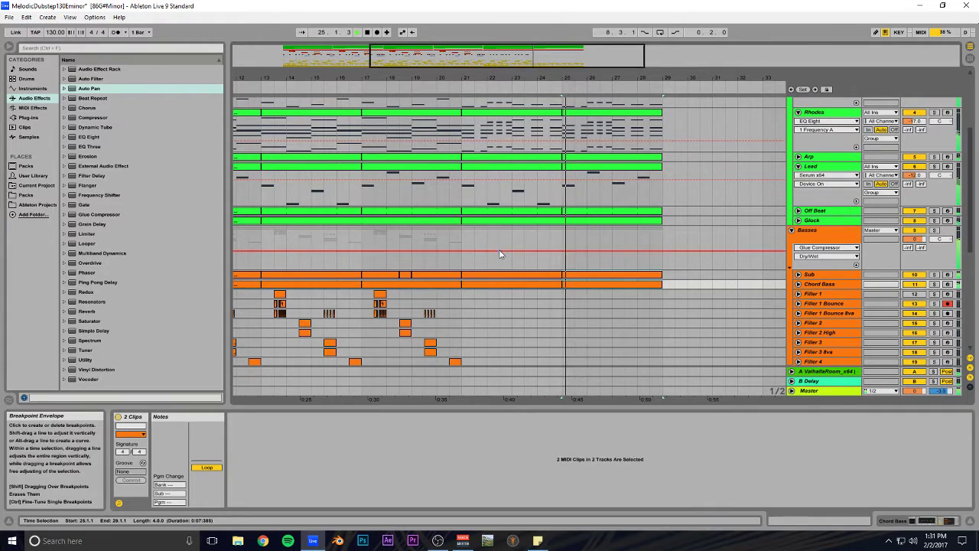
# Step: Duplicate bars 21 to 25 of the SC track and the drum tracks from Kick through Rev Snare 2 to bar 25, and save the set
pyautogui.scroll(-3, 524, 262)
pyautogui.scroll(-3, 558, 239)
pyautogui.moveTo(561, 239); pyautogui.dragTo(462, 315)
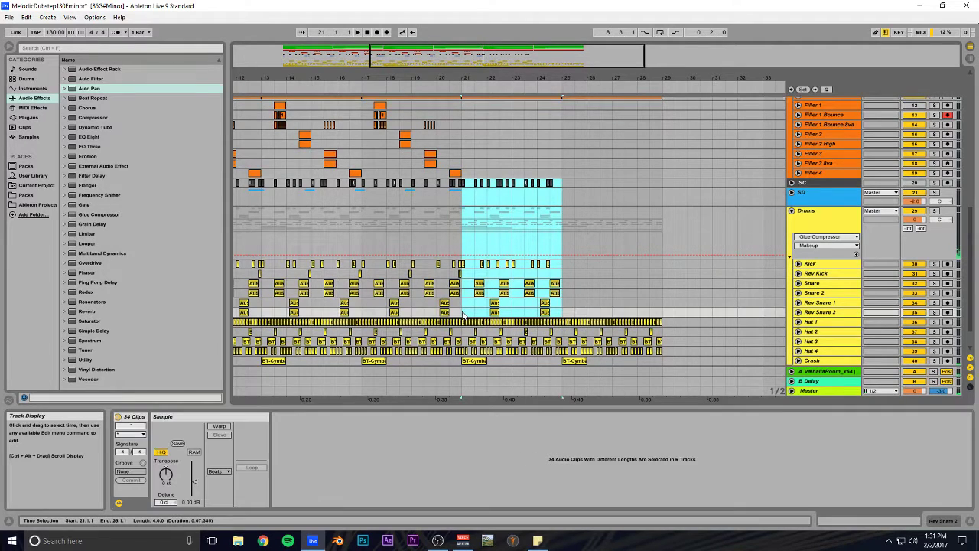
pyautogui.hotkey('ctrl', 'd')
pyautogui.click(542, 223)
pyautogui.press('space')
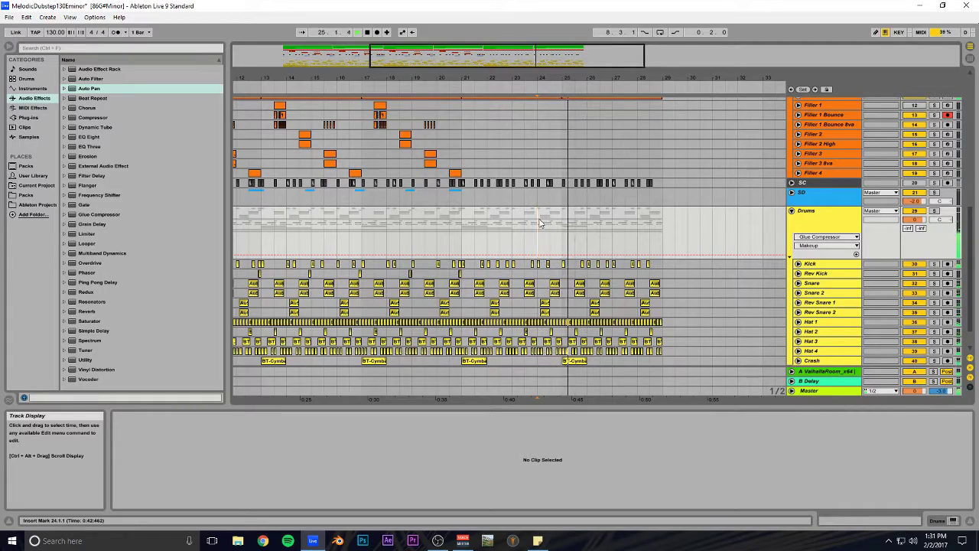
pyautogui.hotkey('ctrl', 's')
# Step: Duplicate the Kick clips of the SD group from bars 13 to 21 into bars 21 to 29
pyautogui.scroll(1, 537, 152)
pyautogui.moveTo(610, 52); pyautogui.dragTo(646, 53)
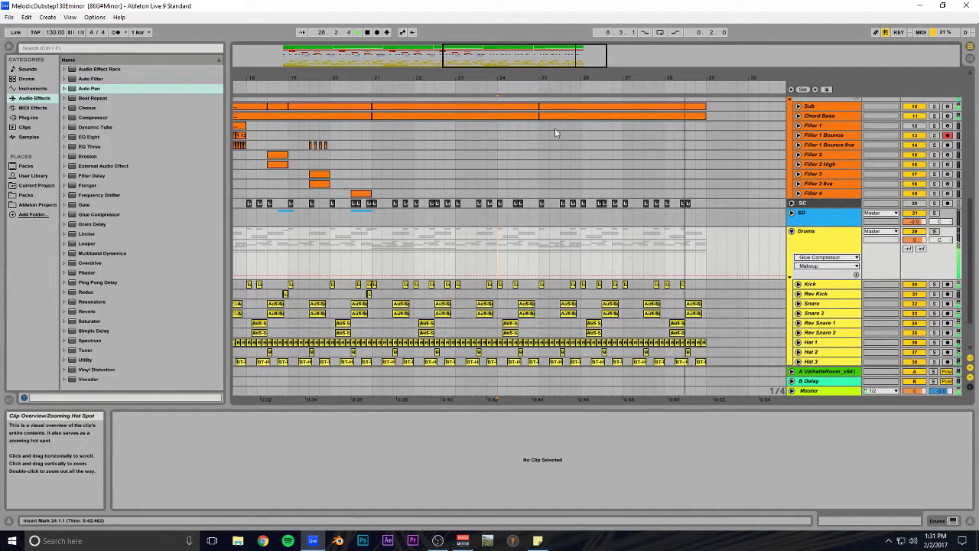
pyautogui.scroll(-2, 618, 194)
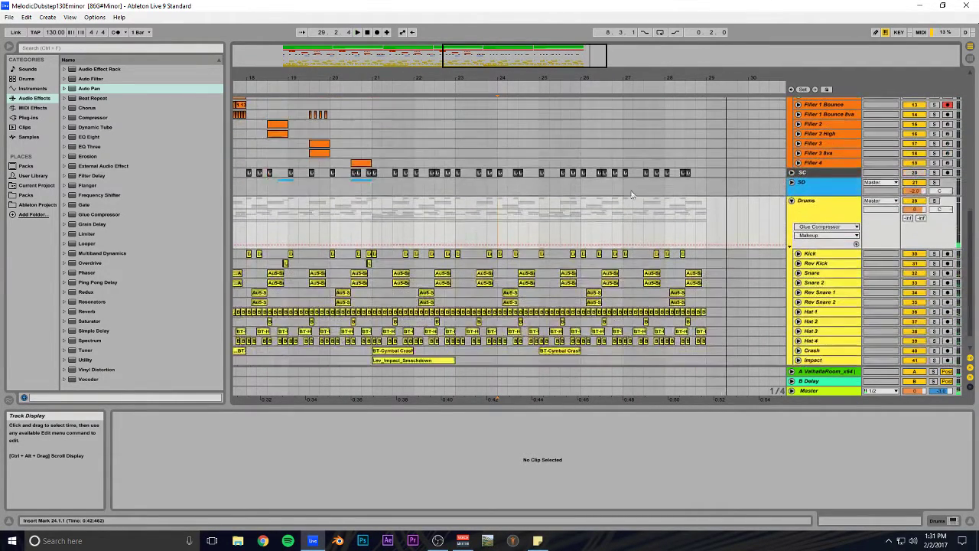
pyautogui.click(792, 183)
pyautogui.moveTo(548, 59); pyautogui.dragTo(546, 62)
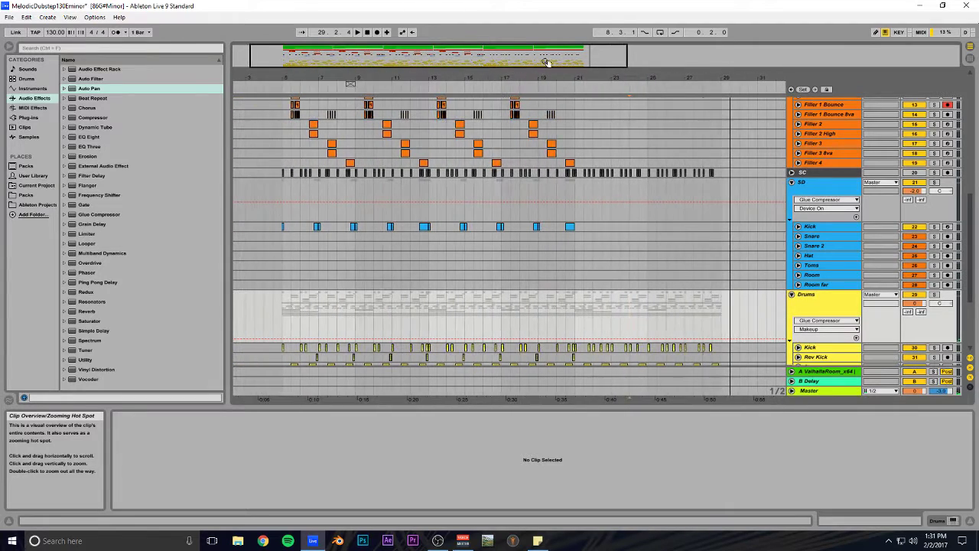
pyautogui.click(574, 228)
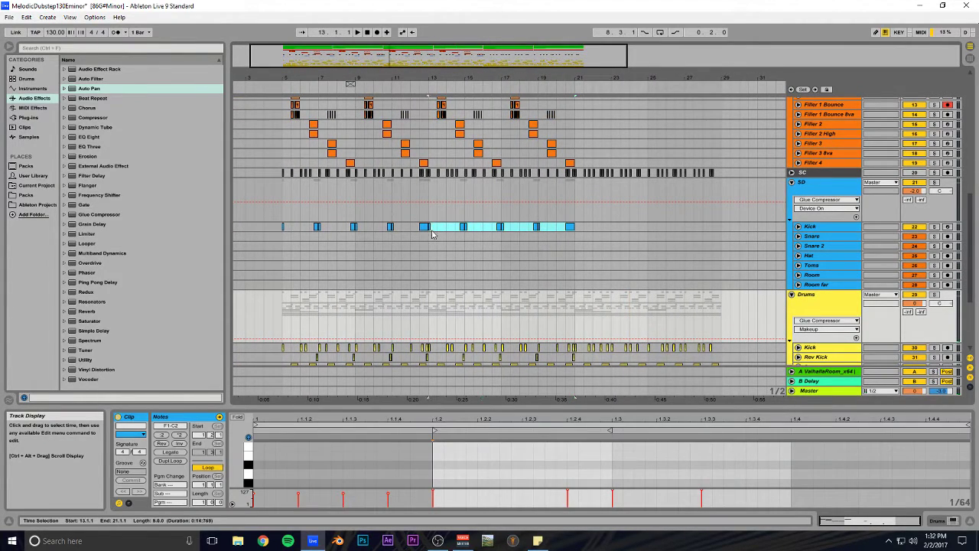
pyautogui.moveTo(433, 234); pyautogui.dragTo(433, 235)
# Step: Play from bar 21 to check the section with the duplicated SD Kick clips
pyautogui.click(568, 209)
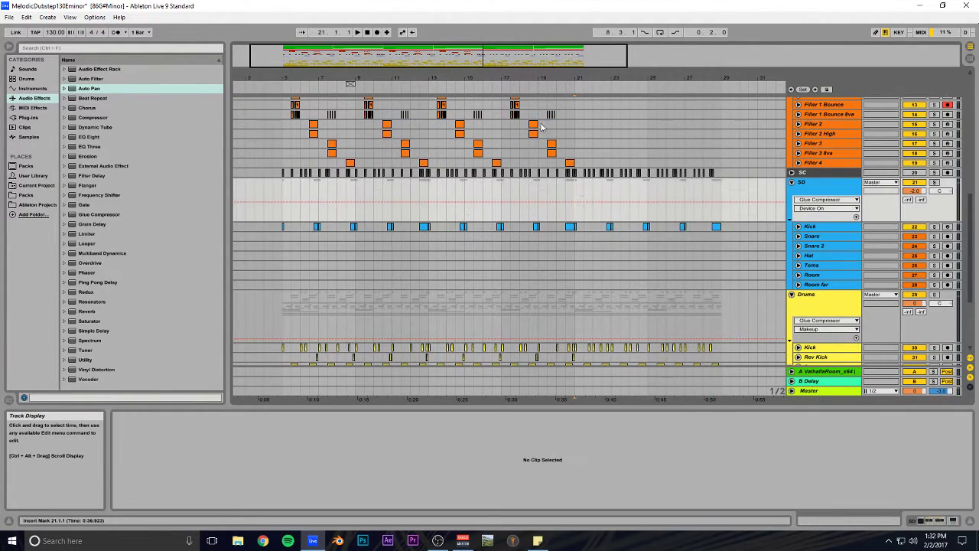
pyautogui.press('space')
pyautogui.click(792, 182)
pyautogui.moveTo(707, 78); pyautogui.dragTo(647, 105)
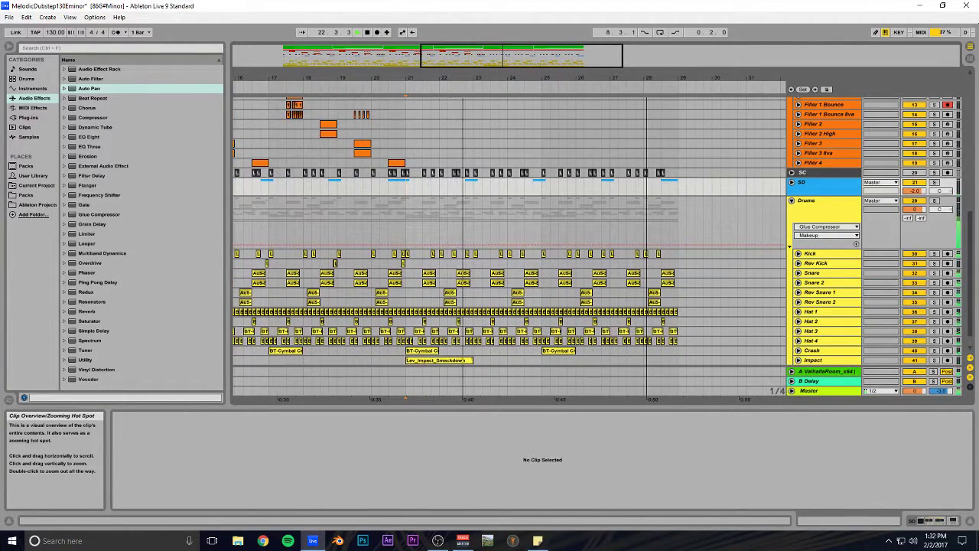
# Step: Delete the SD group's Kick clips from 21.2.1 to 29.2.1
pyautogui.click(791, 182)
pyautogui.moveTo(684, 227); pyautogui.dragTo(598, 230)
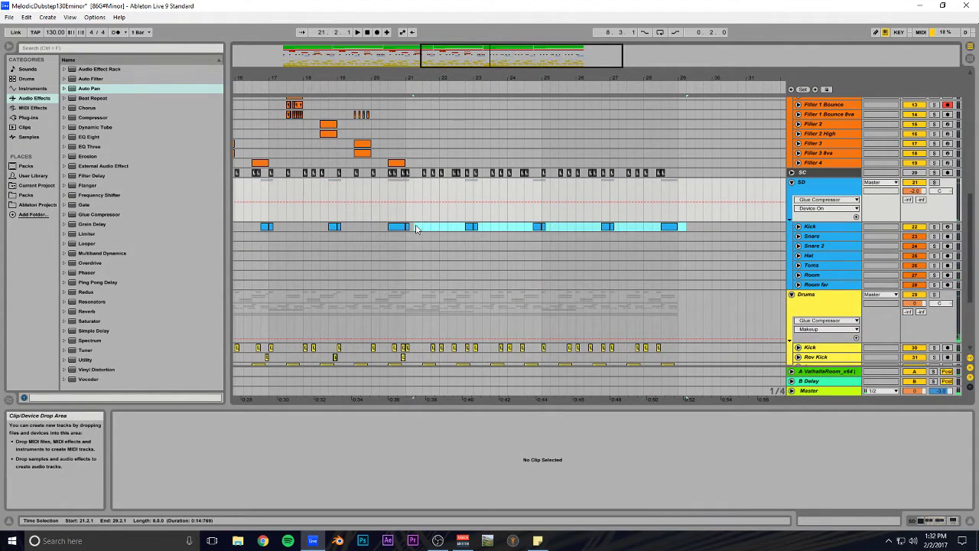
pyautogui.moveTo(416, 228); pyautogui.dragTo(419, 230)
pyautogui.press('Delete')
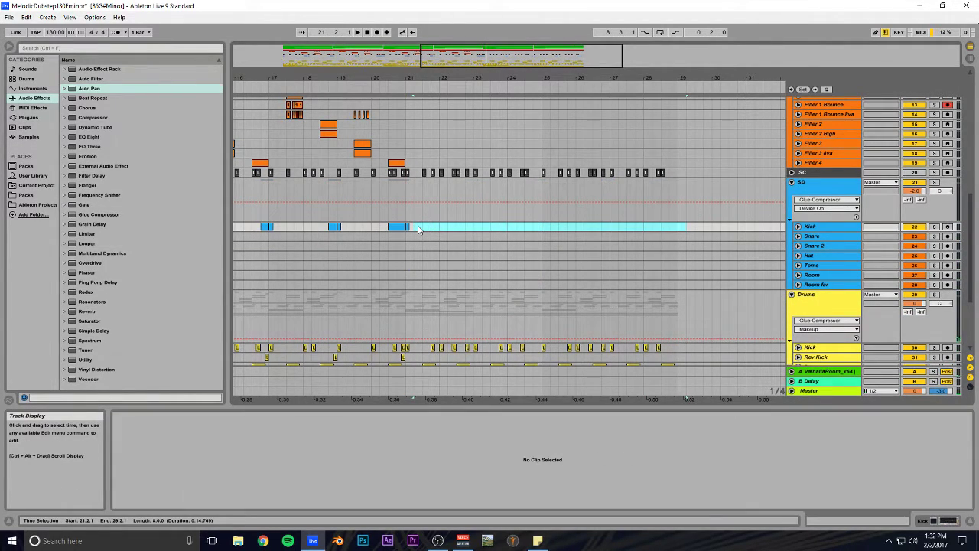
# Step: Play from bar 21 to listen to the section without the SD Kick fills
pyautogui.moveTo(507, 55)
pyautogui.mouseDown()
pyautogui.moveTo(506, 74)
pyautogui.moveTo(502, 59)
pyautogui.mouseUp()
pyautogui.scroll(3, 498, 182)
pyautogui.scroll(2, 475, 182)
pyautogui.scroll(-4, 428, 195)
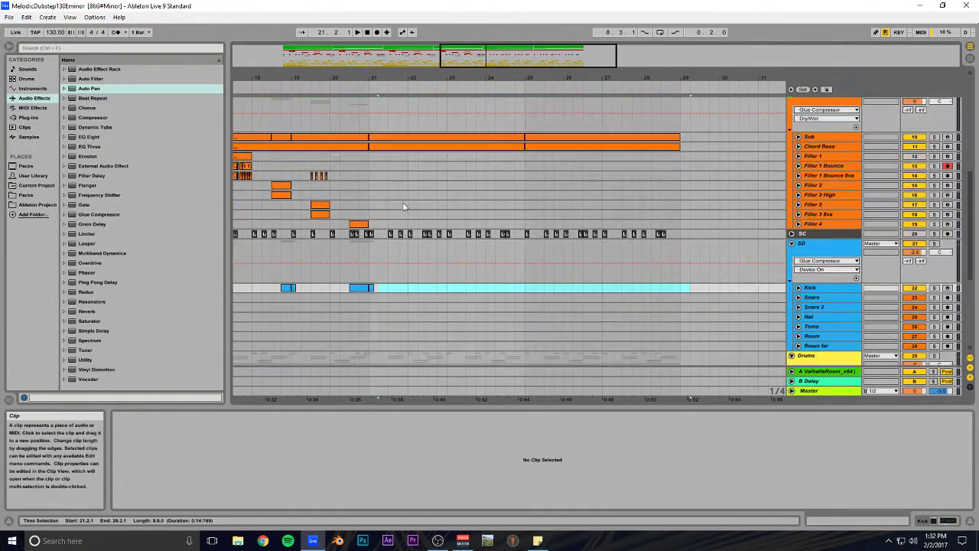
pyautogui.click(373, 277)
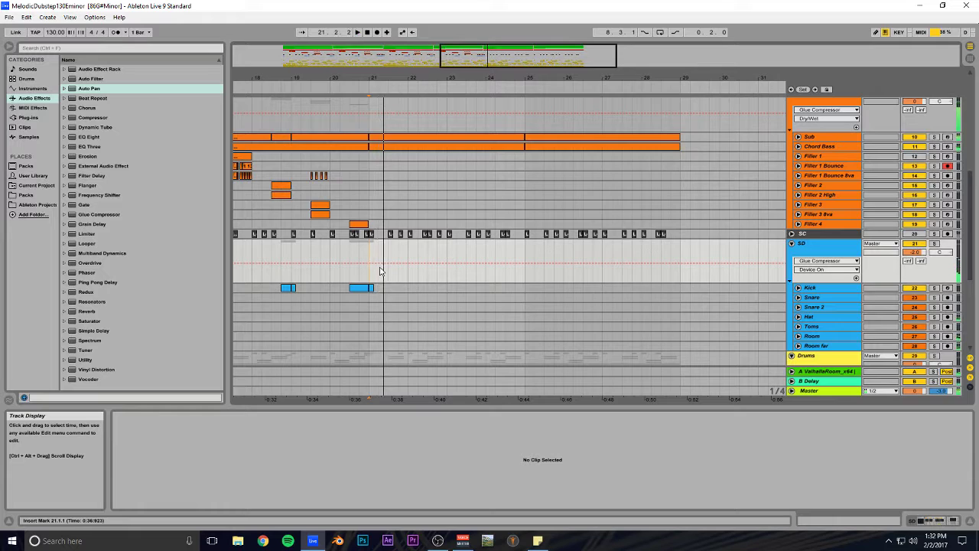
pyautogui.press('space')
pyautogui.press('space')
pyautogui.scroll(-3, 418, 260)
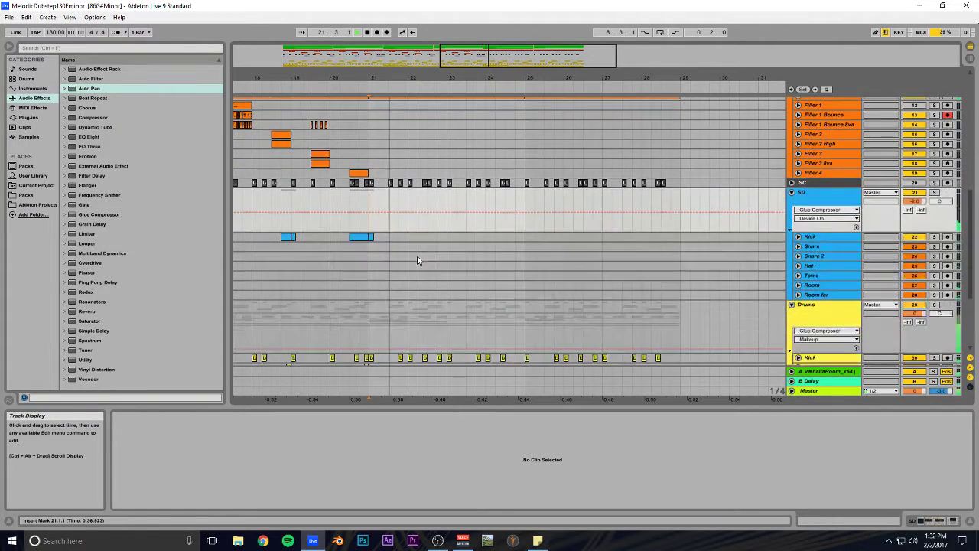
# Step: Duplicate the two-bar range from 21.1.1 on the SD Kick track so its short clip repeats at bars 23, 25 and 27
pyautogui.moveTo(518, 55)
pyautogui.mouseDown()
pyautogui.moveTo(506, 80)
pyautogui.moveTo(515, 59)
pyautogui.mouseUp()
pyautogui.click(379, 237)
pyautogui.press('space')
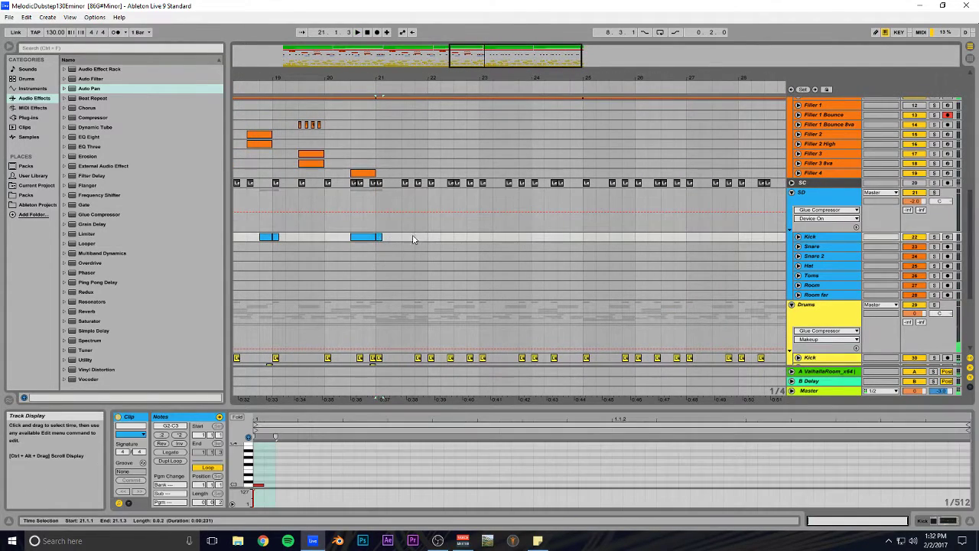
pyautogui.moveTo(469, 238); pyautogui.dragTo(419, 242)
pyautogui.click(377, 240)
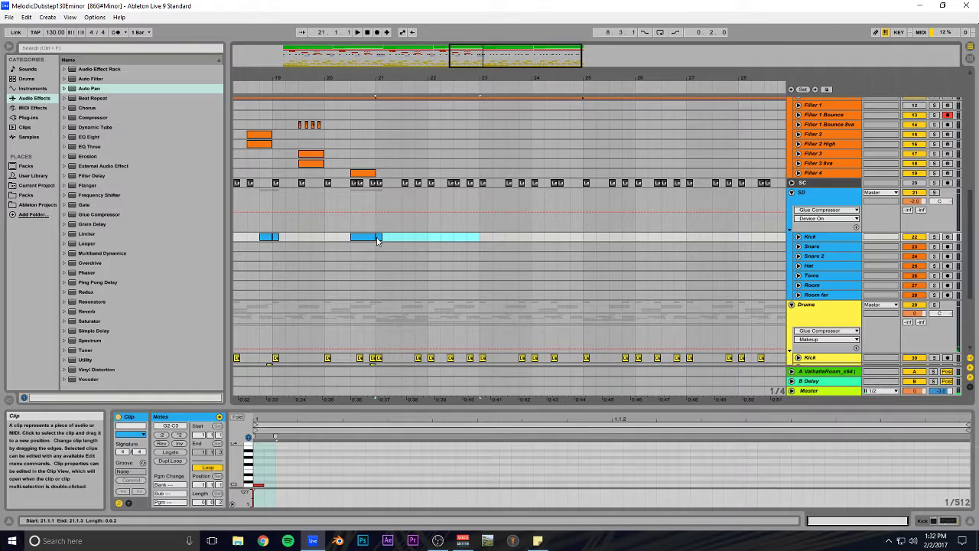
pyautogui.moveTo(597, 79); pyautogui.dragTo(598, 61)
pyautogui.hotkey('ctrl', 'd')
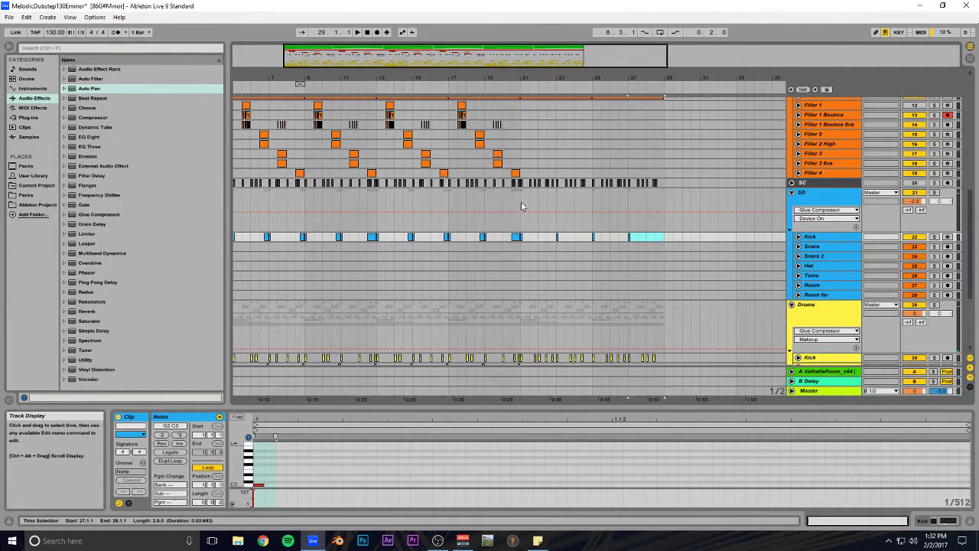
# Step: Play from bar 21 to check the sparser SD Kick hits and save the set
pyautogui.click(523, 202)
pyautogui.press('space')
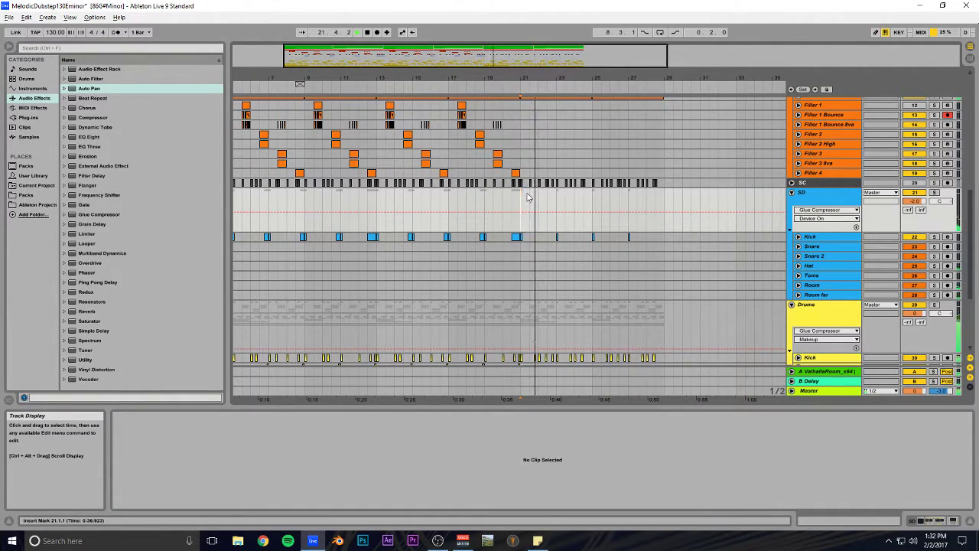
pyautogui.hotkey('alt', 'Tab')
pyautogui.hotkey('alt', 'Tab')
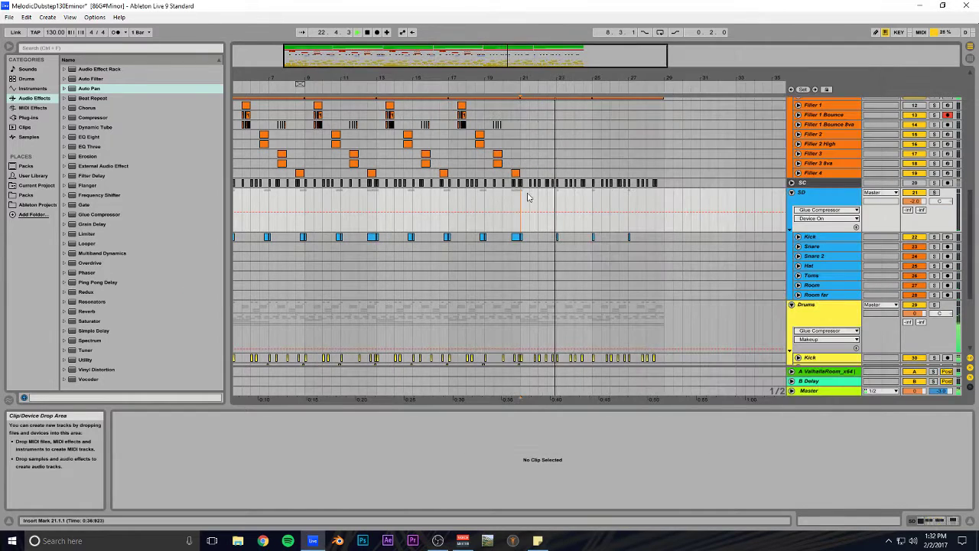
pyautogui.moveTo(642, 78); pyautogui.dragTo(627, 73)
pyautogui.hotkey('ctrl', 's')
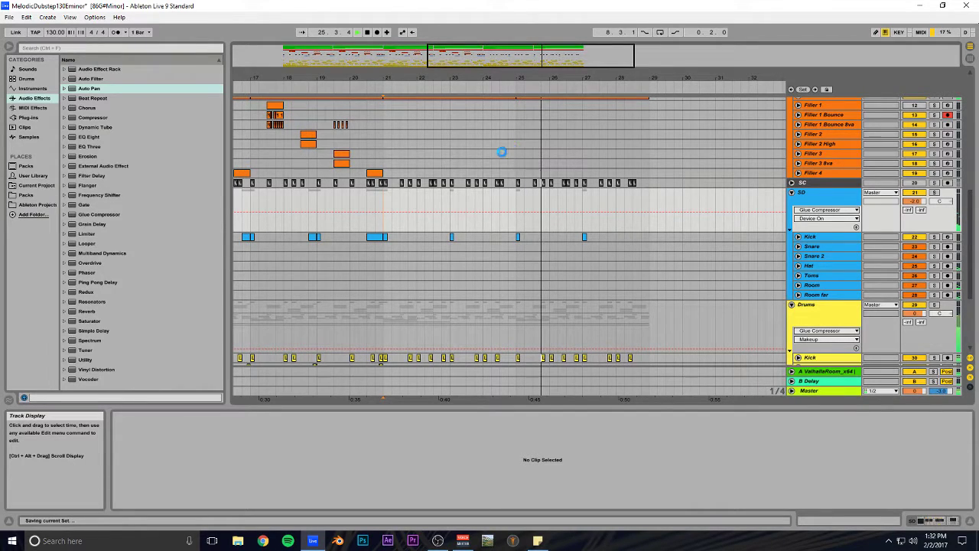
# Step: Duplicate the last note of the bar 25 Lead clip to 4.3 and lower the copy to G3
pyautogui.scroll(10, 495, 154)
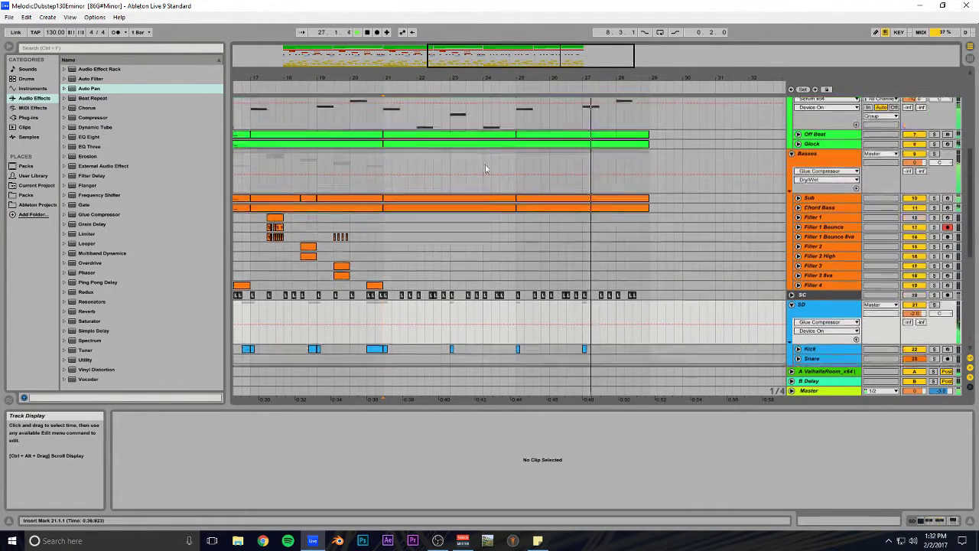
pyautogui.scroll(-2, 497, 180)
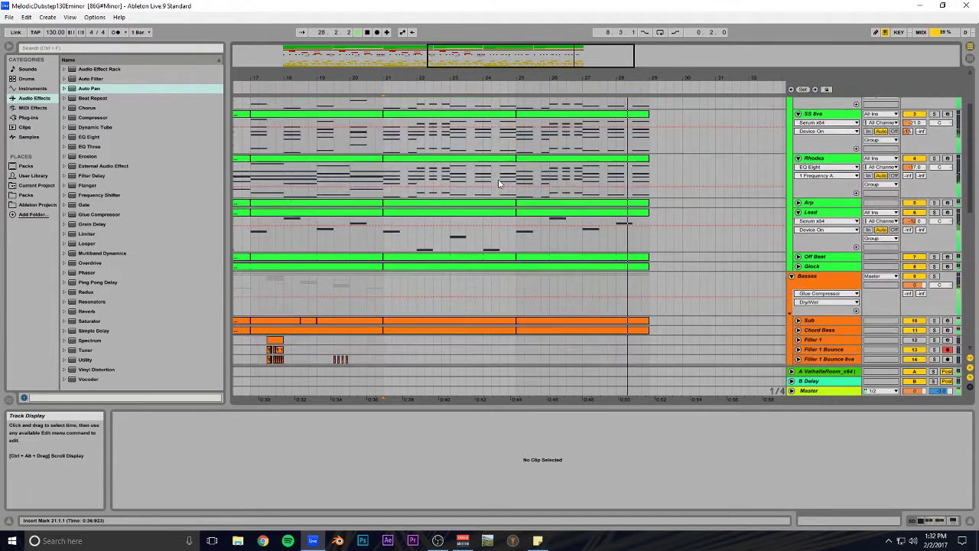
pyautogui.press('space')
pyautogui.click(528, 213)
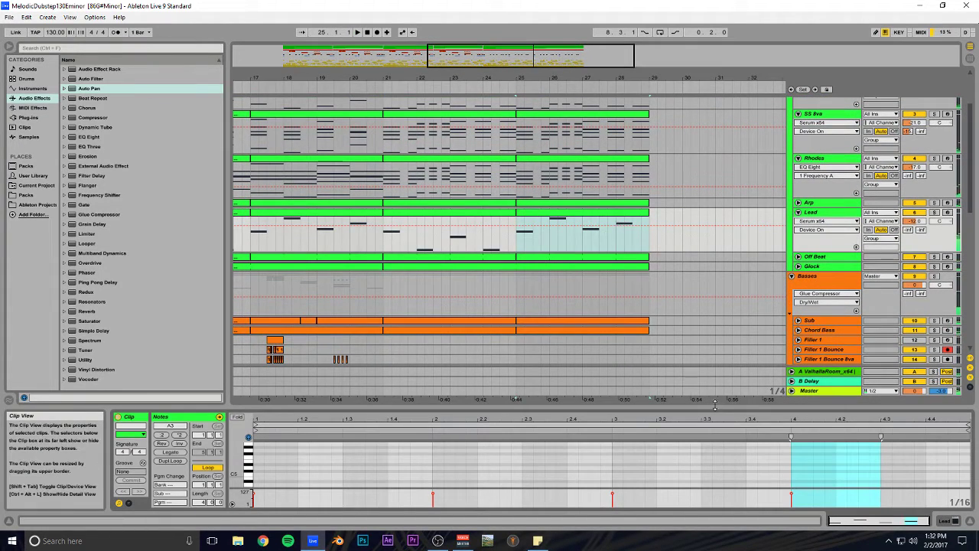
pyautogui.moveTo(718, 406); pyautogui.dragTo(718, 227)
pyautogui.click(870, 343)
pyautogui.hotkey('ctrl', 'd')
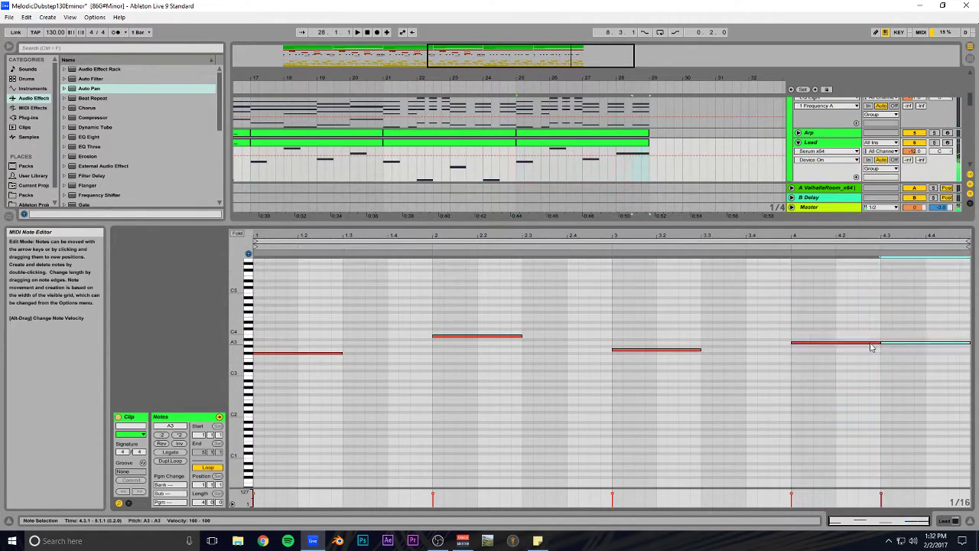
# Step: Play the Lead part from bar 25 with its added ending note and save the set
pyautogui.press('space')
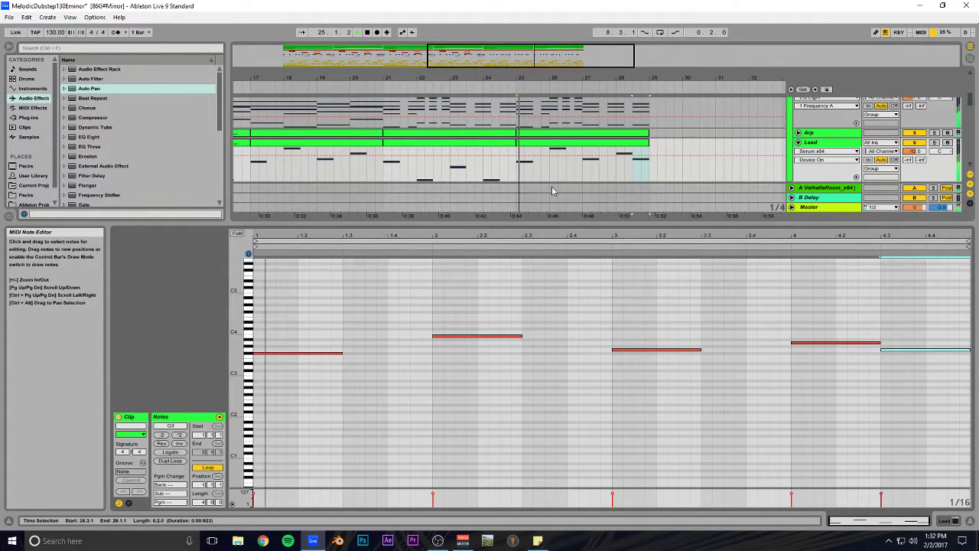
pyautogui.click(570, 223)
pyautogui.moveTo(570, 223); pyautogui.dragTo(570, 388)
pyautogui.hotkey('ctrl', 's')
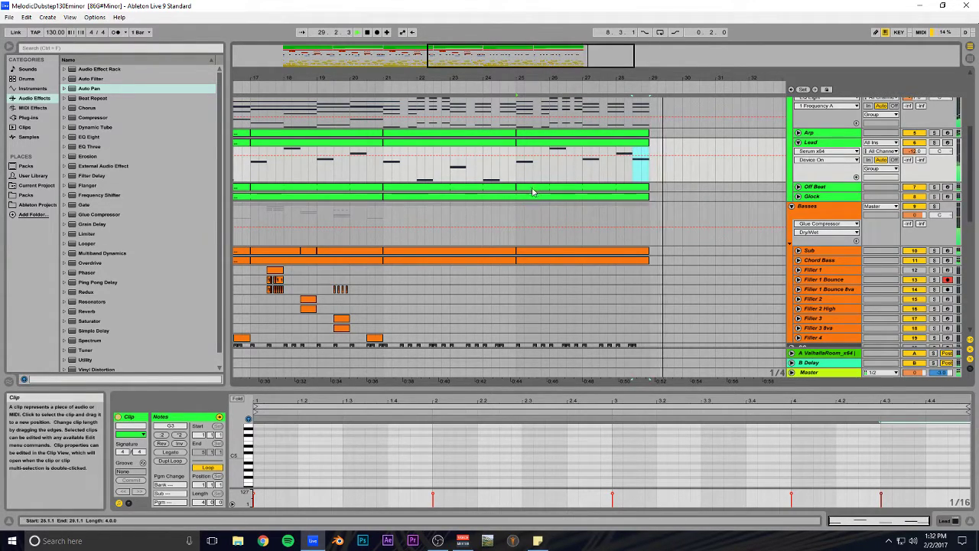
# Step: Lower the final Lead note at 28.3 to F#3, play it from bar 28 and save the set
pyautogui.press('space')
pyautogui.moveTo(845, 388); pyautogui.dragTo(845, 245)
pyautogui.press('Down')
pyautogui.click(618, 172)
pyautogui.press('space')
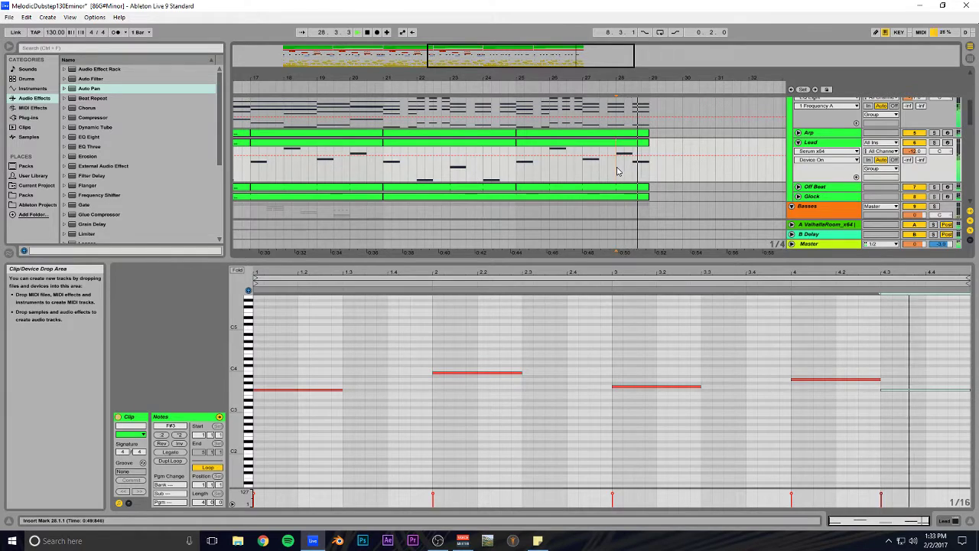
pyautogui.moveTo(580, 265); pyautogui.dragTo(579, 403)
pyautogui.hotkey('ctrl', 's')
# Step: Play from bar 21 to listen for where bass fillers could go in the new section
pyautogui.scroll(-3, 406, 258)
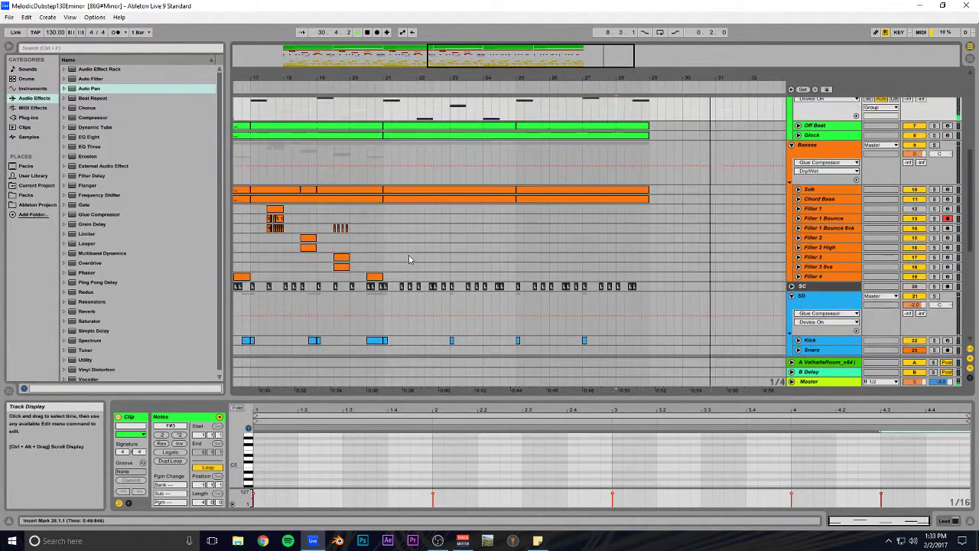
pyautogui.press('space')
pyautogui.moveTo(530, 55); pyautogui.dragTo(507, 73)
pyautogui.click(798, 229)
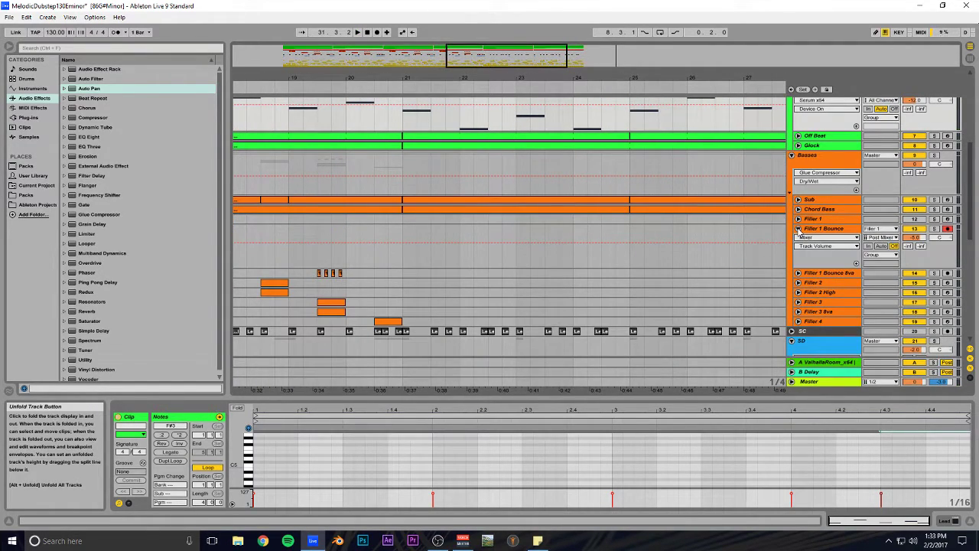
pyautogui.click(798, 229)
pyautogui.click(406, 190)
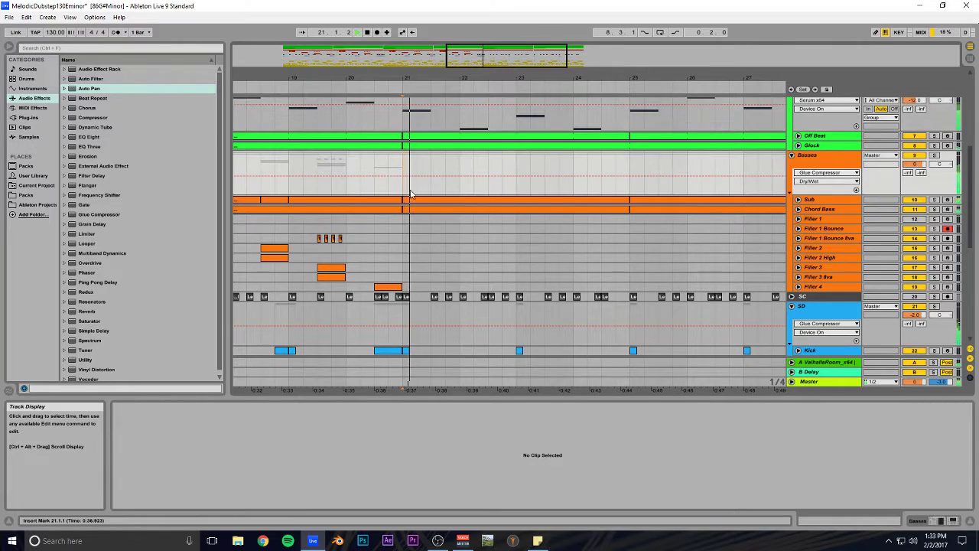
pyautogui.scroll(-1, 446, 214)
pyautogui.press('space')
# Step: Copy the Filler 2 and Filler 2 High clips from 6.3.1 to 21.3.1
pyautogui.moveTo(482, 56); pyautogui.dragTo(407, 48)
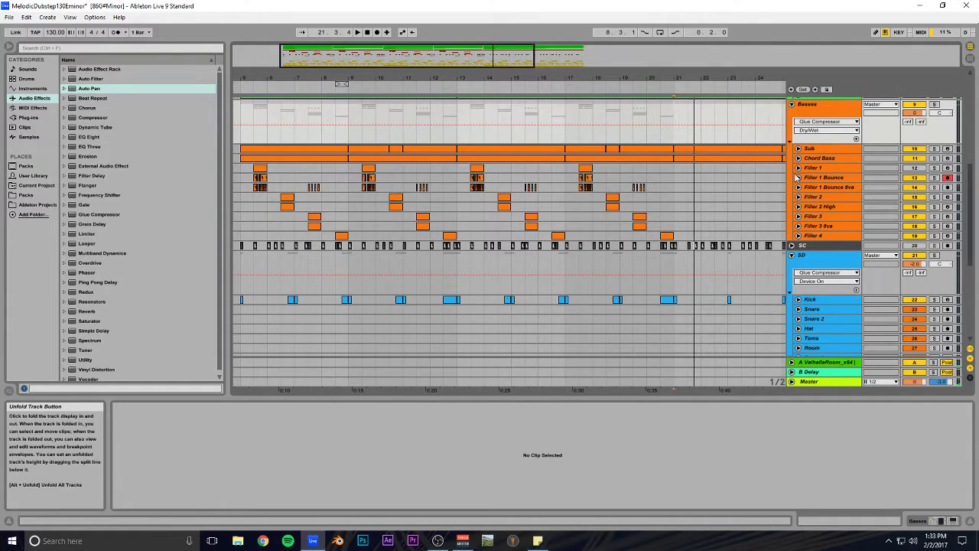
pyautogui.click(281, 182)
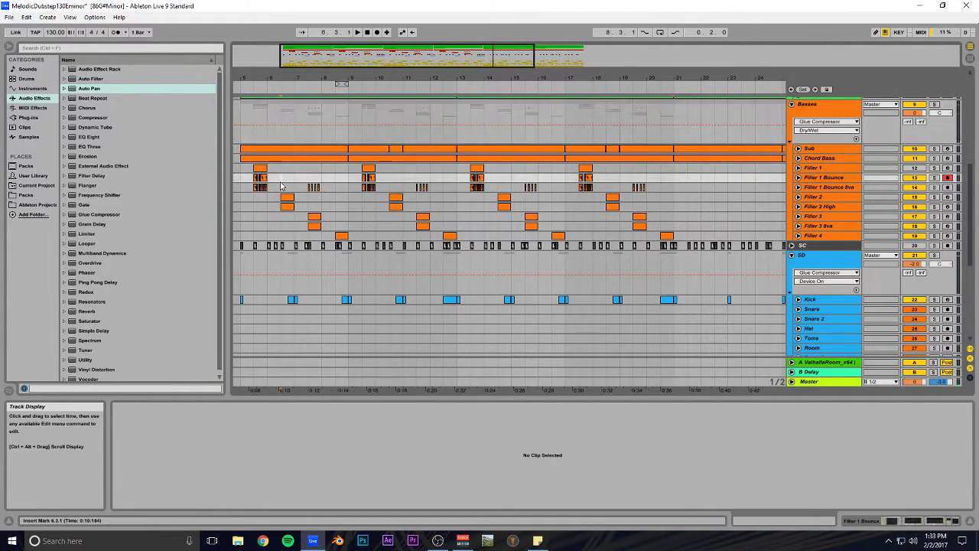
pyautogui.click(287, 199)
pyautogui.press('space')
pyautogui.click(288, 207)
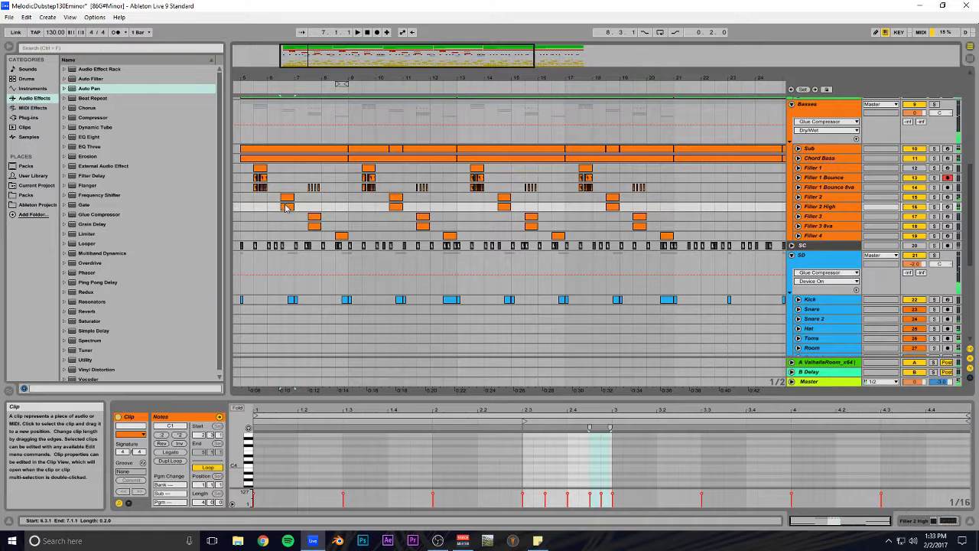
pyautogui.moveTo(400, 55); pyautogui.dragTo(400, 49)
pyautogui.moveTo(474, 75); pyautogui.dragTo(474, 65)
pyautogui.keyDown('shift'); pyautogui.click(313, 198); pyautogui.keyUp('shift')
pyautogui.moveTo(313, 198); pyautogui.dragTo(521, 198)
pyautogui.click(515, 198)
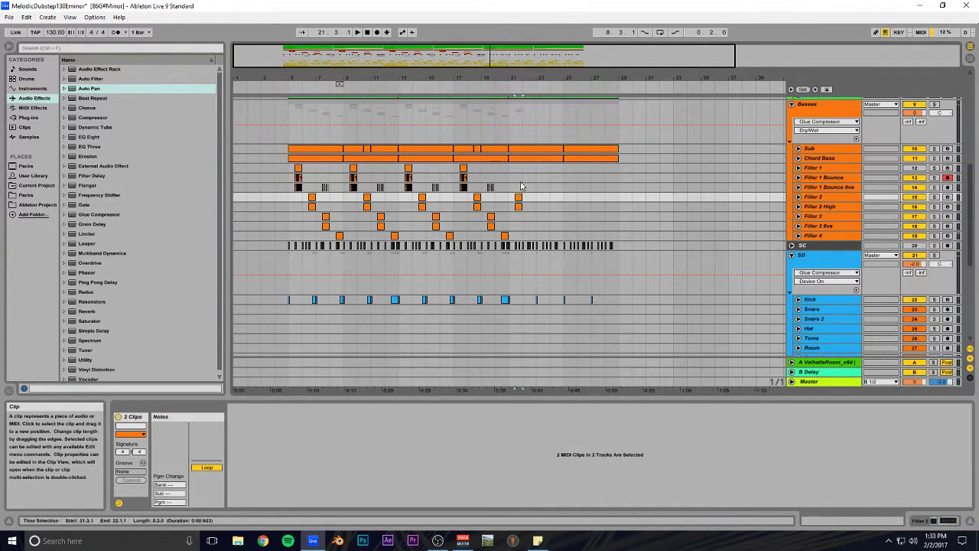
# Step: Play from bar 21 to hear the copied Filler 2 clips against the chords
pyautogui.moveTo(496, 56); pyautogui.dragTo(493, 86)
pyautogui.scroll(2, 509, 218)
pyautogui.scroll(2, 509, 219)
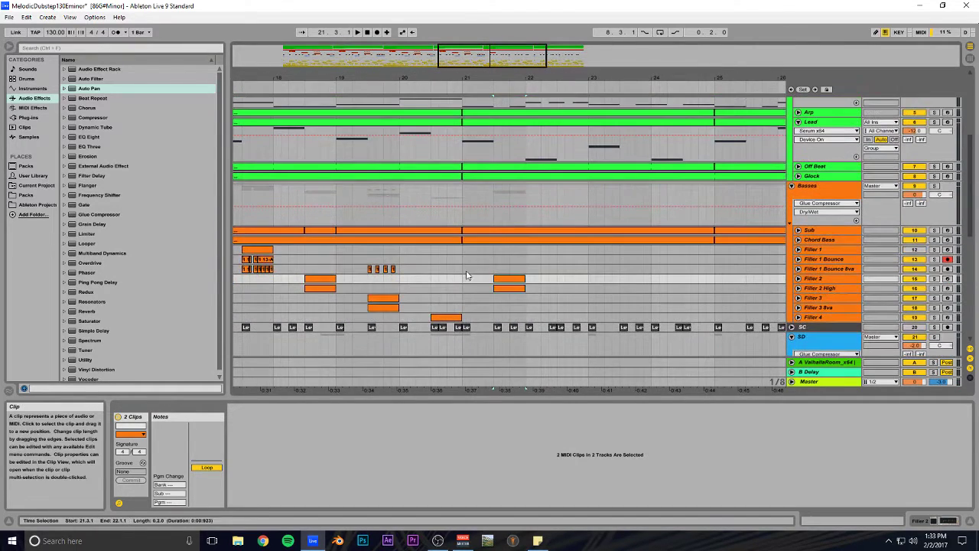
pyautogui.click(465, 270)
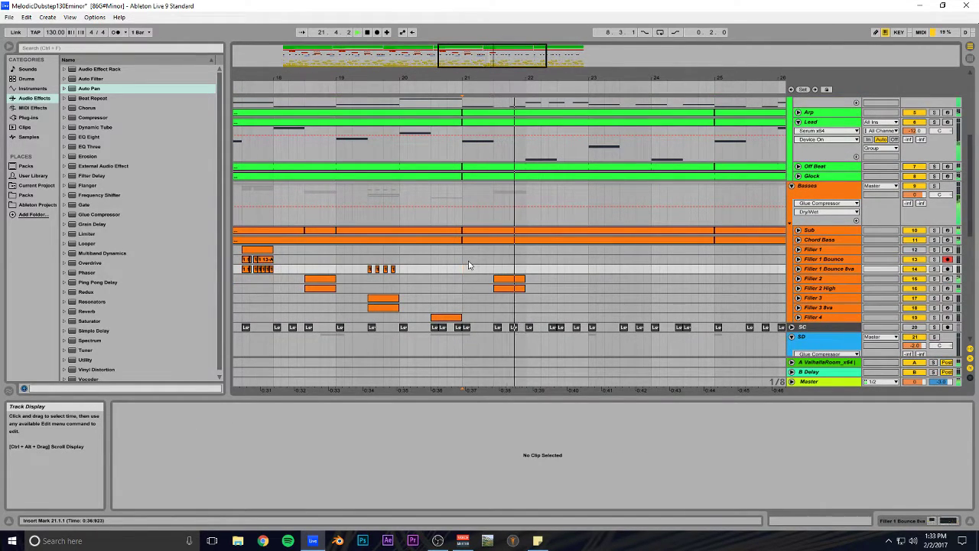
pyautogui.scroll(6, 523, 318)
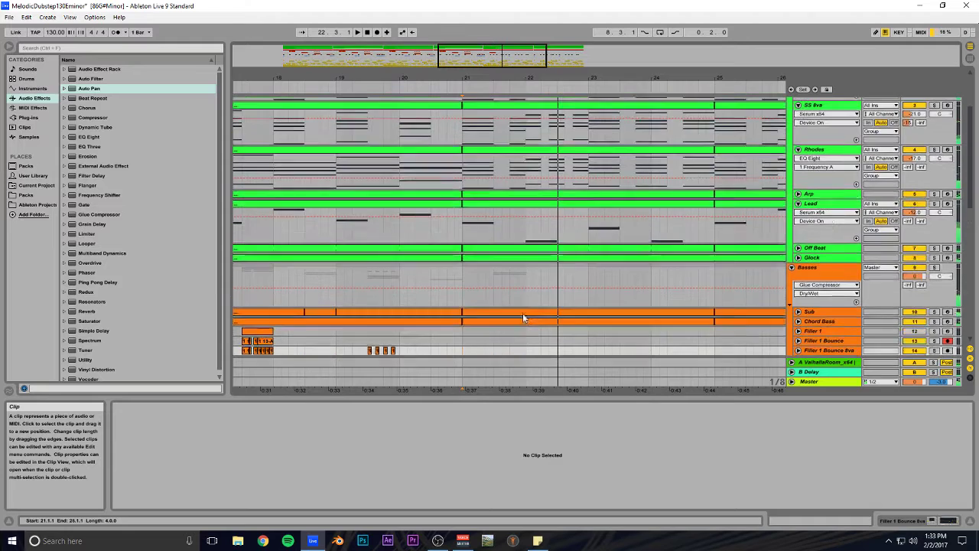
# Step: Shorten the copied Filler 2 and Filler 2 High clips to end at 21.4.1 and play from bar 21
pyautogui.scroll(-5, 523, 318)
pyautogui.click(522, 290)
pyautogui.keyDown('shift'); pyautogui.click(522, 298); pyautogui.keyUp('shift')
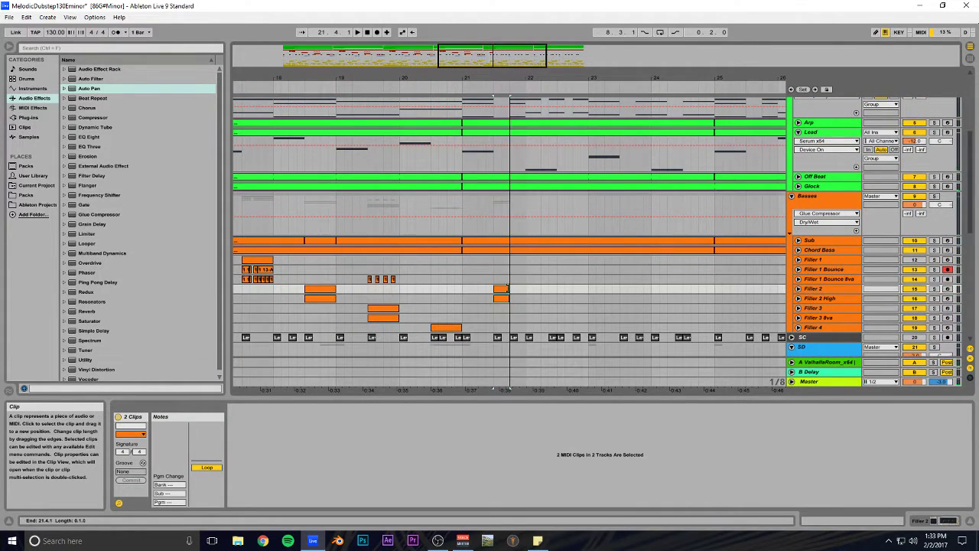
pyautogui.click(463, 282)
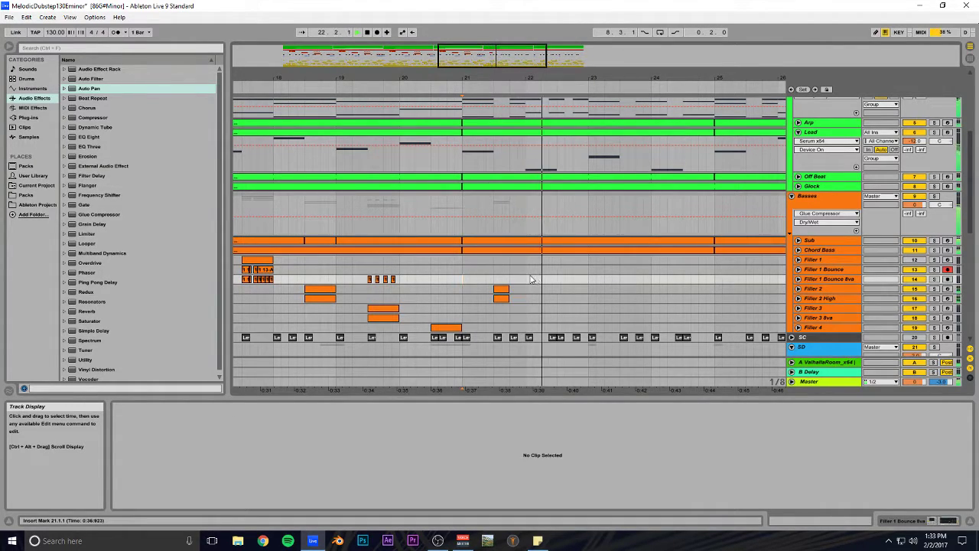
# Step: Copy the shortened Filler 2 and Filler 2 High clips into bar 22 as shorter clips at 22.2.1 and 22.3.3
pyautogui.click(501, 289)
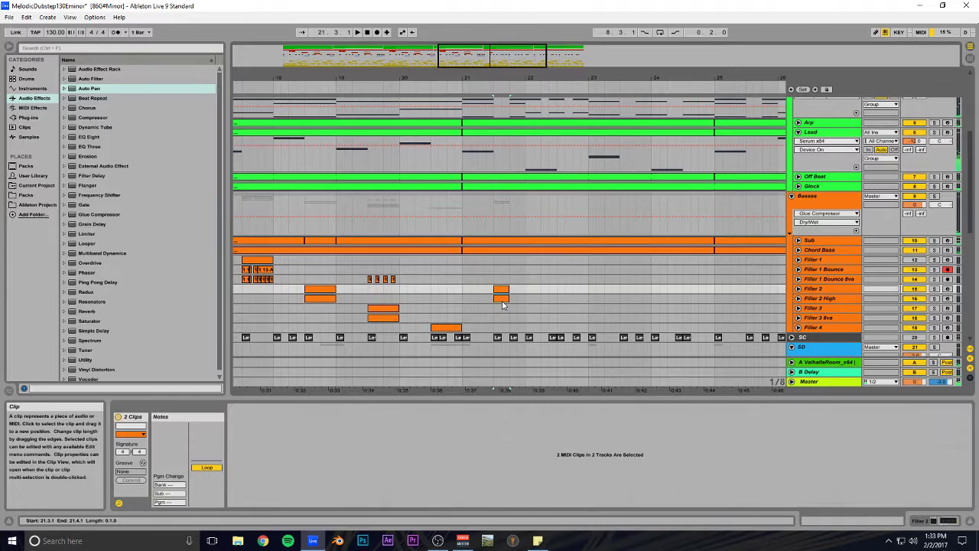
pyautogui.keyDown('shift'); pyautogui.click(501, 299); pyautogui.keyUp('shift')
pyautogui.moveTo(542, 293); pyautogui.dragTo(568, 293)
pyautogui.click(545, 290)
pyautogui.keyDown('shift'); pyautogui.click(547, 298); pyautogui.keyUp('shift')
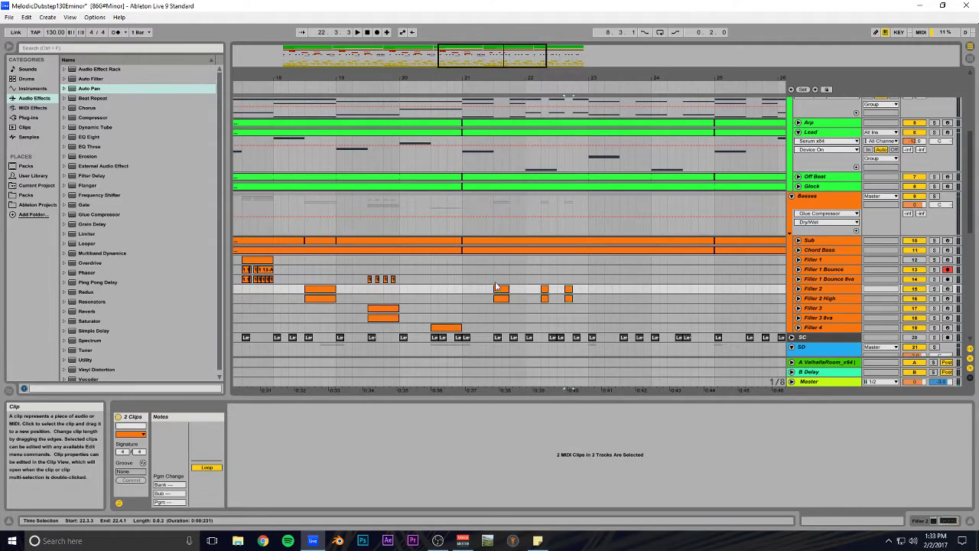
# Step: Play from bar 21, and delete the Filler 2 and Filler 2 High clips between 21.3.1 and 22.4.3
pyautogui.click(464, 281)
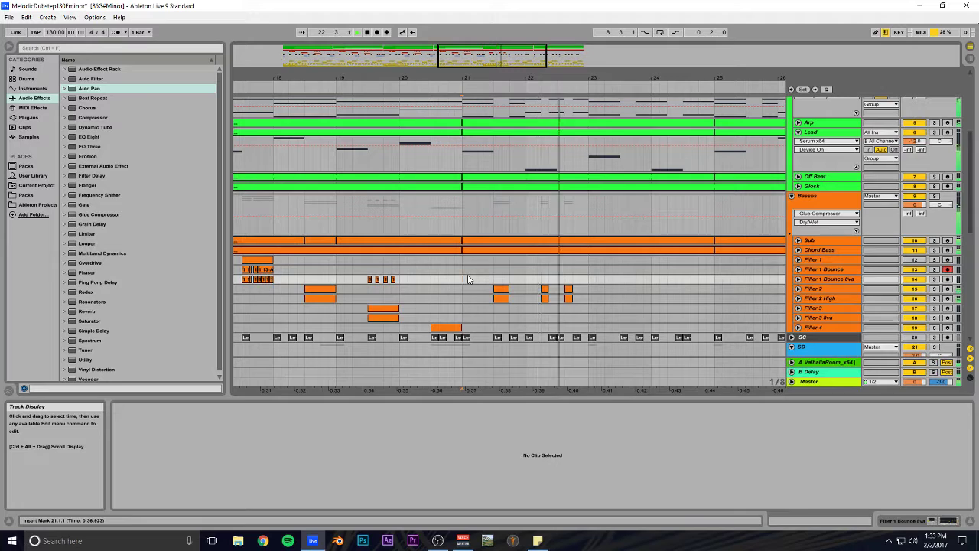
pyautogui.moveTo(579, 289); pyautogui.dragTo(516, 302)
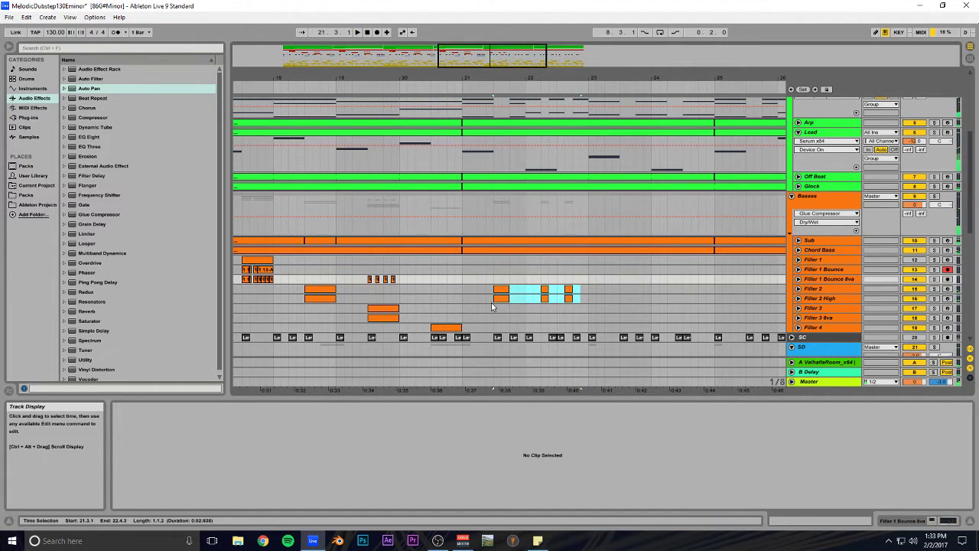
pyautogui.press('Delete')
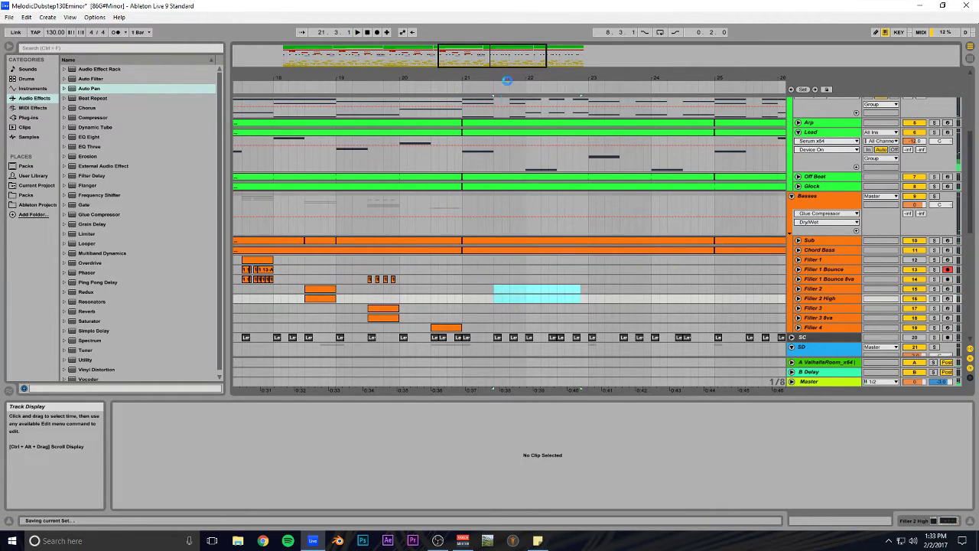
# Step: Fold all tracks in the Synth group and play the arrangement from bar 21
pyautogui.moveTo(514, 61); pyautogui.dragTo(519, 22)
pyautogui.click(460, 231)
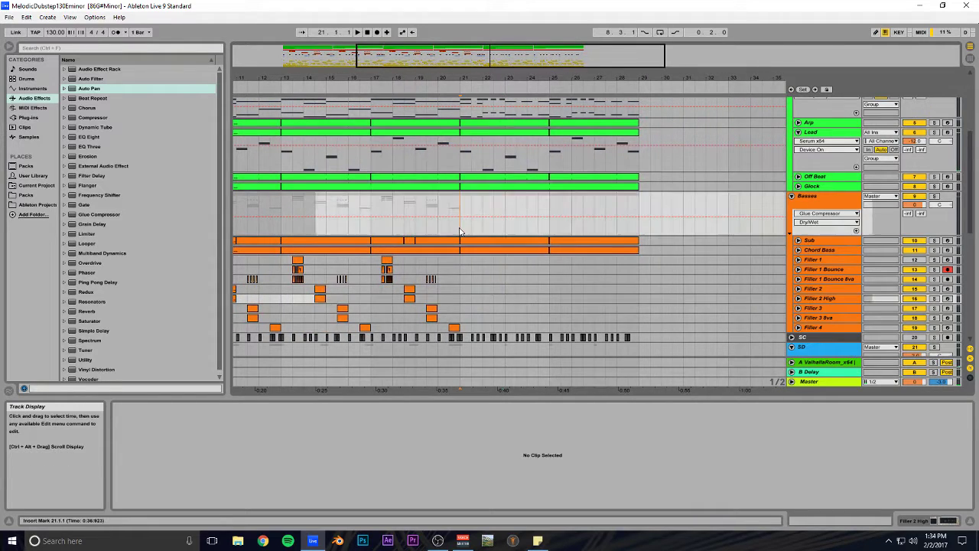
pyautogui.scroll(10, 682, 231)
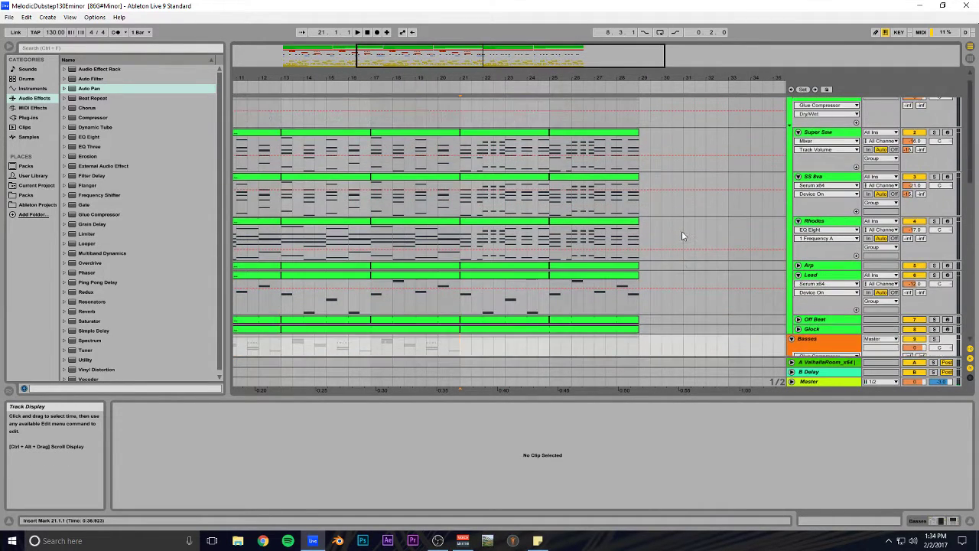
pyautogui.keyDown('alt'); pyautogui.click(798, 146); pyautogui.keyUp('alt')
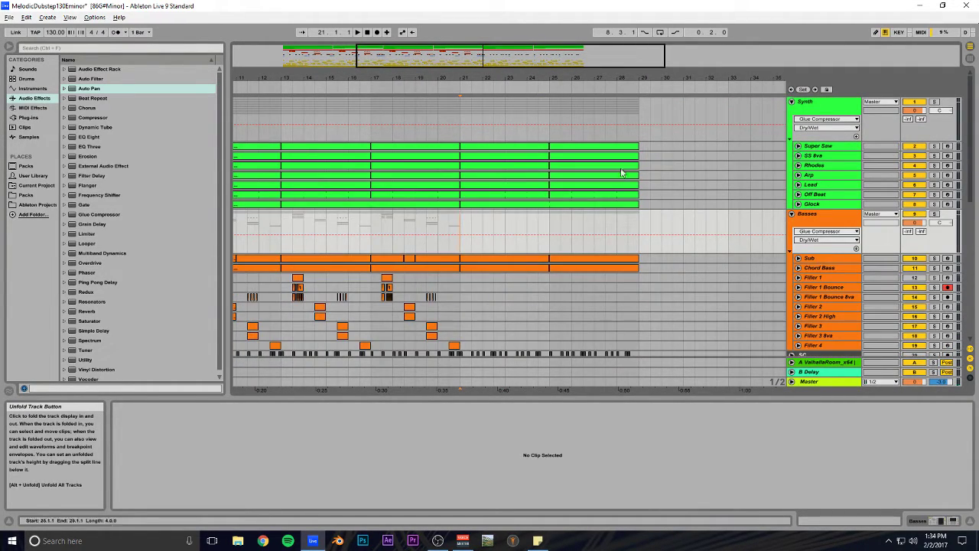
pyautogui.scroll(-6, 593, 216)
pyautogui.scroll(3, 498, 221)
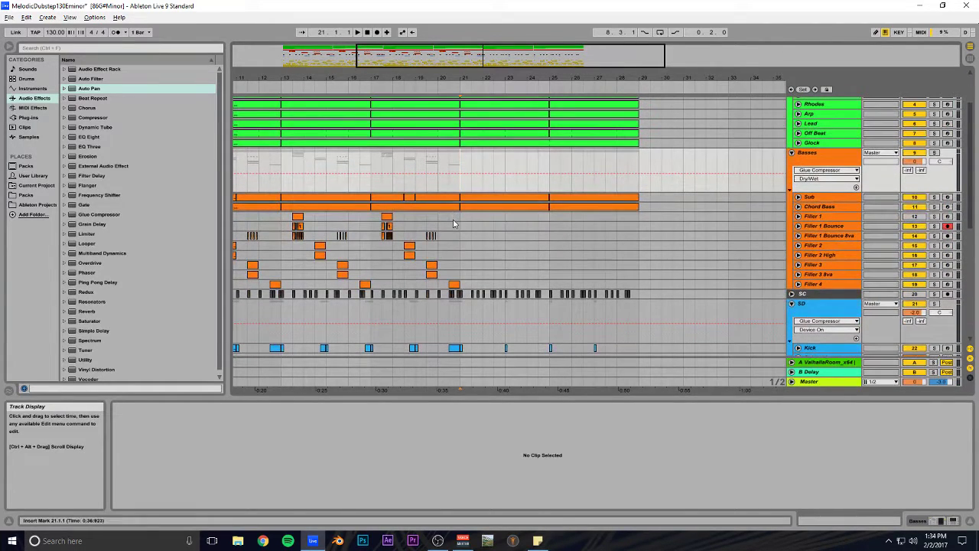
pyautogui.click(463, 229)
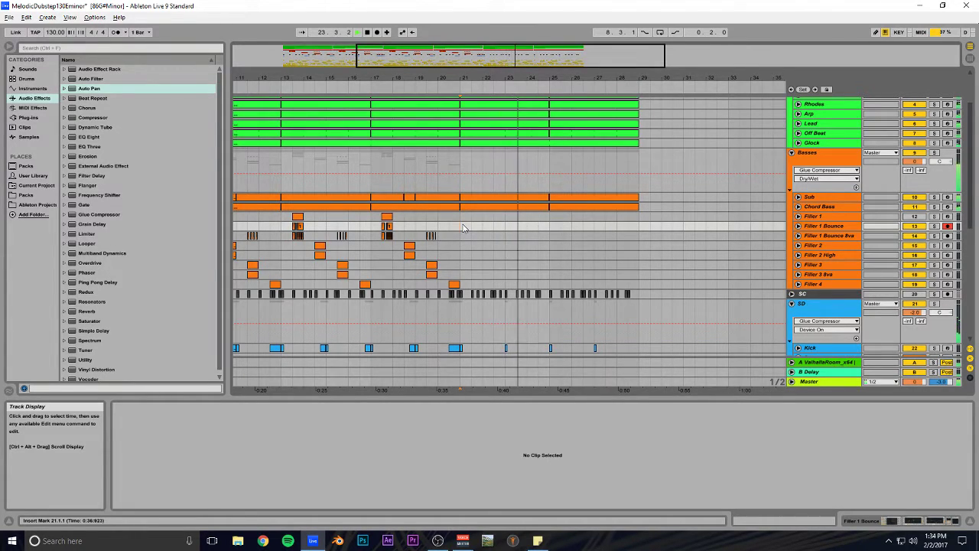
pyautogui.moveTo(515, 59); pyautogui.dragTo(512, 56)
pyautogui.scroll(-6, 496, 236)
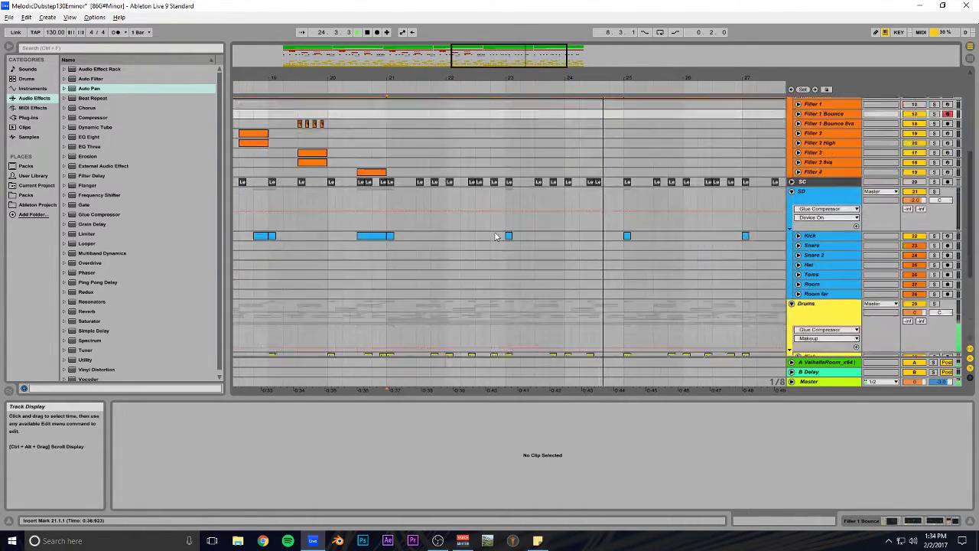
pyautogui.press('space')
# Step: Copy a Rev Kick clip from before bar 21 to 25.3.3 and play from 24.4.1
pyautogui.moveTo(572, 78); pyautogui.dragTo(360, 170)
pyautogui.moveTo(407, 78); pyautogui.dragTo(479, 9)
pyautogui.click(473, 267)
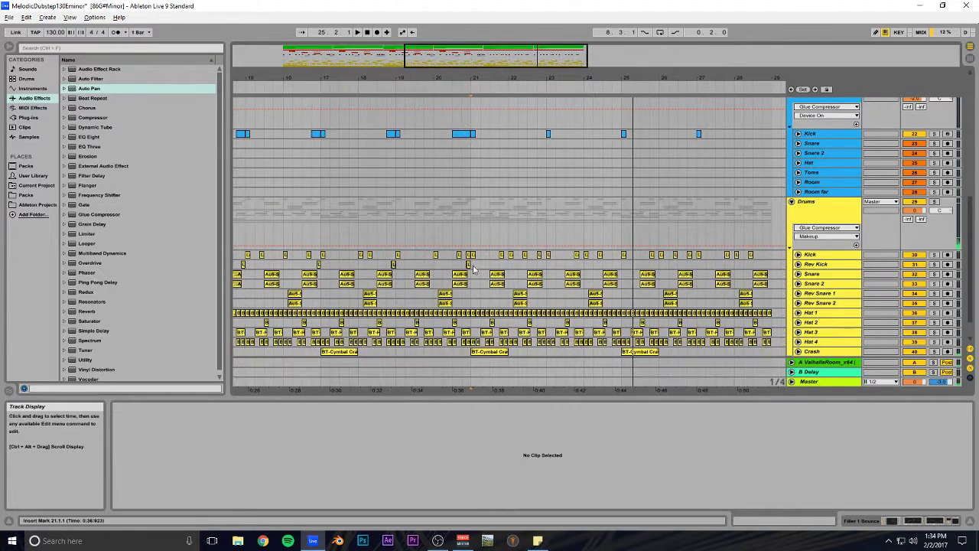
pyautogui.click(394, 266)
pyautogui.click(570, 266)
pyautogui.moveTo(623, 77); pyautogui.dragTo(500, 151)
pyautogui.click(467, 209)
pyautogui.press('space')
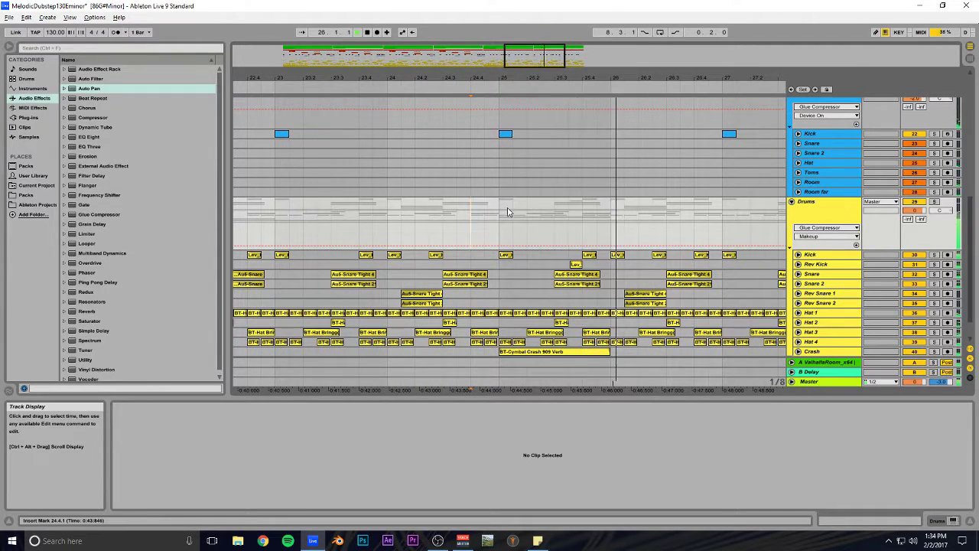
pyautogui.moveTo(524, 61); pyautogui.dragTo(523, 45)
pyautogui.press('space')
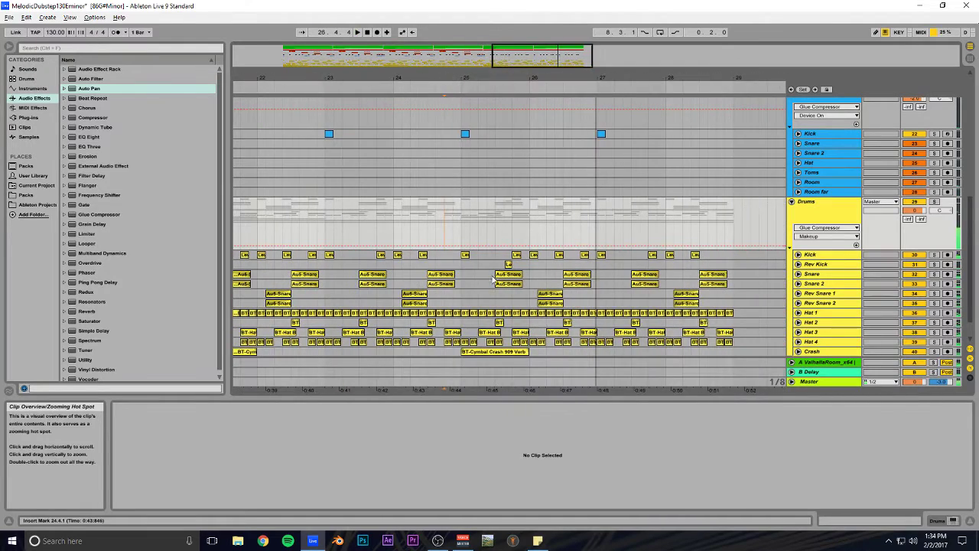
# Step: Move the copied Rev Kick clip to 25.4.3 and play from 25.3.1
pyautogui.click(510, 265)
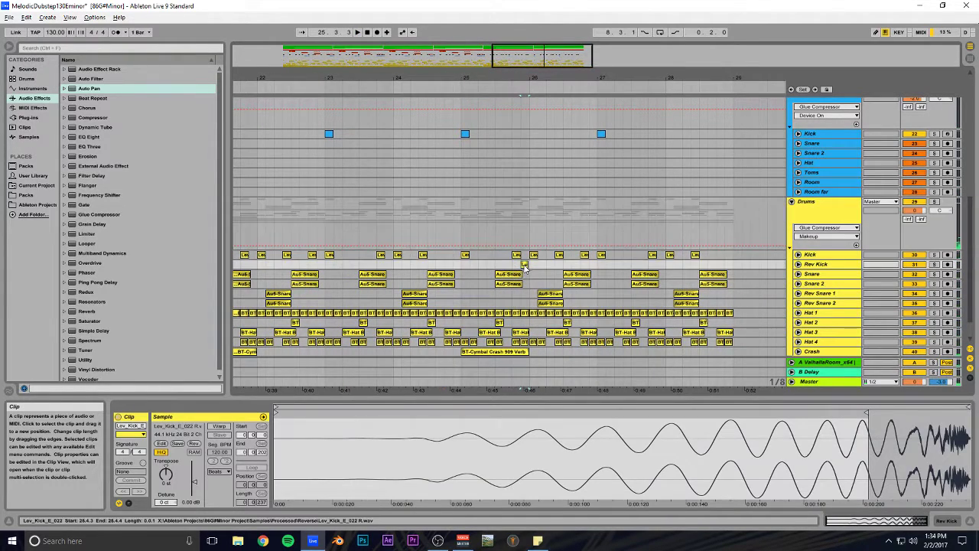
pyautogui.moveTo(523, 271); pyautogui.dragTo(530, 272)
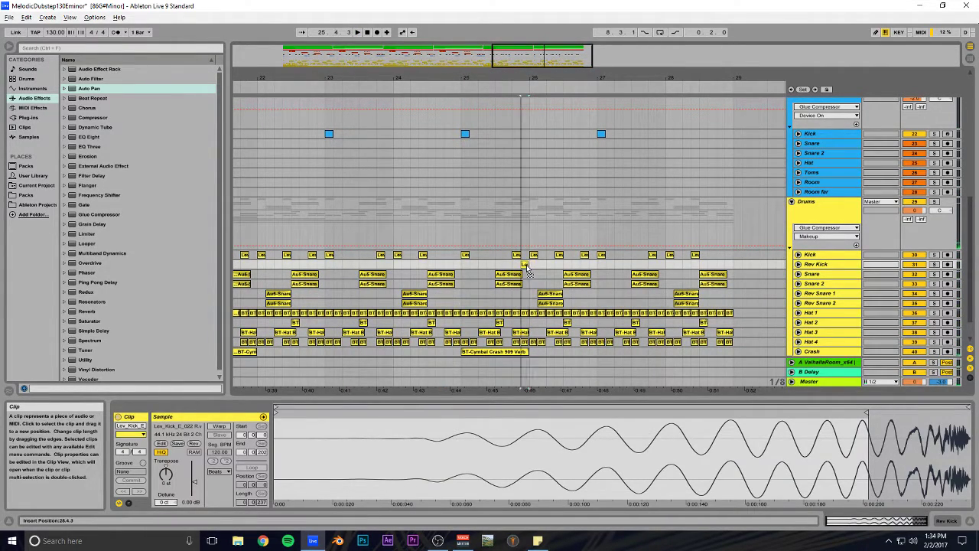
pyautogui.click(501, 220)
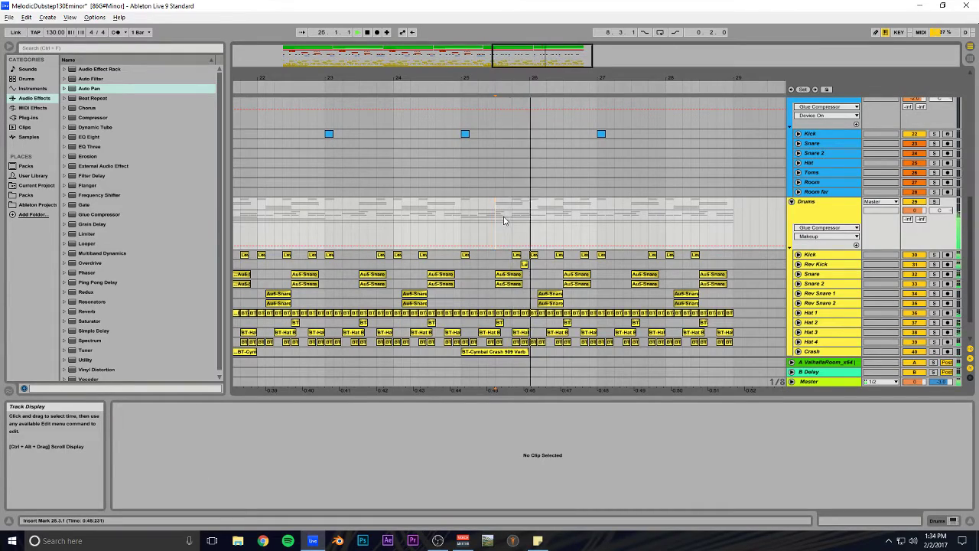
# Step: Copy the Rev Kick clip to just before bar 25 and play from 24.4.1
pyautogui.moveTo(521, 60); pyautogui.dragTo(602, 230)
pyautogui.moveTo(632, 267)
pyautogui.mouseDown()
pyautogui.moveTo(420, 267)
pyautogui.moveTo(429, 270)
pyautogui.mouseUp()
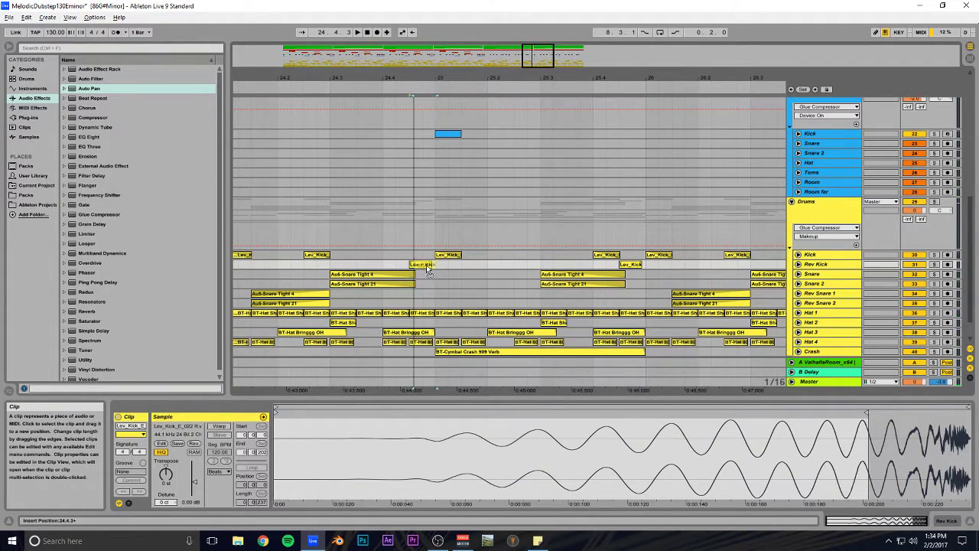
pyautogui.click(384, 223)
pyautogui.press('space')
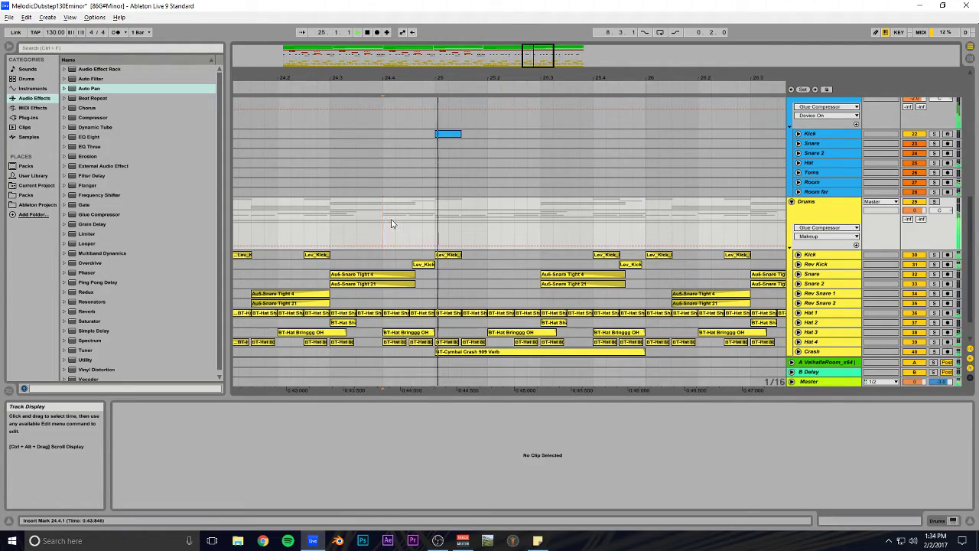
pyautogui.moveTo(535, 55)
pyautogui.mouseDown()
pyautogui.moveTo(537, 36)
pyautogui.moveTo(520, 33)
pyautogui.moveTo(512, 56)
pyautogui.moveTo(526, 42)
pyautogui.mouseUp()
pyautogui.press('space')
# Step: Delete the Rev Kick clip in late bar 25, then repeat the remaining one just before bars 23, 27 and 29
pyautogui.moveTo(602, 265); pyautogui.dragTo(568, 266)
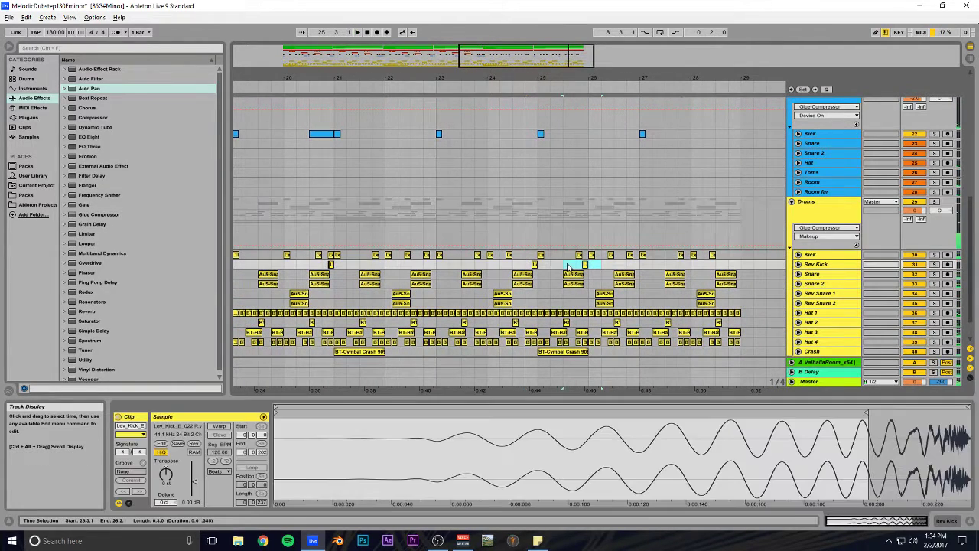
pyautogui.press('Delete')
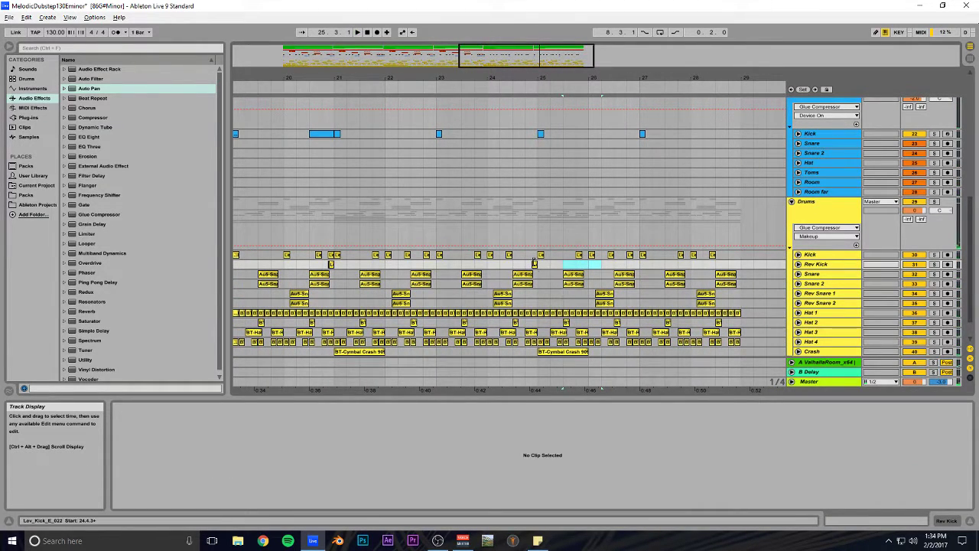
pyautogui.moveTo(534, 265); pyautogui.dragTo(433, 265)
pyautogui.moveTo(539, 267); pyautogui.dragTo(336, 268)
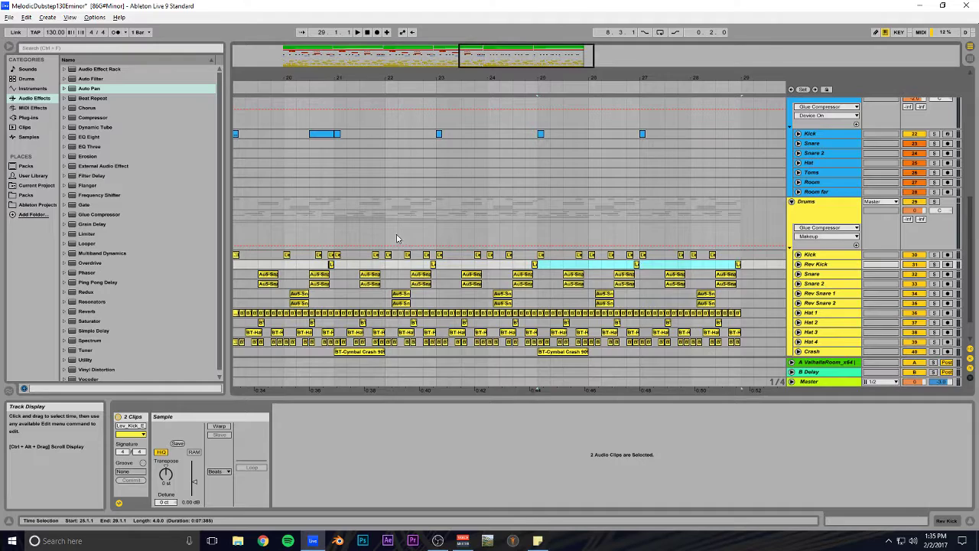
# Step: Play from bar 21 to review the Rev Kick clips and save the set
pyautogui.click(339, 221)
pyautogui.press('space')
pyautogui.hotkey('ctrl', 's')
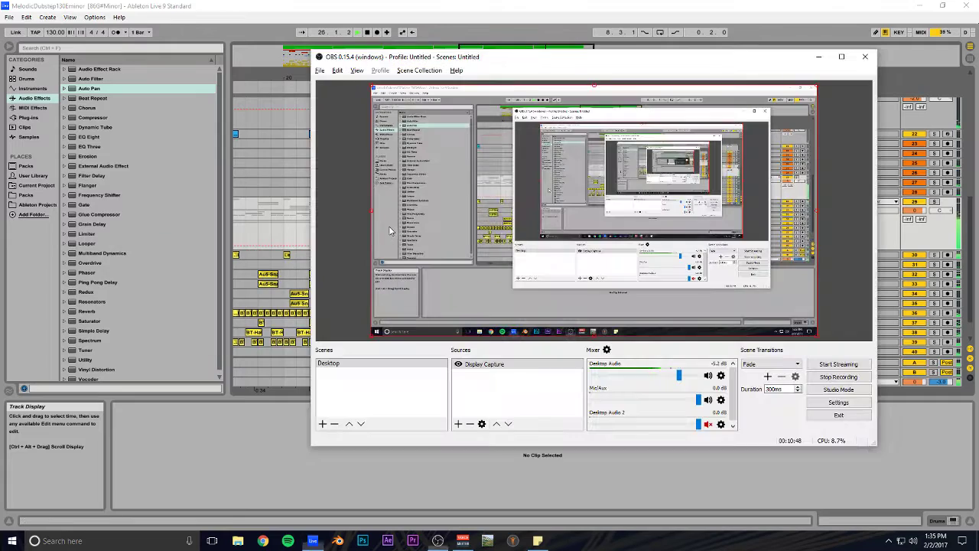
pyautogui.scroll(-3, 444, 220)
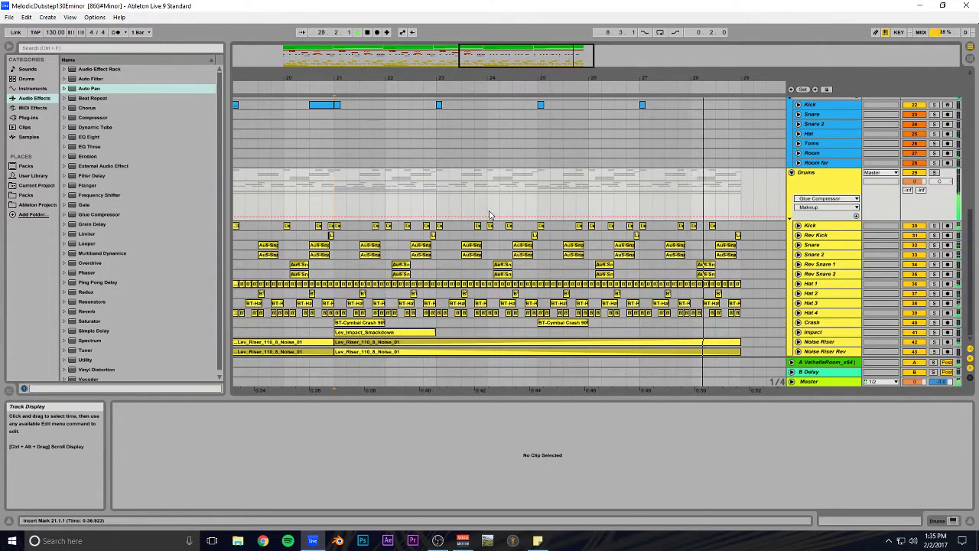
# Step: Insert an empty MIDI clip on the SD Kick track from 28.3.1 to 29.1.1 and enlarge its note editor
pyautogui.scroll(5, 490, 219)
pyautogui.moveTo(732, 201); pyautogui.dragTo(720, 201)
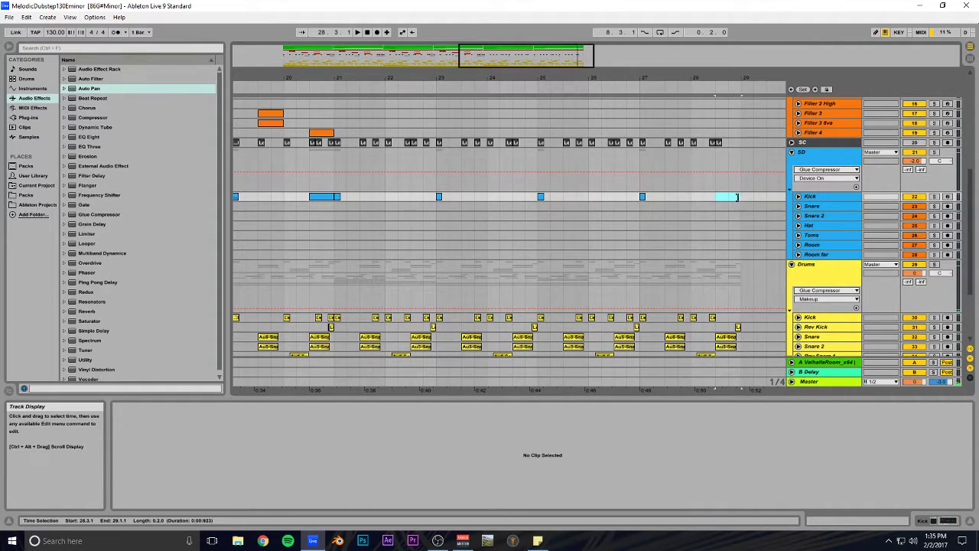
pyautogui.hotkey('ctrl', 'shift', 'm')
pyautogui.moveTo(531, 402); pyautogui.dragTo(528, 200)
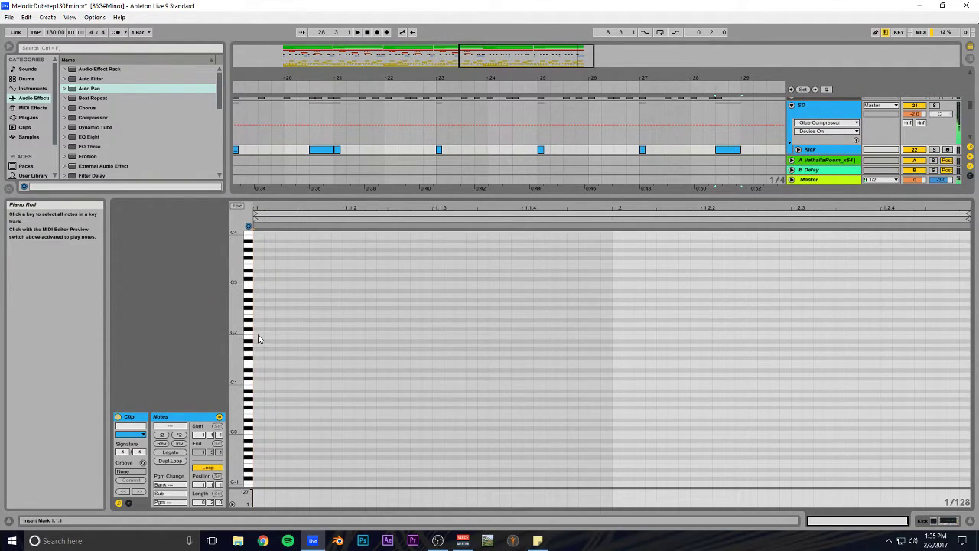
# Step: Fill the SD Kick clip with eight consecutive sixteenth notes descending C2, B1, A1, three G1 and two F1, and play it
pyautogui.doubleClick(264, 332)
pyautogui.doubleClick(344, 333)
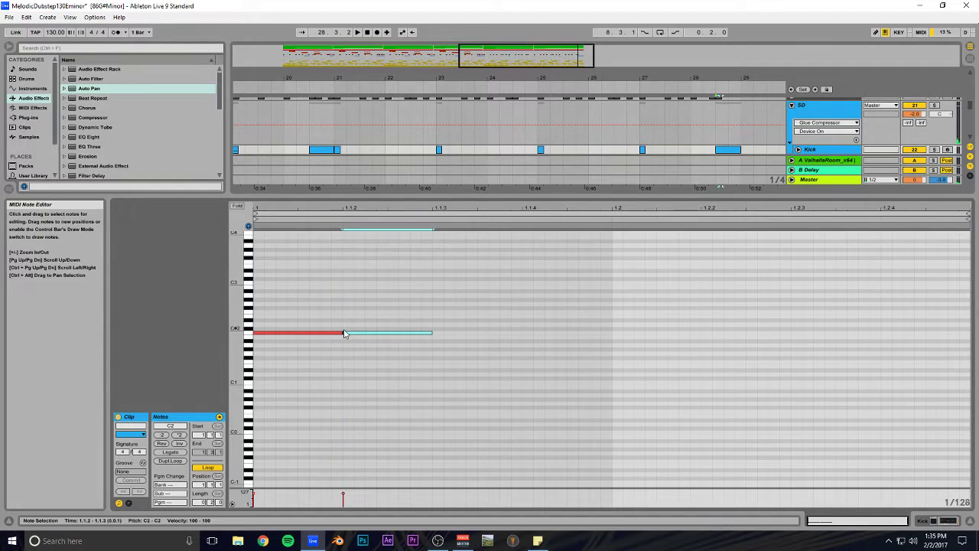
pyautogui.hotkey('ctrl', 'd')
pyautogui.press('Down')
pyautogui.press('Down')
pyautogui.hotkey('ctrl', 'd')
pyautogui.press('Down')
pyautogui.press('Down')
pyautogui.hotkey('ctrl', 'd')
pyautogui.hotkey('ctrl', 'd')
pyautogui.press('Down')
pyautogui.hotkey('ctrl', 'd')
pyautogui.hotkey('ctrl', 'd')
pyautogui.press('space')
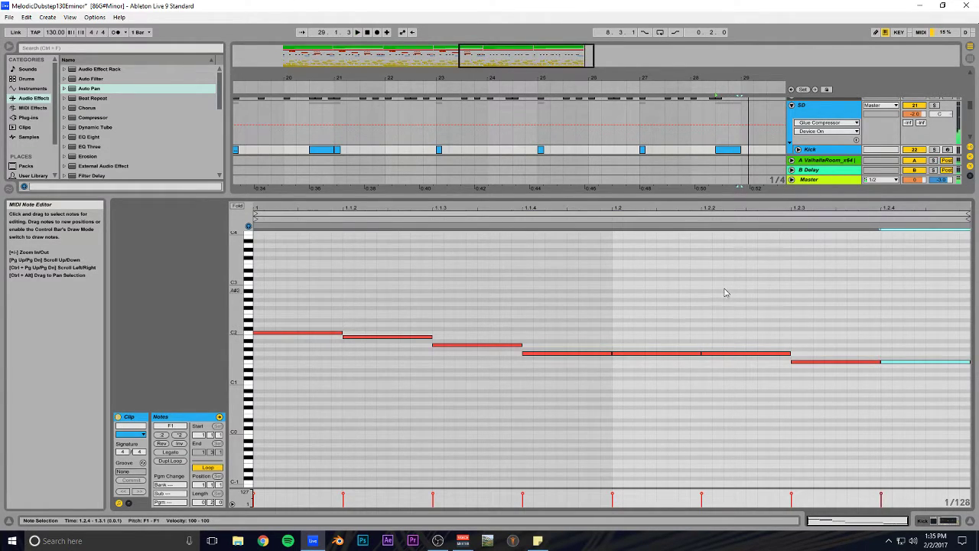
# Step: Set the velocity of all notes in the SD Kick clip to 127 and play the fill
pyautogui.hotkey('ctrl', 'a')
pyautogui.moveTo(288, 332); pyautogui.dragTo(292, 294)
pyautogui.press('space')
pyautogui.press('space')
# Step: Raise the fill's second note to C2 and its fourth note to A1, then play it and shrink the note editor
pyautogui.click(424, 337)
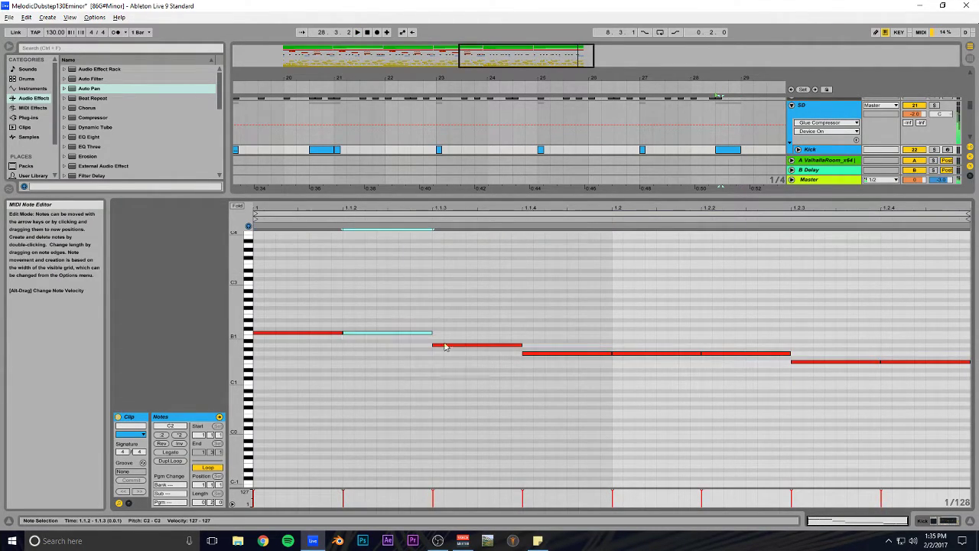
pyautogui.moveTo(549, 355); pyautogui.dragTo(553, 349)
pyautogui.press('space')
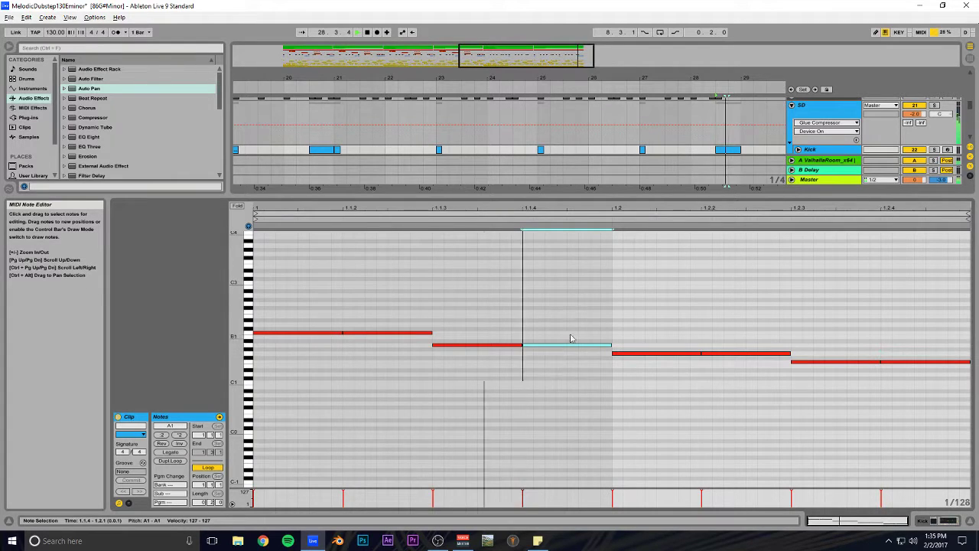
pyautogui.click(559, 197)
pyautogui.press('space')
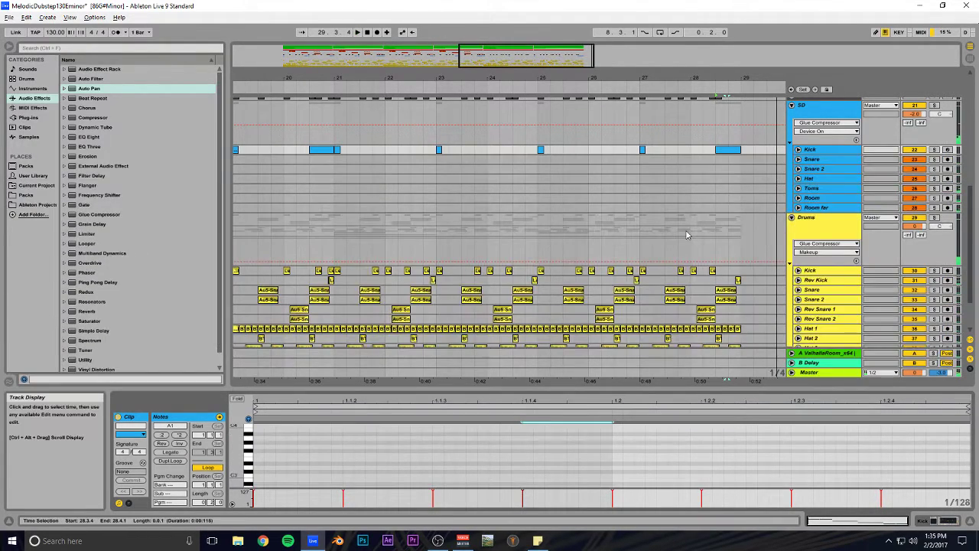
# Step: Collapse the Drums and SD groups, leaving the Basses group expanded
pyautogui.scroll(3, 674, 222)
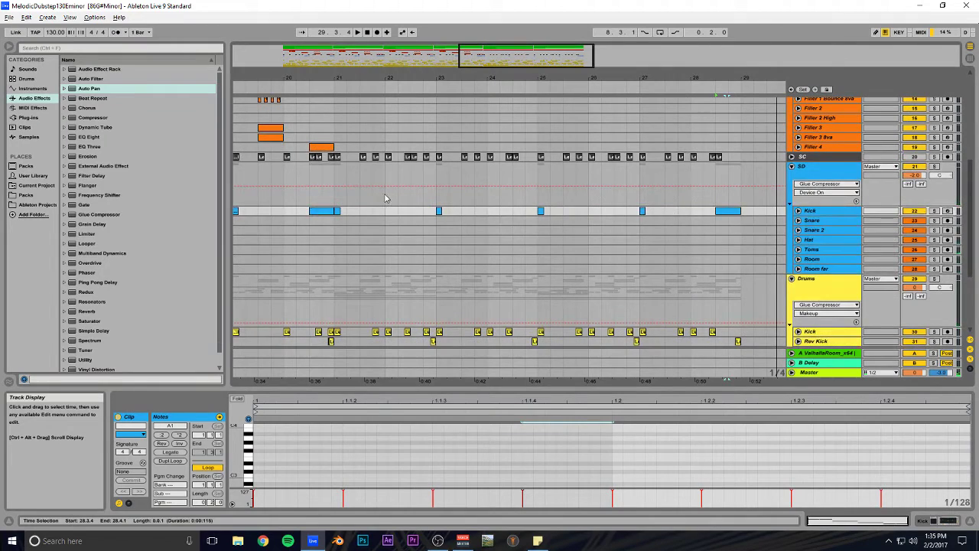
pyautogui.moveTo(490, 76); pyautogui.dragTo(491, 34)
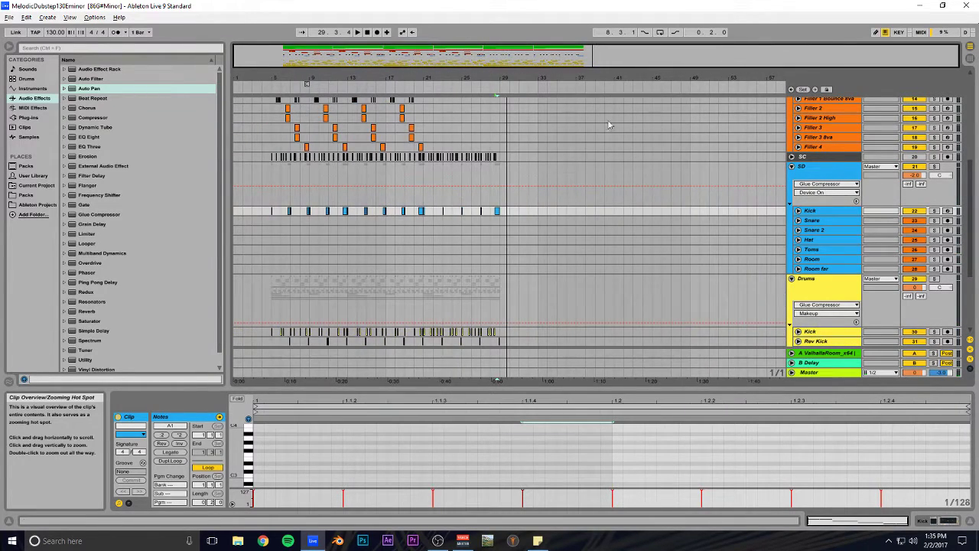
pyautogui.click(792, 279)
pyautogui.click(792, 166)
pyautogui.scroll(7, 556, 194)
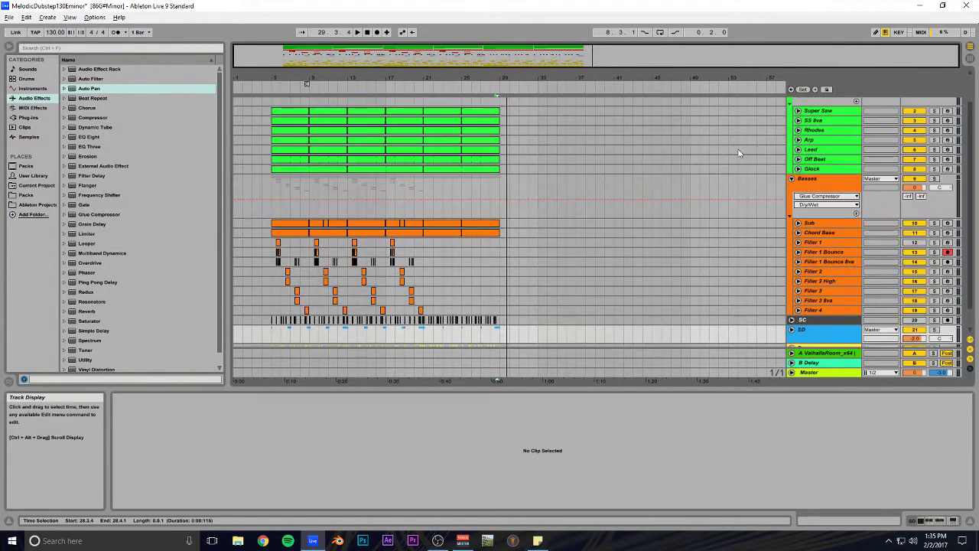
pyautogui.click(792, 179)
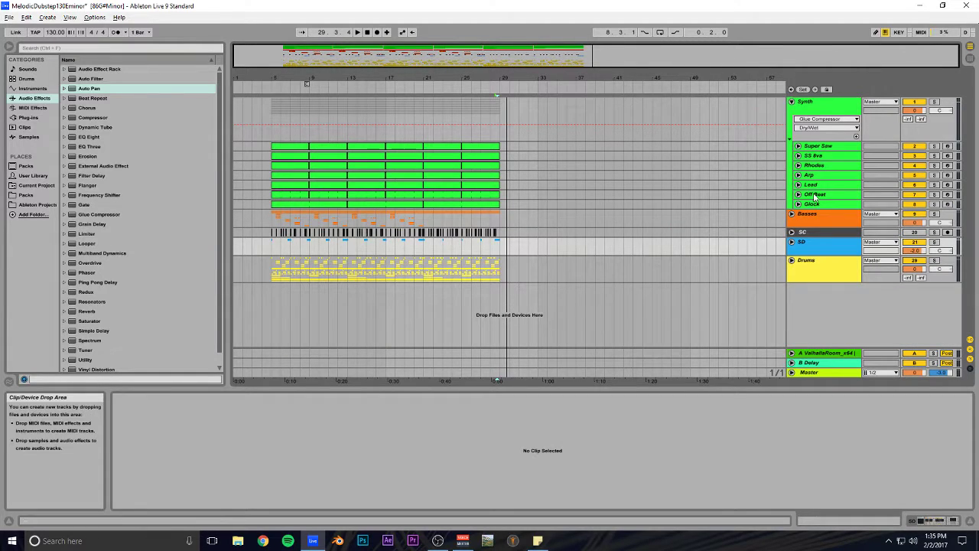
pyautogui.click(792, 214)
pyautogui.moveTo(409, 77); pyautogui.dragTo(412, 107)
pyautogui.scroll(-3, 438, 218)
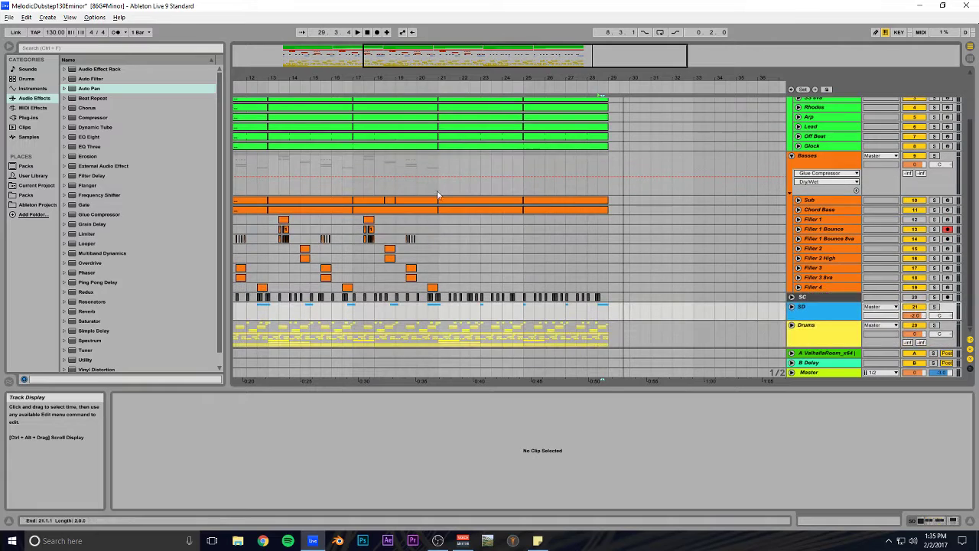
# Step: Play from bar 21 to hear the new section with the SD Kick fill
pyautogui.click(437, 173)
pyautogui.press('space')
pyautogui.moveTo(489, 56); pyautogui.dragTo(497, 81)
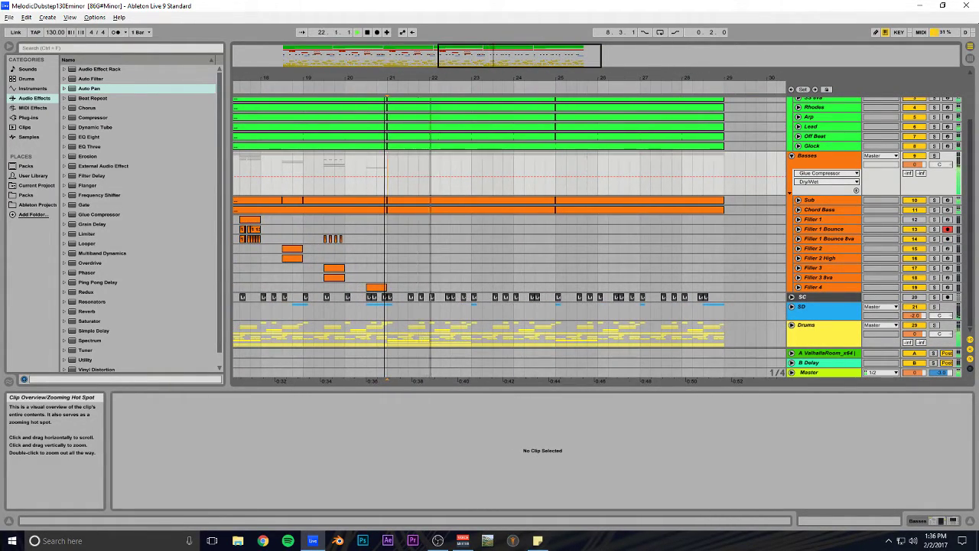
pyautogui.moveTo(502, 52); pyautogui.dragTo(487, 24)
# Step: Play the whole arrangement from bar 5 into bar 27 to judge how the new section follows
pyautogui.press('space')
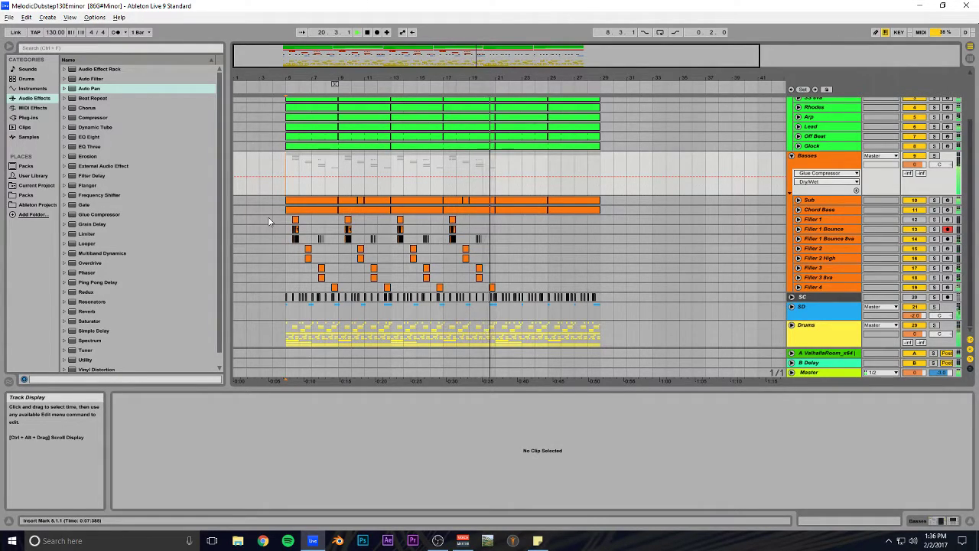
pyautogui.moveTo(443, 54); pyautogui.dragTo(524, 80)
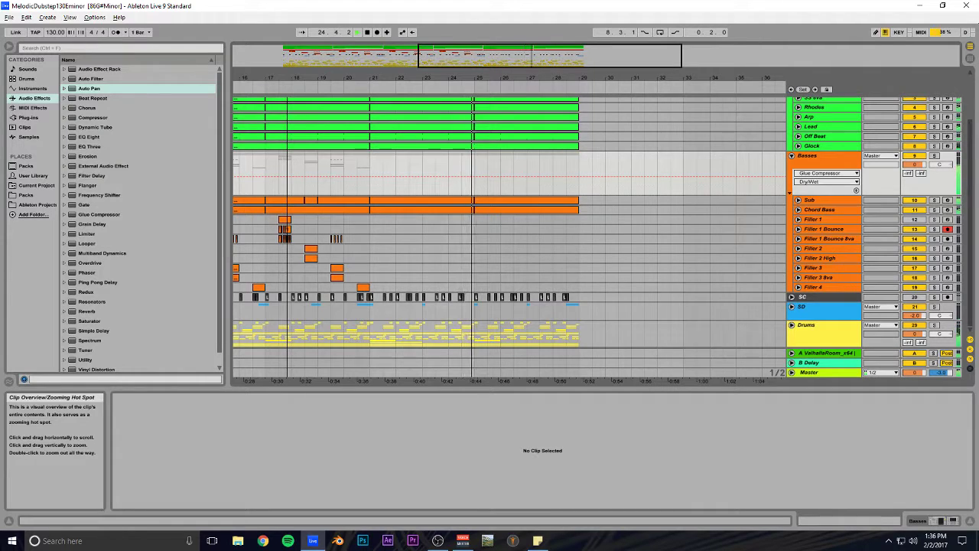
pyautogui.moveTo(533, 59); pyautogui.dragTo(412, 61)
pyautogui.press('space')
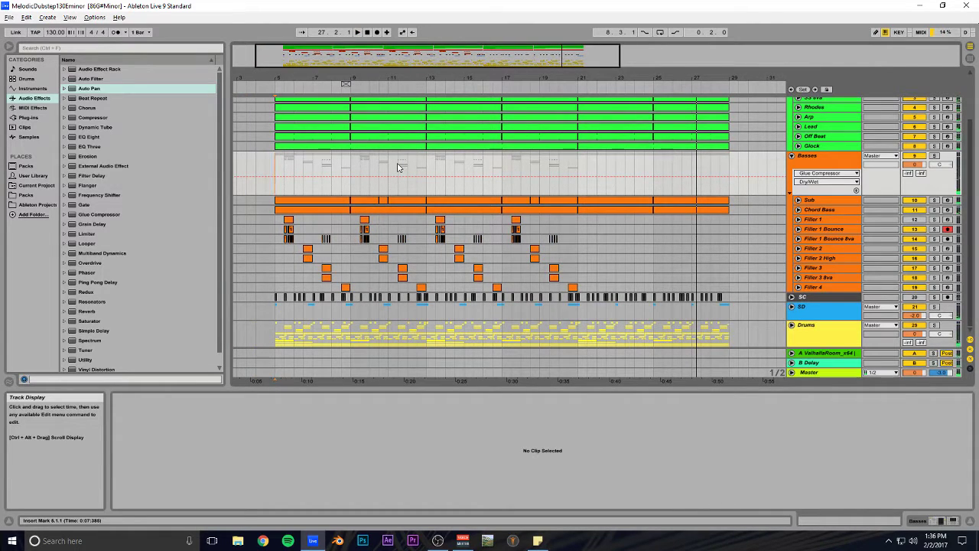
# Step: Expand the Drums group, unfold the Noise Riser track and lower the end of its first Auto Pan frequency ramp to 14.6 Hz
pyautogui.click(792, 325)
pyautogui.scroll(-5, 727, 298)
pyautogui.click(820, 333)
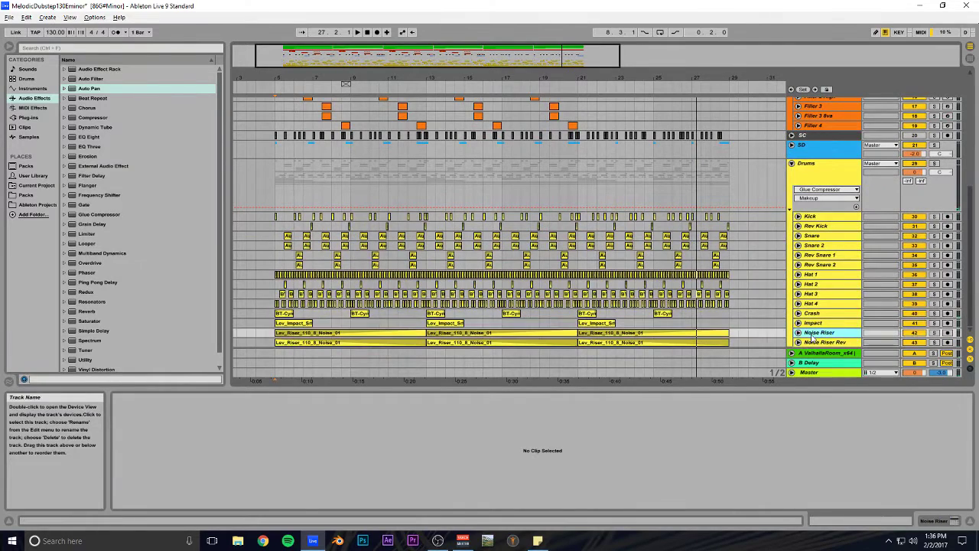
pyautogui.click(798, 333)
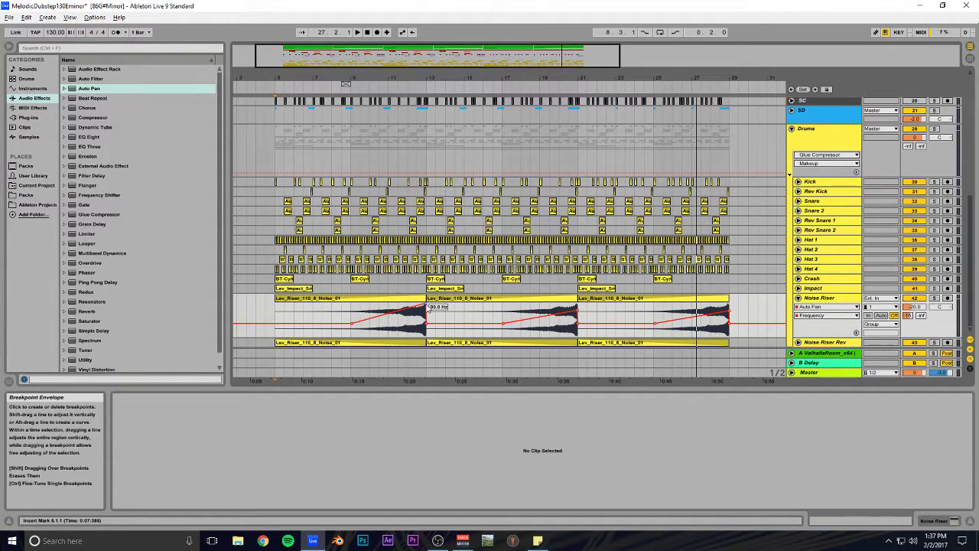
pyautogui.click(426, 310)
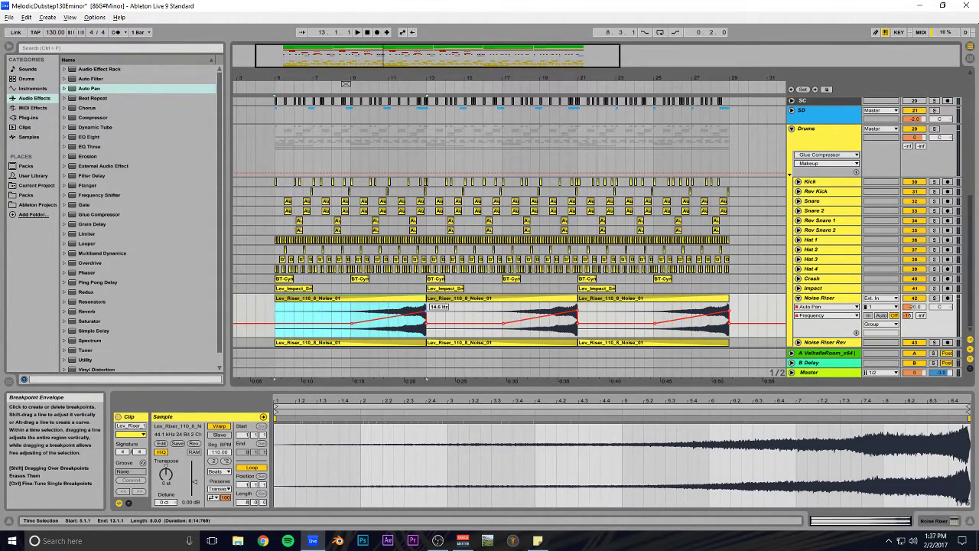
# Step: Play from bar 12.3 to hear the end of the first noise riser going into bar 13
pyautogui.press('space')
pyautogui.click(417, 308)
pyautogui.press('space')
pyautogui.press('space')
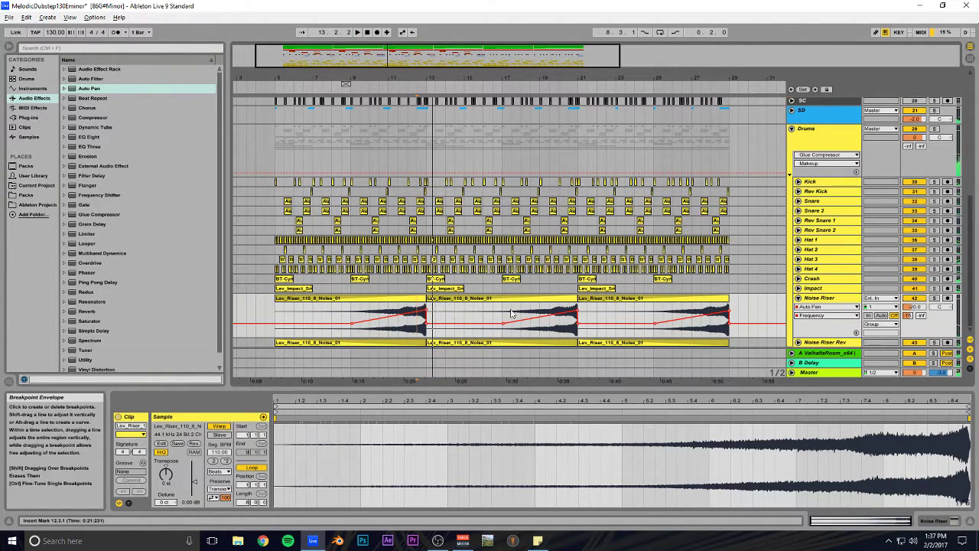
# Step: Set the Noise Riser track volume to -22 dB and save the set
pyautogui.click(915, 307)
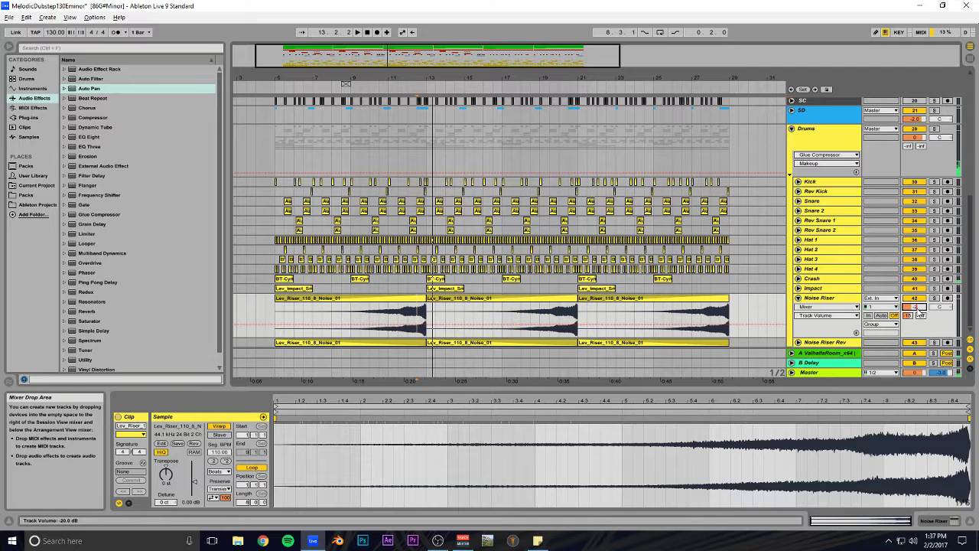
pyautogui.press('space')
pyautogui.hotkey('ctrl', 's')
pyautogui.doubleClick(520, 55)
pyautogui.press('space')
# Step: Collapse the Drums and Basses groups, leaving the Synth group expanded
pyautogui.scroll(3, 613, 239)
pyautogui.scroll(-4, 614, 239)
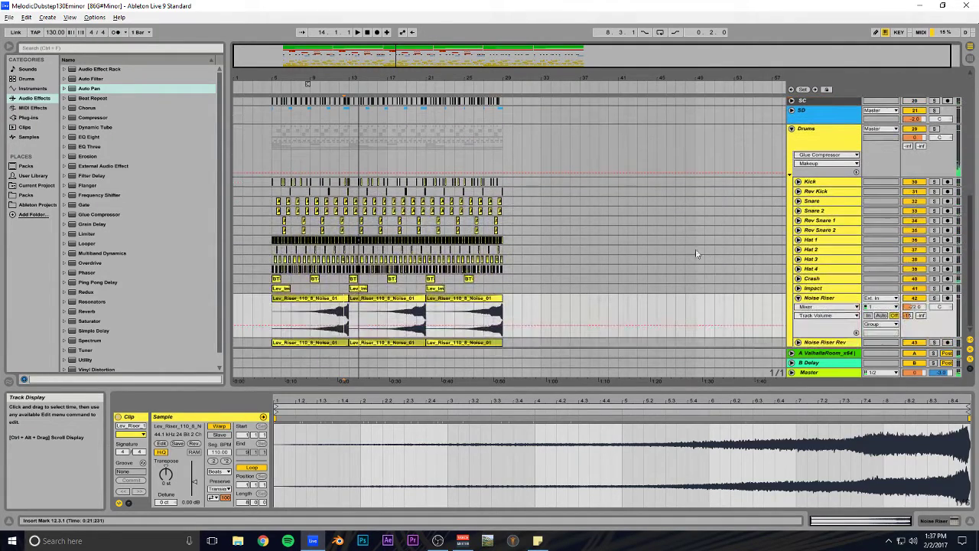
pyautogui.scroll(6, 514, 245)
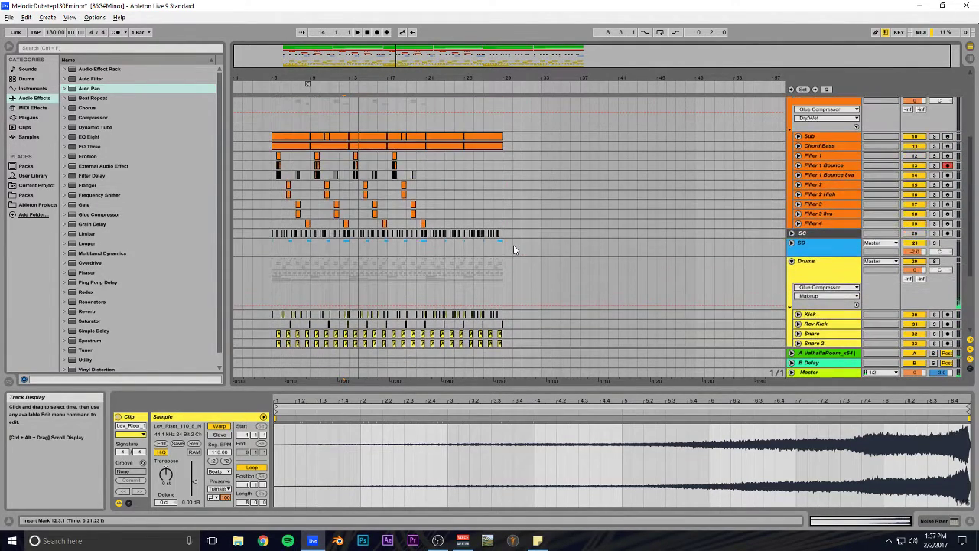
pyautogui.scroll(4, 511, 229)
pyautogui.moveTo(491, 55); pyautogui.dragTo(497, 93)
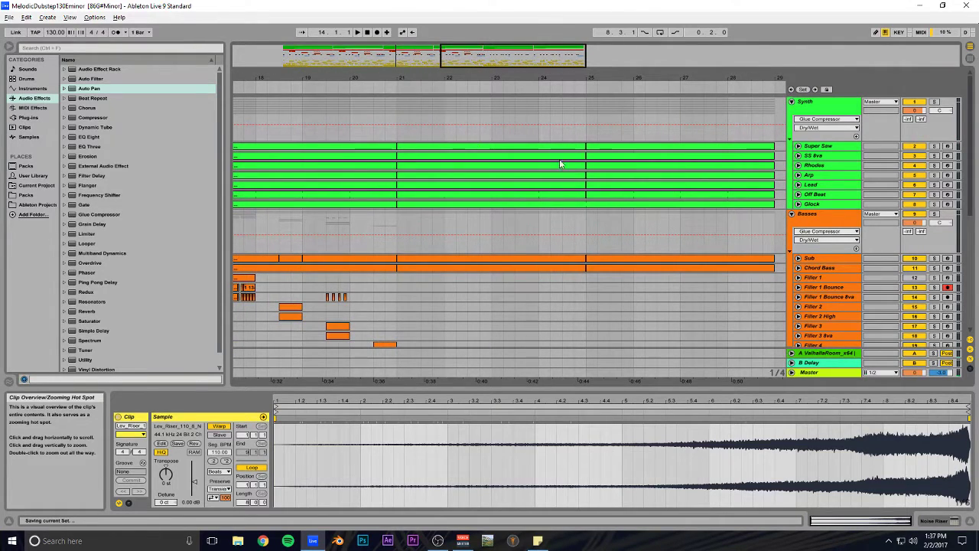
pyautogui.moveTo(539, 62); pyautogui.dragTo(545, 26)
pyautogui.scroll(-3, 650, 225)
pyautogui.scroll(2, 653, 222)
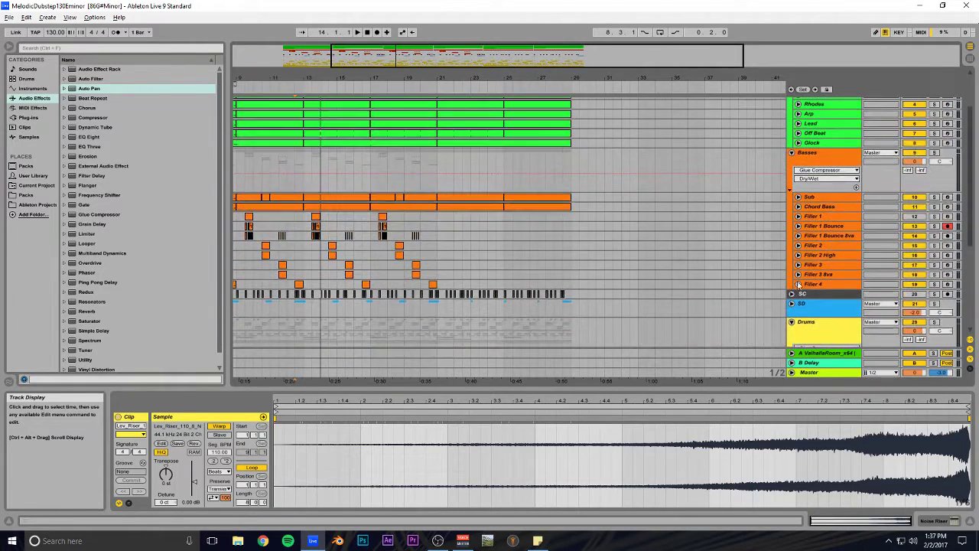
pyautogui.click(651, 252)
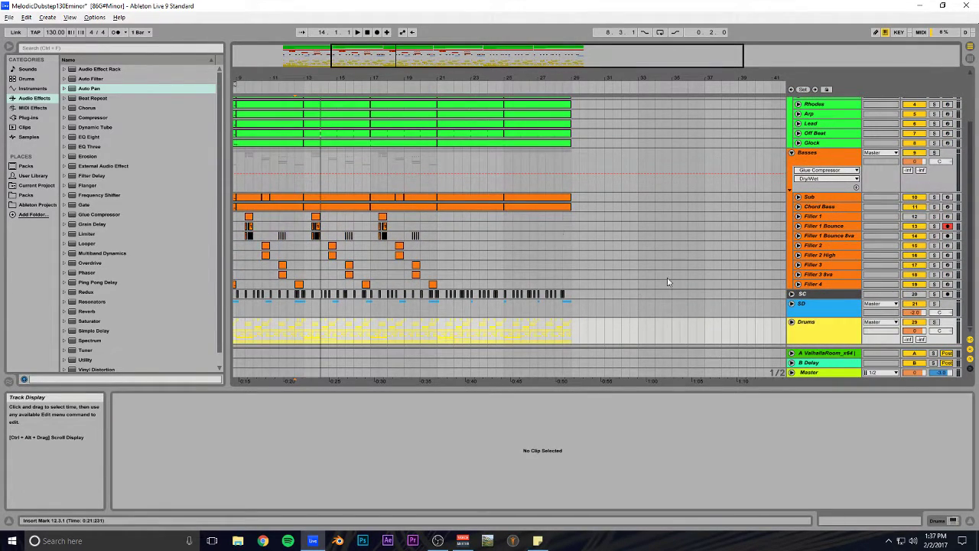
pyautogui.click(791, 153)
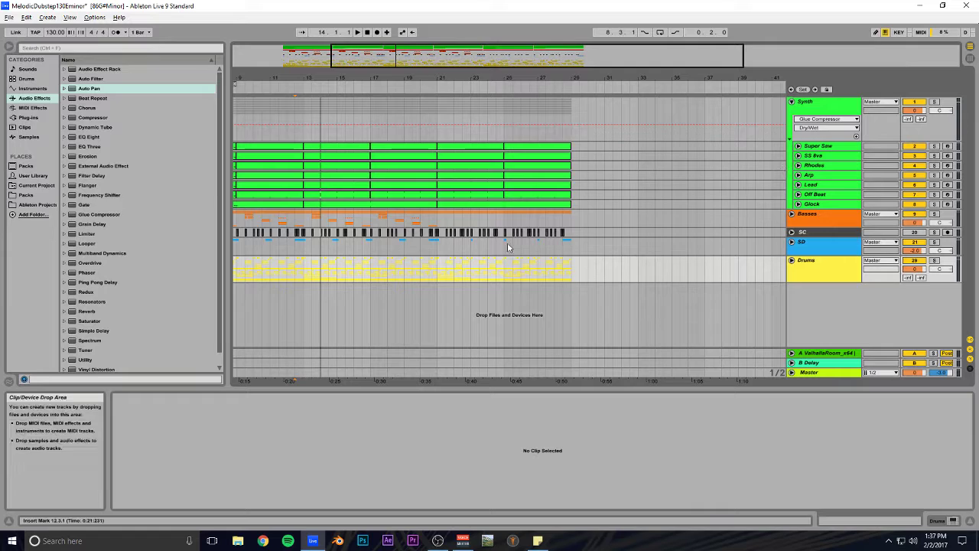
# Step: Play the arrangement from bar 21 to listen for what the new section lacks
pyautogui.click(438, 221)
pyautogui.moveTo(535, 62)
pyautogui.mouseDown()
pyautogui.moveTo(535, 81)
pyautogui.moveTo(519, 60)
pyautogui.mouseUp()
pyautogui.press('space')
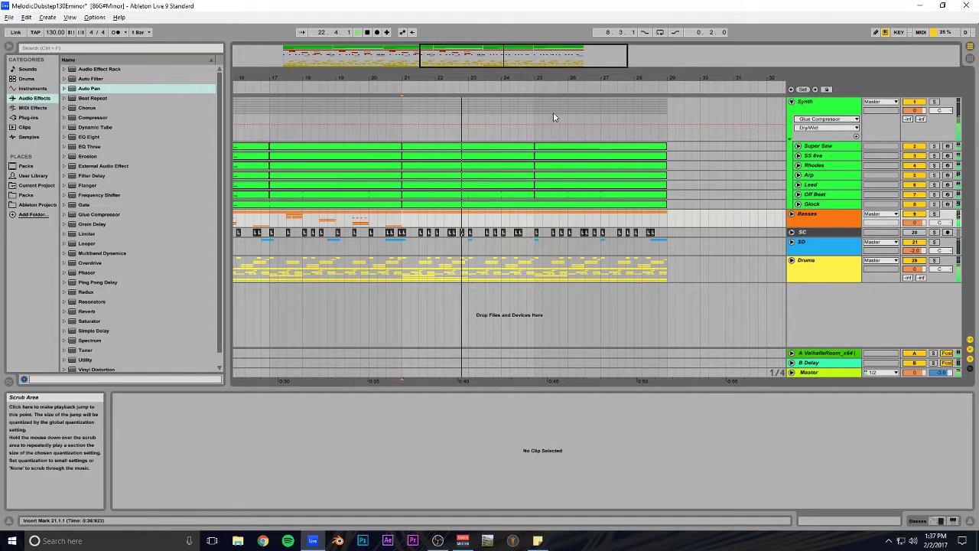
# Step: Insert a MIDI track below Lead and place copies of the Super Saw chord clip on it at bars 21 and 25
pyautogui.click(813, 186)
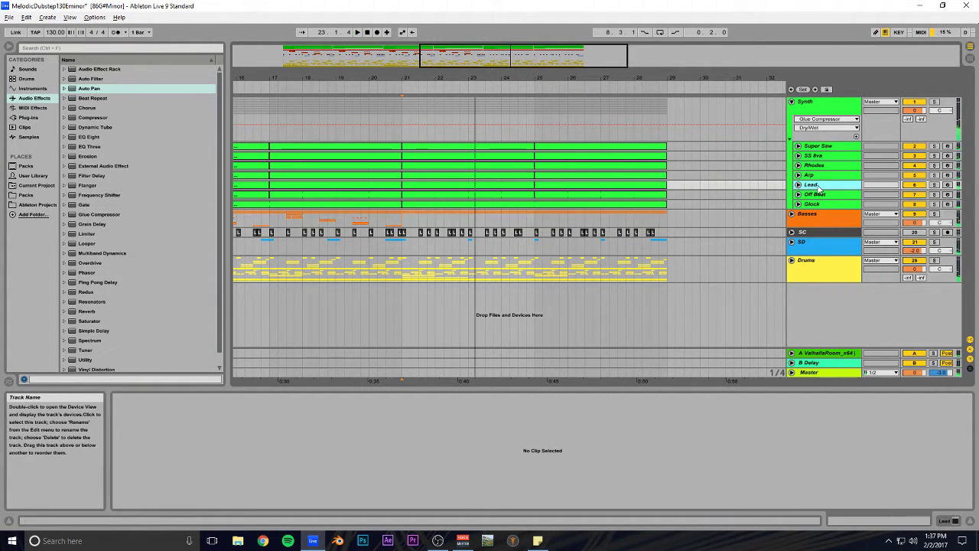
pyautogui.hotkey('ctrl', 'shift', 't')
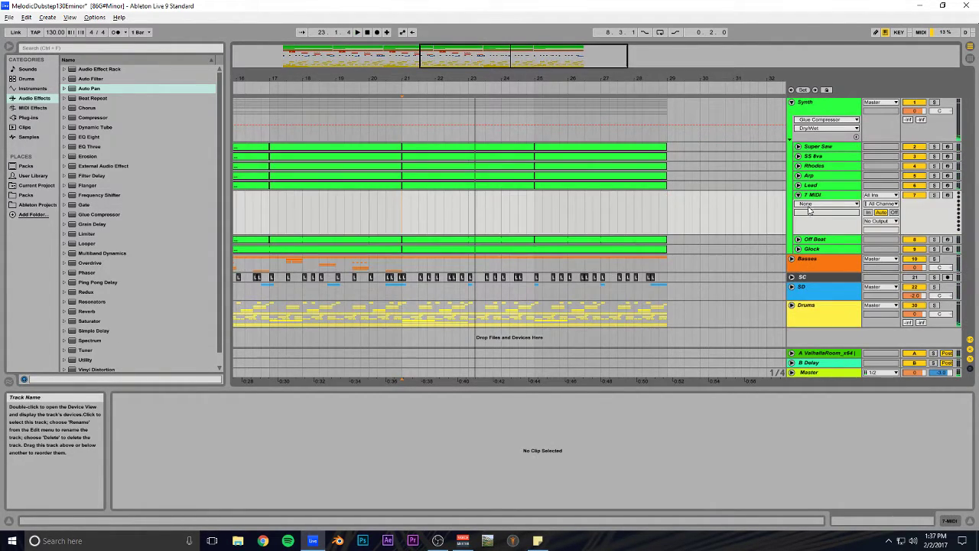
pyautogui.click(798, 146)
pyautogui.moveTo(496, 148); pyautogui.dragTo(510, 242)
pyautogui.hotkey('ctrl', 'd')
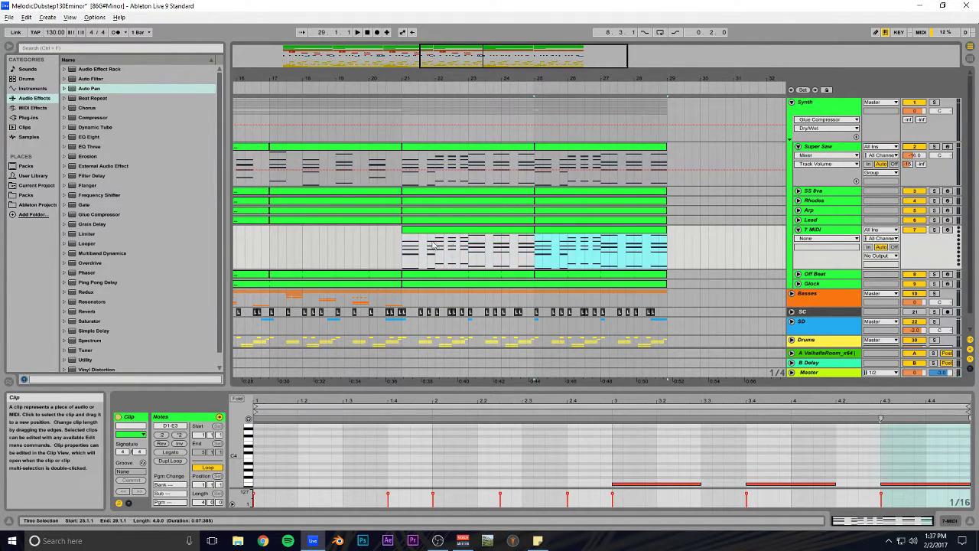
# Step: In the new track's bar 21 clip, delete all the lower chord notes, keeping only the top melody line from B2 to E3
pyautogui.click(448, 233)
pyautogui.doubleClick(448, 233)
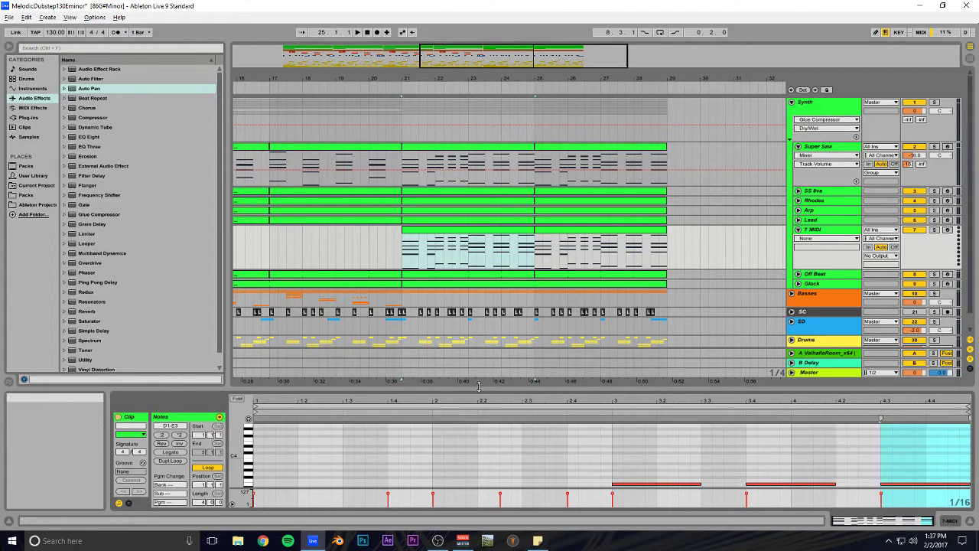
pyautogui.moveTo(485, 388); pyautogui.dragTo(477, 184)
pyautogui.moveTo(304, 308); pyautogui.dragTo(381, 418)
pyautogui.moveTo(414, 314); pyautogui.dragTo(429, 405)
pyautogui.hotkey('ctrl', 'z')
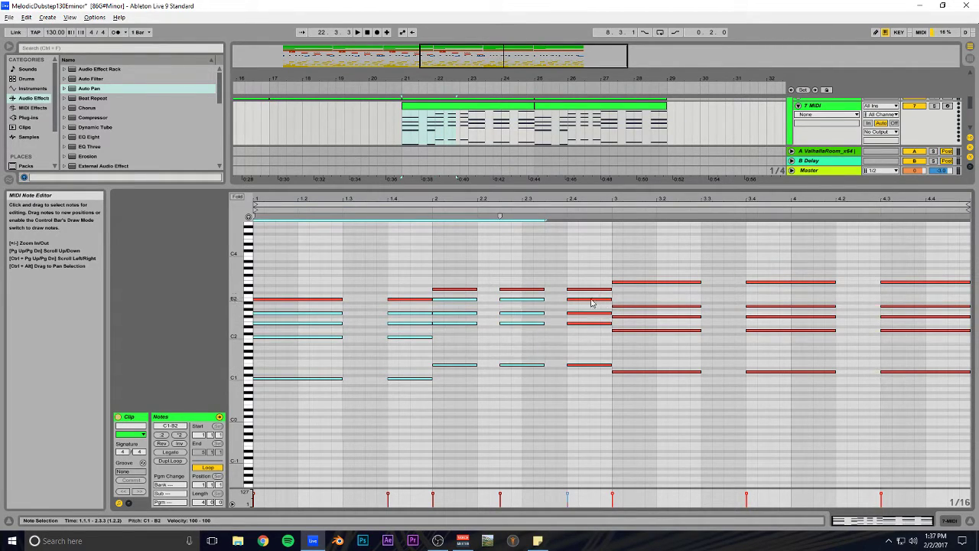
pyautogui.moveTo(652, 297); pyautogui.dragTo(640, 403)
pyautogui.moveTo(781, 309); pyautogui.dragTo(928, 400)
pyautogui.press('Delete')
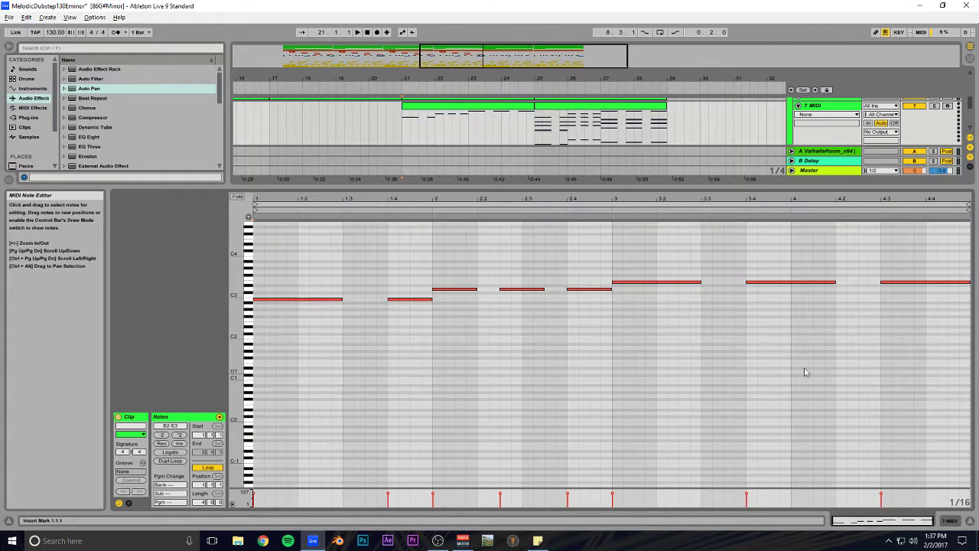
# Step: Duplicate the trimmed melody clip over bars 25 to 29 and save the set
pyautogui.click(492, 107)
pyautogui.hotkey('ctrl', 'd')
pyautogui.moveTo(567, 189); pyautogui.dragTo(569, 329)
pyautogui.hotkey('ctrl', 's')
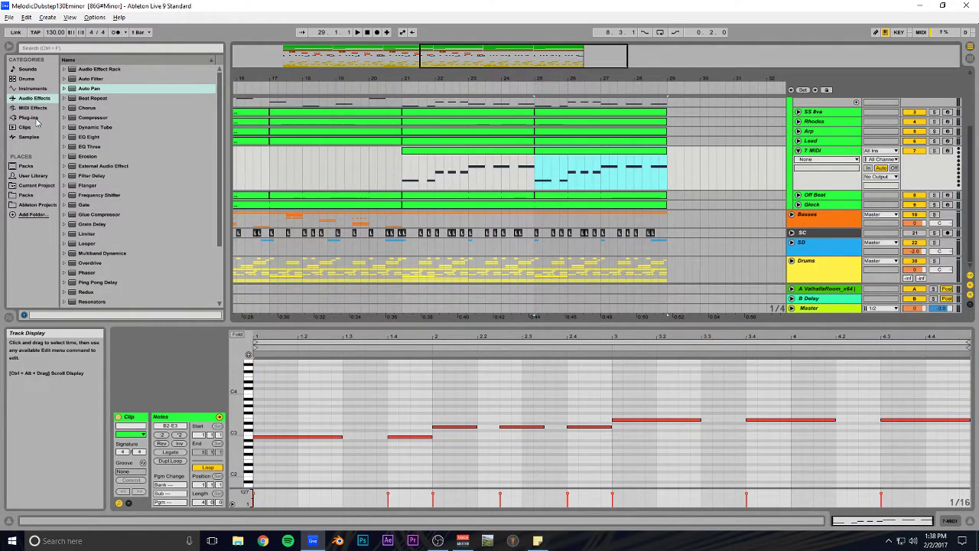
# Step: Load Serum_x64 onto the new MIDI track, set the track volume to -16 dB and start playback from bar 25
pyautogui.click(31, 117)
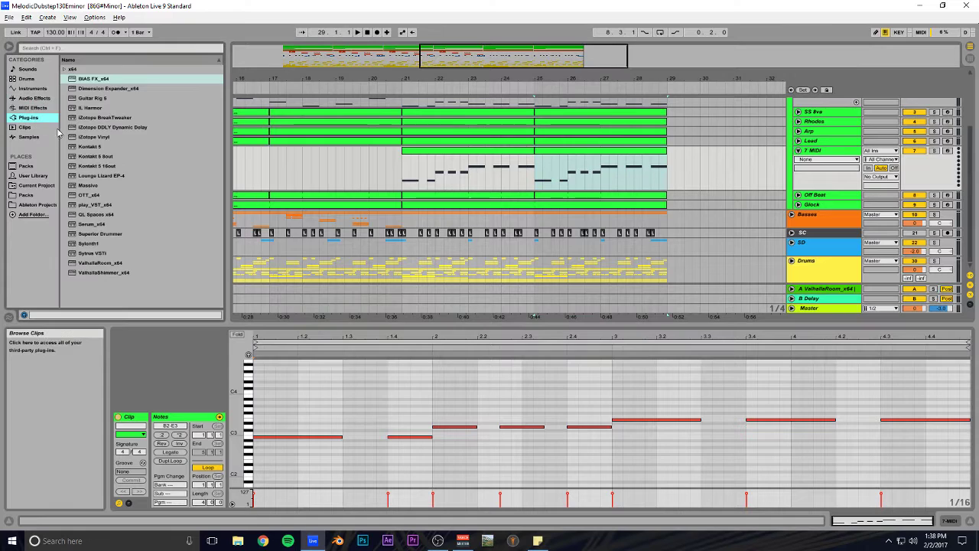
pyautogui.click(92, 224)
pyautogui.moveTo(408, 154); pyautogui.dragTo(391, 164)
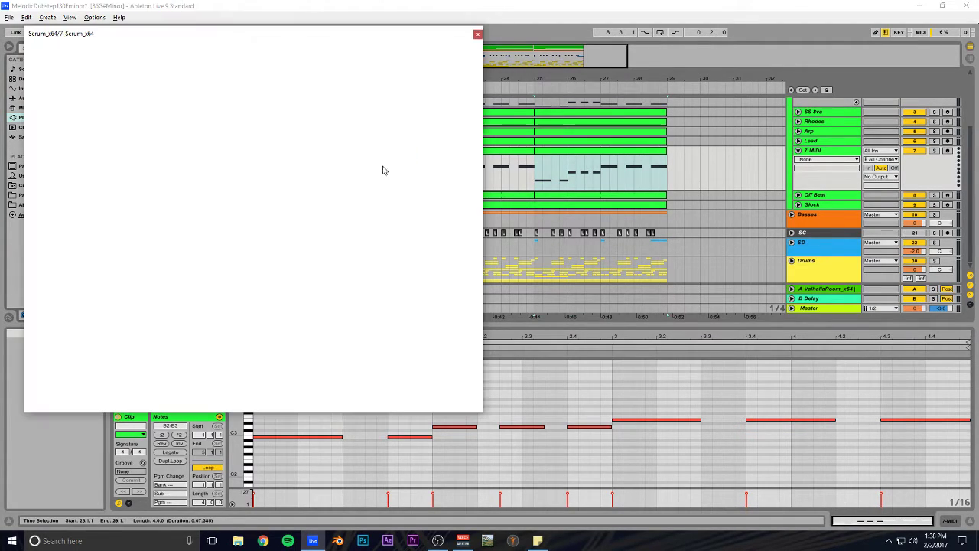
pyautogui.click(913, 239)
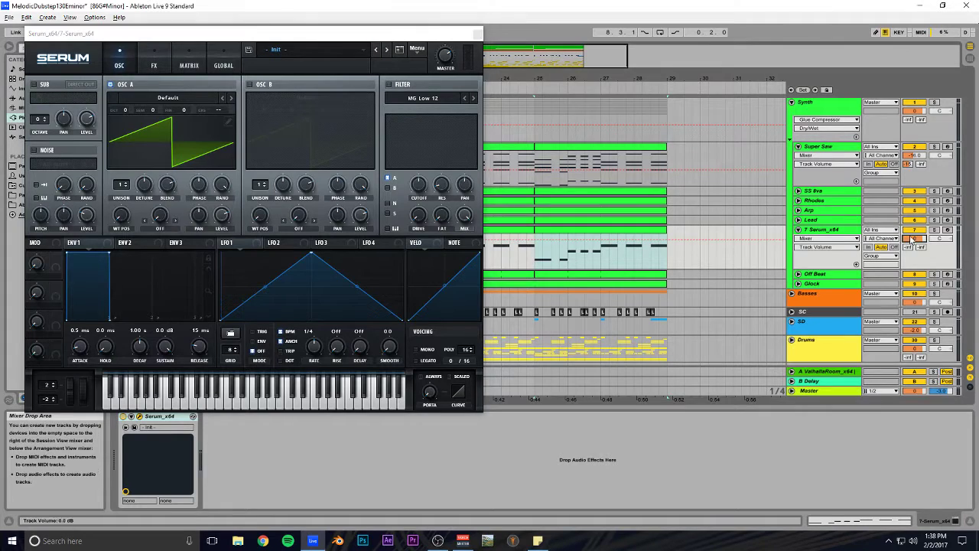
pyautogui.press('space')
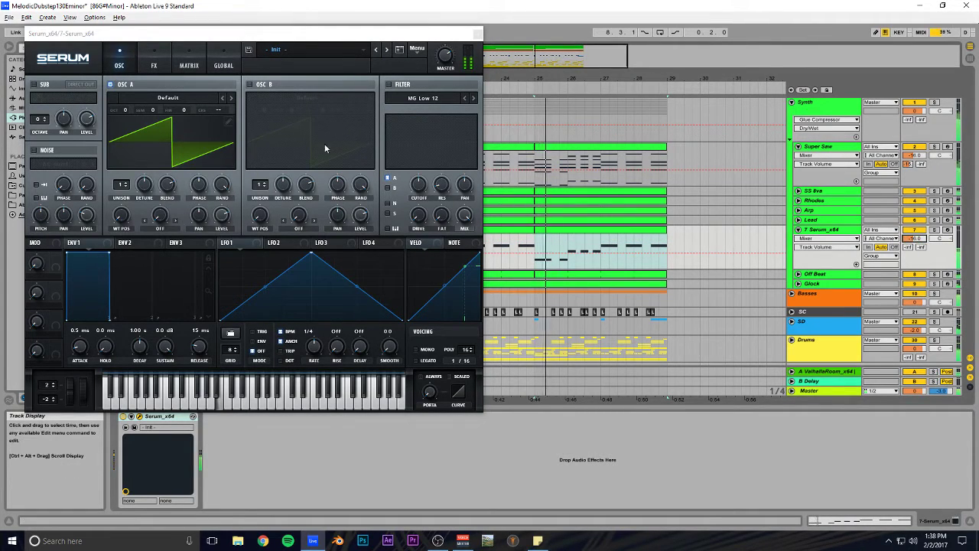
# Step: Solo the Serum track, set oscillator A to +1 octave with 12 unison voices, and enable oscillator B at +2 octaves
pyautogui.moveTo(126, 113); pyautogui.dragTo(133, 86)
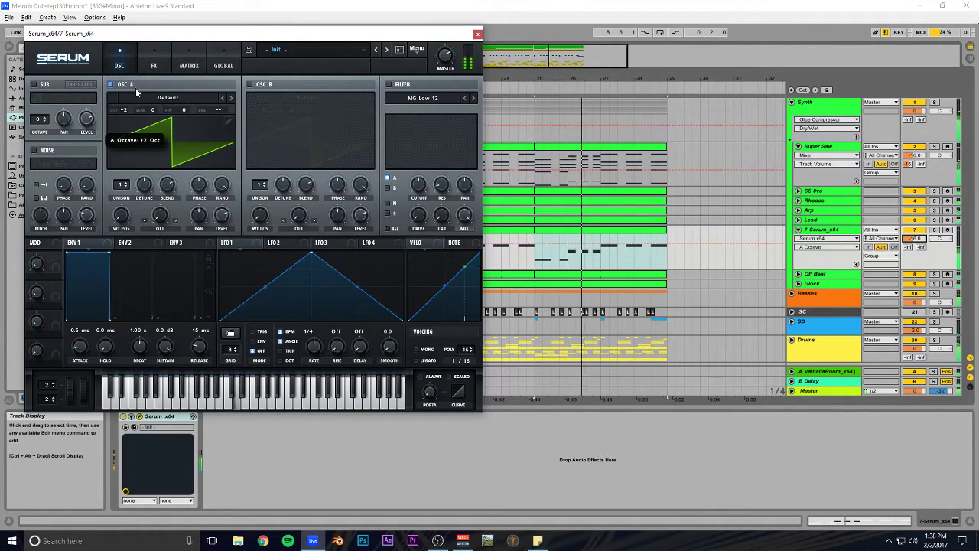
pyautogui.click(934, 230)
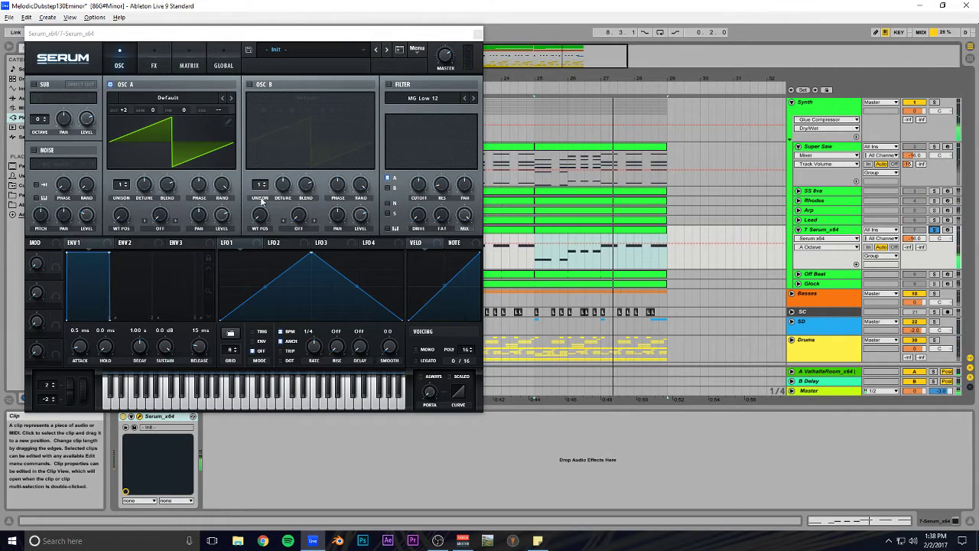
pyautogui.moveTo(121, 113); pyautogui.dragTo(127, 124)
pyautogui.moveTo(124, 187); pyautogui.dragTo(125, 164)
pyautogui.click(251, 85)
pyautogui.moveTo(262, 109); pyautogui.dragTo(263, 96)
# Step: Make Serum's portamento always active with a raised glide time, and enable a multiband compressor with its threshold at about -10.7 dB
pyautogui.click(432, 393)
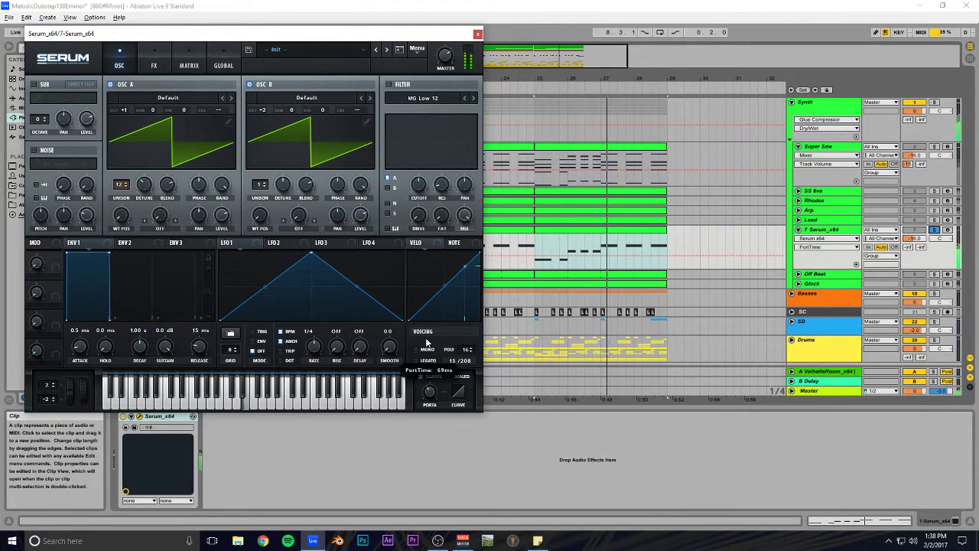
pyautogui.moveTo(429, 396); pyautogui.dragTo(429, 380)
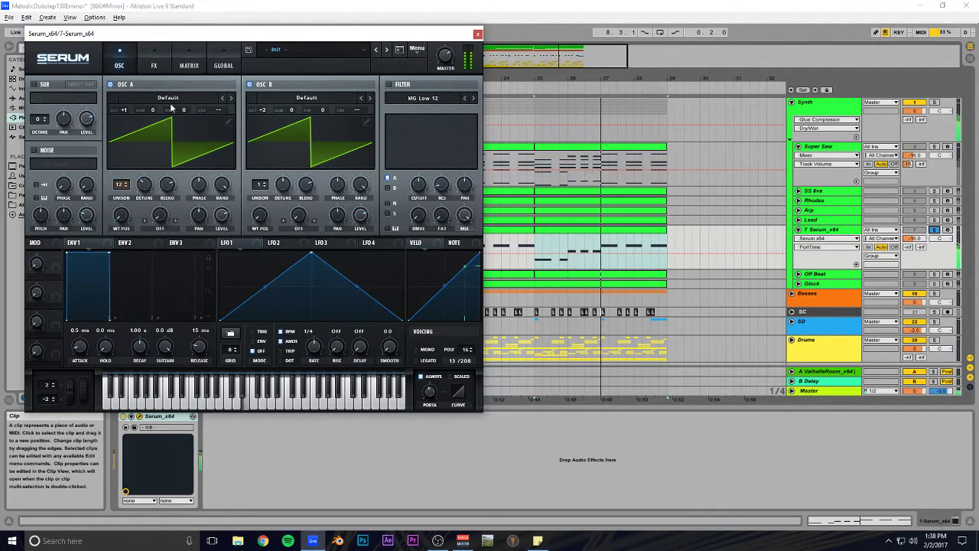
pyautogui.click(168, 62)
pyautogui.click(44, 180)
pyautogui.moveTo(185, 93); pyautogui.dragTo(185, 115)
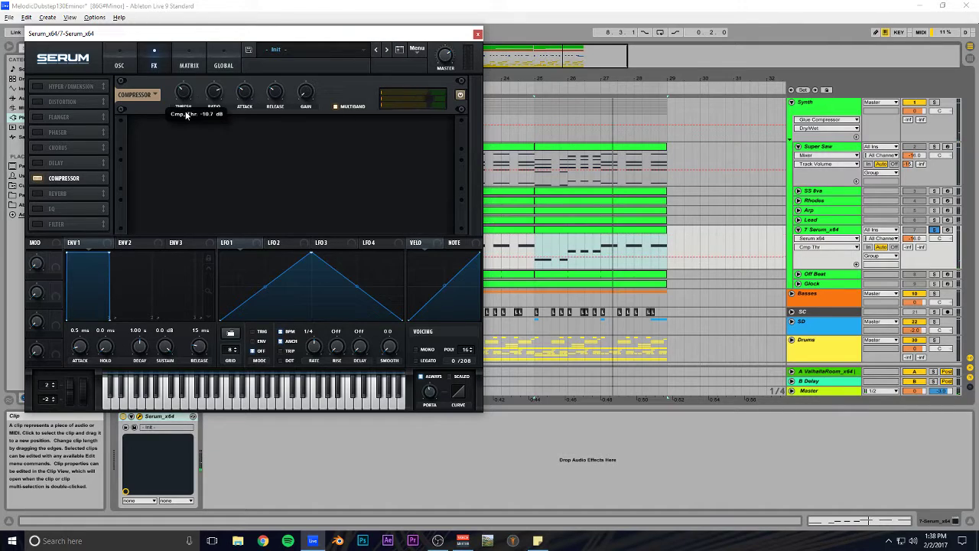
# Step: Unsolo the Serum track, set its volume to -24 dB and close the Serum window
pyautogui.click(936, 230)
pyautogui.click(917, 239)
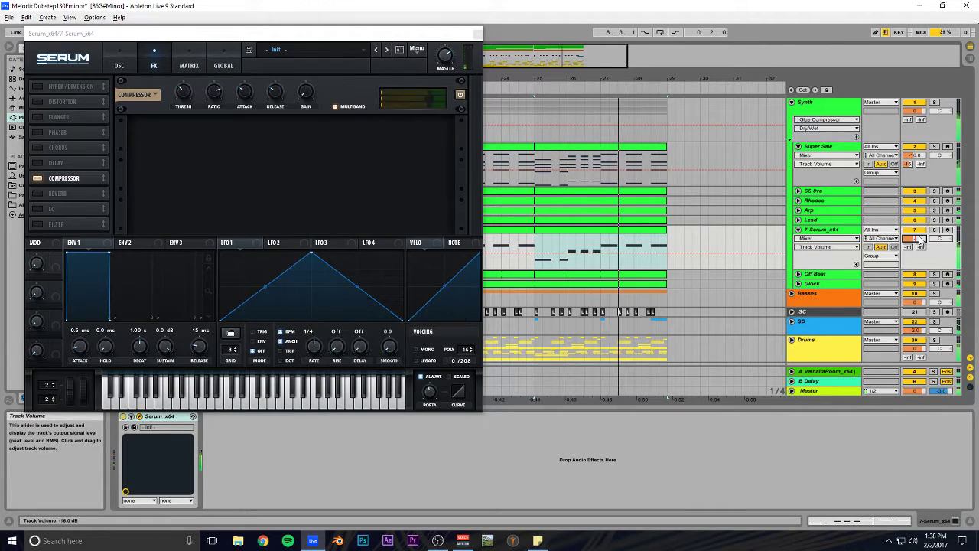
pyautogui.write('-24')
pyautogui.press('Return')
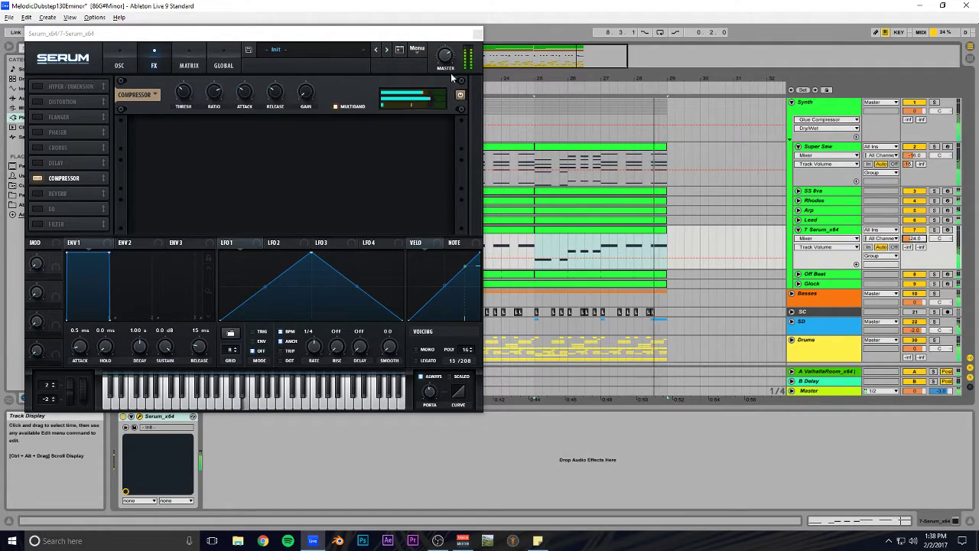
pyautogui.click(477, 35)
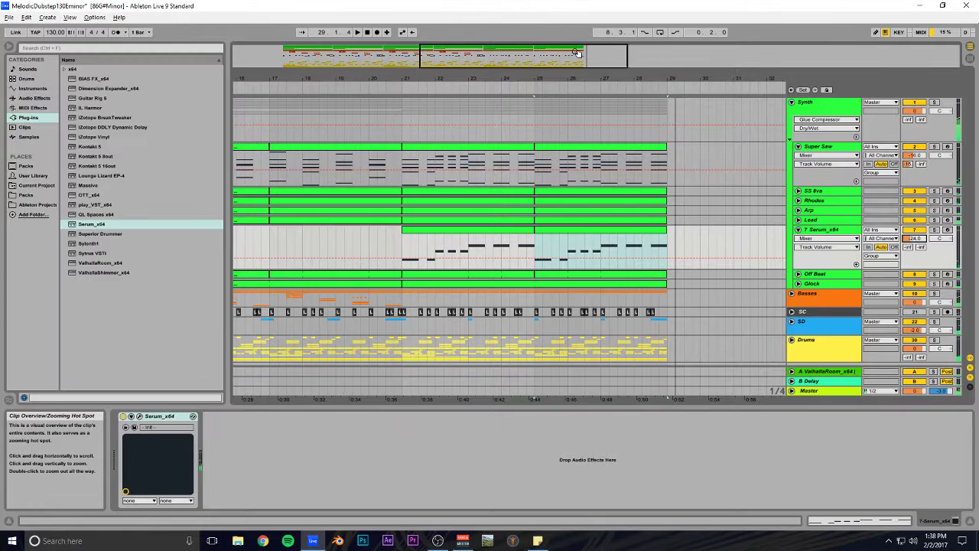
# Step: Play bars 25 to 29 with the Lead and Serum tracks soloed, then unsolo both and listen in the full mix
pyautogui.moveTo(497, 56); pyautogui.dragTo(523, 60)
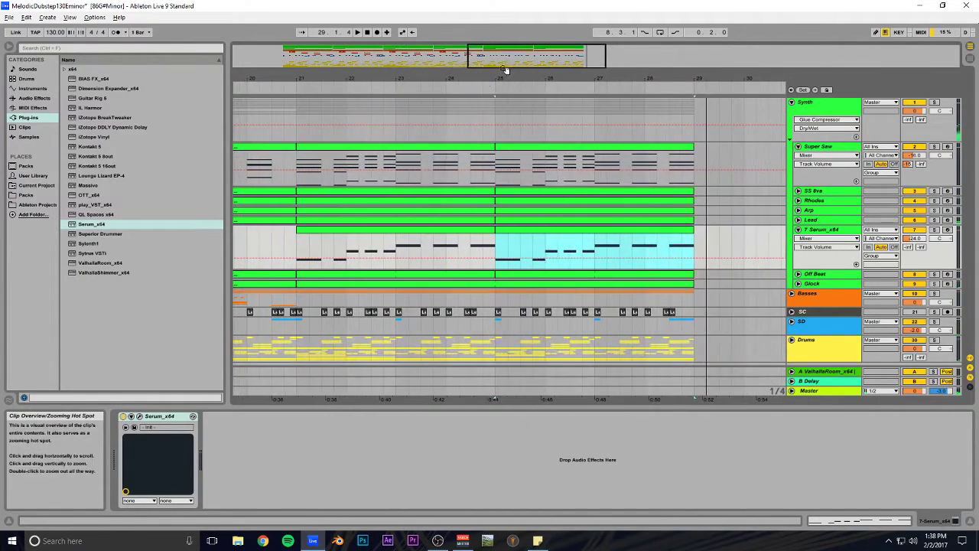
pyautogui.click(934, 230)
pyautogui.press('space')
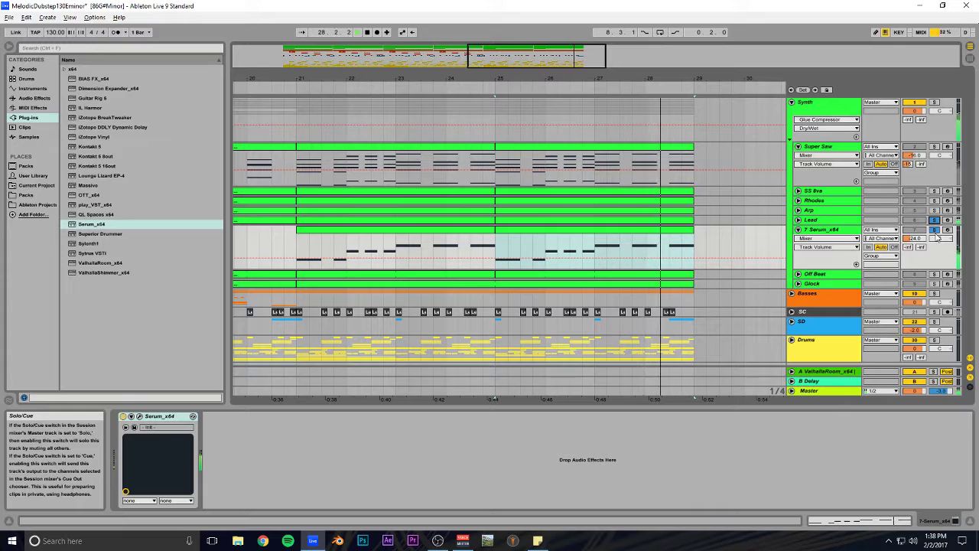
pyautogui.click(934, 230)
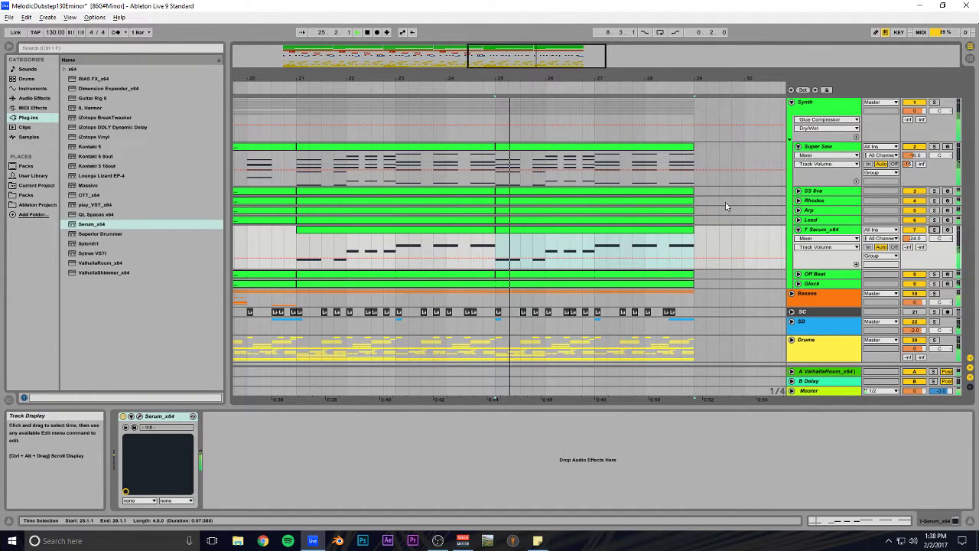
pyautogui.moveTo(419, 78); pyautogui.dragTo(452, 59)
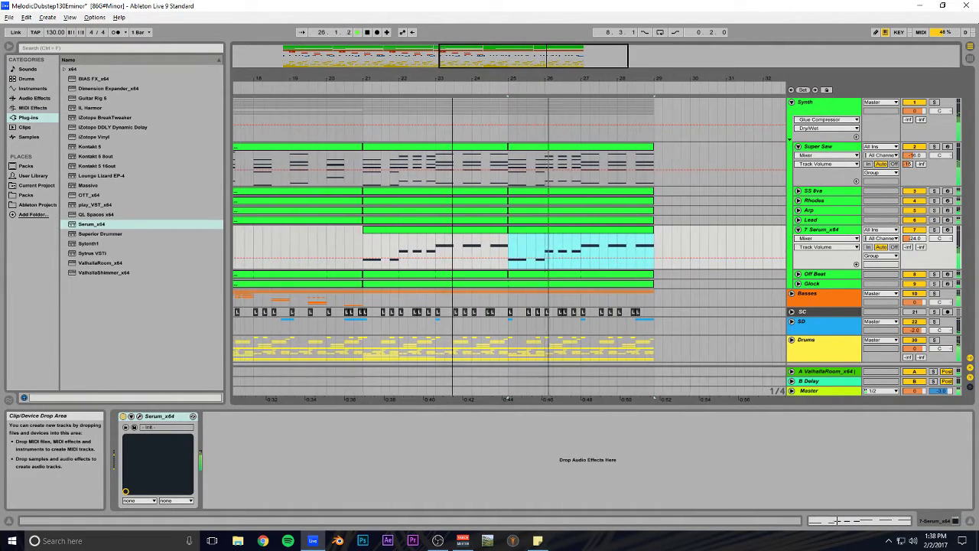
# Step: Stop playback, save the set and add an EQ Eight to the Serum track
pyautogui.press('space')
pyautogui.click(822, 229)
pyautogui.hotkey('ctrl', 's')
pyautogui.click(31, 98)
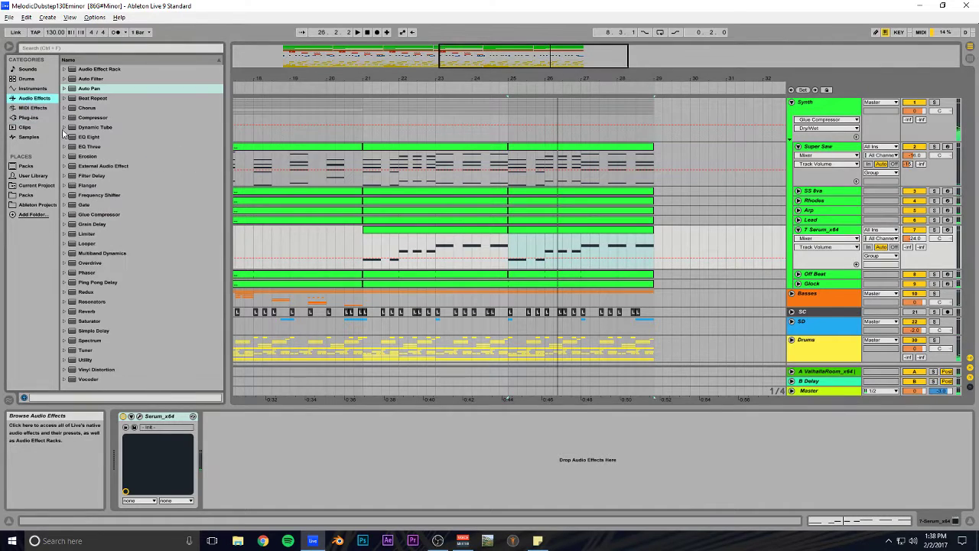
pyautogui.doubleClick(89, 137)
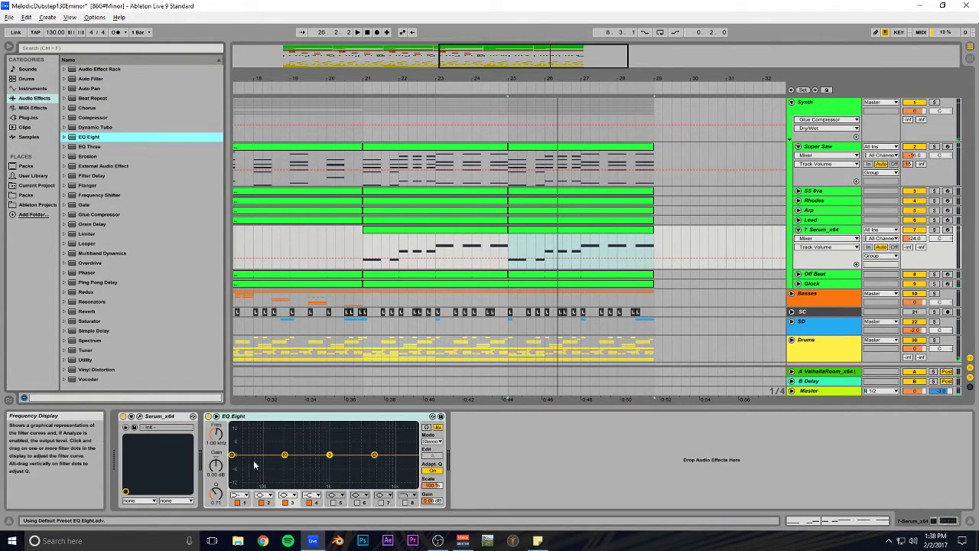
# Step: Set EQ Eight's band 1 to a low cut at about 732 Hz and boost band 4 by about 1.86 dB at 5.49 kHz
pyautogui.click(240, 441)
pyautogui.moveTo(215, 434); pyautogui.dragTo(216, 392)
pyautogui.press('space')
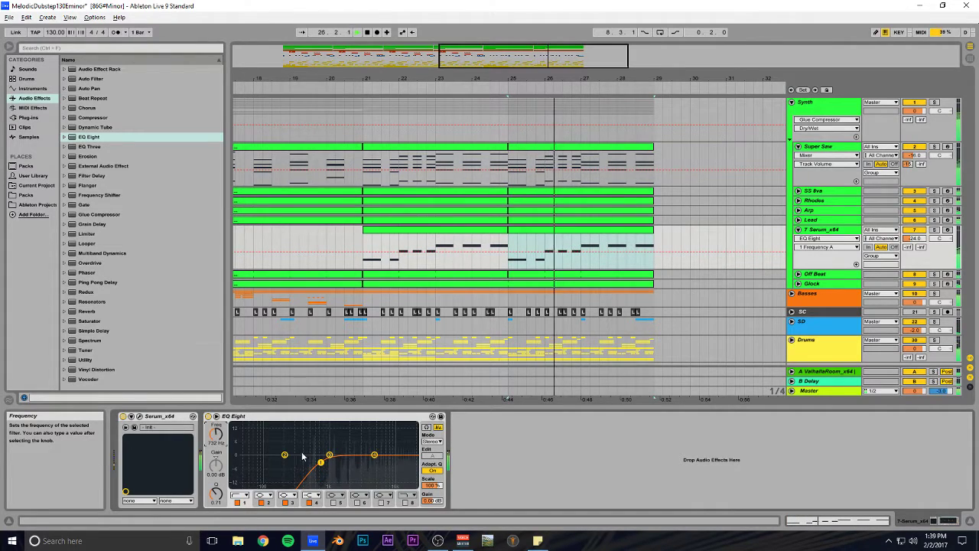
pyautogui.moveTo(379, 459); pyautogui.dragTo(381, 455)
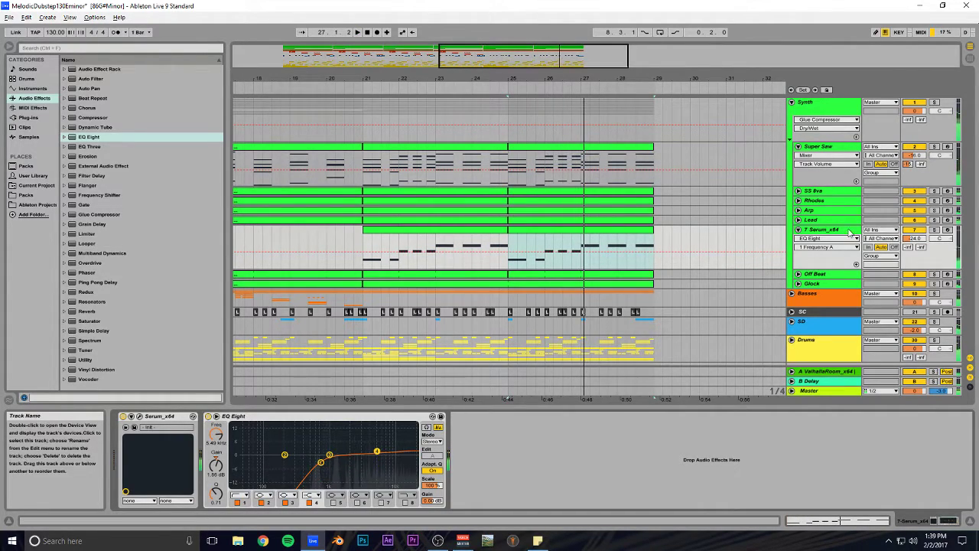
# Step: Solo the Serum track, enable the Hall reverb in Serum's effects, close the plug-in window and save the set
pyautogui.click(934, 230)
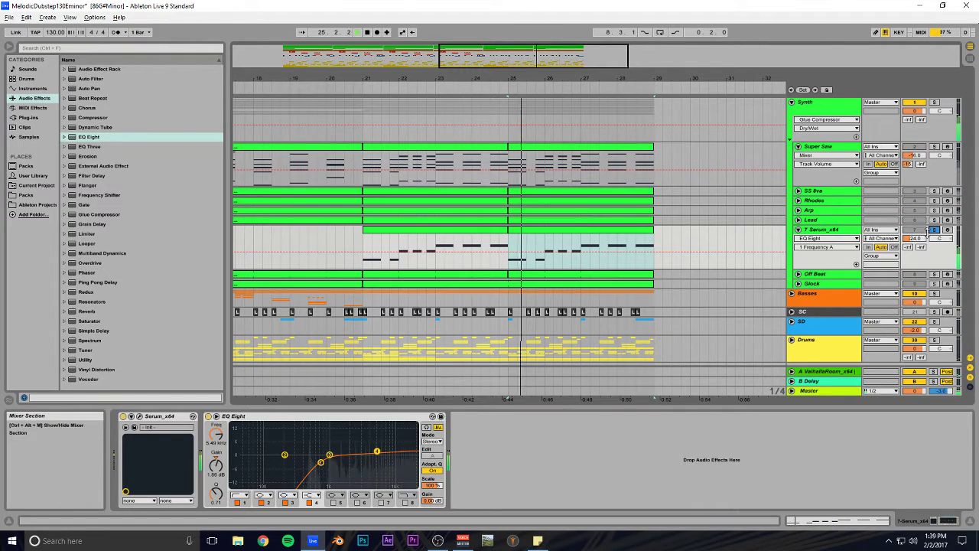
pyautogui.click(134, 427)
pyautogui.click(149, 84)
pyautogui.click(40, 212)
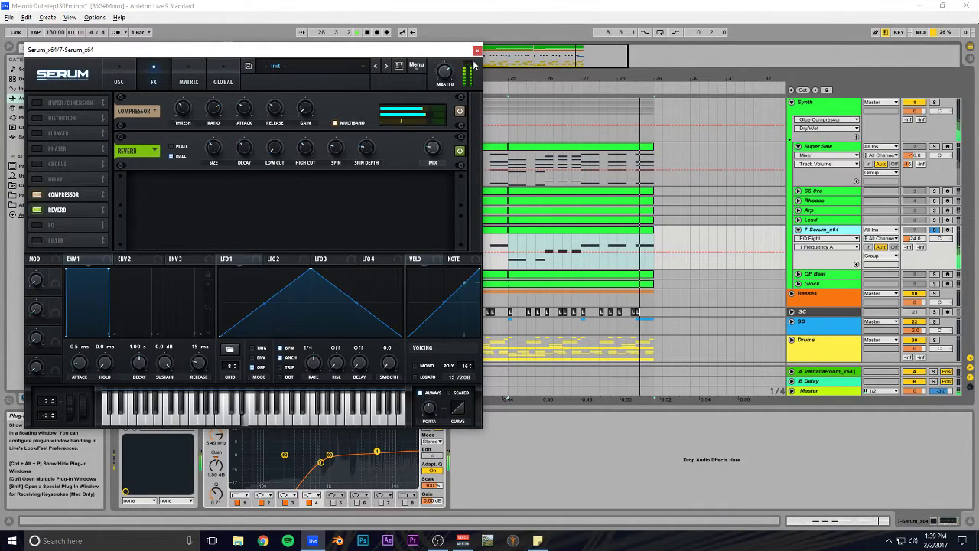
pyautogui.click(478, 50)
pyautogui.hotkey('ctrl', 's')
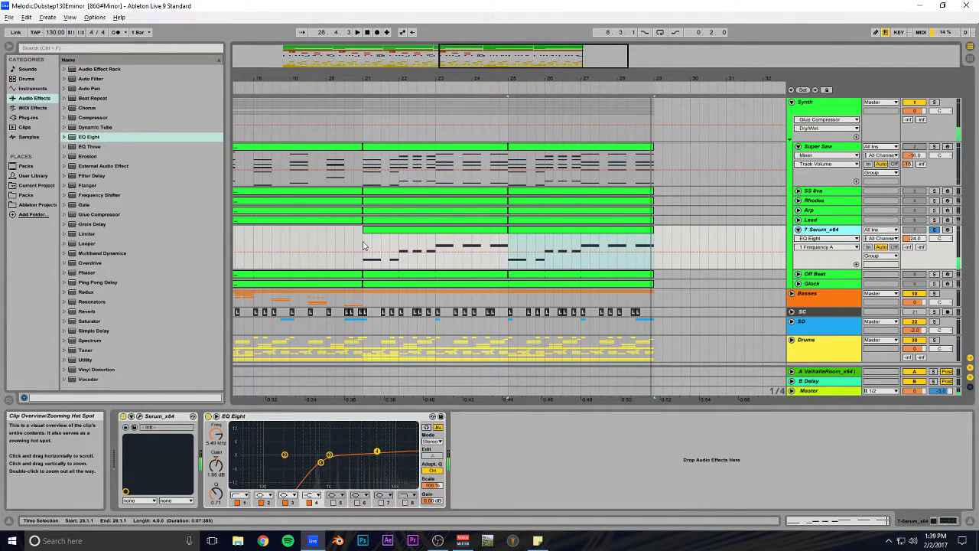
# Step: Play from bar 21 in the full mix, rename the Serum track Lead 2 and raise its ValhallaRoom send
pyautogui.click(363, 249)
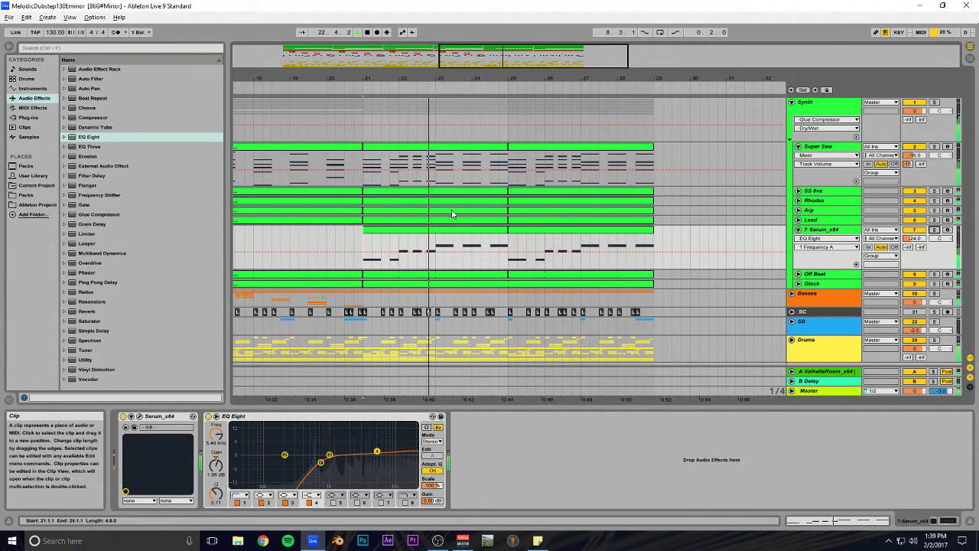
pyautogui.moveTo(516, 54)
pyautogui.mouseDown()
pyautogui.moveTo(519, 64)
pyautogui.moveTo(546, 56)
pyautogui.moveTo(526, 57)
pyautogui.moveTo(523, 46)
pyautogui.mouseUp()
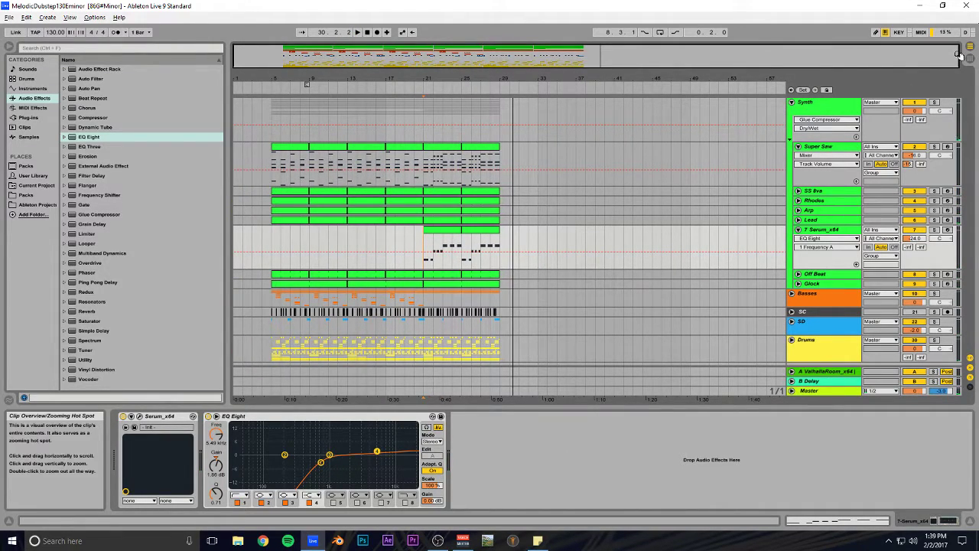
pyautogui.moveTo(959, 56); pyautogui.dragTo(701, 56)
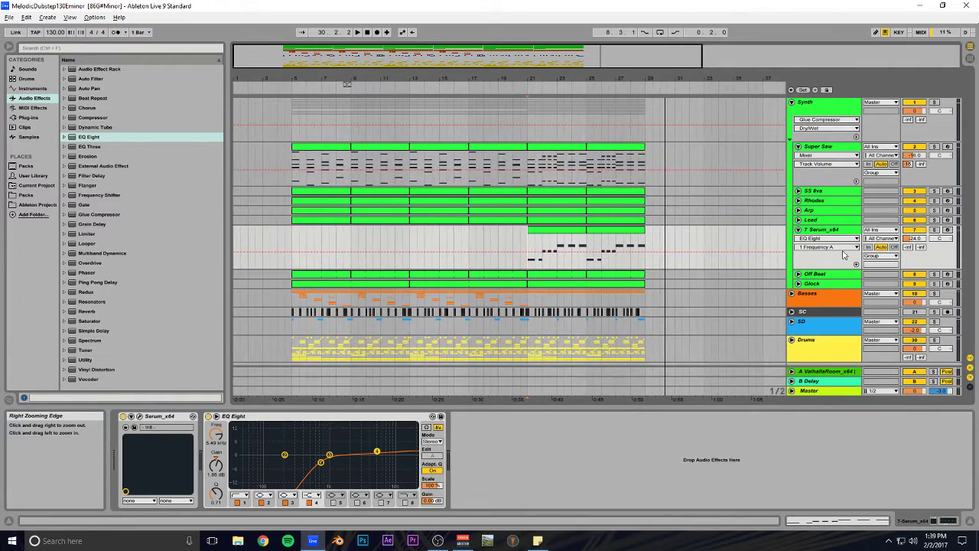
pyautogui.click(919, 247)
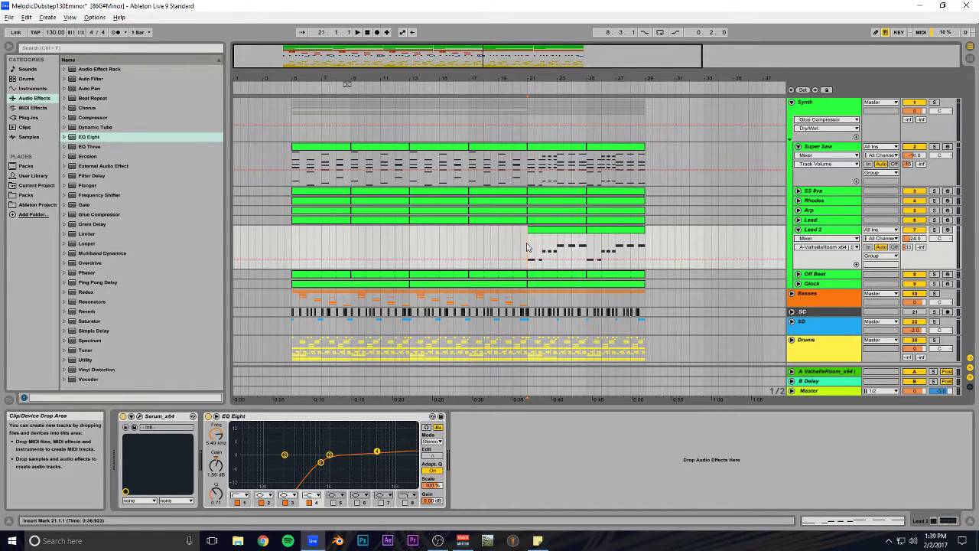
# Step: Play Lead and Lead 2 soloed from bar 21, set Serum's oscillator B to 10 unison voices with adjusted detune, unsolo both and save
pyautogui.press('space')
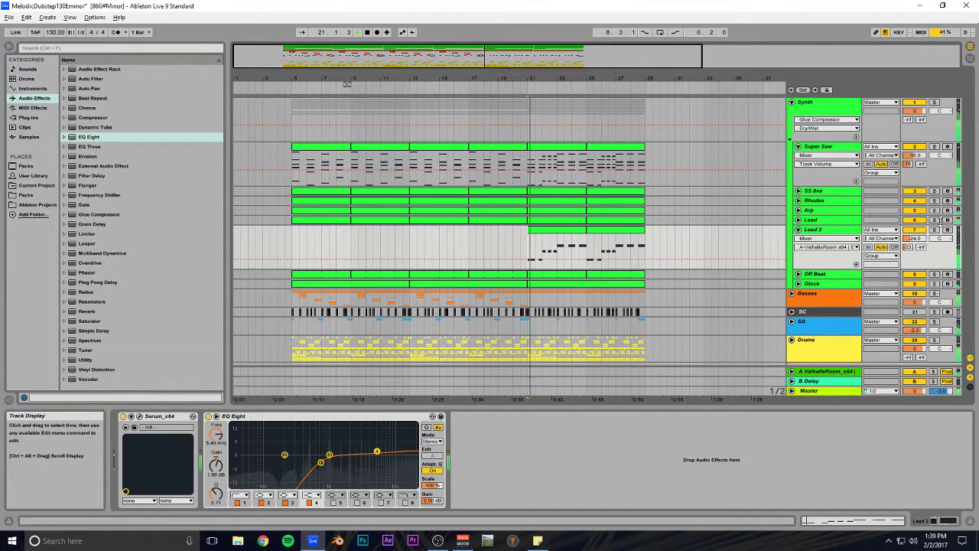
pyautogui.click(934, 230)
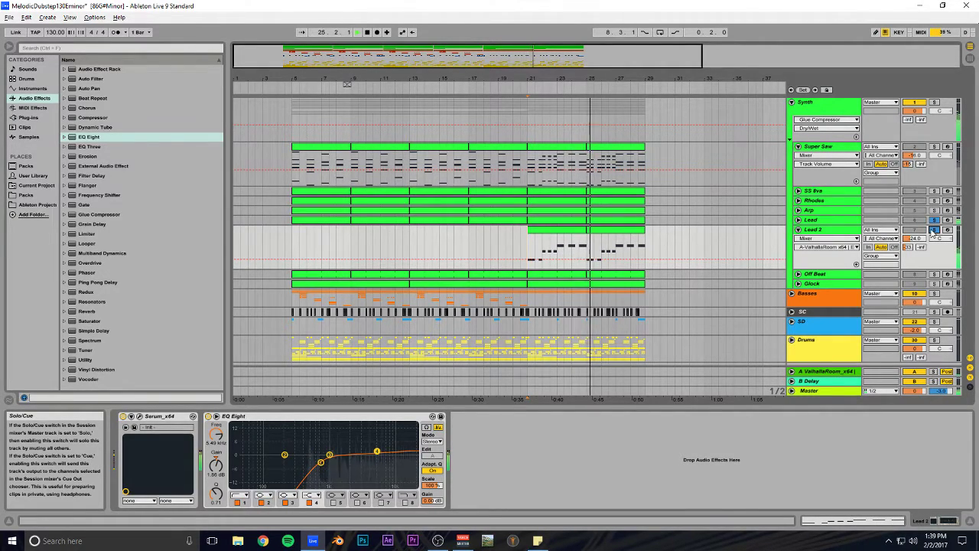
pyautogui.click(814, 229)
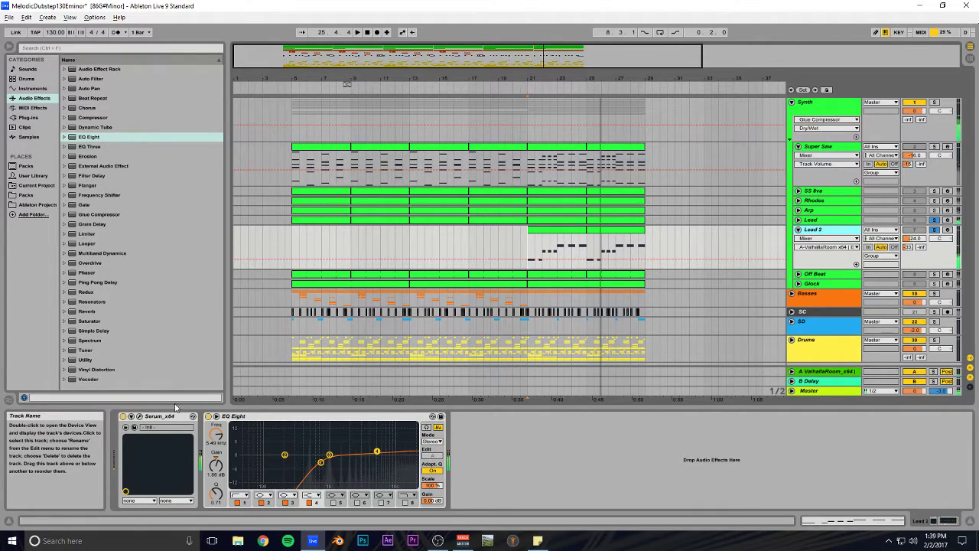
pyautogui.click(134, 427)
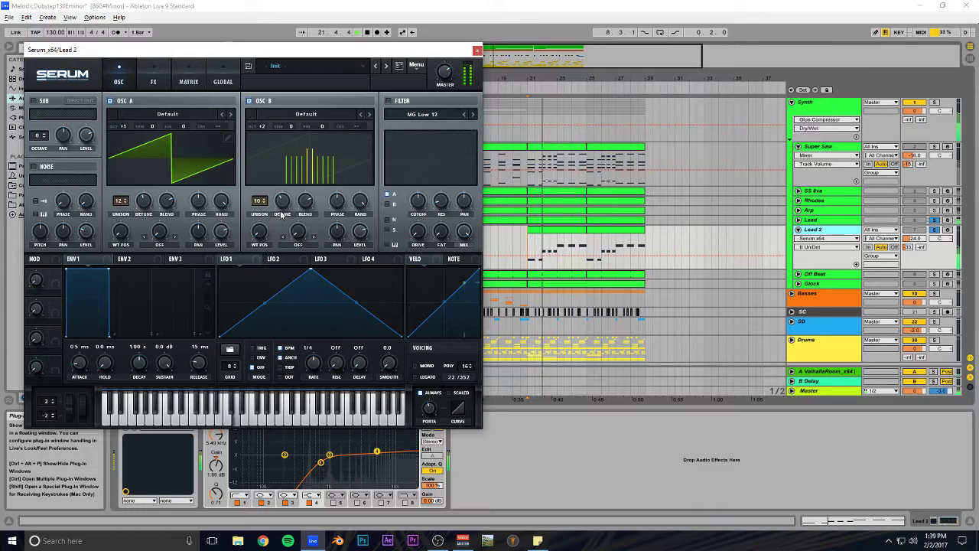
pyautogui.click(934, 230)
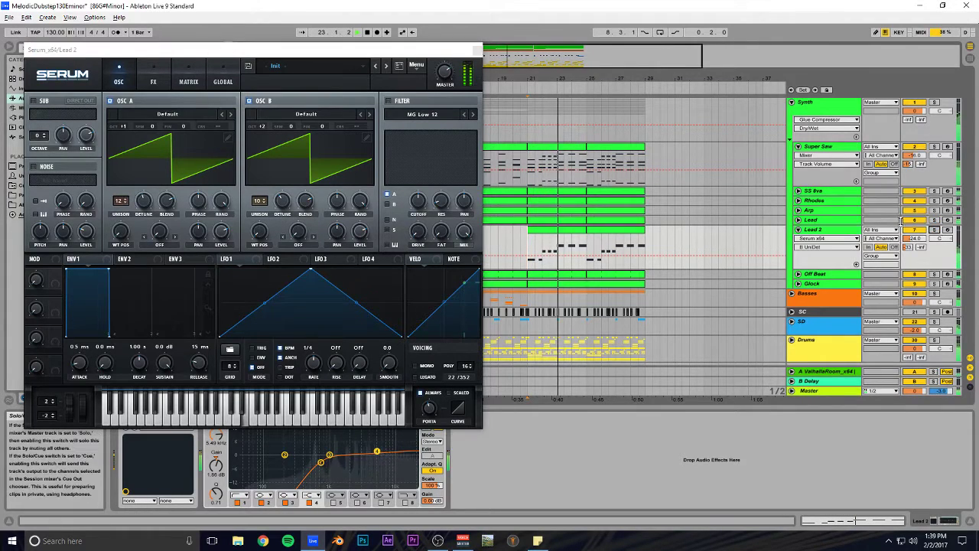
pyautogui.click(474, 50)
pyautogui.hotkey('ctrl', 's')
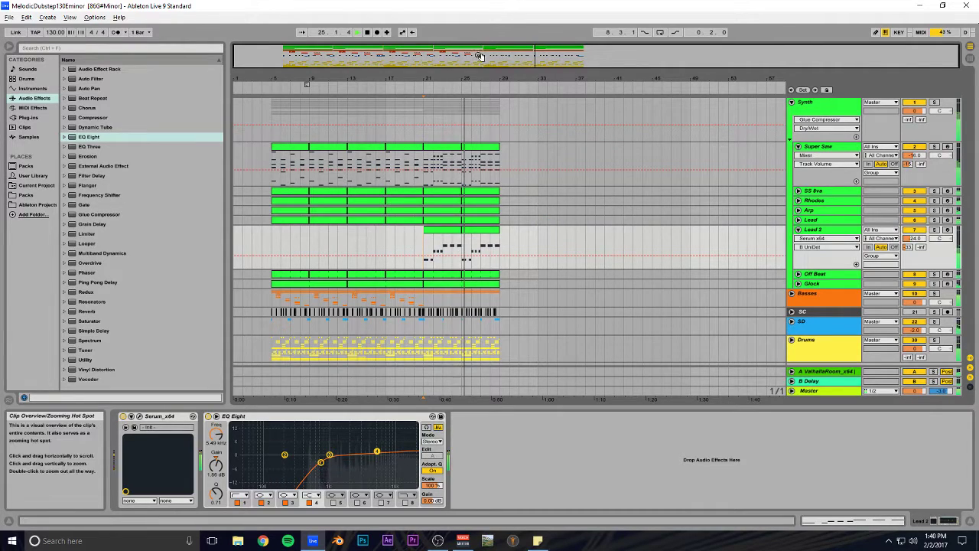
# Step: Fold the Lead 2 and Super Saw tracks, and duplicate bars 21 to 29 of all tracks to bars 29 to 37
pyautogui.click(798, 230)
pyautogui.click(798, 147)
pyautogui.press('space')
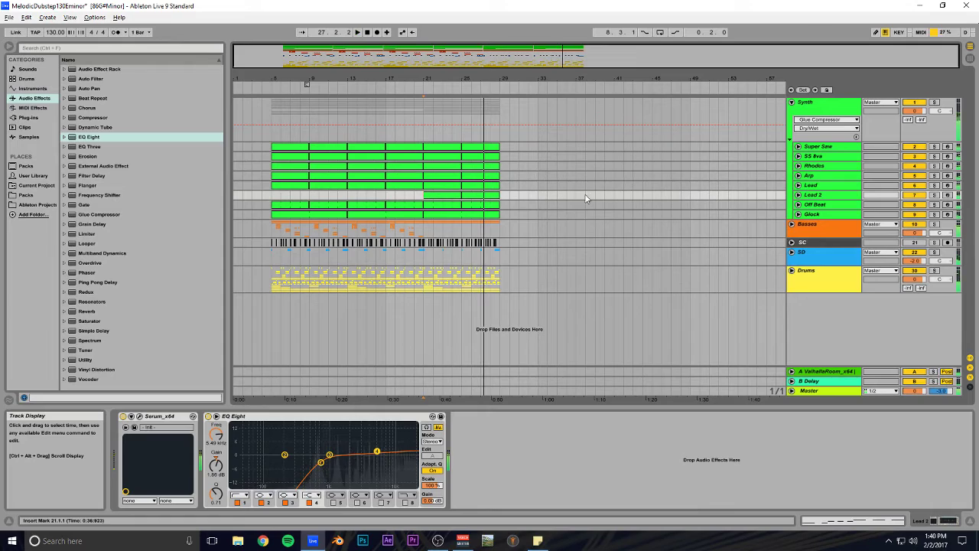
pyautogui.click(499, 158)
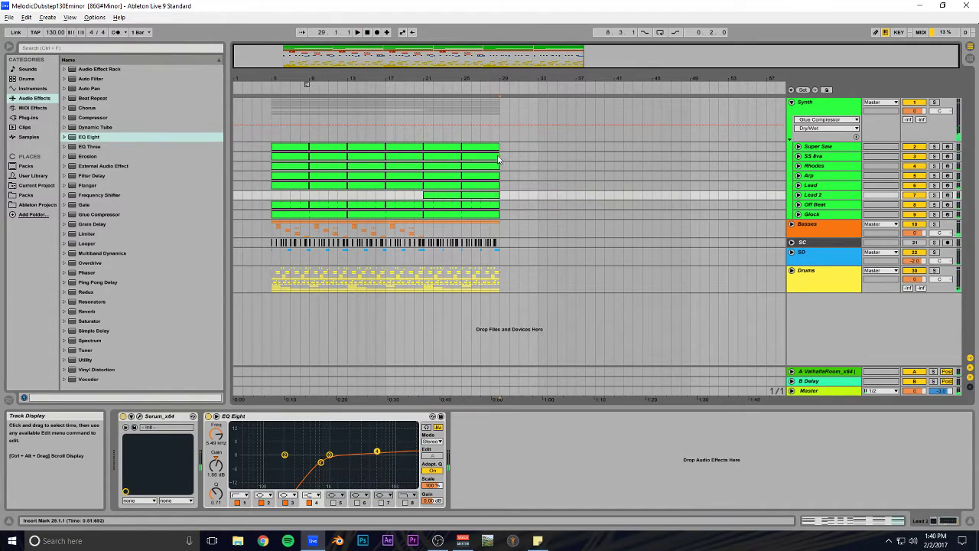
pyautogui.moveTo(469, 198); pyautogui.dragTo(423, 292)
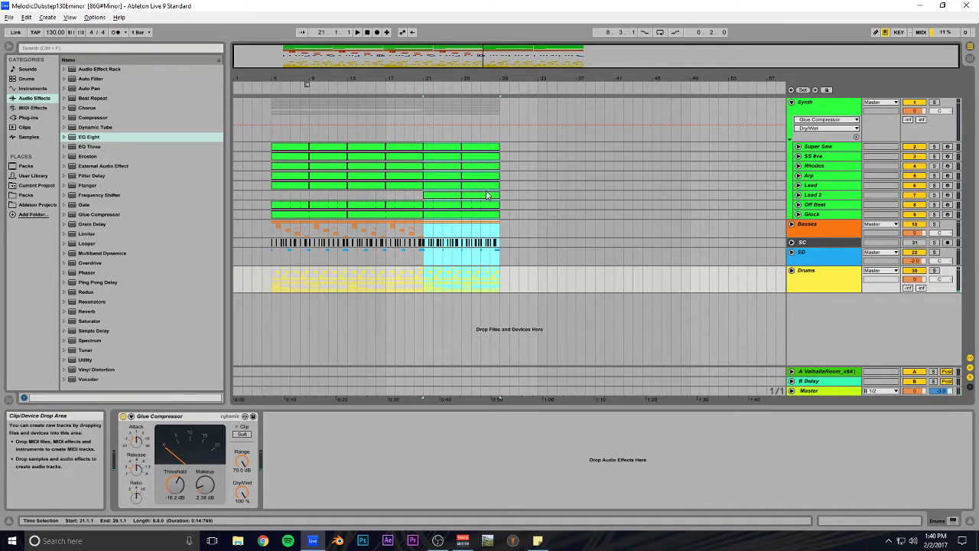
pyautogui.hotkey('ctrl', 'd')
# Step: Unfold the Lead track, transpose all notes of its clip at bar 29 up one octave and play it
pyautogui.moveTo(484, 53); pyautogui.dragTo(570, 107)
pyautogui.moveTo(578, 53); pyautogui.dragTo(593, 49)
pyautogui.click(798, 185)
pyautogui.click(445, 186)
pyautogui.click(412, 182)
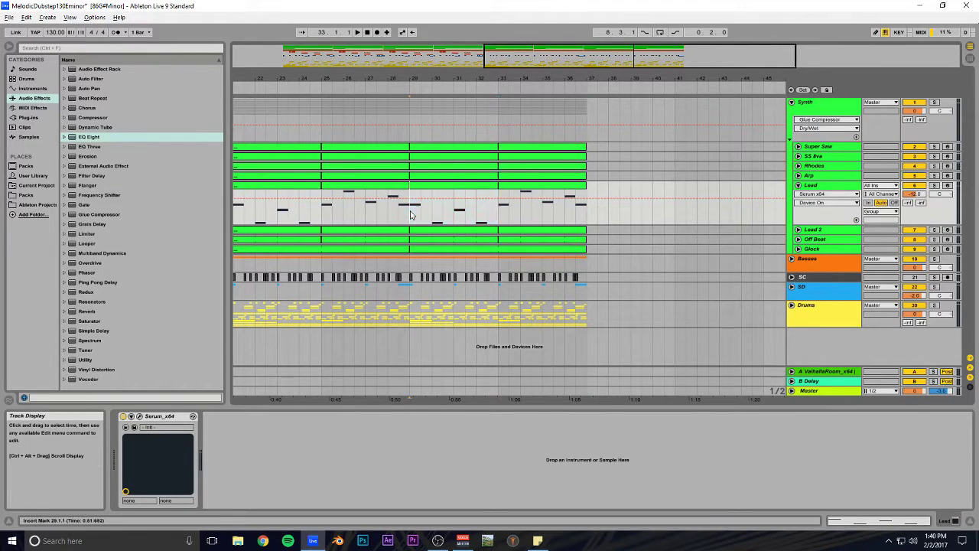
pyautogui.doubleClick(445, 186)
pyautogui.moveTo(442, 322); pyautogui.dragTo(444, 175)
pyautogui.moveTo(863, 239); pyautogui.dragTo(286, 355)
pyautogui.hotkey('shift', 'Up')
pyautogui.press('space')
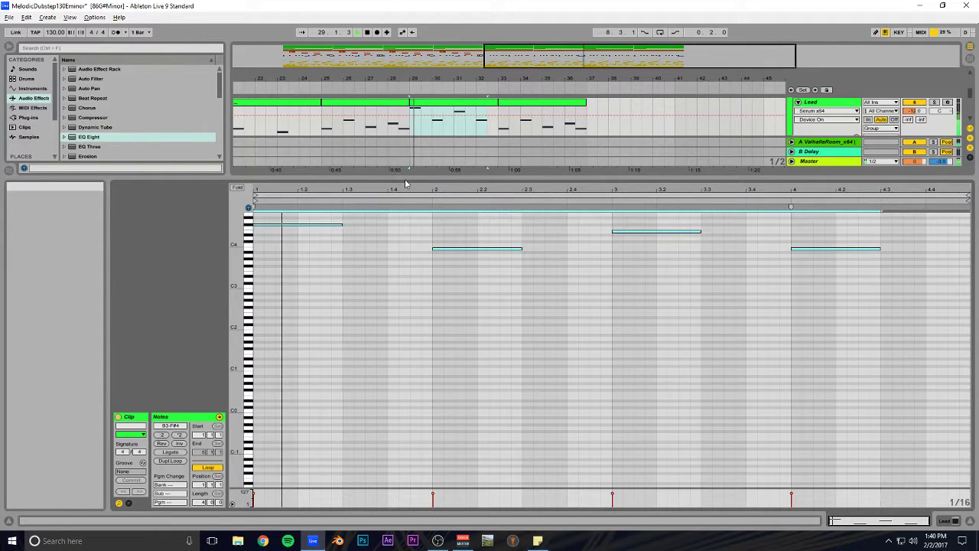
# Step: Transpose all notes of the Lead clip at bar 33 up one octave and play the arrangement from bar 29
pyautogui.moveTo(429, 175); pyautogui.dragTo(444, 313)
pyautogui.scroll(1, 491, 184)
pyautogui.press('space')
pyautogui.doubleClick(538, 161)
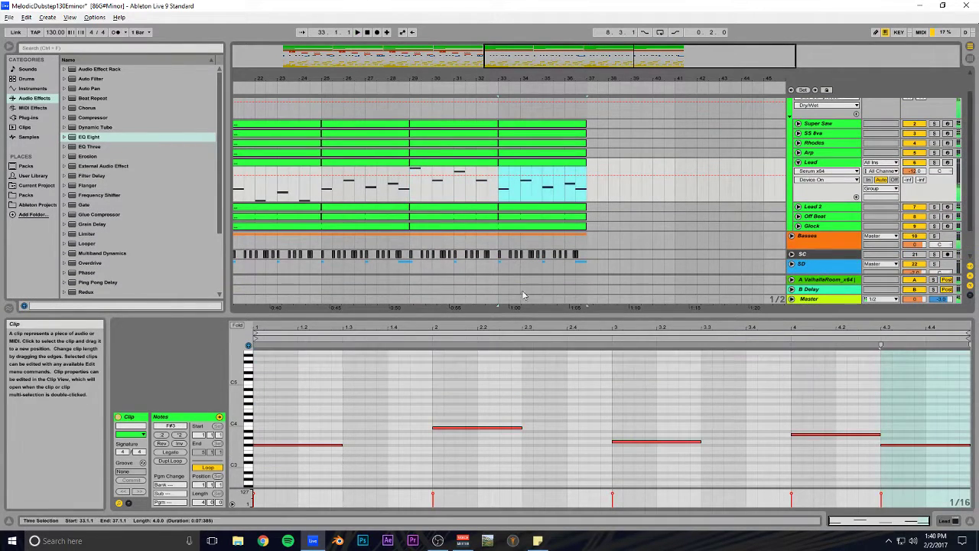
pyautogui.moveTo(542, 315); pyautogui.dragTo(553, 205)
pyautogui.hotkey('ctrl', 'a')
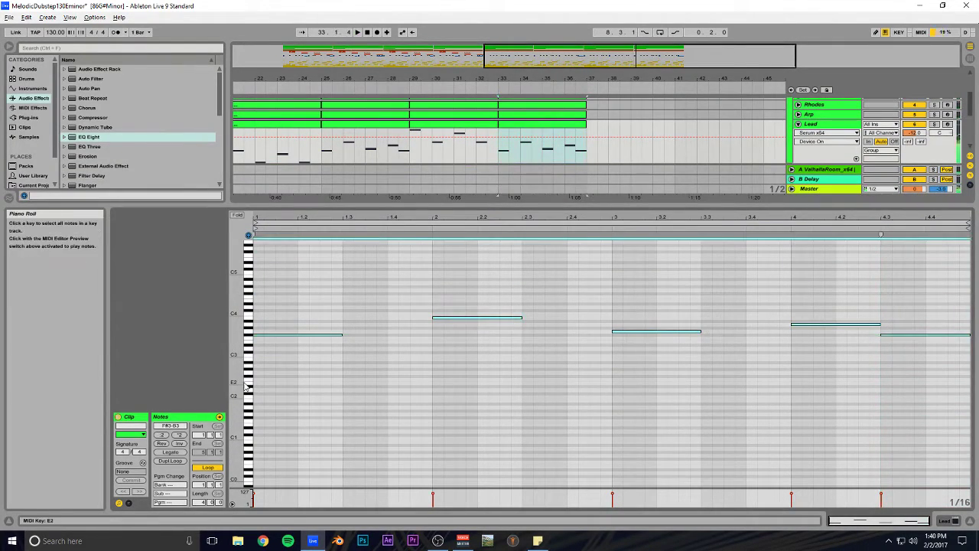
pyautogui.hotkey('shift', 'Up')
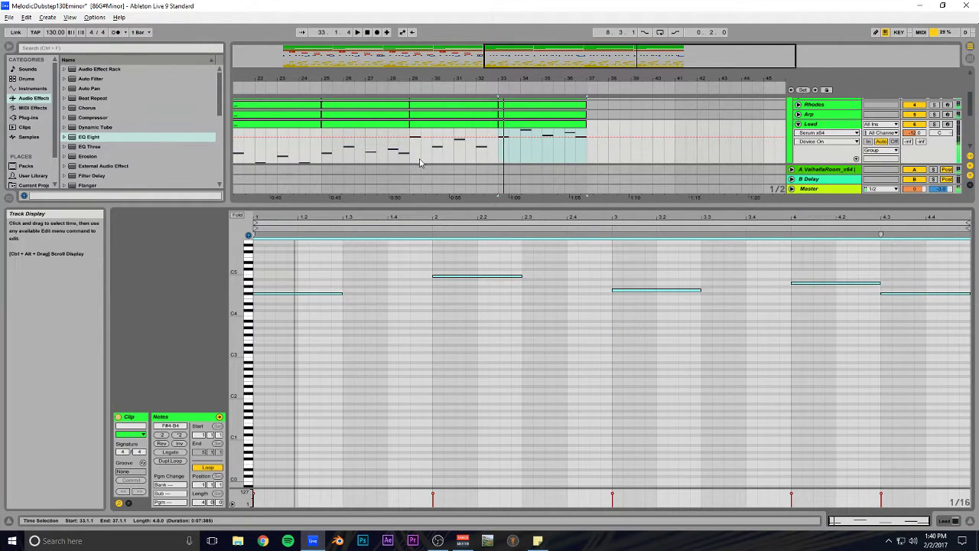
pyautogui.click(450, 198)
pyautogui.press('space')
pyautogui.moveTo(450, 198); pyautogui.dragTo(455, 322)
pyautogui.scroll(2, 649, 221)
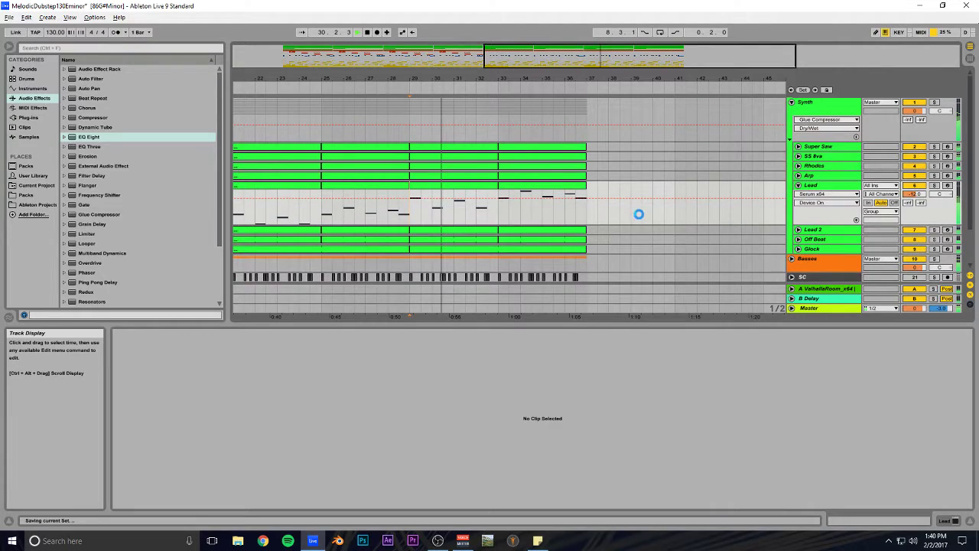
# Step: Raise the last note of the Lead clip at bar 29 one octave to B4, play from bar 29 and save the set
pyautogui.click(485, 186)
pyautogui.press('space')
pyautogui.click(861, 396)
pyautogui.hotkey('shift', 'Up')
pyautogui.press('space')
pyautogui.hotkey('ctrl', 's')
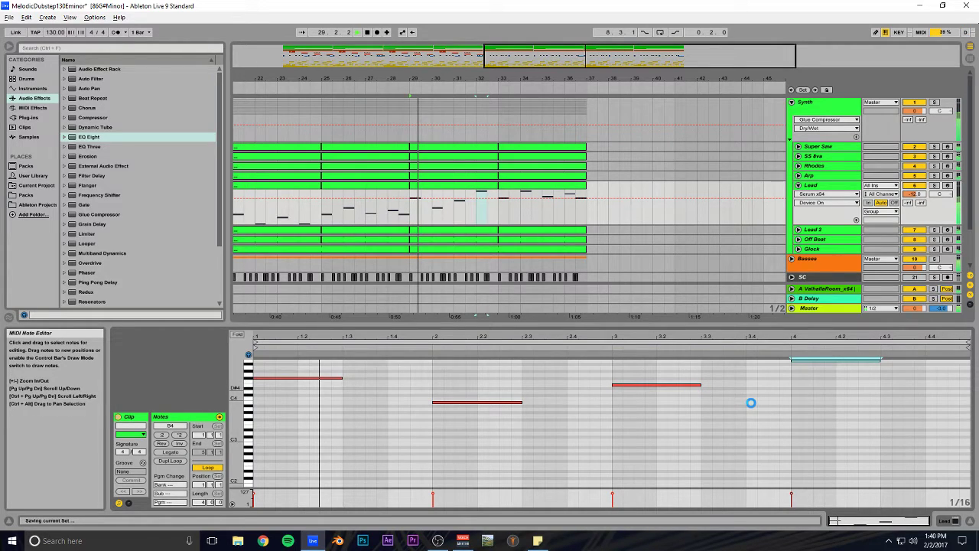
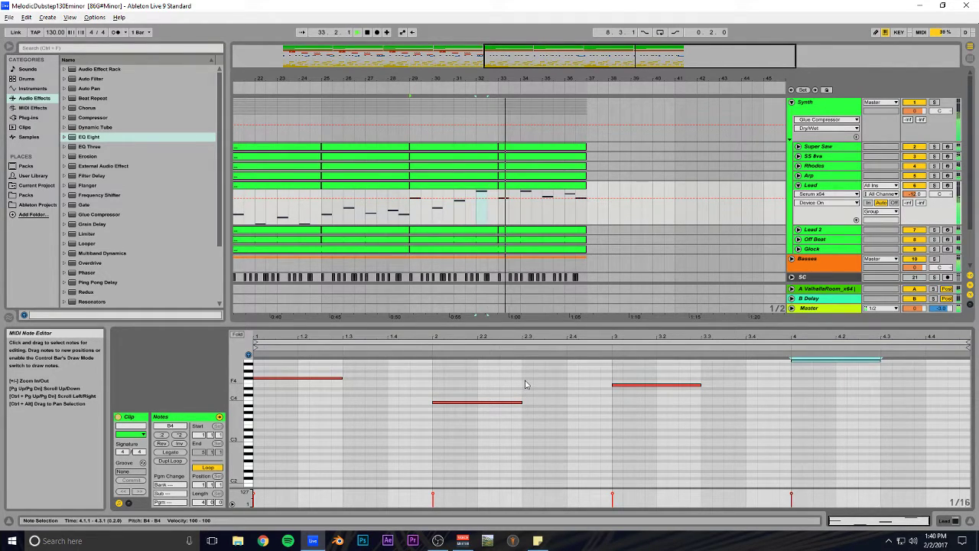
pyautogui.moveTo(528, 325); pyautogui.dragTo(528, 405)
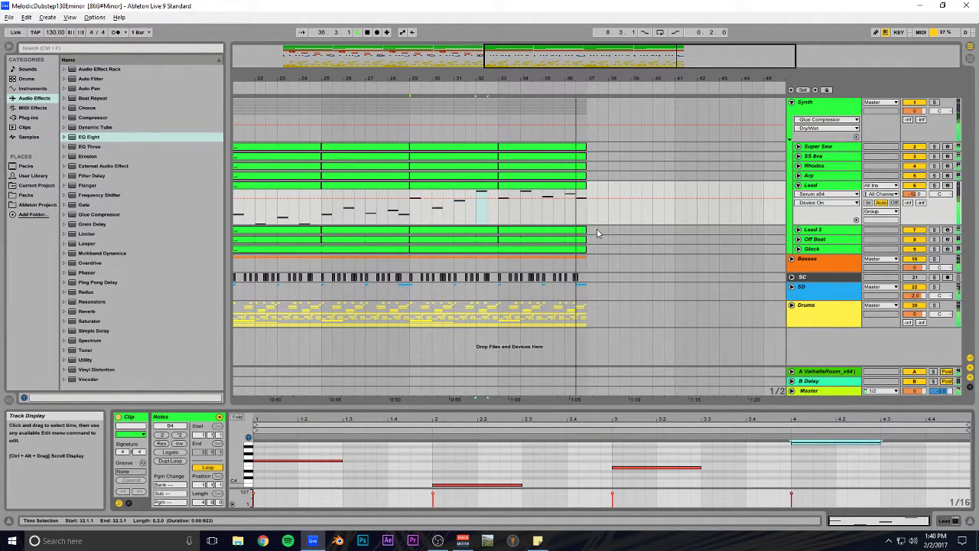
# Step: Shorten the note at 4.1.1 in the Lead clip at bar 33, fill the gap with two sixteenth notes starting on B4, and save
pyautogui.moveTo(593, 61); pyautogui.dragTo(646, 69)
pyautogui.doubleClick(519, 197)
pyautogui.press('space')
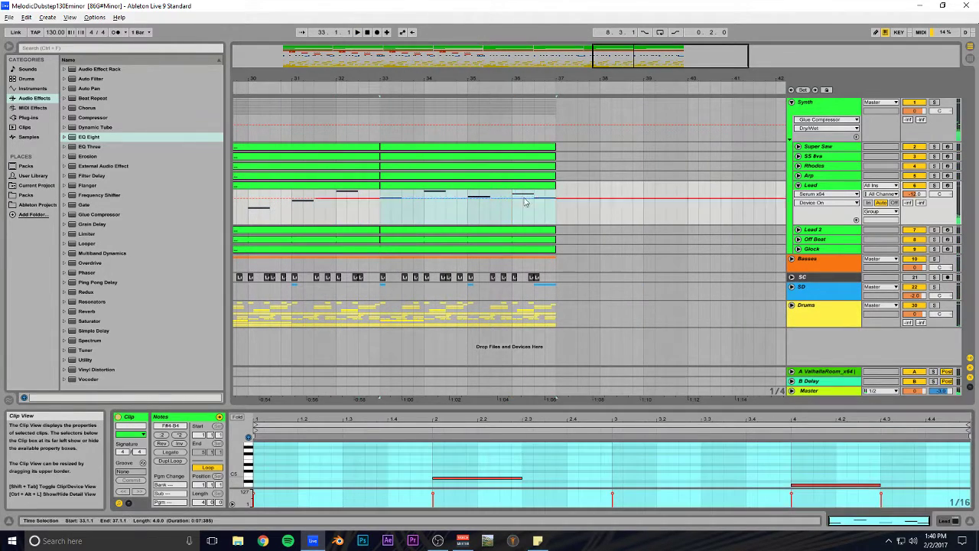
pyautogui.moveTo(646, 398); pyautogui.dragTo(646, 239)
pyautogui.moveTo(880, 319); pyautogui.dragTo(849, 319)
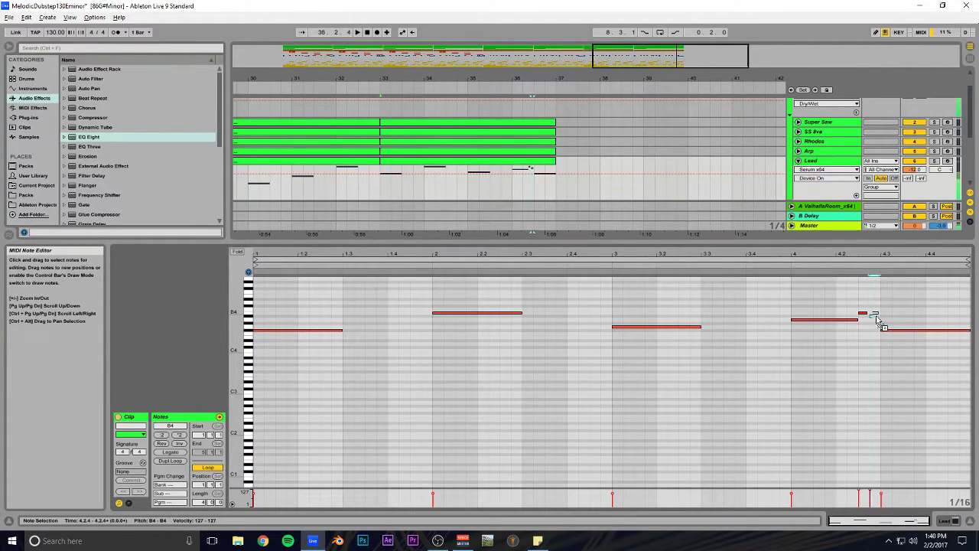
pyautogui.press('space')
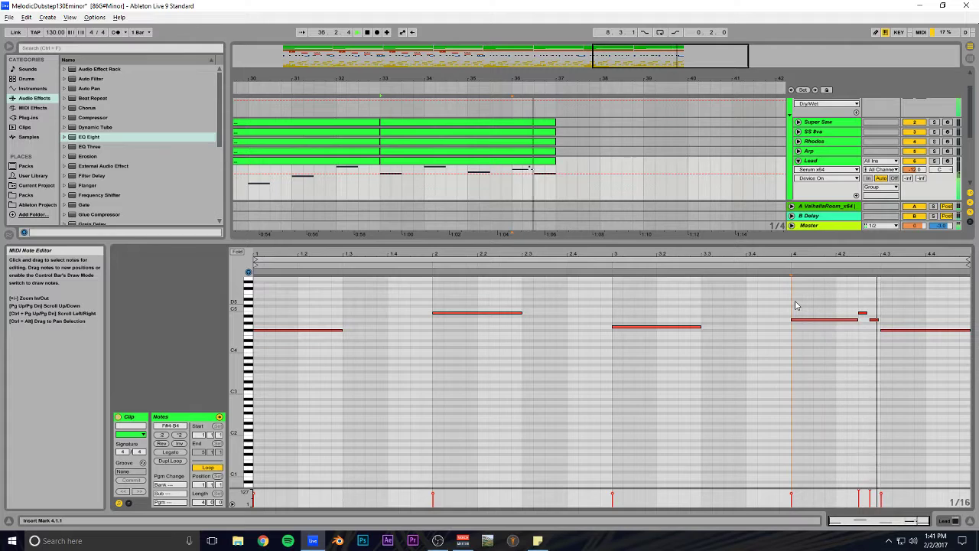
pyautogui.moveTo(655, 242); pyautogui.dragTo(655, 386)
pyautogui.hotkey('ctrl', 's')
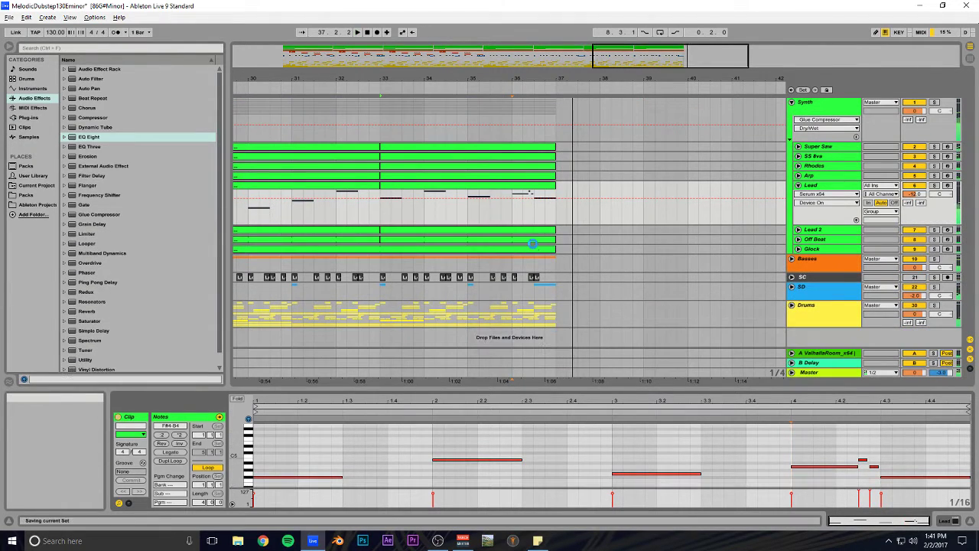
# Step: Unfold the Drums group in the arrangement, and briefly bring up the OBS window before returning to the set
pyautogui.doubleClick(634, 61)
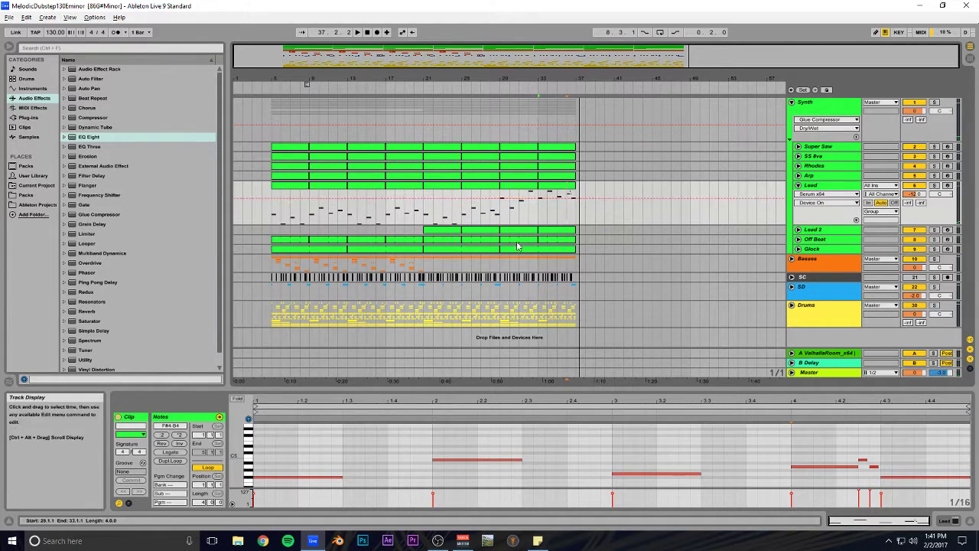
pyautogui.click(793, 306)
pyautogui.scroll(-3, 521, 272)
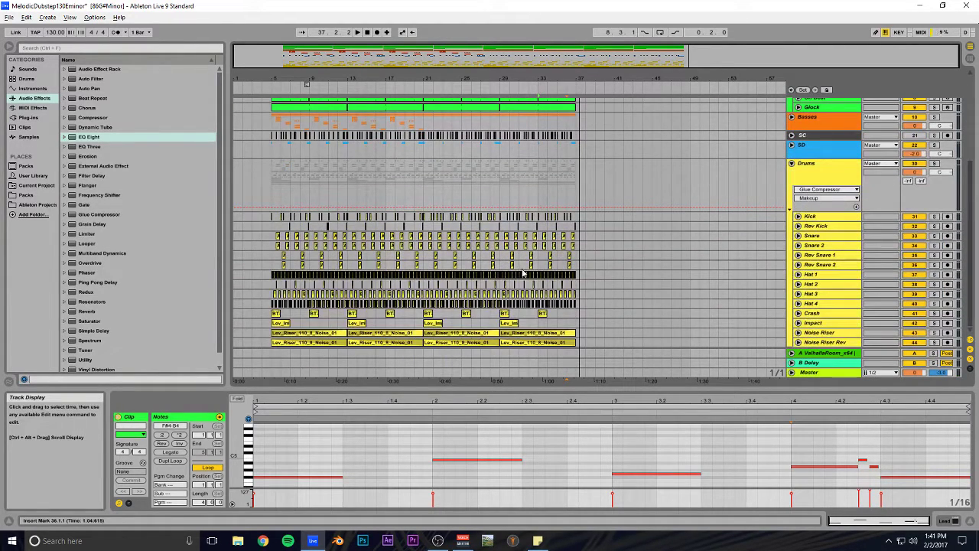
pyautogui.scroll(5, 475, 275)
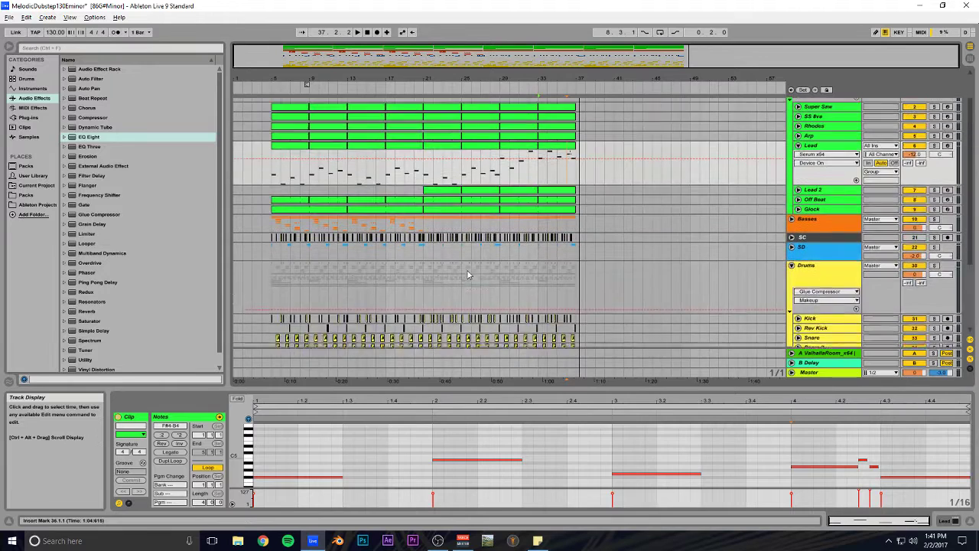
pyautogui.hotkey('alt', 'Tab')
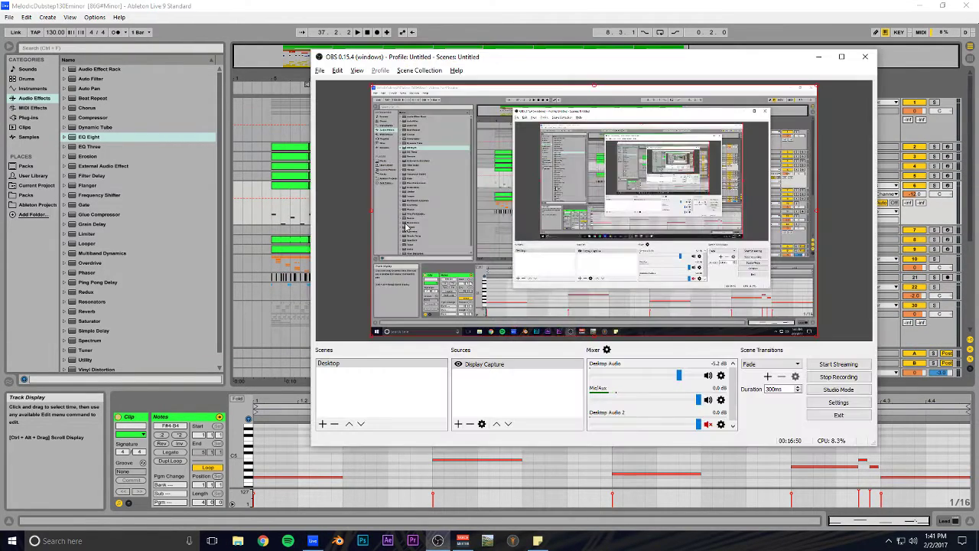
pyautogui.hotkey('alt', 'Tab')
# Step: Insert 28 bars of empty time at 3.1.1 so the whole arrangement starts at bar 33
pyautogui.moveTo(498, 61); pyautogui.dragTo(459, 109)
pyautogui.moveTo(366, 83); pyautogui.dragTo(401, 59)
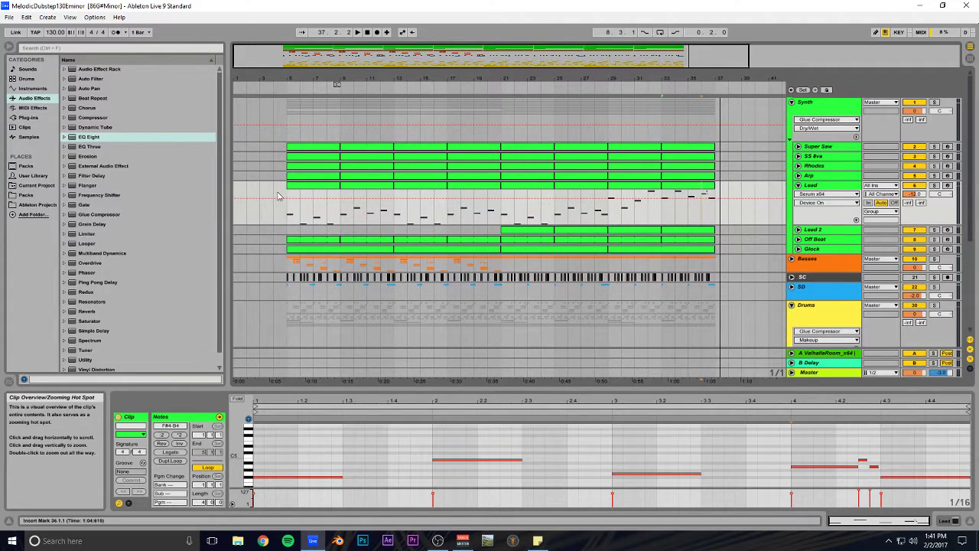
pyautogui.click(259, 213)
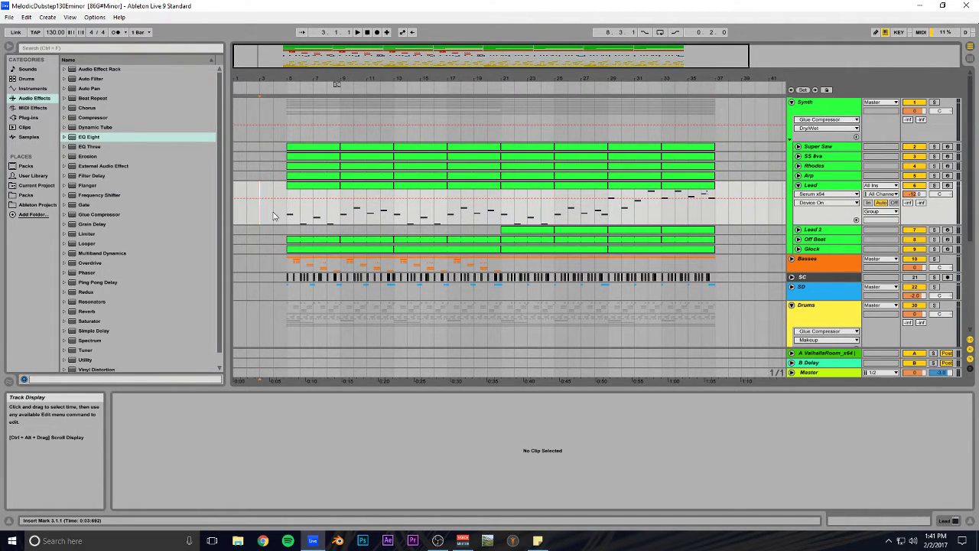
pyautogui.hotkey('ctrl', 'i')
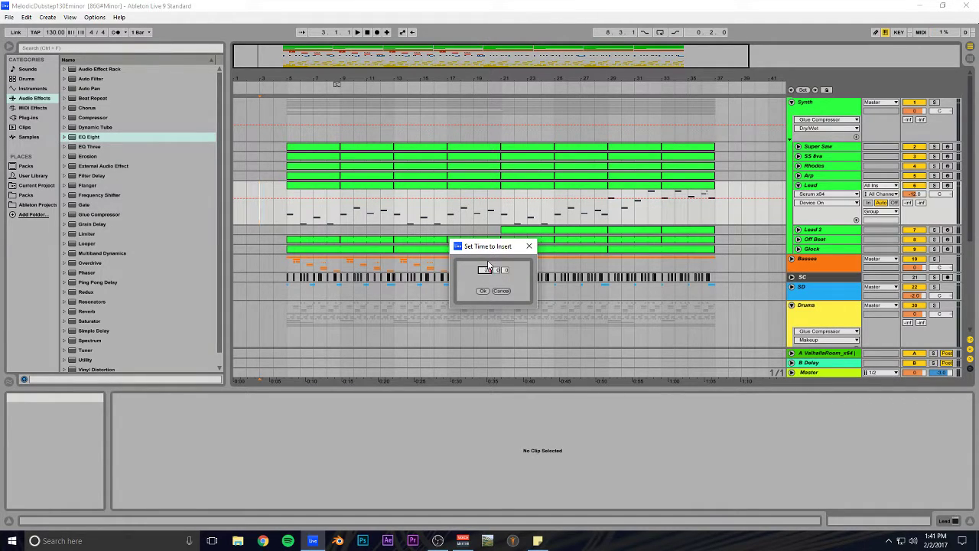
pyautogui.click(483, 291)
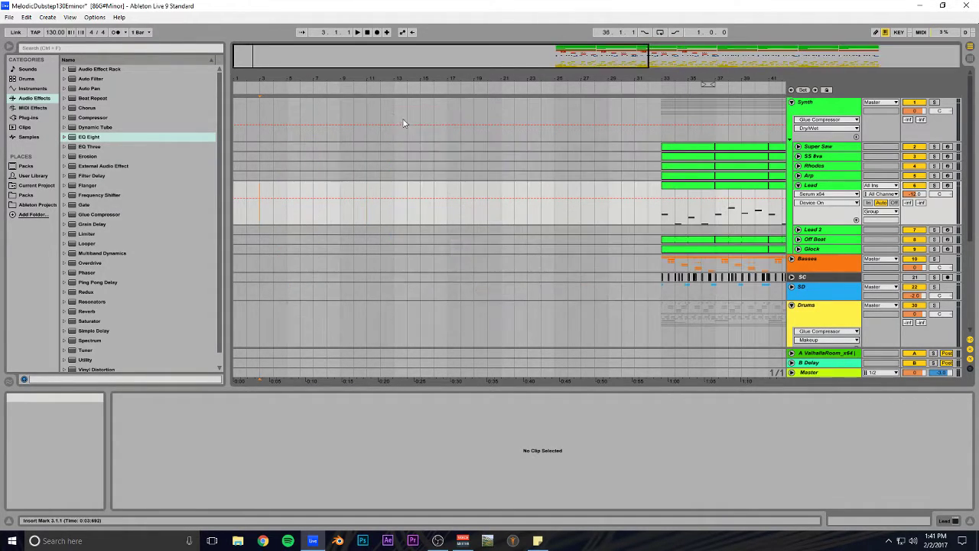
# Step: Place the insert marker at 33.1.1, fold the Lead track and save the set
pyautogui.moveTo(501, 56); pyautogui.dragTo(501, 169)
pyautogui.click(472, 168)
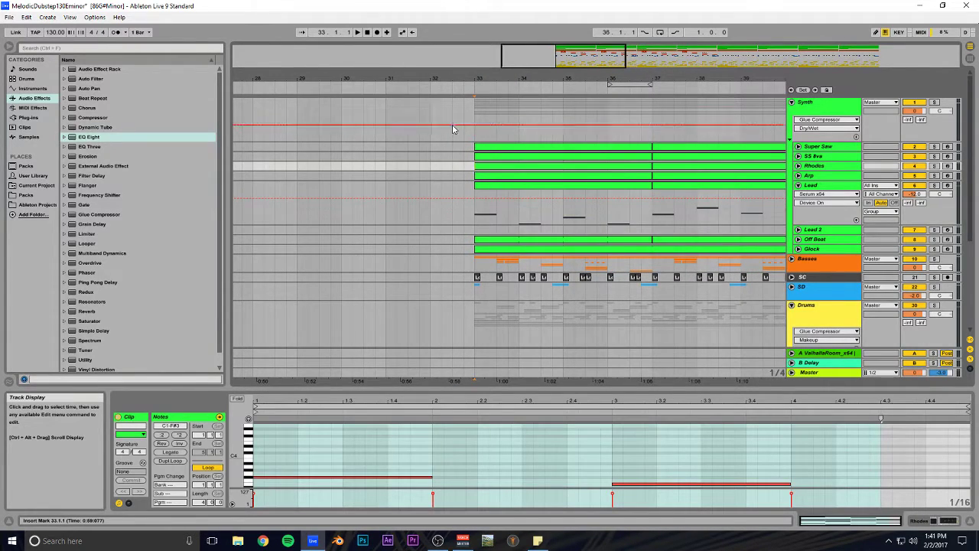
pyautogui.doubleClick(583, 51)
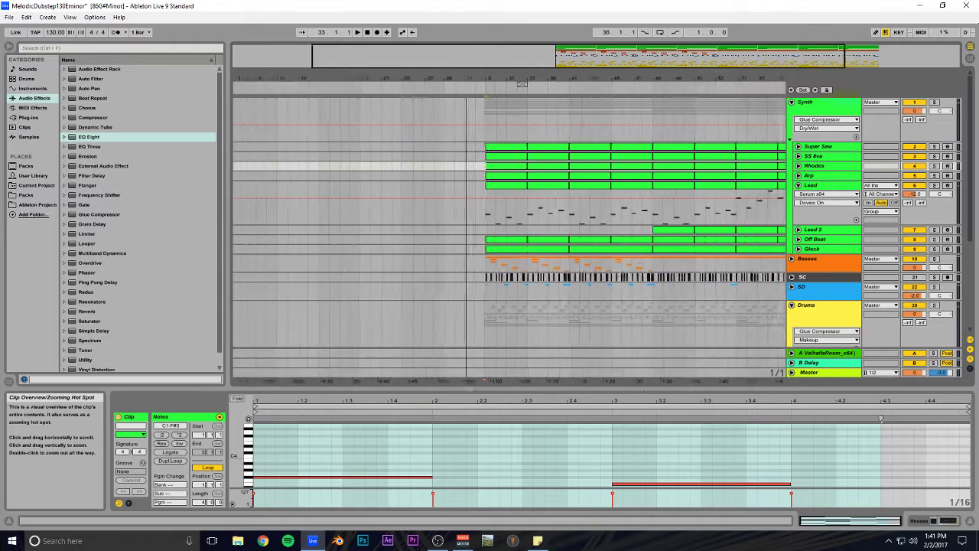
pyautogui.click(799, 185)
pyautogui.hotkey('ctrl', 's')
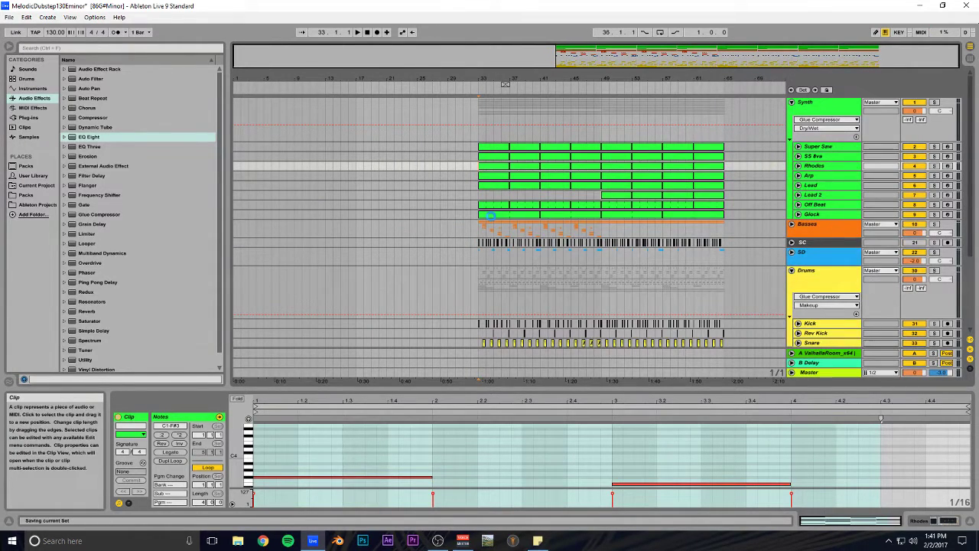
# Step: Copy the cymbal crash clip at bar 33 to 1.1.1 on the Crash track and play from there
pyautogui.scroll(-4, 416, 187)
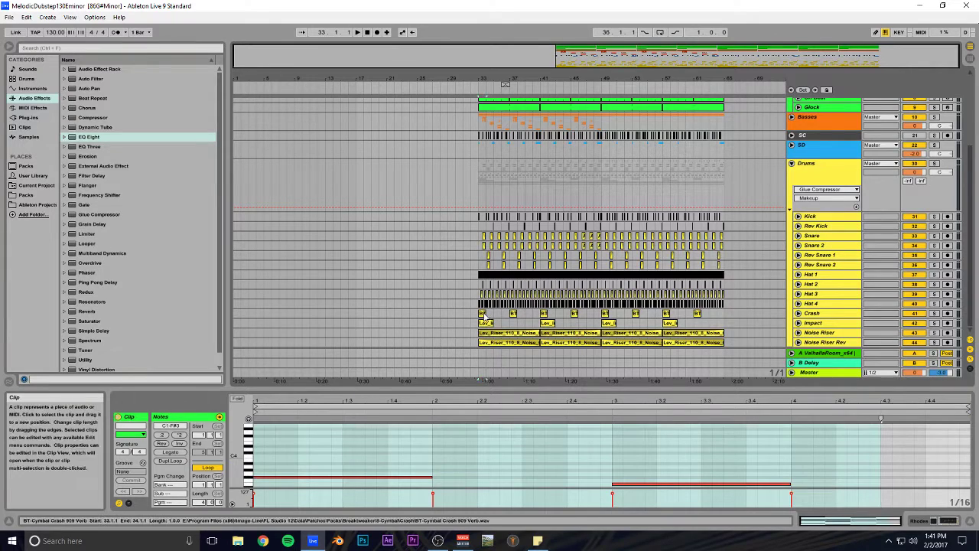
pyautogui.click(271, 315)
pyautogui.moveTo(235, 317); pyautogui.dragTo(236, 316)
pyautogui.press('space')
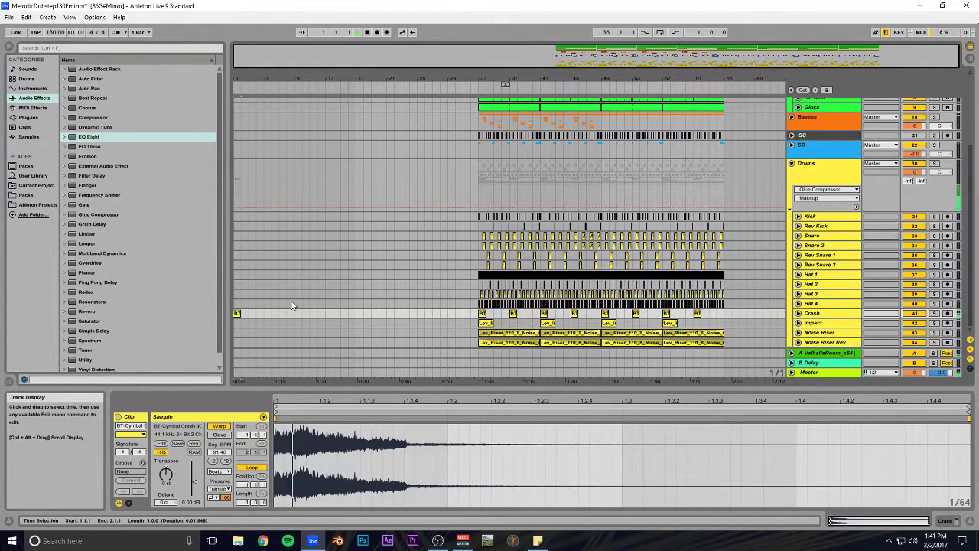
# Step: Copy the eight-bar Glock clip at bar 33 to 1.1.1 and play it from bar 1
pyautogui.moveTo(507, 78); pyautogui.dragTo(972, 459)
pyautogui.scroll(4, 420, 163)
pyautogui.moveTo(600, 78); pyautogui.dragTo(606, 53)
pyautogui.moveTo(683, 218); pyautogui.dragTo(243, 217)
pyautogui.press('space')
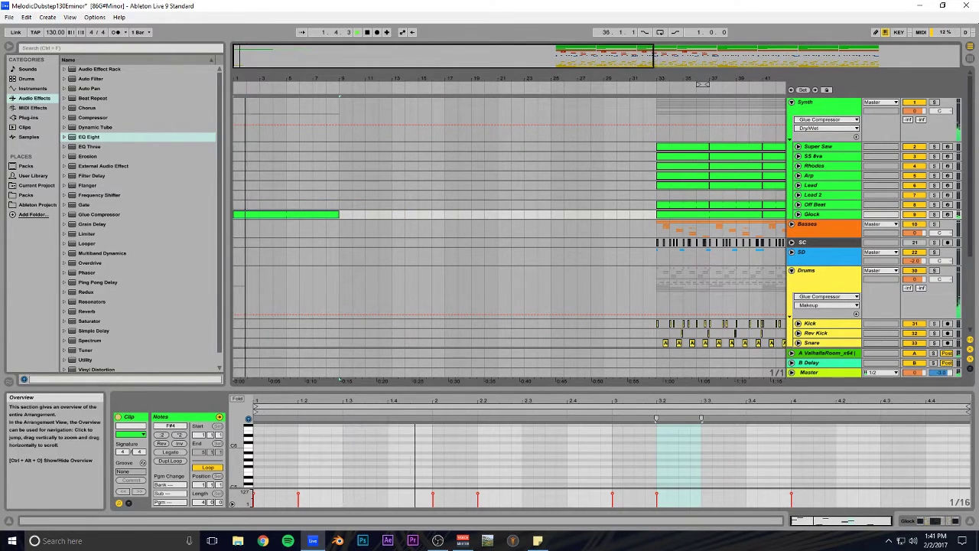
# Step: Copy the four-bar Rhodes clip at bar 33 to bar 1, play it, duplicate it to bar 5 and save the set
pyautogui.moveTo(763, 79); pyautogui.dragTo(528, 55)
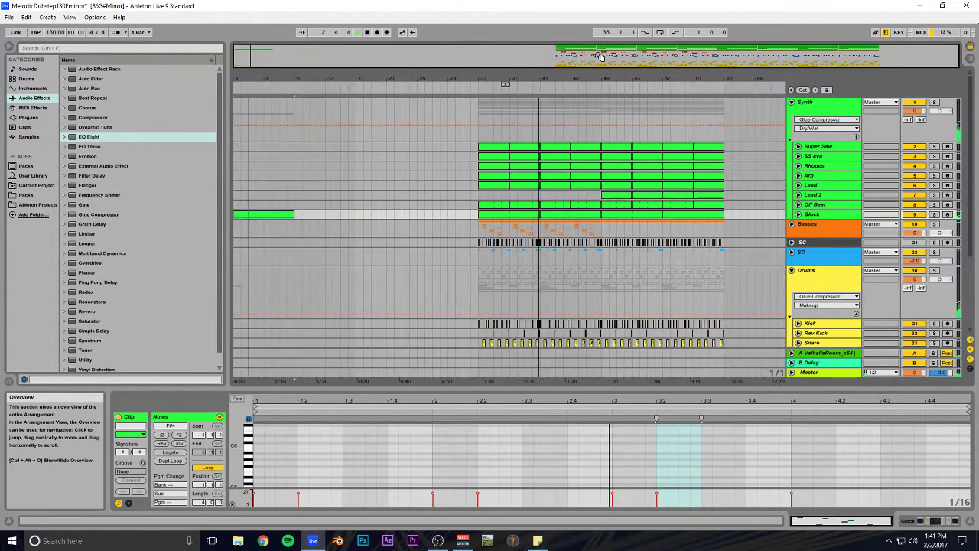
pyautogui.click(498, 170)
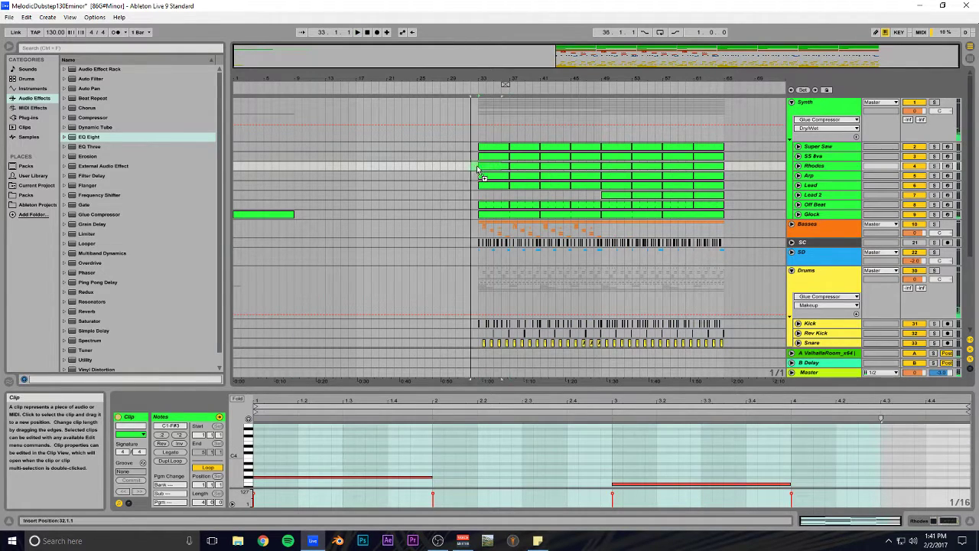
pyautogui.click(239, 169)
pyautogui.press('space')
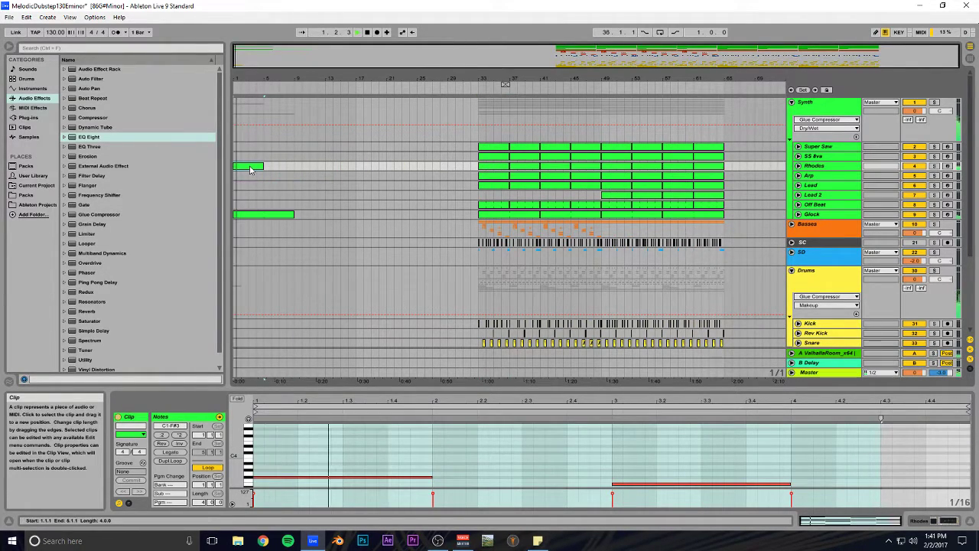
pyautogui.moveTo(376, 59); pyautogui.dragTo(374, 115)
pyautogui.scroll(-3, 440, 168)
pyautogui.scroll(2, 440, 168)
pyautogui.hotkey('ctrl', 's')
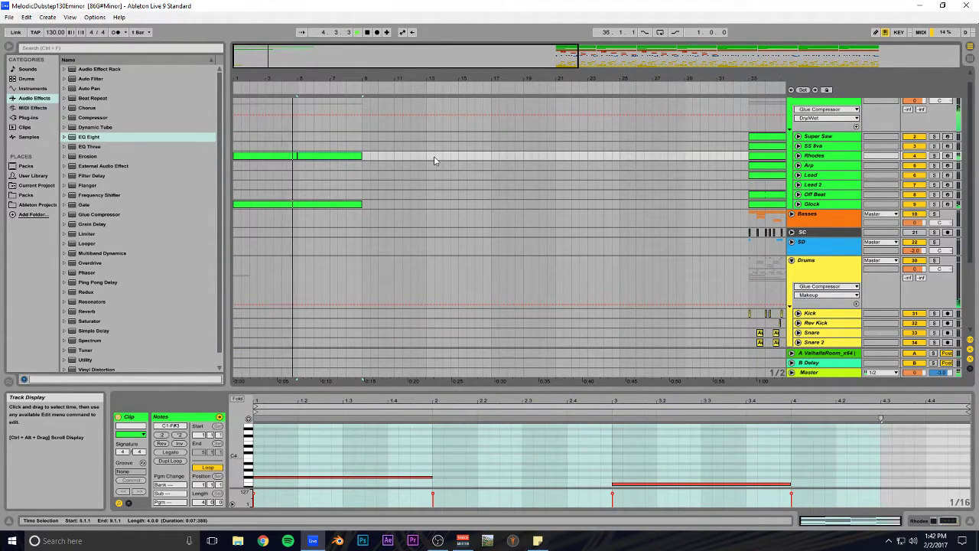
# Step: Copy the first kick clip at 33.1.1 to 9.1.1 on the Kick track
pyautogui.moveTo(411, 63); pyautogui.dragTo(411, 44)
pyautogui.scroll(-4, 393, 192)
pyautogui.scroll(3, 328, 210)
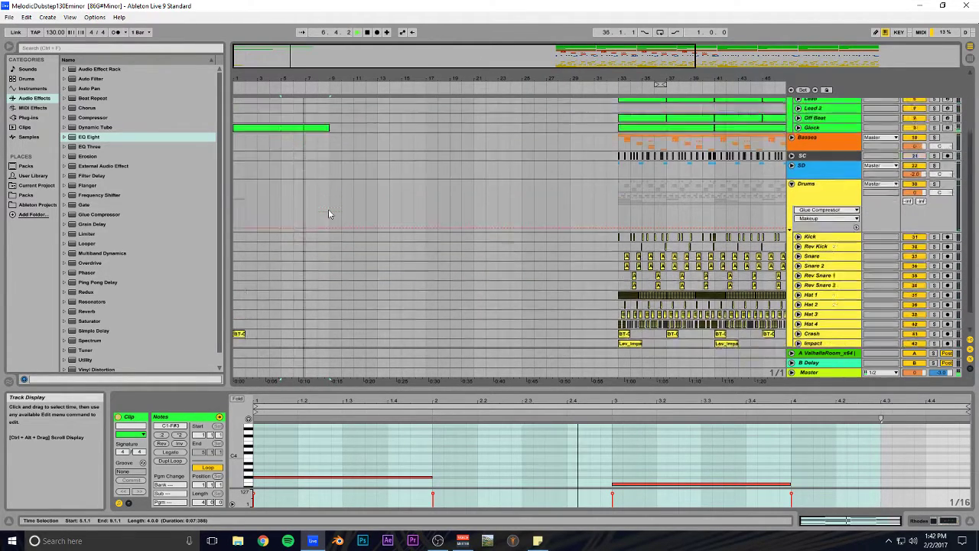
pyautogui.scroll(-5, 403, 218)
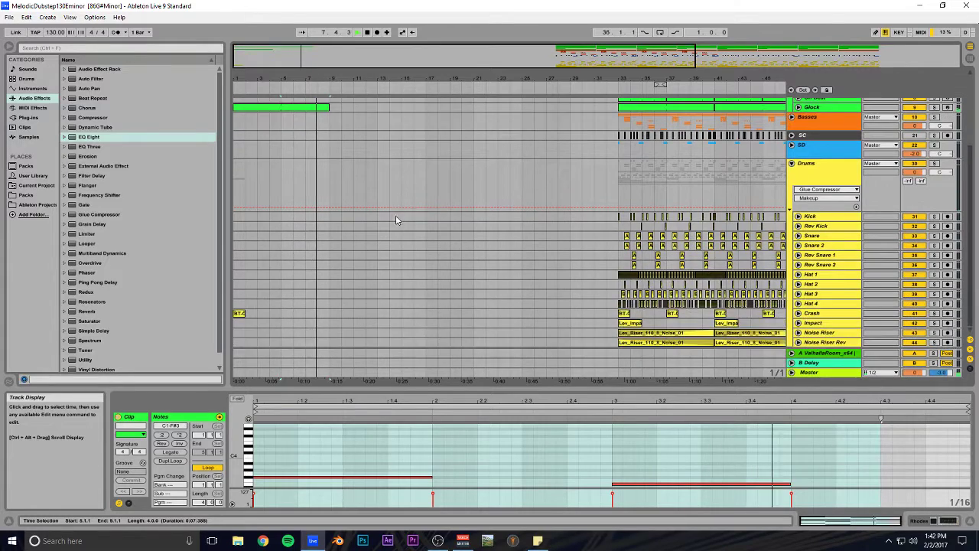
pyautogui.scroll(3, 390, 218)
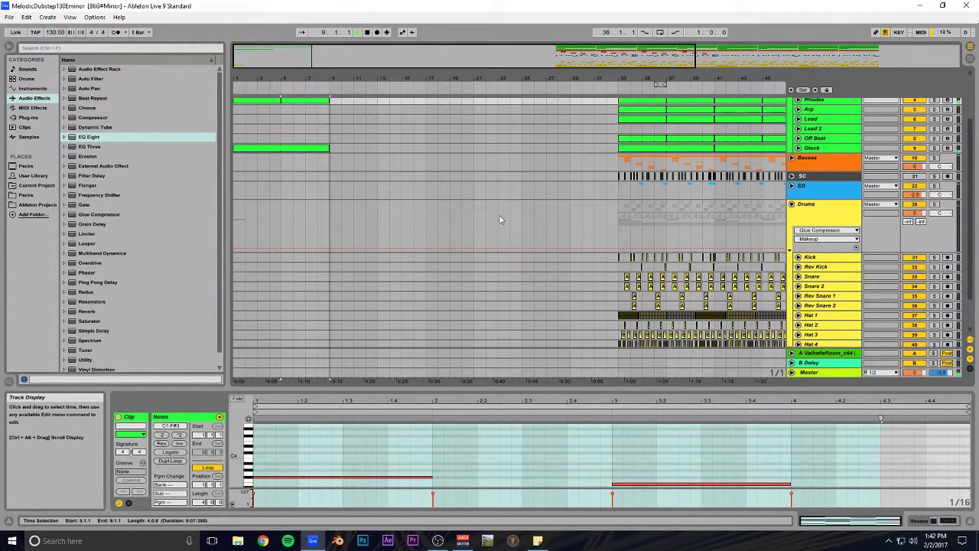
pyautogui.click(462, 257)
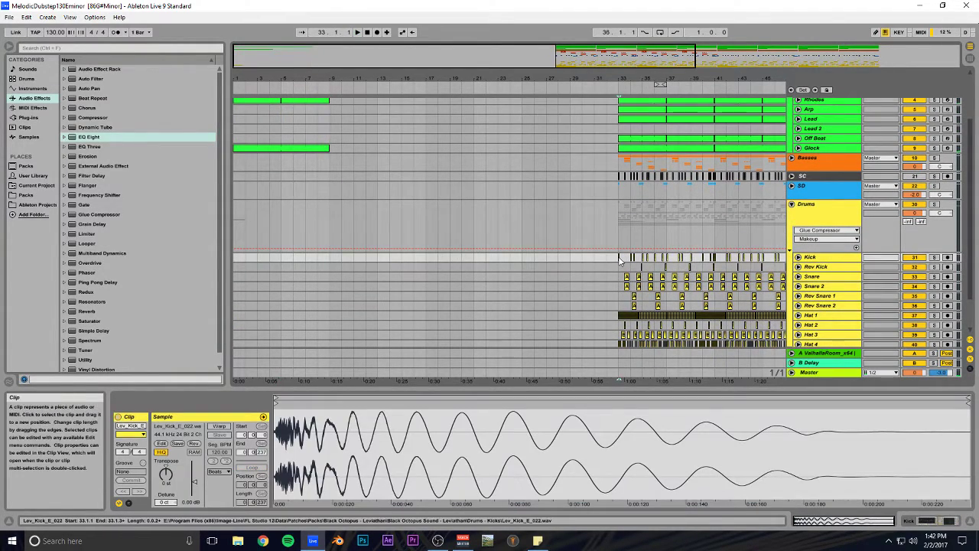
pyautogui.click(338, 259)
pyautogui.click(330, 258)
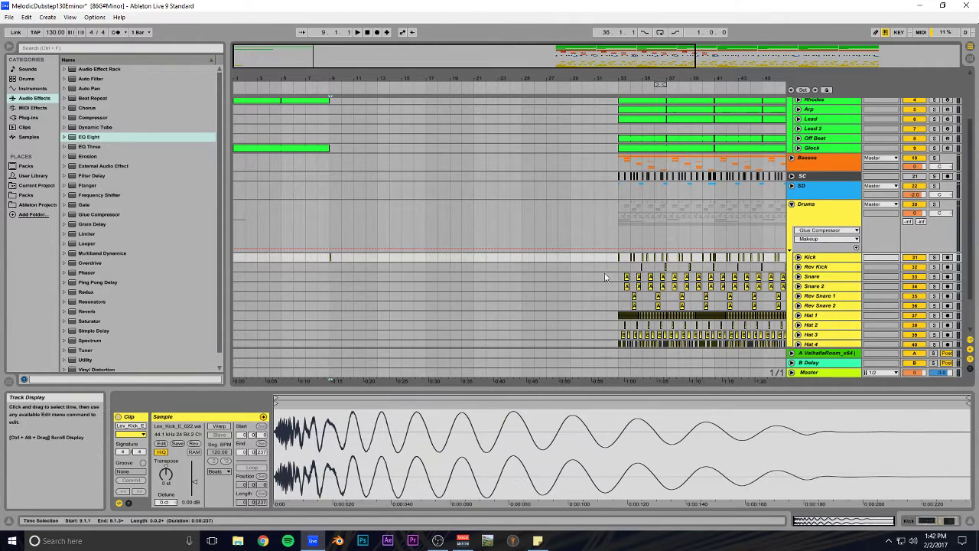
# Step: Copy the Snare and Snare 2 clips at 33.3.1 to 9.3.1, and play the arrangement from bar 9
pyautogui.moveTo(547, 73); pyautogui.dragTo(492, 130)
pyautogui.click(648, 277)
pyautogui.keyDown('shift'); pyautogui.click(649, 287); pyautogui.keyUp('shift')
pyautogui.moveTo(501, 78); pyautogui.dragTo(590, 75)
pyautogui.moveTo(737, 285); pyautogui.dragTo(192, 286)
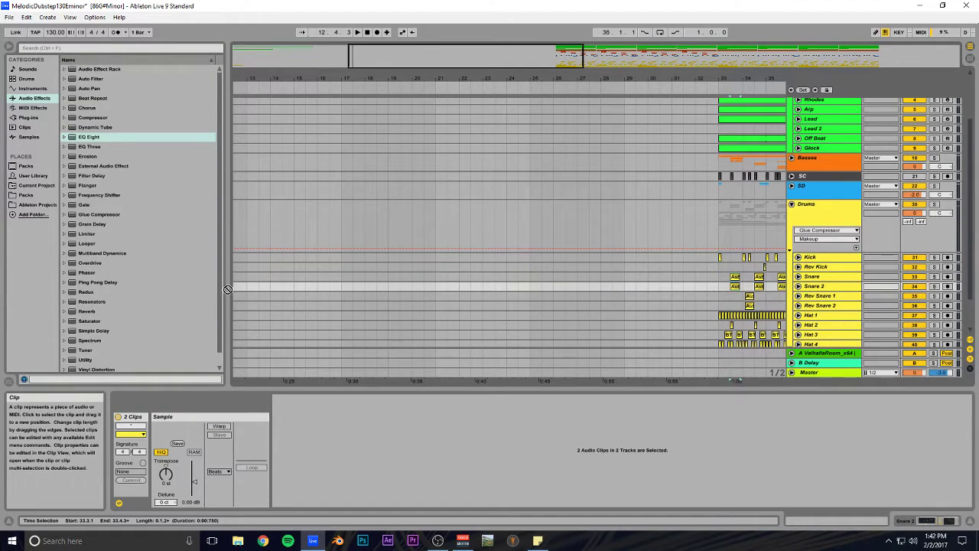
pyautogui.moveTo(238, 293)
pyautogui.mouseDown()
pyautogui.moveTo(227, 287)
pyautogui.moveTo(240, 296)
pyautogui.moveTo(329, 283)
pyautogui.moveTo(314, 278)
pyautogui.mouseUp()
pyautogui.click(302, 279)
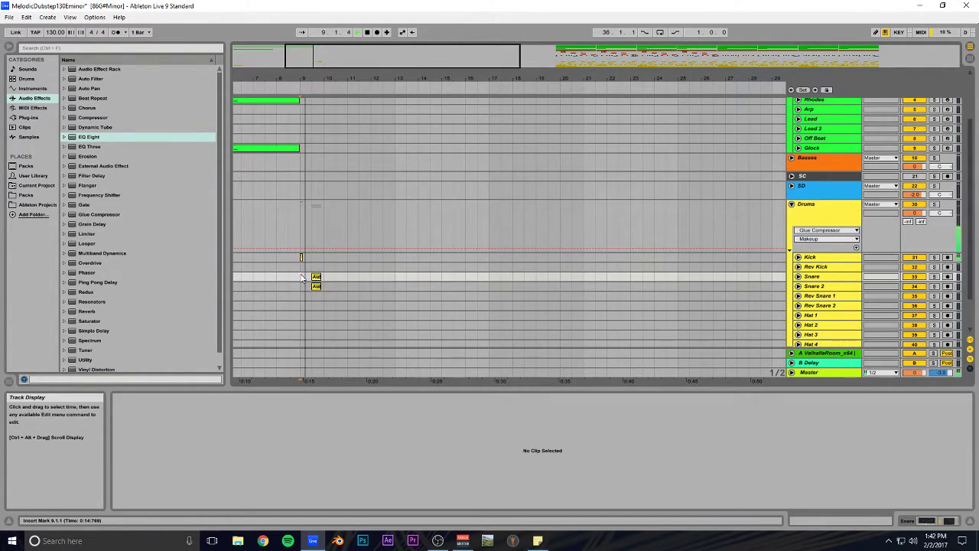
pyautogui.moveTo(409, 50); pyautogui.dragTo(344, 48)
pyautogui.press('space')
# Step: Select the Hat 1 to Hat 4 clips from 33.1.1 to 35.1.1 for copying to bar 9
pyautogui.scroll(-2, 524, 207)
pyautogui.moveTo(524, 78); pyautogui.dragTo(566, 58)
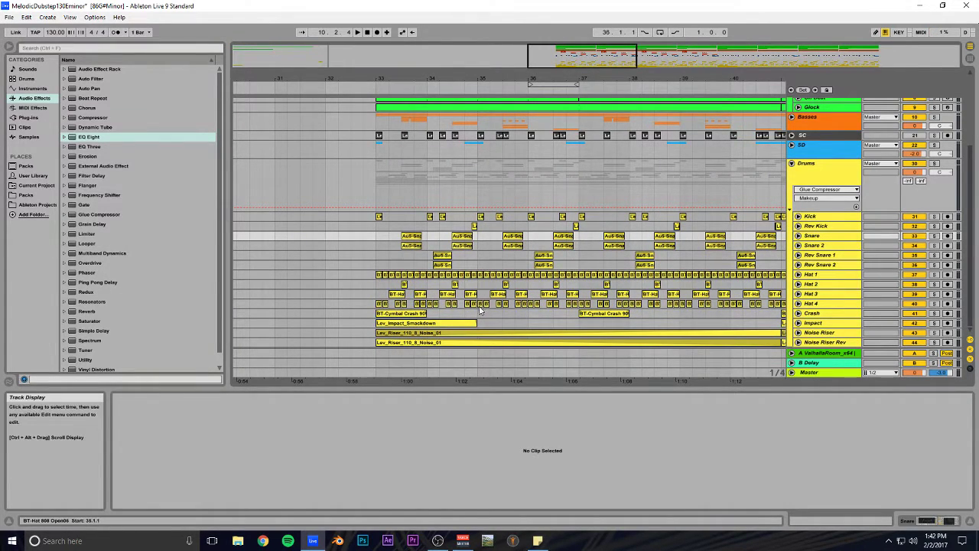
pyautogui.moveTo(451, 81); pyautogui.dragTo(424, 104)
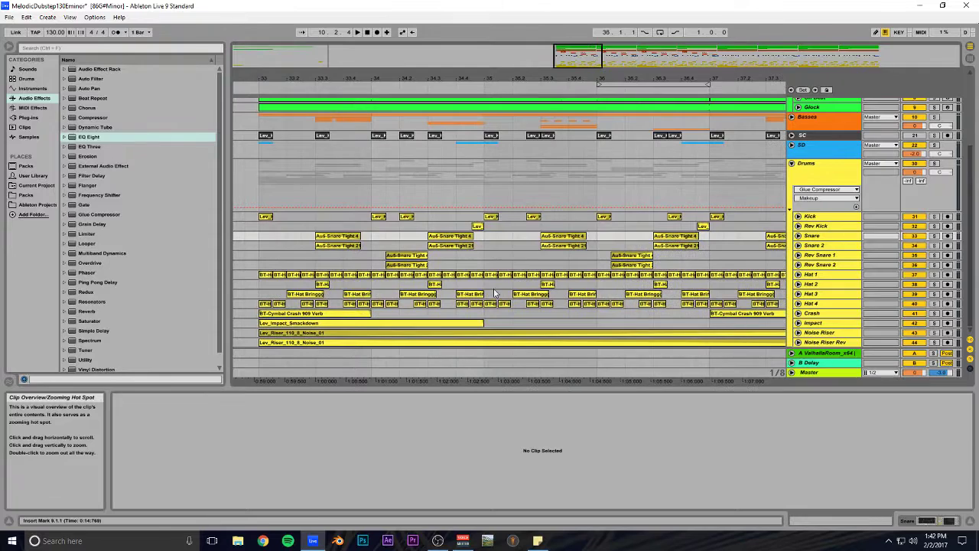
pyautogui.moveTo(486, 306); pyautogui.dragTo(261, 275)
pyautogui.moveTo(667, 63); pyautogui.dragTo(324, 63)
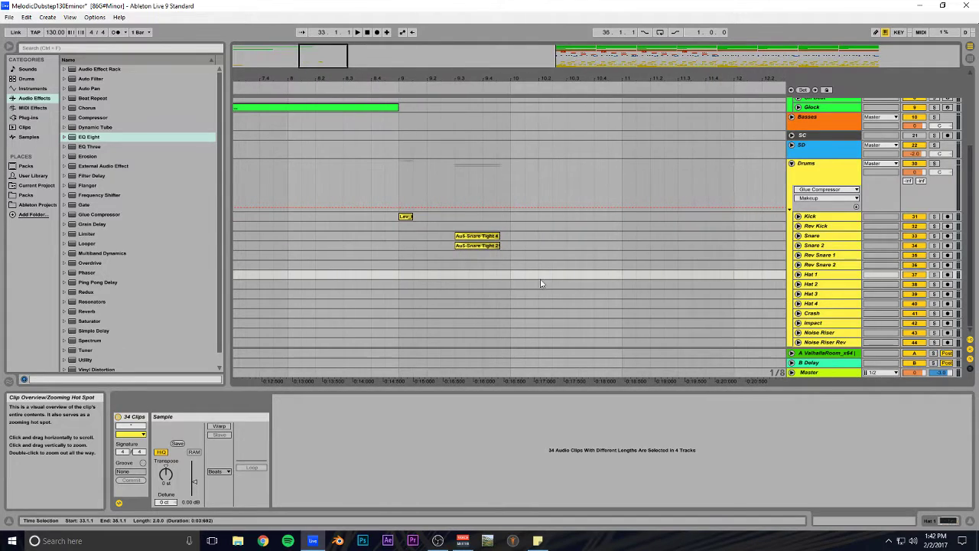
# Step: Paste the copied two-bar hat pattern at bar 9 on the Hat tracks and play it back
pyautogui.click(399, 280)
pyautogui.hotkey('ctrl', 'v')
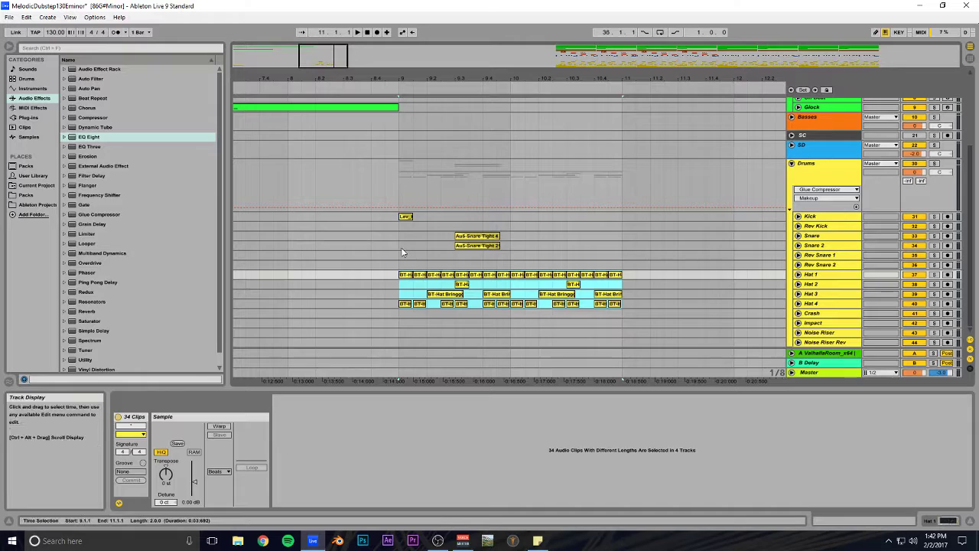
pyautogui.click(403, 248)
pyautogui.press('space')
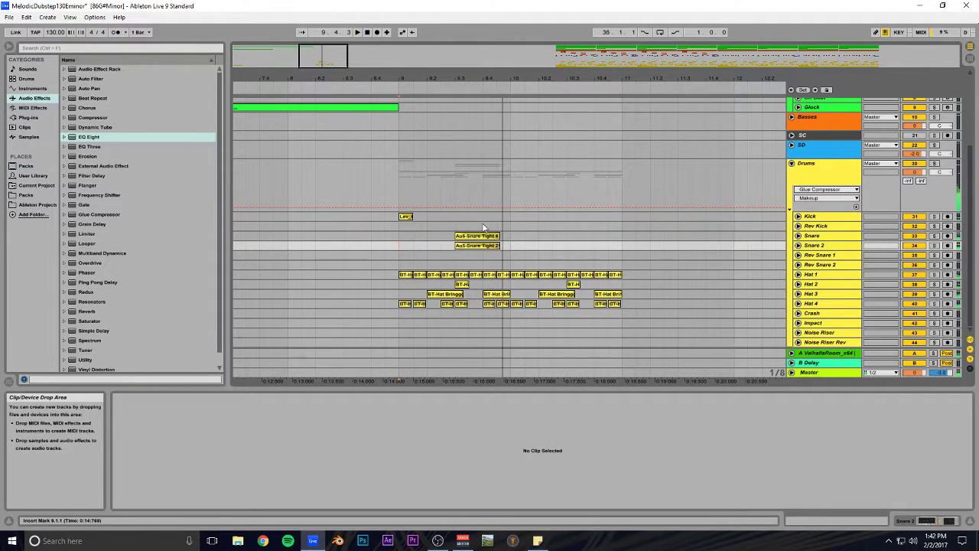
# Step: Duplicate the Rhodes and Glock clips of bars 1 to 9 so they also fill bars 9 to 17
pyautogui.scroll(3, 408, 179)
pyautogui.click(368, 159)
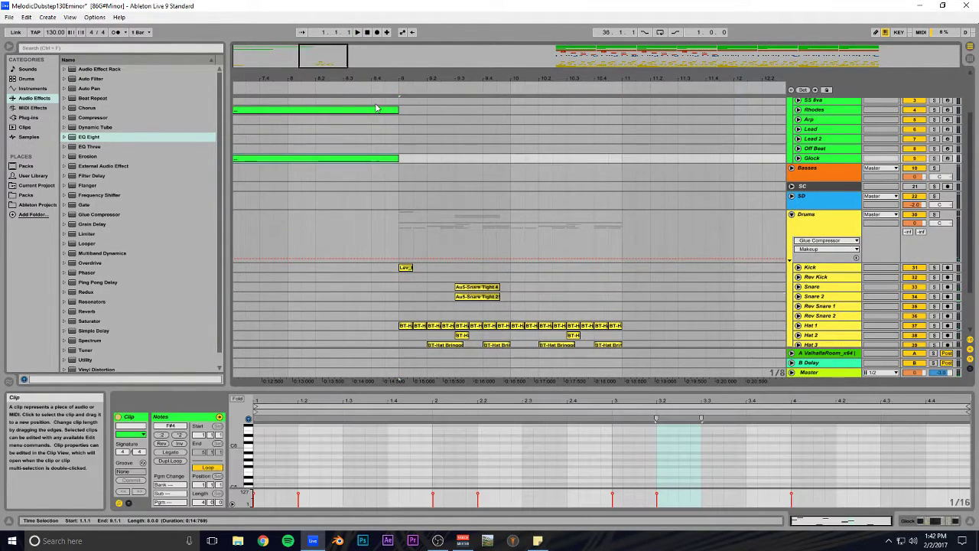
pyautogui.keyDown('shift'); pyautogui.click(378, 110); pyautogui.keyUp('shift')
pyautogui.hotkey('ctrl', 'd')
# Step: Unfold the Basses group, copy the Sub clip from bar 33 to bars 9 and 13, and play the arrangement from the start
pyautogui.moveTo(381, 57); pyautogui.dragTo(344, 46)
pyautogui.moveTo(588, 78); pyautogui.dragTo(594, 53)
pyautogui.scroll(4, 658, 207)
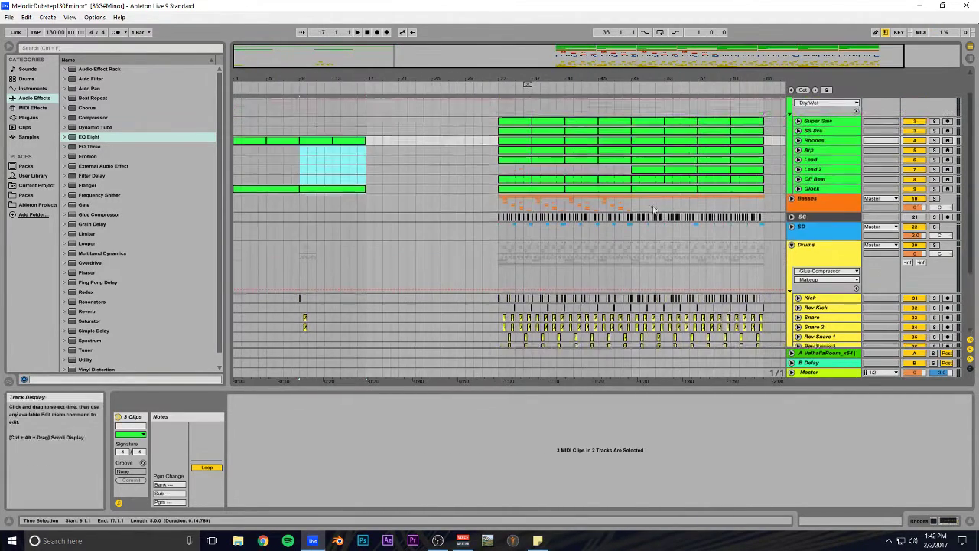
pyautogui.click(791, 209)
pyautogui.scroll(-3, 465, 240)
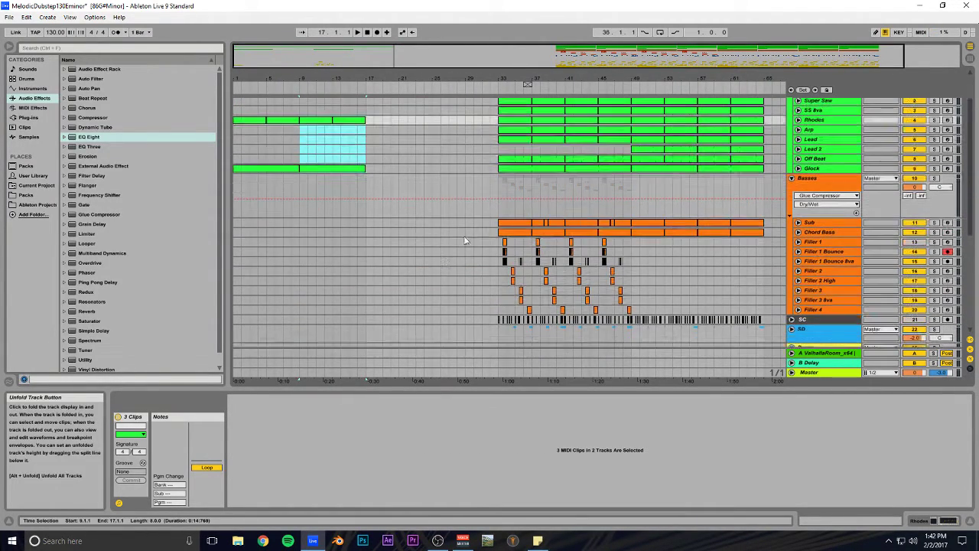
pyautogui.click(510, 225)
pyautogui.moveTo(511, 226); pyautogui.dragTo(312, 232)
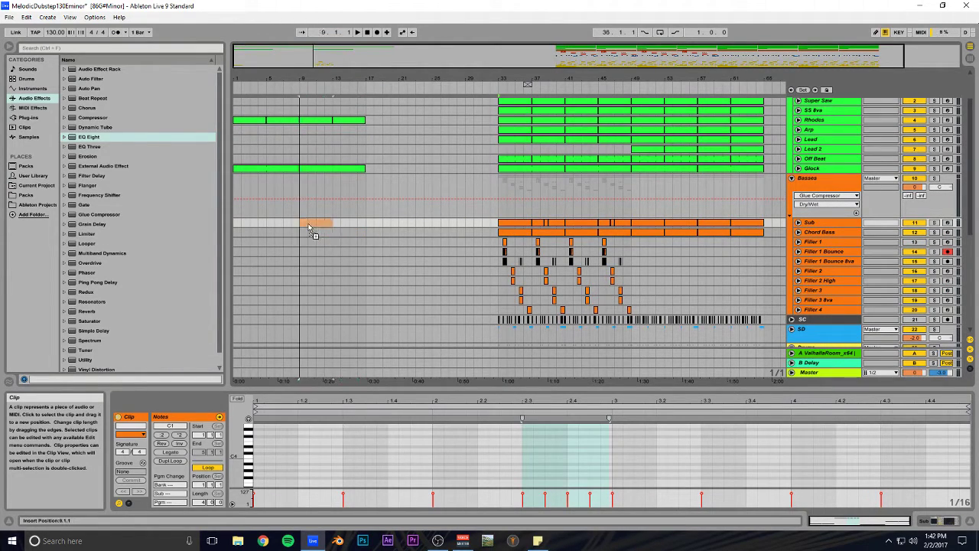
pyautogui.hotkey('ctrl', 'd')
pyautogui.click(275, 197)
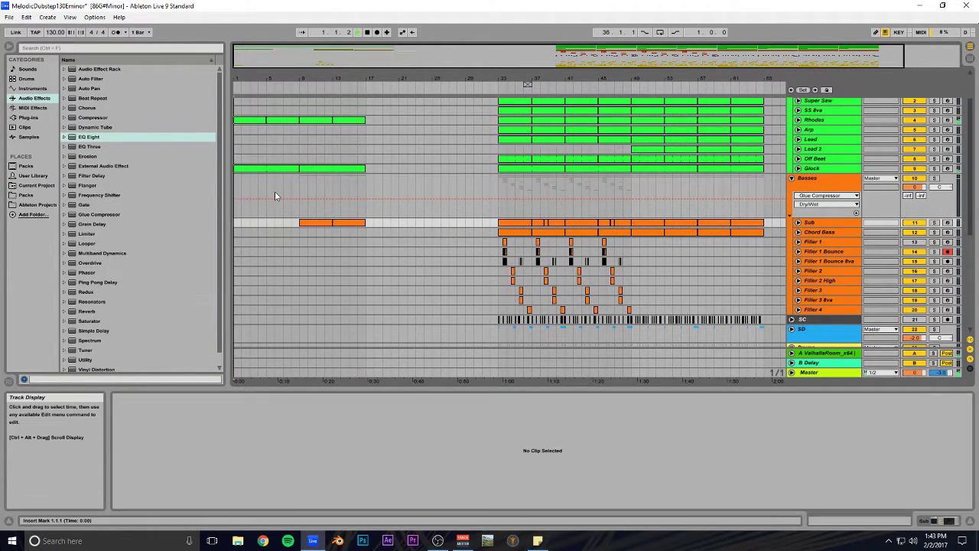
pyautogui.press('space')
pyautogui.scroll(-4, 322, 215)
pyautogui.scroll(4, 348, 232)
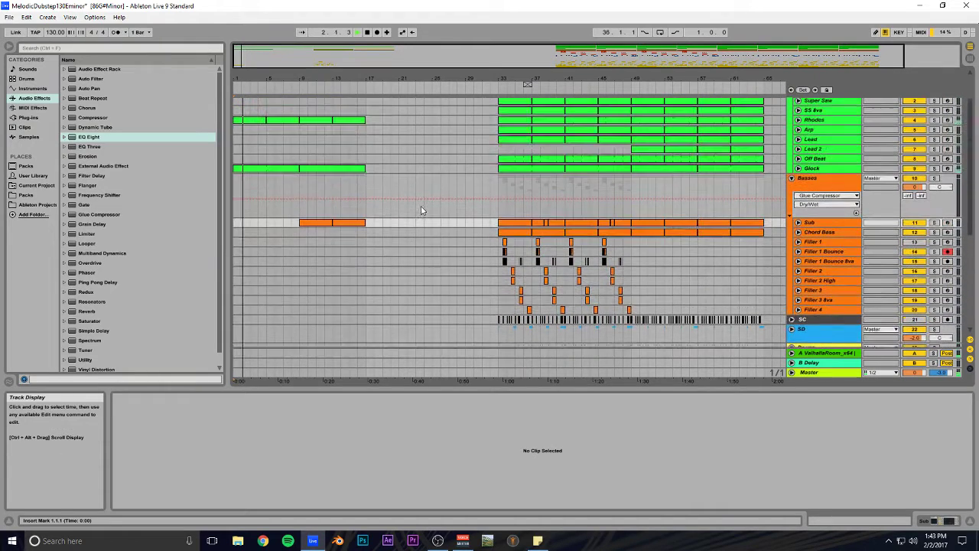
# Step: Copy the Arp clip from bar 33 to bar 9, duplicate it at bar 13, and save the set
pyautogui.moveTo(448, 53)
pyautogui.mouseDown()
pyautogui.moveTo(459, 77)
pyautogui.moveTo(453, 56)
pyautogui.mouseUp()
pyautogui.scroll(1, 533, 163)
pyautogui.moveTo(525, 162); pyautogui.dragTo(315, 159)
pyautogui.hotkey('ctrl', 'd')
pyautogui.hotkey('ctrl', 's')
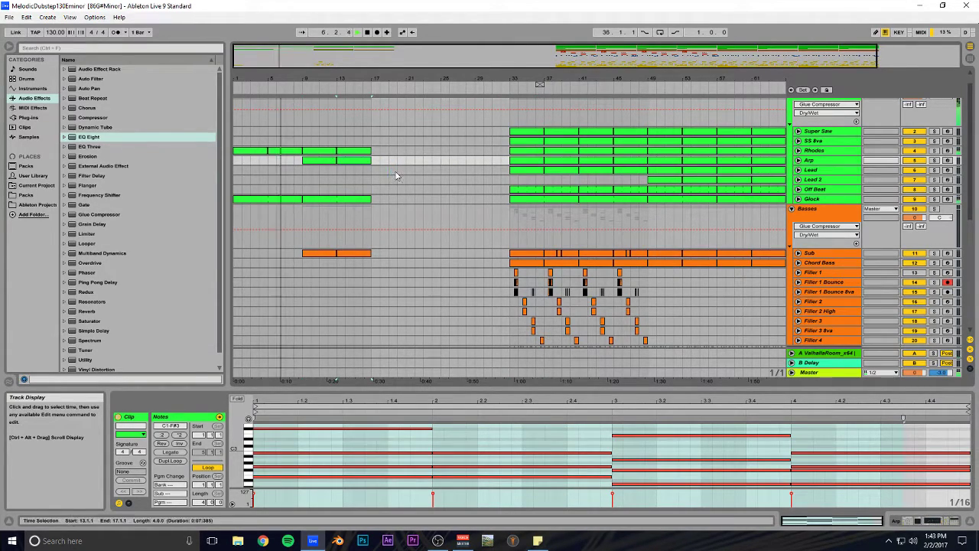
# Step: Duplicate the Snare and Snare 2 clips at 9.3 so they also play at 10.3, leaving 10.1 empty
pyautogui.scroll(-3, 335, 207)
pyautogui.scroll(-6, 337, 207)
pyautogui.moveTo(397, 64); pyautogui.dragTo(319, 176)
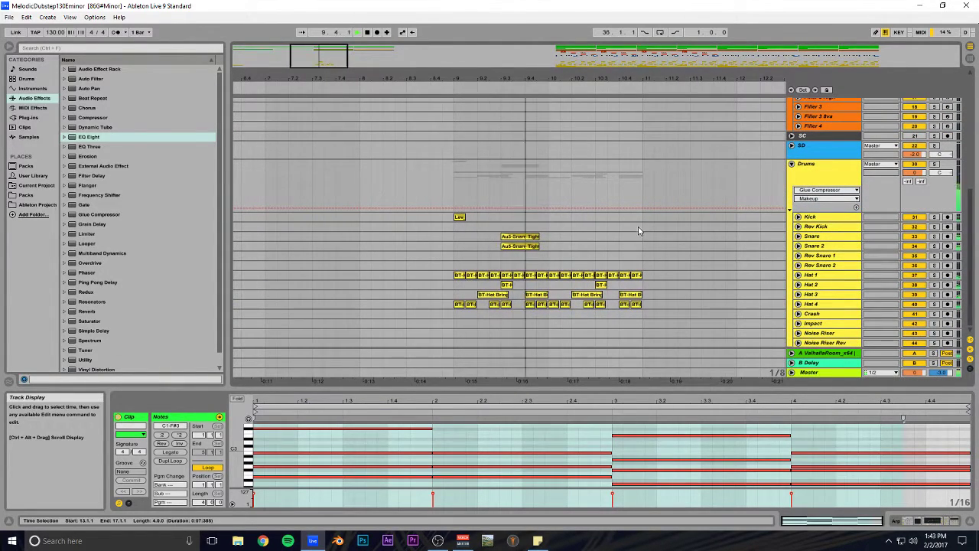
pyautogui.click(541, 221)
pyautogui.moveTo(447, 253); pyautogui.dragTo(525, 253)
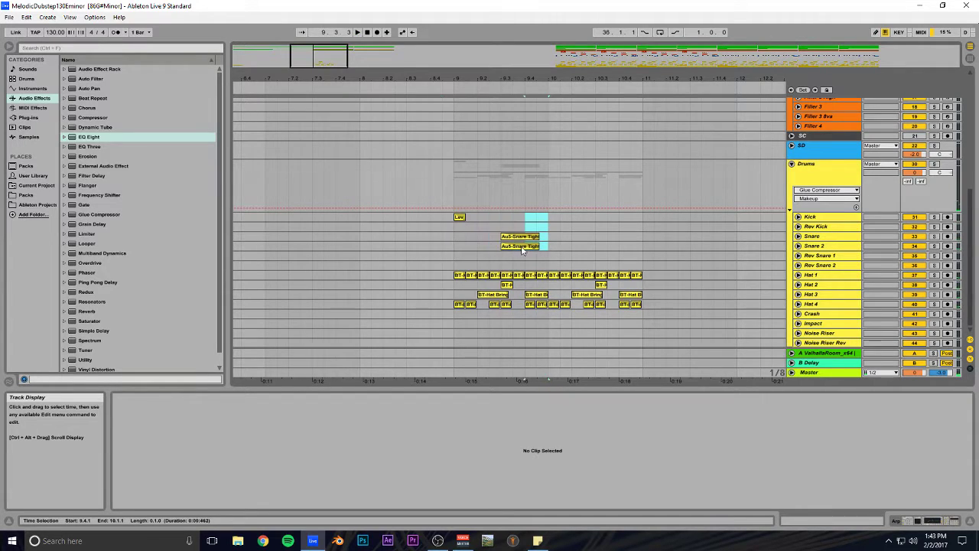
pyautogui.click(505, 245)
pyautogui.hotkey('ctrl', 'd')
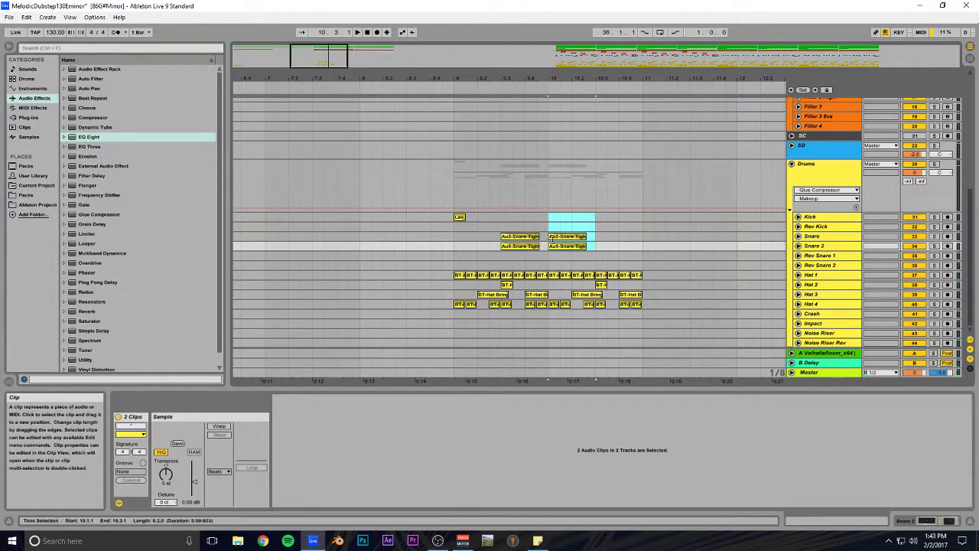
pyautogui.hotkey('ctrl', 'd')
pyautogui.moveTo(616, 243); pyautogui.dragTo(617, 243)
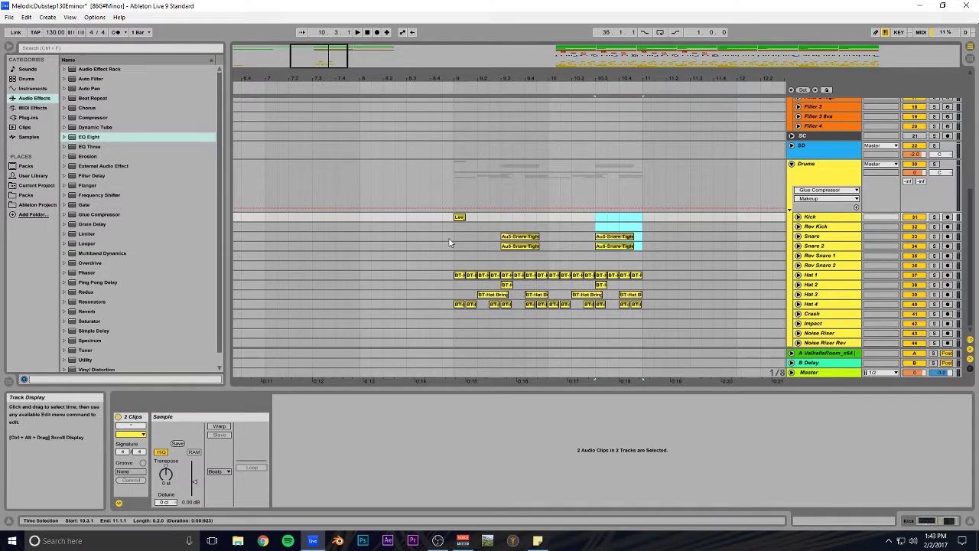
# Step: Place copies of the sidechain kick clip on the SC track at 9.1, 9.3 and 10.3
pyautogui.scroll(3, 564, 242)
pyautogui.moveTo(344, 56); pyautogui.dragTo(345, 38)
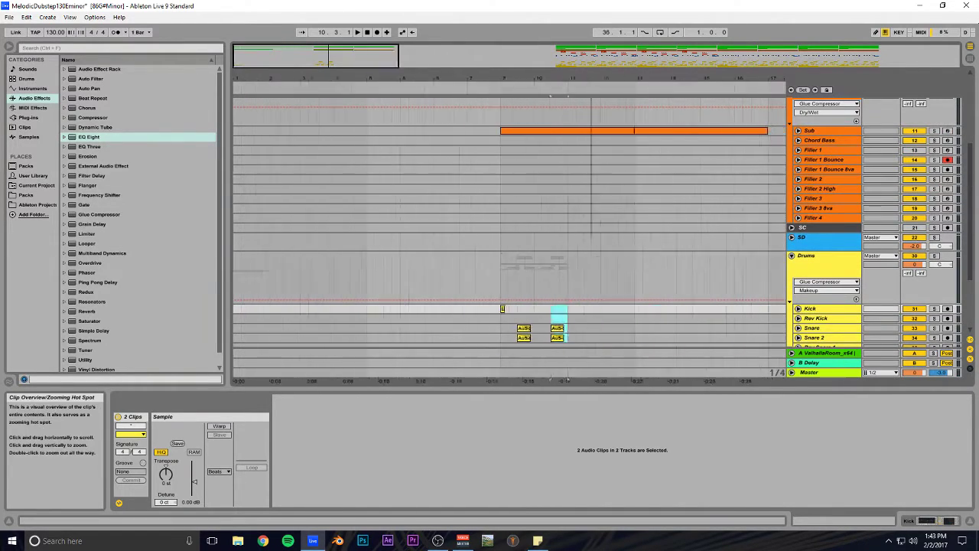
pyautogui.click(621, 230)
pyautogui.click(360, 240)
pyautogui.moveTo(334, 232); pyautogui.dragTo(334, 230)
pyautogui.moveTo(358, 51); pyautogui.dragTo(316, 82)
pyautogui.click(390, 229)
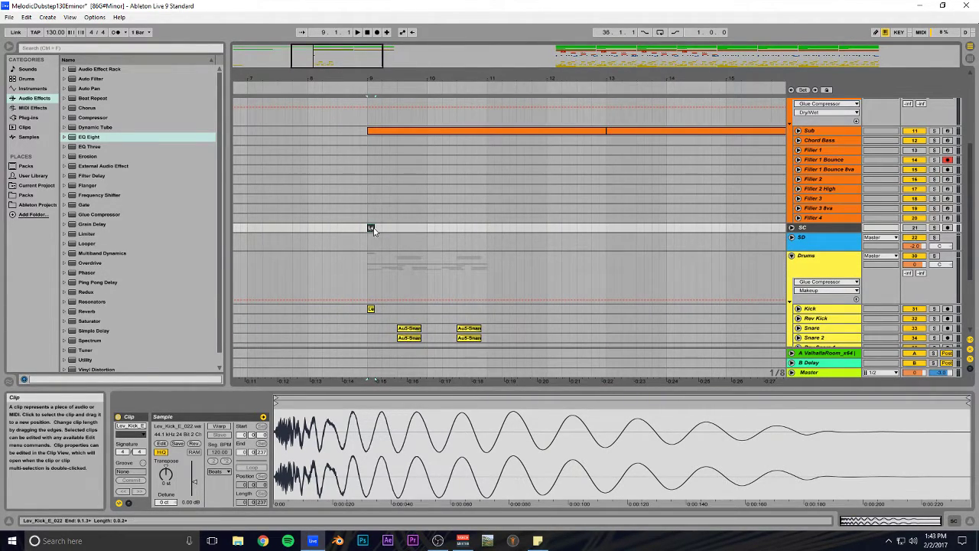
pyautogui.click(401, 228)
pyautogui.hotkey('ctrl', 'v')
pyautogui.click(462, 228)
pyautogui.hotkey('ctrl', 'v')
# Step: Select bars 9 to 11 across the SC and drum tracks and duplicate them three times up to bar 17
pyautogui.scroll(-3, 485, 239)
pyautogui.scroll(1, 486, 240)
pyautogui.moveTo(485, 214); pyautogui.dragTo(384, 410)
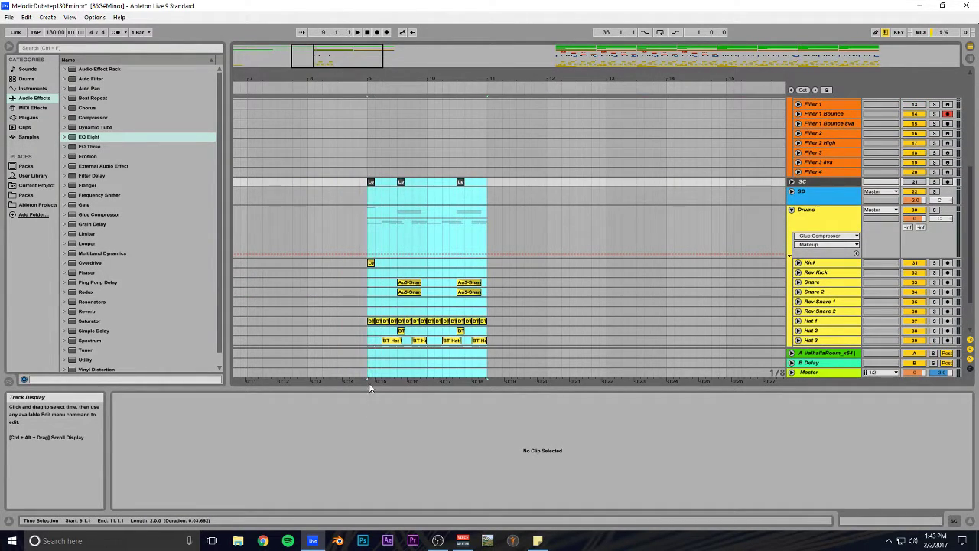
pyautogui.scroll(-3, 369, 344)
pyautogui.moveTo(368, 309); pyautogui.dragTo(369, 307)
pyautogui.moveTo(544, 79); pyautogui.dragTo(540, 23)
pyautogui.scroll(2, 439, 244)
pyautogui.hotkey('ctrl', 'd')
pyautogui.hotkey('ctrl', 'd')
pyautogui.hotkey('ctrl', 'd')
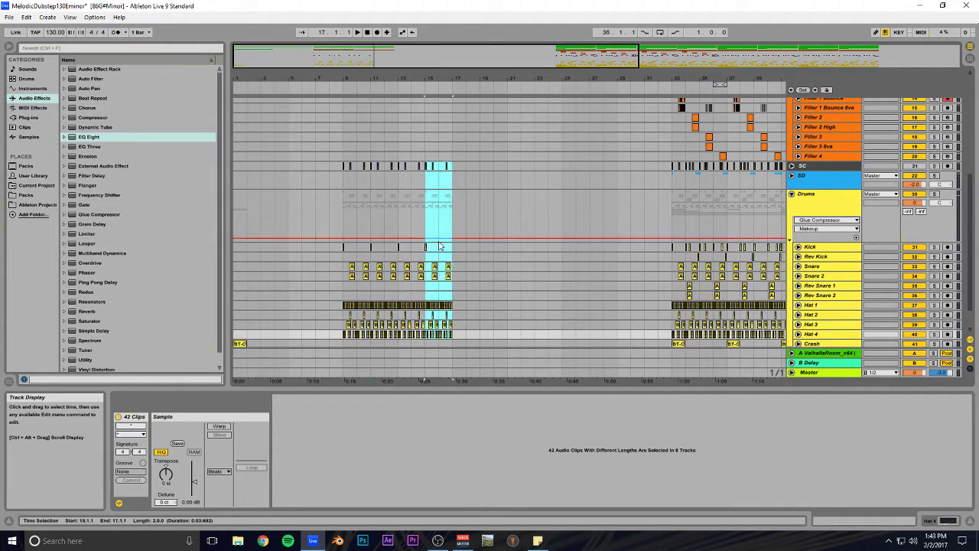
pyautogui.hotkey('ctrl', 'd')
pyautogui.scroll(2, 432, 256)
pyautogui.hotkey('ctrl', 'z')
# Step: Play the new section from bar 9 and save the set
pyautogui.click(342, 190)
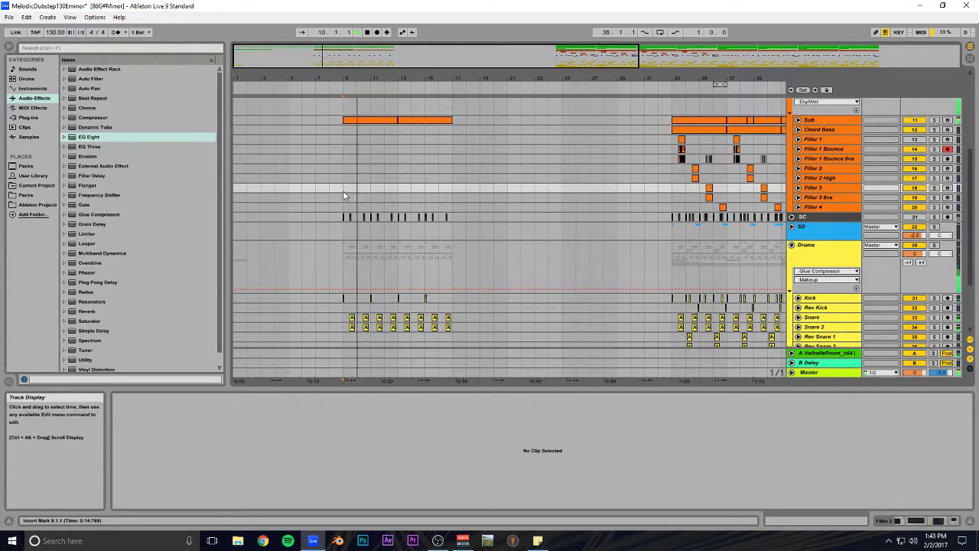
pyautogui.scroll(-3, 343, 167)
pyautogui.scroll(5, 321, 186)
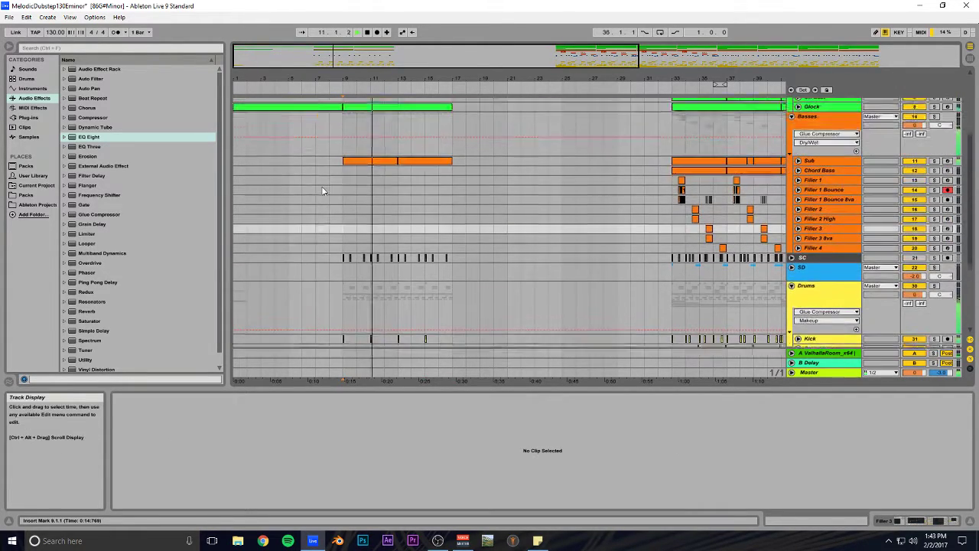
pyautogui.hotkey('ctrl', 's')
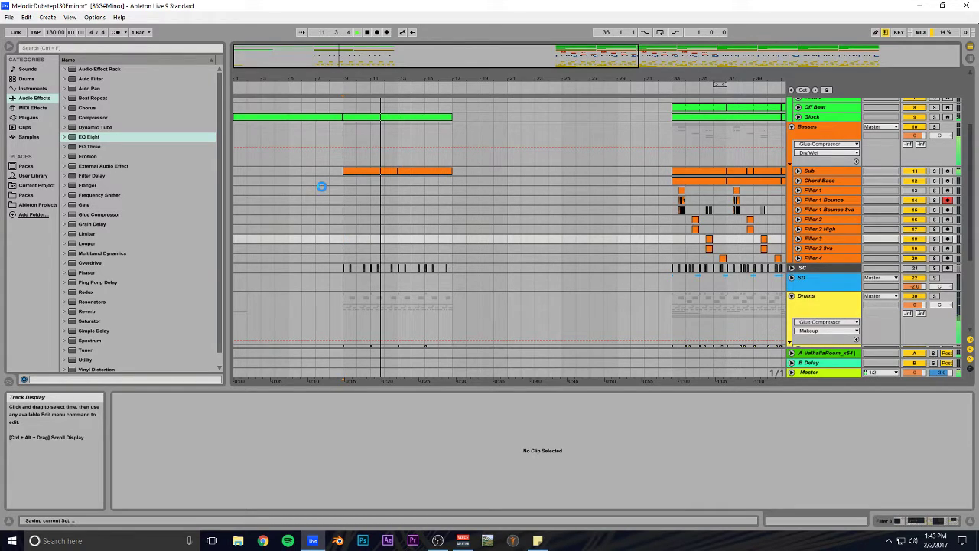
pyautogui.press('space')
# Step: Open the Sub clip at bar 9 in an enlarged note editor and split its first-bar E0 part into repeated eighth notes
pyautogui.doubleClick(368, 172)
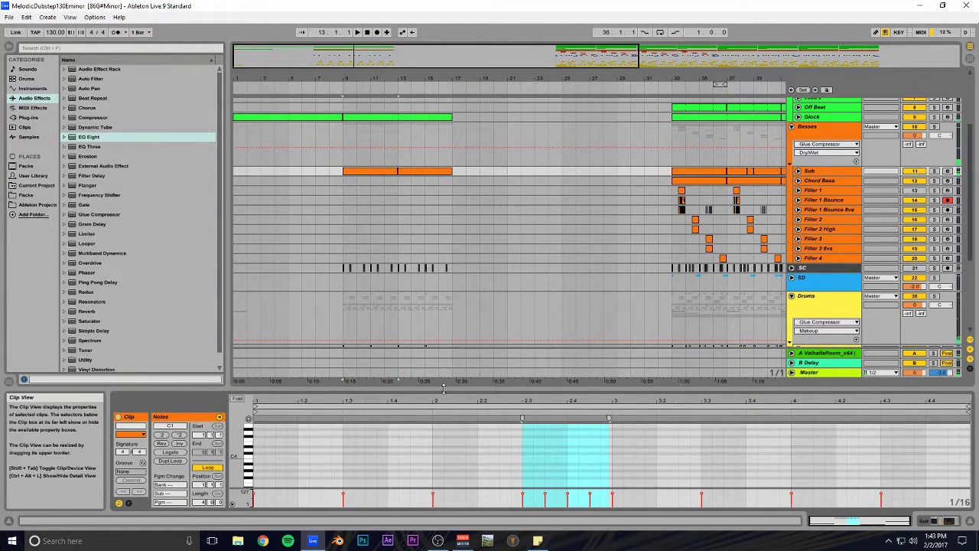
pyautogui.moveTo(443, 388); pyautogui.dragTo(443, 203)
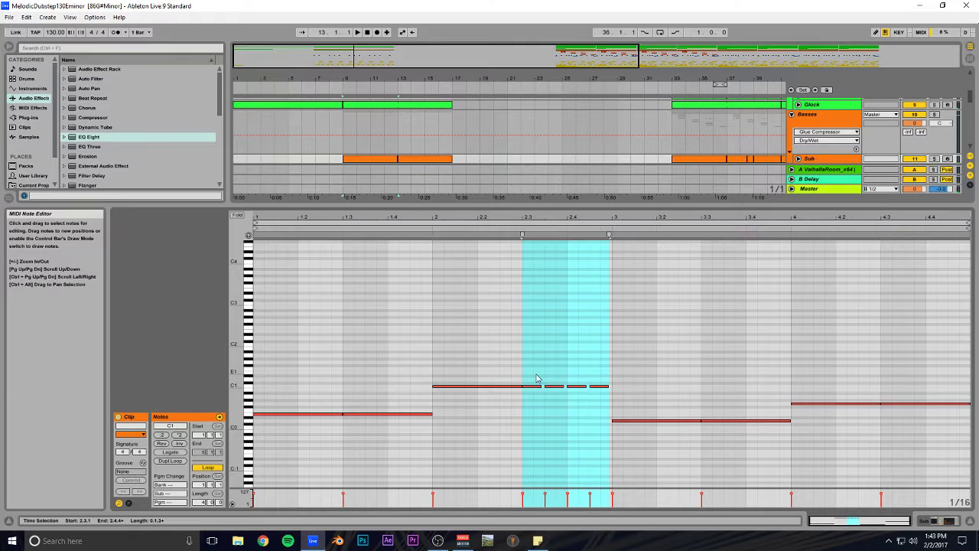
pyautogui.moveTo(337, 396); pyautogui.dragTo(318, 436)
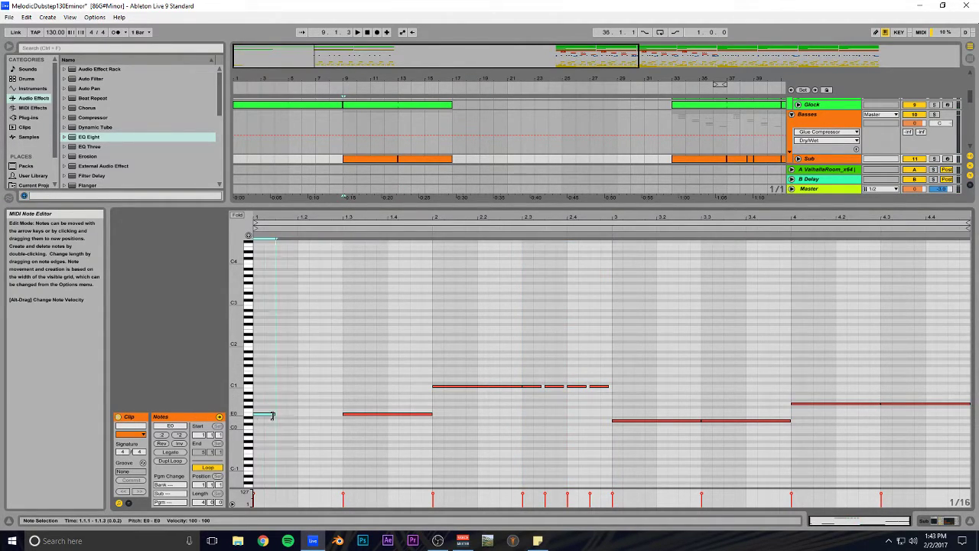
pyautogui.hotkey('ctrl', 'd')
pyautogui.hotkey('ctrl', 'd')
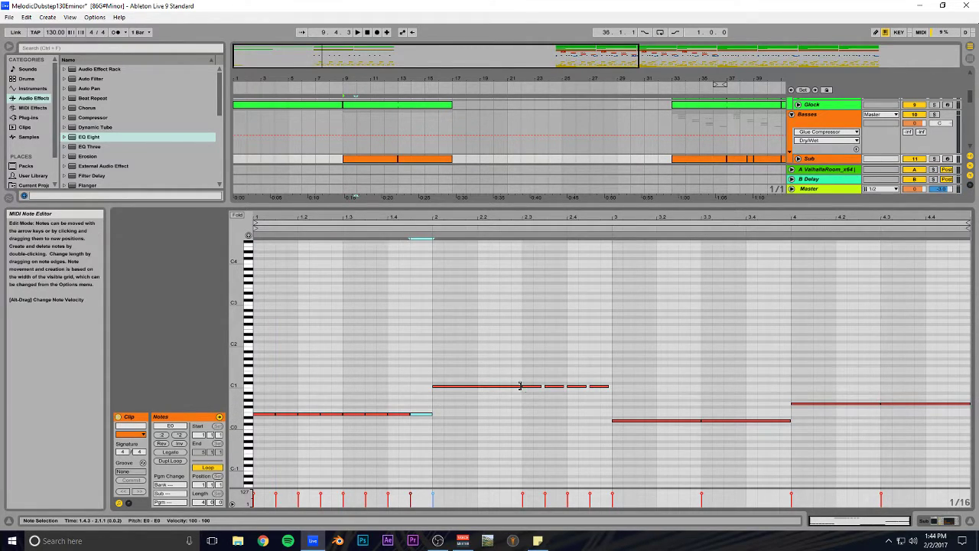
# Step: Turn the long C1, D0 and G0 notes in bars 2 to 4 of the Sub clip into repeated eighth notes
pyautogui.hotkey('ctrl', 'd')
pyautogui.hotkey('ctrl', 'd')
pyautogui.hotkey('ctrl', 'd')
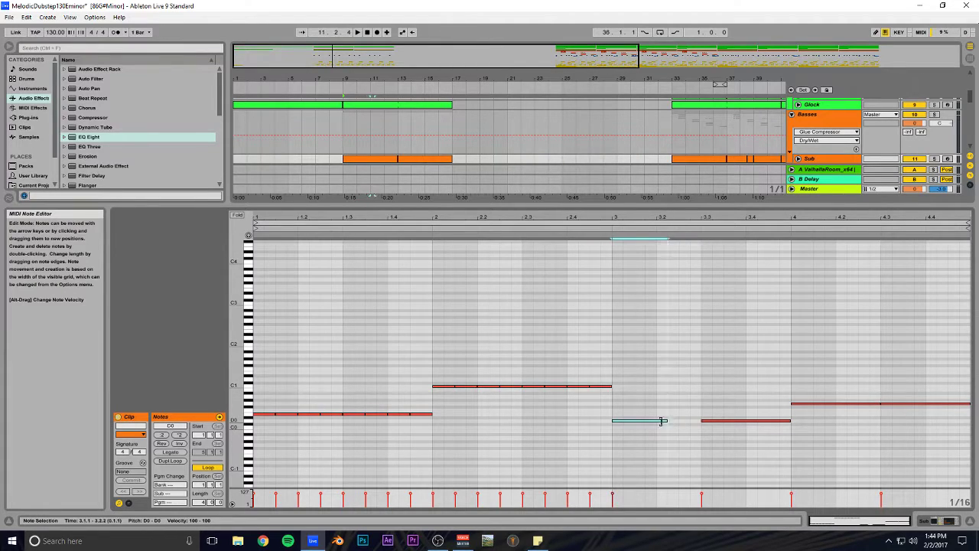
pyautogui.hotkey('ctrl', 'd')
pyautogui.hotkey('ctrl', 'd')
pyautogui.hotkey('ctrl', 'd')
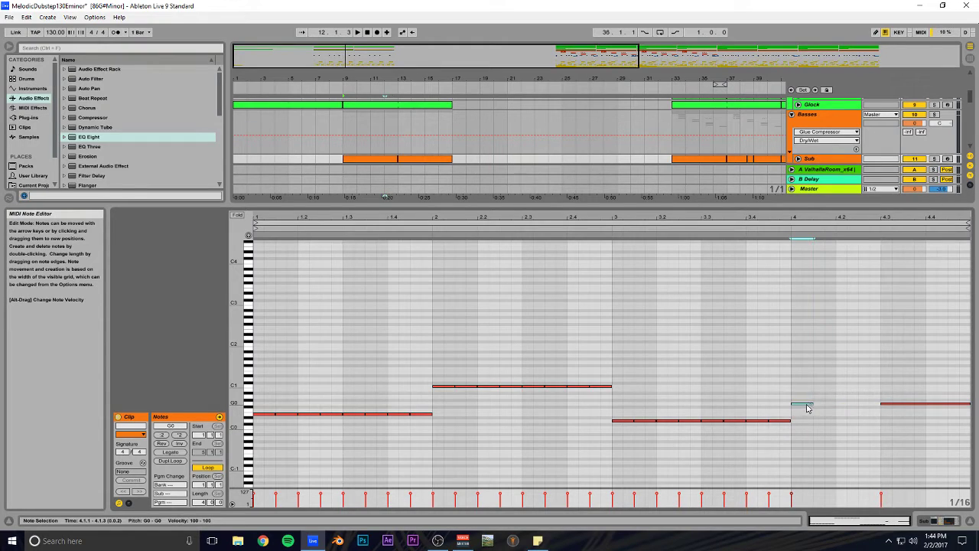
pyautogui.hotkey('ctrl', 'd')
# Step: Shorten all the Sub notes slightly to leave gaps between them, and duplicate the edited clip over bars 13 to 17
pyautogui.moveTo(892, 401); pyautogui.dragTo(300, 438)
pyautogui.moveTo(431, 416); pyautogui.dragTo(428, 415)
pyautogui.click(379, 160)
pyautogui.hotkey('ctrl', 'd')
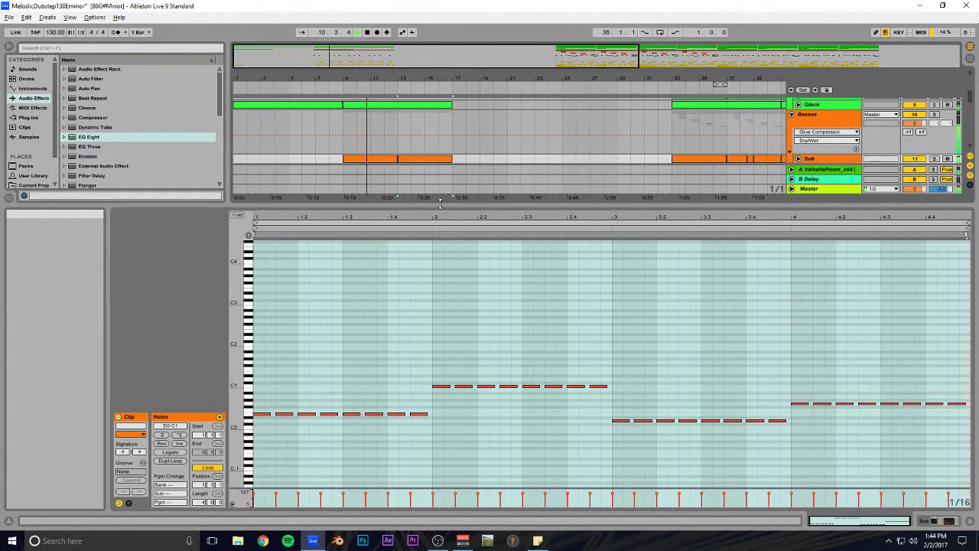
# Step: Reduce the note editor's height and save the set
pyautogui.moveTo(417, 205); pyautogui.dragTo(407, 362)
pyautogui.scroll(-1, 317, 250)
pyautogui.hotkey('ctrl', 's')
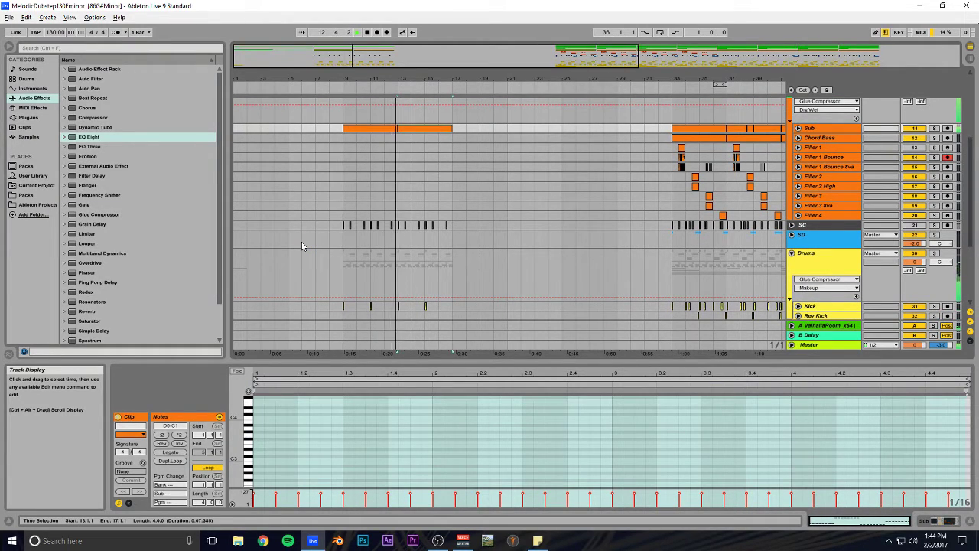
# Step: Copy the reversed kick clip from 34.4 to just before bar 9 on the Rev Kick track, play from 8.4, and save
pyautogui.scroll(-2, 311, 251)
pyautogui.press('space')
pyautogui.moveTo(491, 56); pyautogui.dragTo(567, 115)
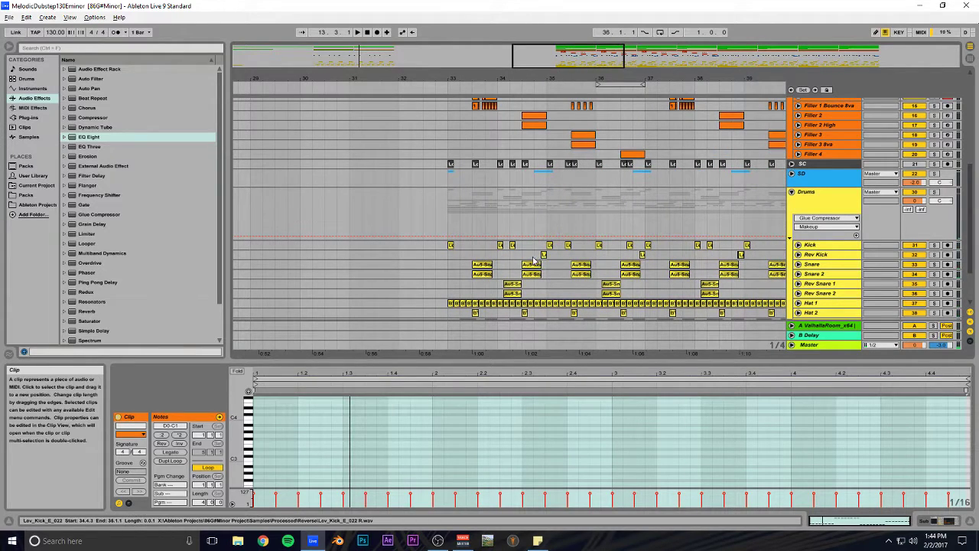
pyautogui.click(544, 257)
pyautogui.click(544, 256)
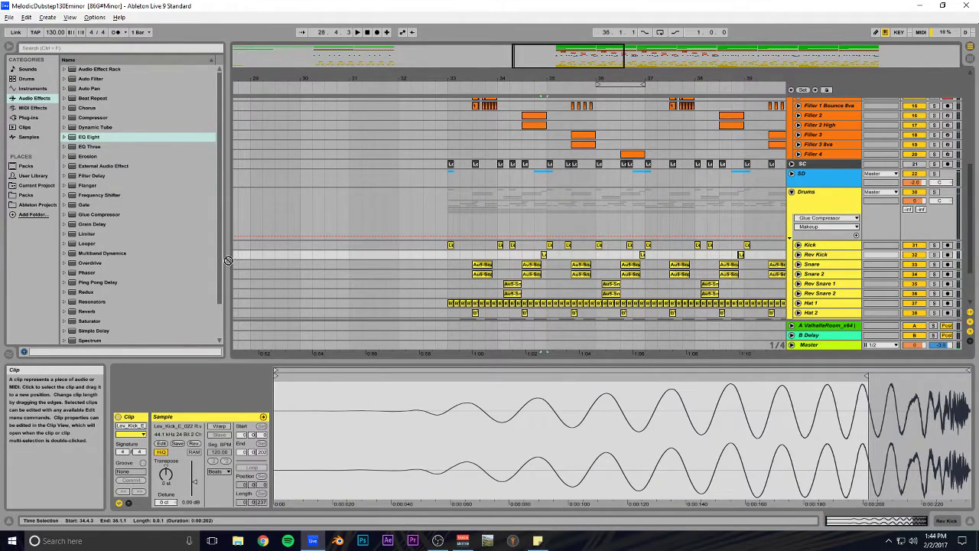
pyautogui.moveTo(570, 56); pyautogui.dragTo(395, 46)
pyautogui.moveTo(490, 57); pyautogui.dragTo(487, 44)
pyautogui.click(357, 253)
pyautogui.moveTo(393, 81); pyautogui.dragTo(889, 200)
pyautogui.click(565, 247)
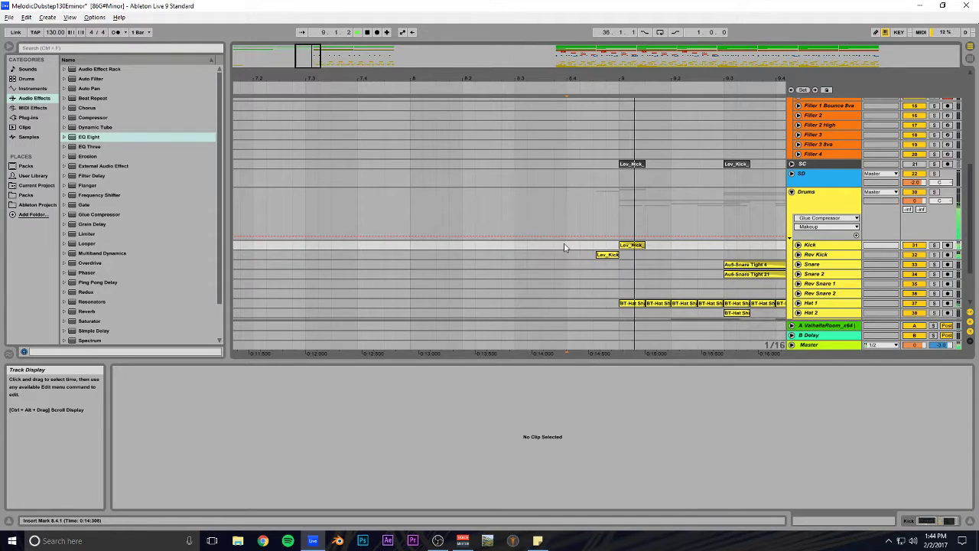
pyautogui.moveTo(307, 62); pyautogui.dragTo(306, 3)
pyautogui.hotkey('ctrl', 's')
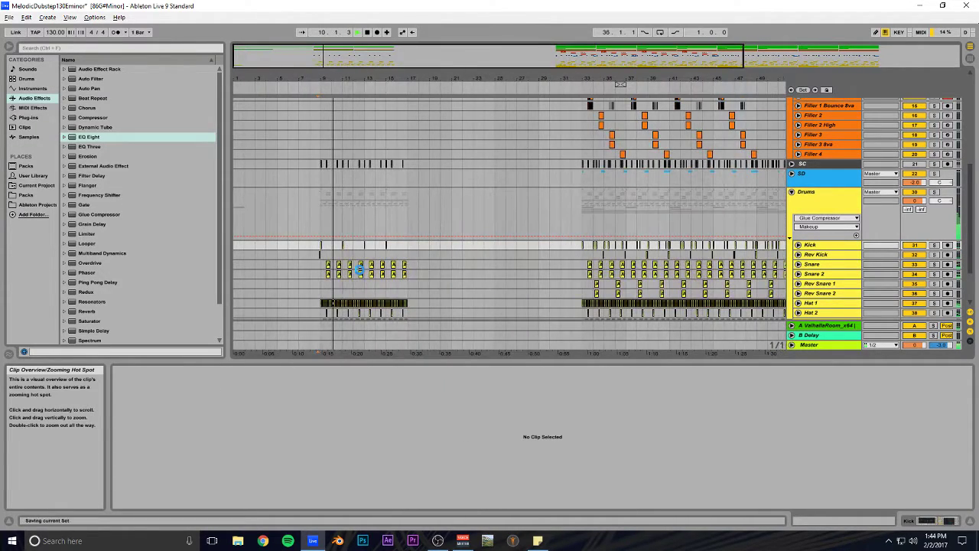
# Step: Copy the Crash clip from bar 1 to bar 9 and play the section from there
pyautogui.scroll(-3, 479, 252)
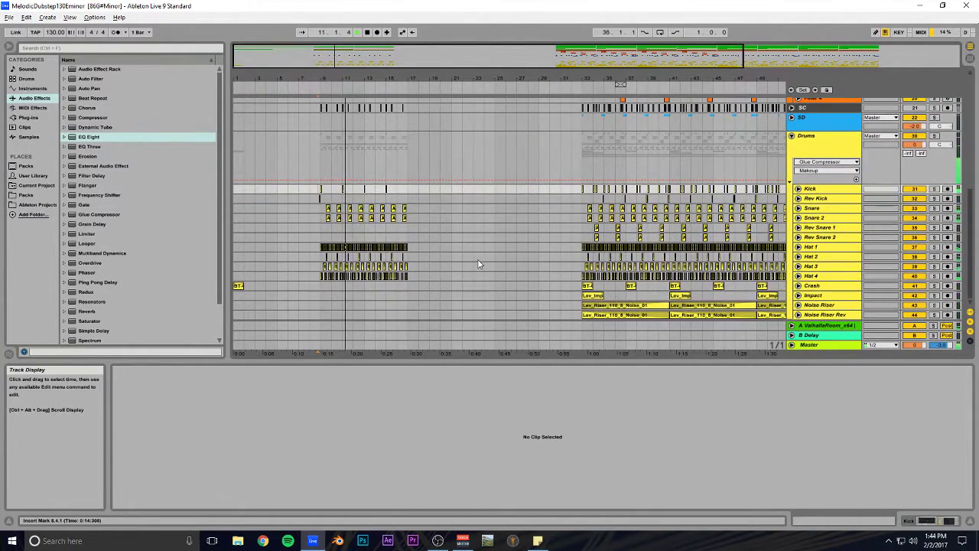
pyautogui.moveTo(239, 286); pyautogui.dragTo(327, 290)
pyautogui.press('space')
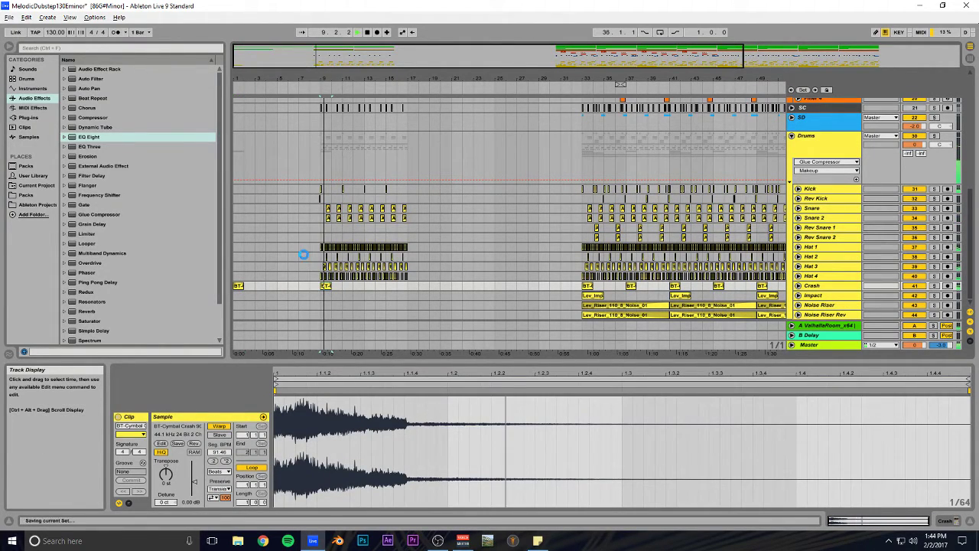
pyautogui.scroll(4, 305, 242)
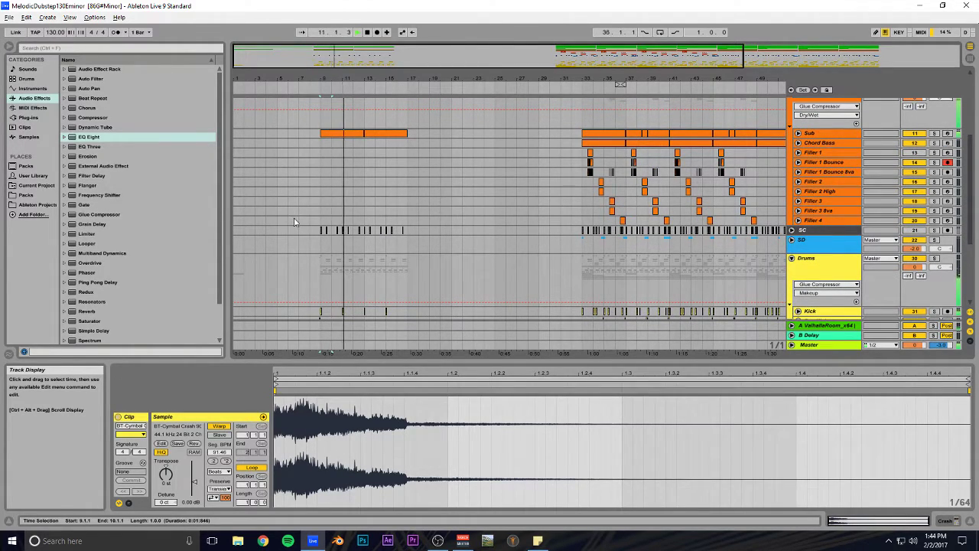
pyautogui.scroll(4, 290, 226)
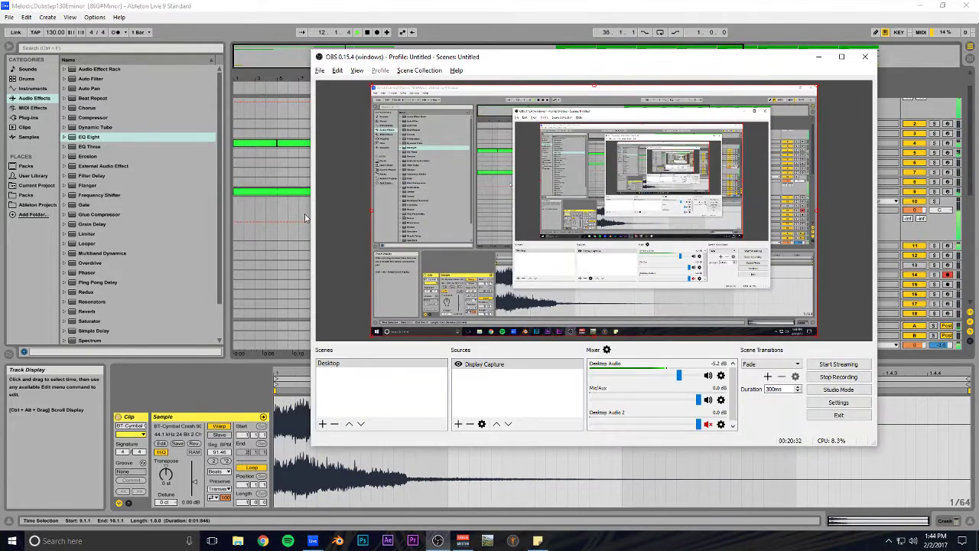
pyautogui.scroll(1, 305, 213)
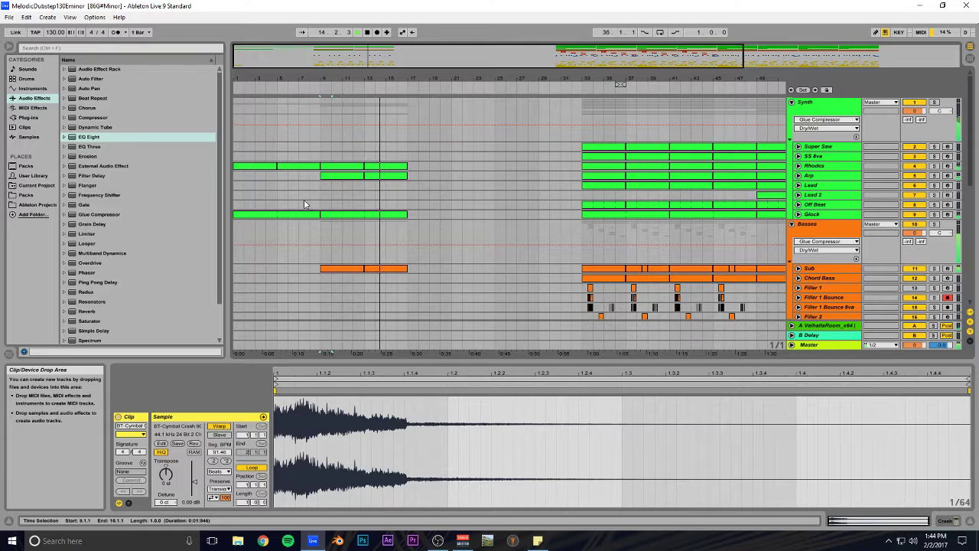
pyautogui.scroll(-2, 304, 199)
pyautogui.scroll(2, 303, 198)
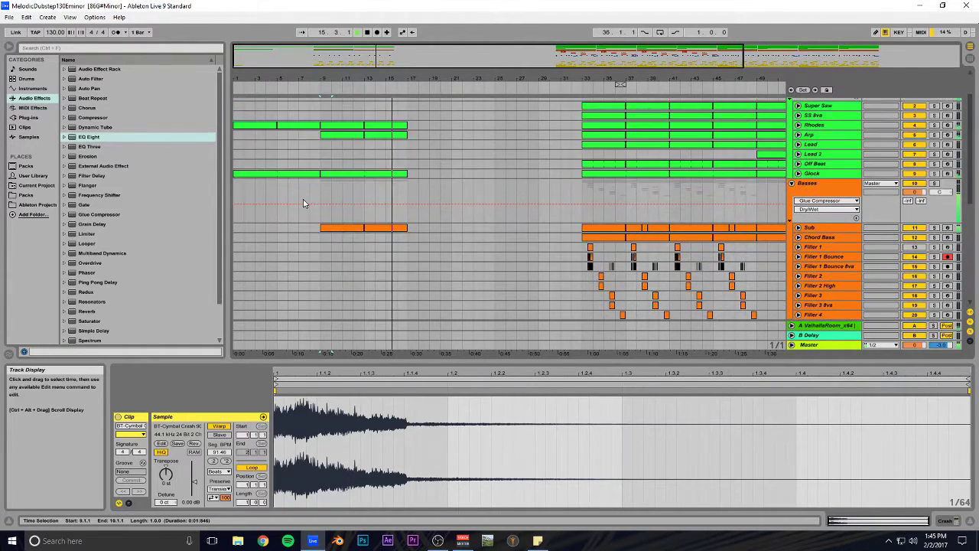
pyautogui.press('space')
# Step: Place a one-bar copy of the Glock clip at bar 69, past the end of the arrangement, and unfold the Glock track
pyautogui.moveTo(376, 56)
pyautogui.mouseDown()
pyautogui.moveTo(373, 85)
pyautogui.moveTo(373, 66)
pyautogui.mouseUp()
pyautogui.moveTo(449, 57); pyautogui.dragTo(818, 37)
pyautogui.click(689, 214)
pyautogui.hotkey('ctrl', 'd')
pyautogui.moveTo(650, 215)
pyautogui.mouseDown()
pyautogui.moveTo(698, 216)
pyautogui.moveTo(668, 215)
pyautogui.mouseUp()
pyautogui.moveTo(735, 51); pyautogui.dragTo(835, 61)
pyautogui.click(798, 215)
# Step: Trim the copied Glock clip at bar 69 to a single beat, ending at 69.2, so it holds only its first note
pyautogui.scroll(-3, 568, 234)
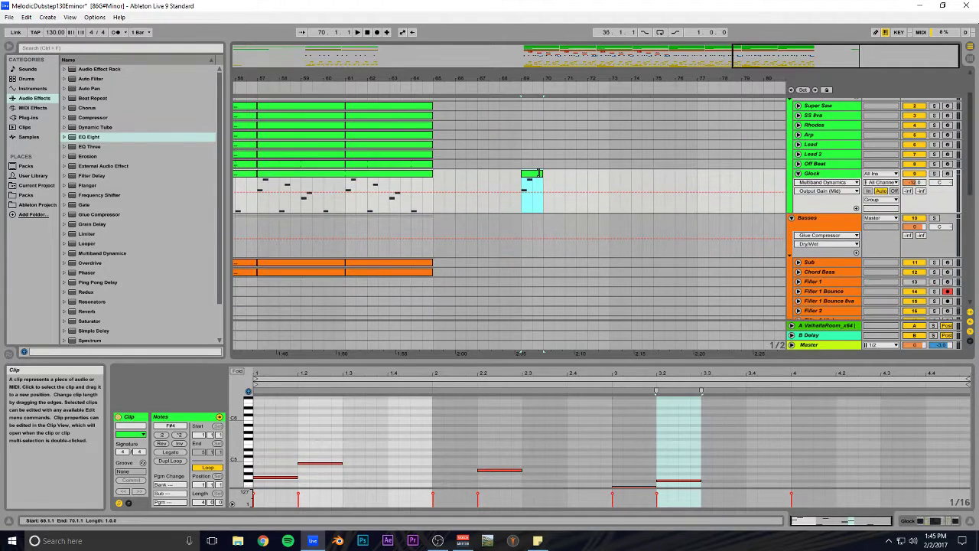
pyautogui.moveTo(541, 175); pyautogui.dragTo(530, 176)
pyautogui.moveTo(741, 55); pyautogui.dragTo(810, 64)
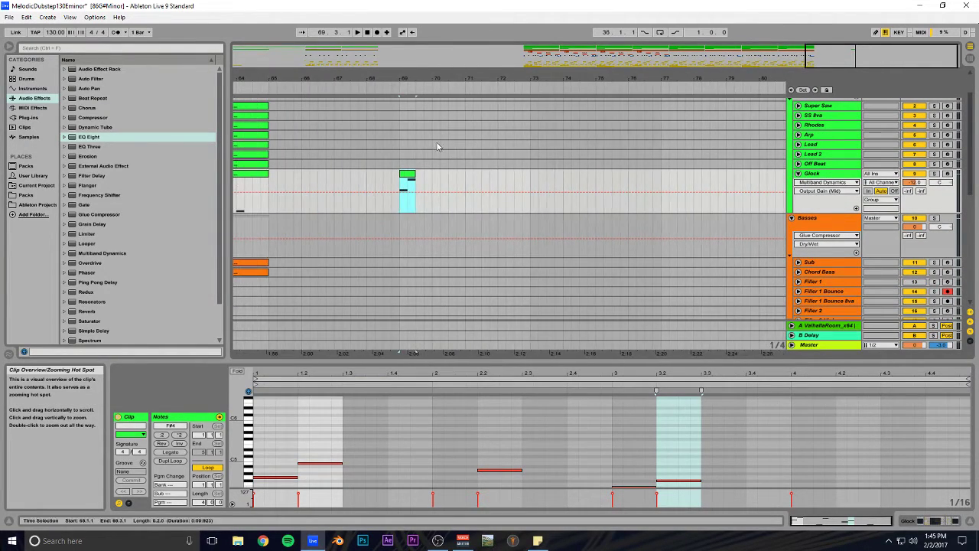
pyautogui.moveTo(417, 177); pyautogui.dragTo(408, 177)
# Step: Insert an audio track below the Glock track and set its audio input to Glock
pyautogui.click(823, 175)
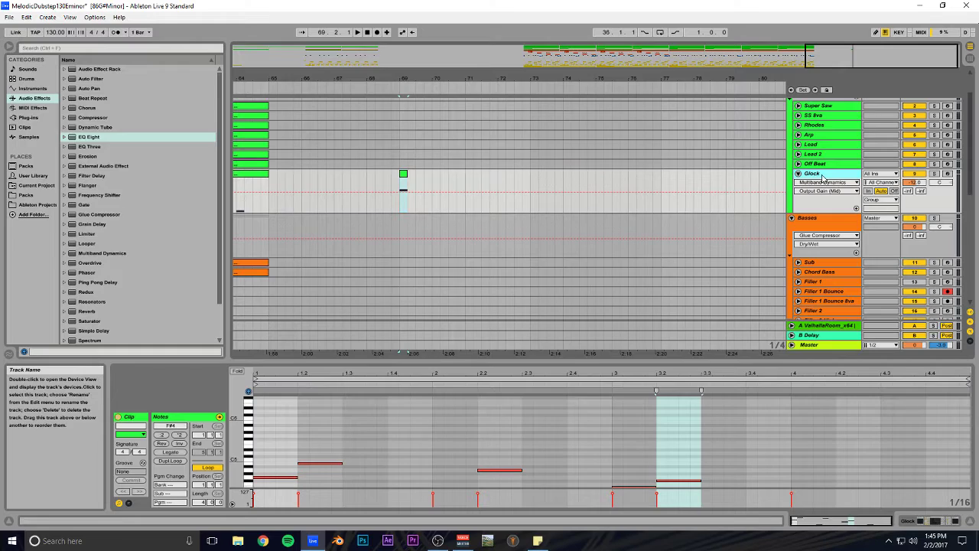
pyautogui.hotkey('ctrl', 't')
pyautogui.click(882, 218)
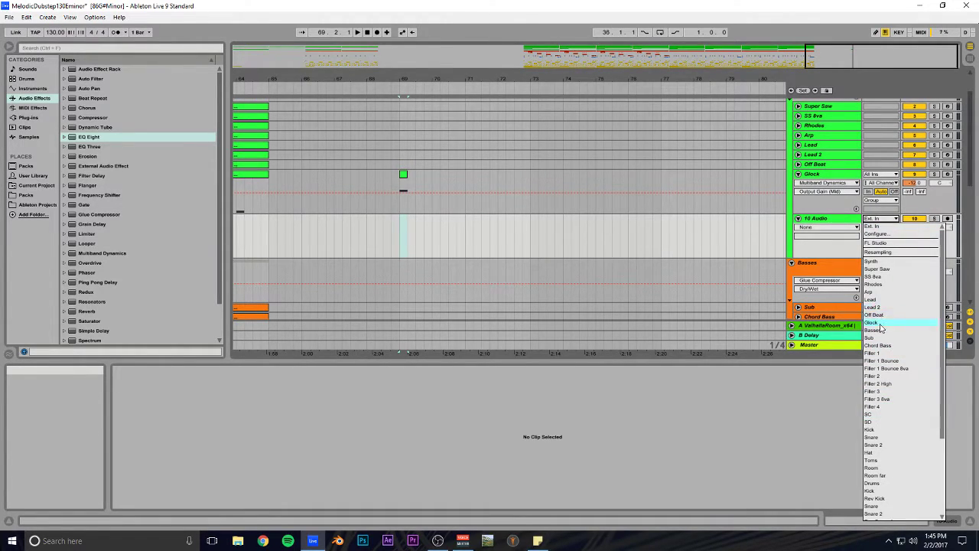
pyautogui.click(880, 324)
# Step: Add ValhallaRoom to the Glock track's device chain with High Cut at 15000 Hz and Decay at 11.79 s, and audition the note
pyautogui.click(845, 176)
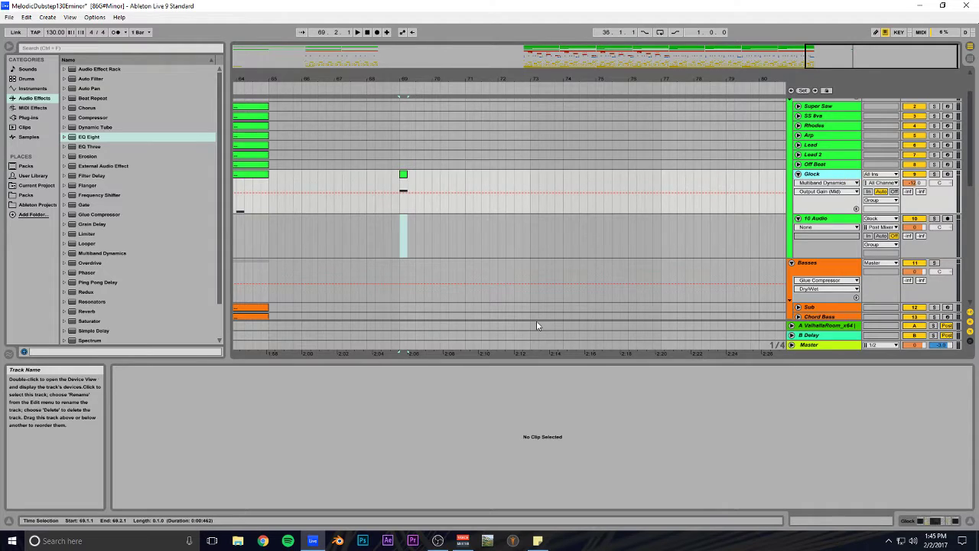
pyautogui.click(947, 520)
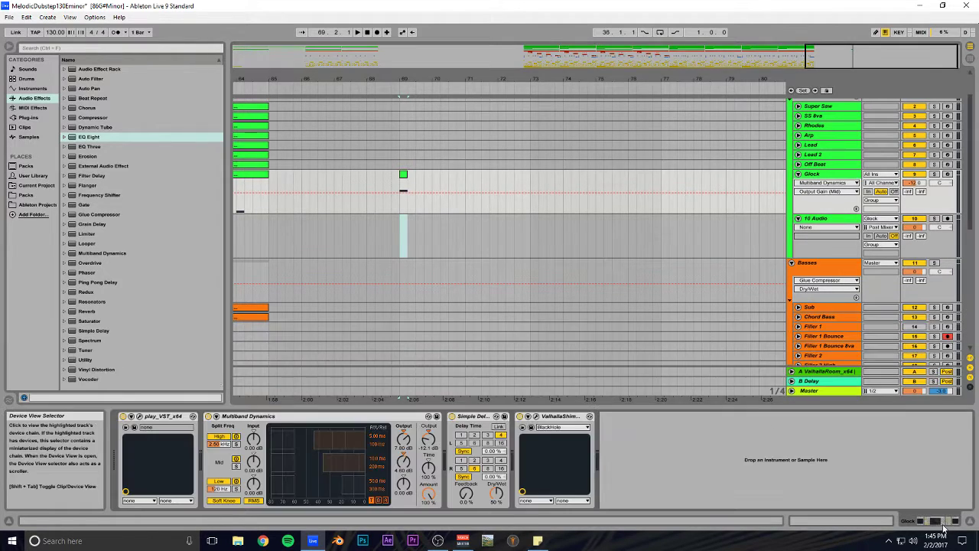
pyautogui.click(28, 118)
pyautogui.click(103, 264)
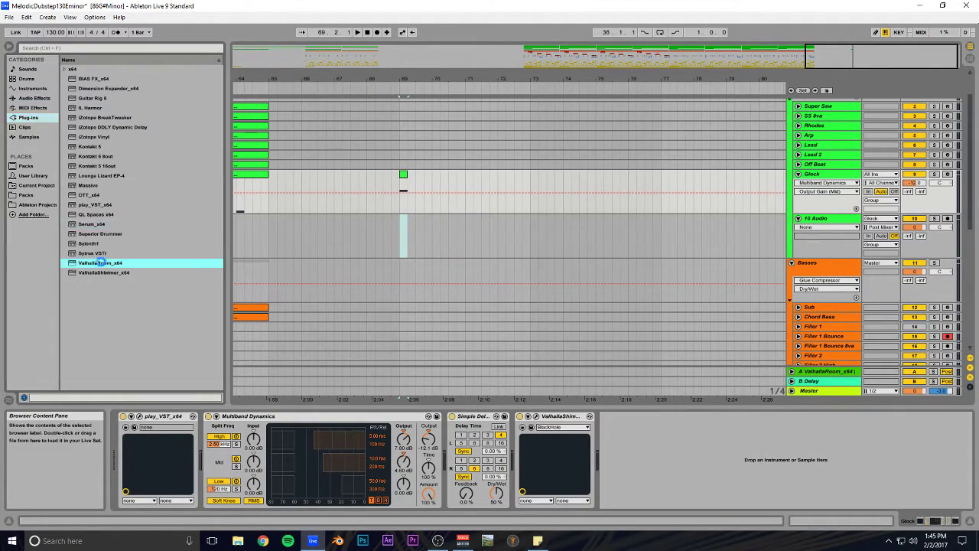
pyautogui.doubleClick(102, 264)
pyautogui.moveTo(149, 188); pyautogui.dragTo(153, 134)
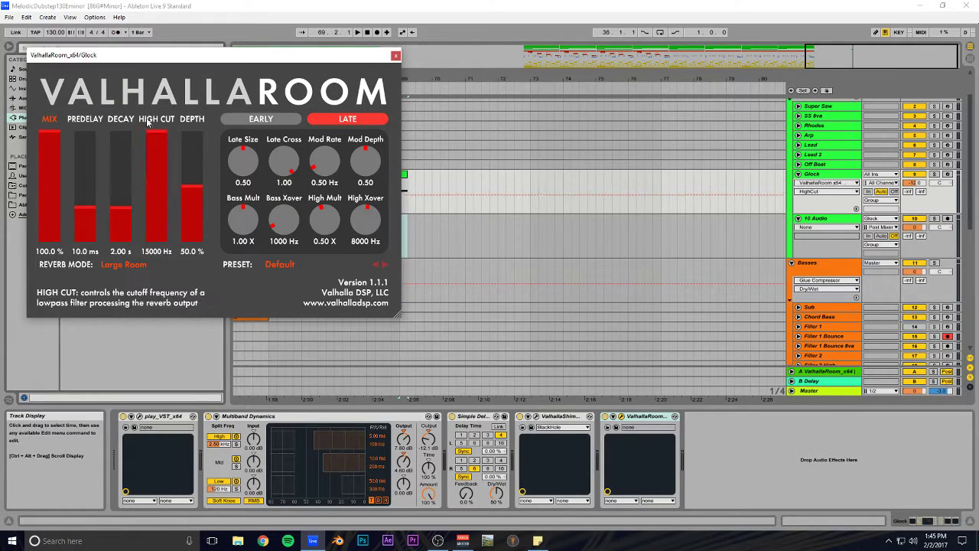
pyautogui.press('space')
pyautogui.moveTo(123, 197); pyautogui.dragTo(122, 187)
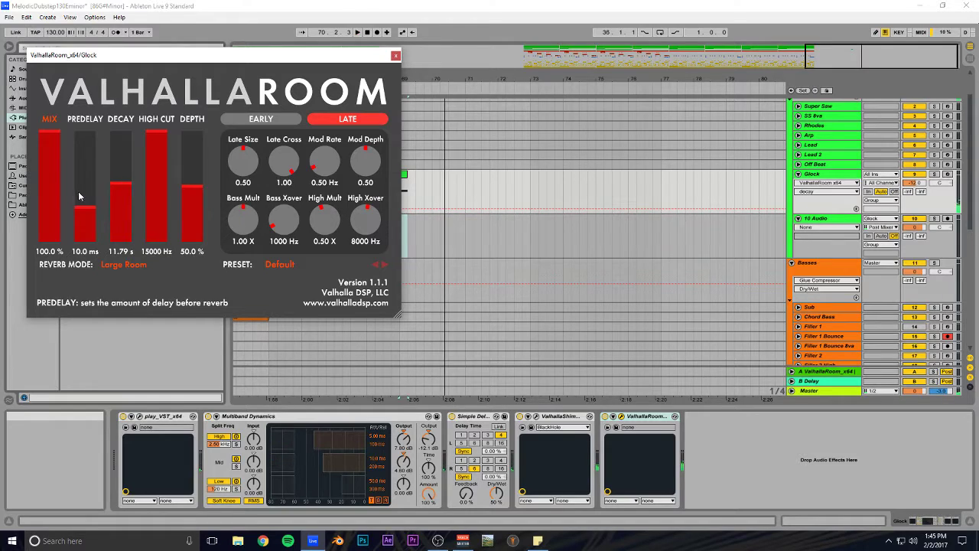
pyautogui.click(395, 55)
# Step: Arm the new audio track and record the reverberated Glock note from bar 69 until past bar 74
pyautogui.click(824, 232)
pyautogui.click(949, 219)
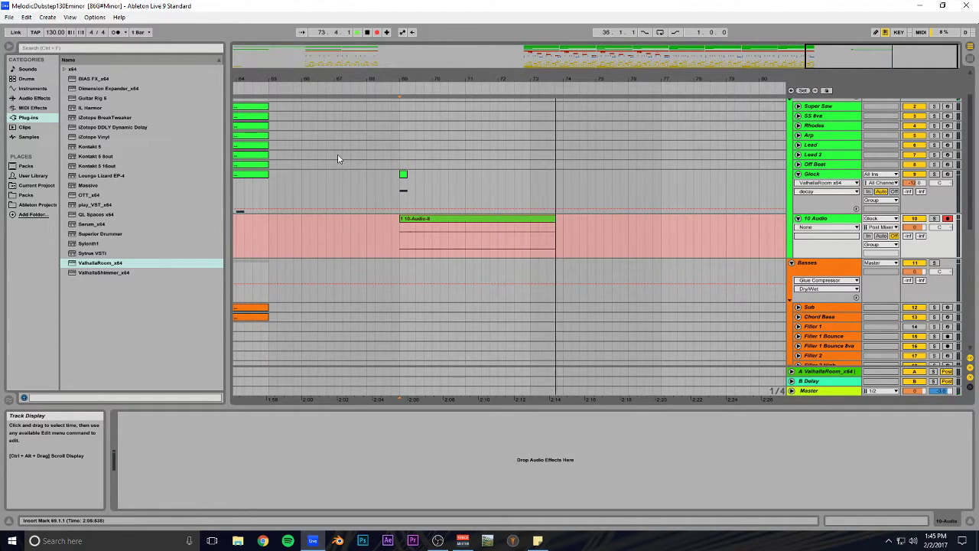
pyautogui.press('space')
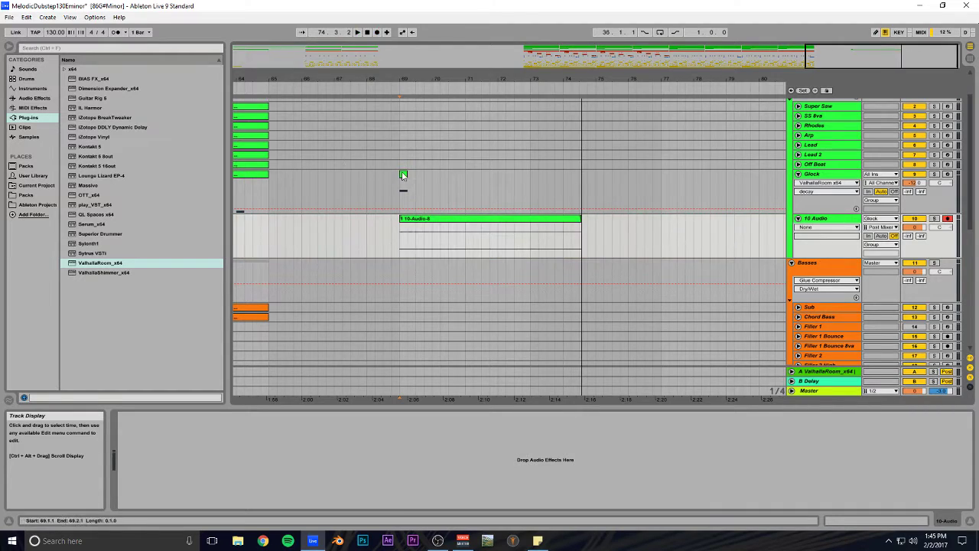
# Step: Delete the one-beat Glock clip at bar 69 and remove ValhallaRoom from the Glock track
pyautogui.click(403, 175)
pyautogui.click(649, 417)
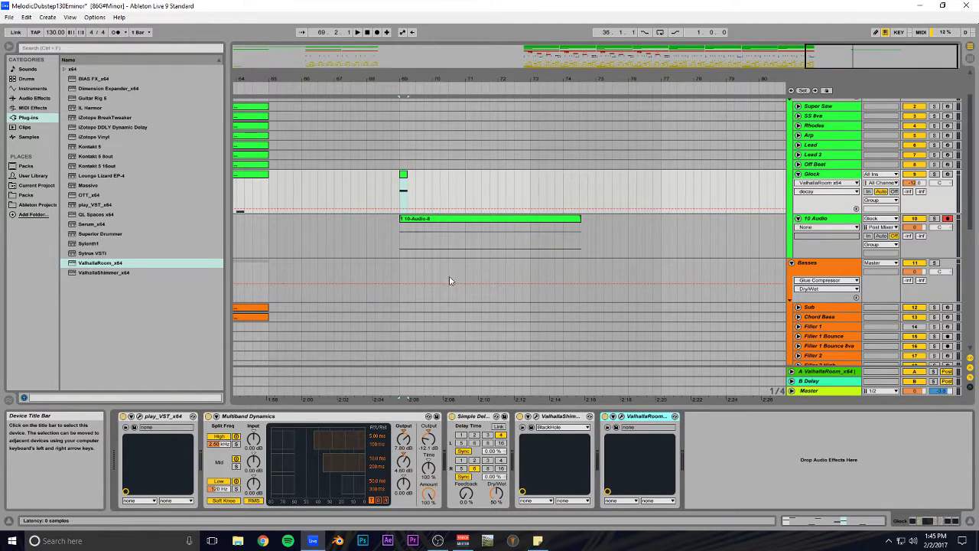
pyautogui.press('Delete')
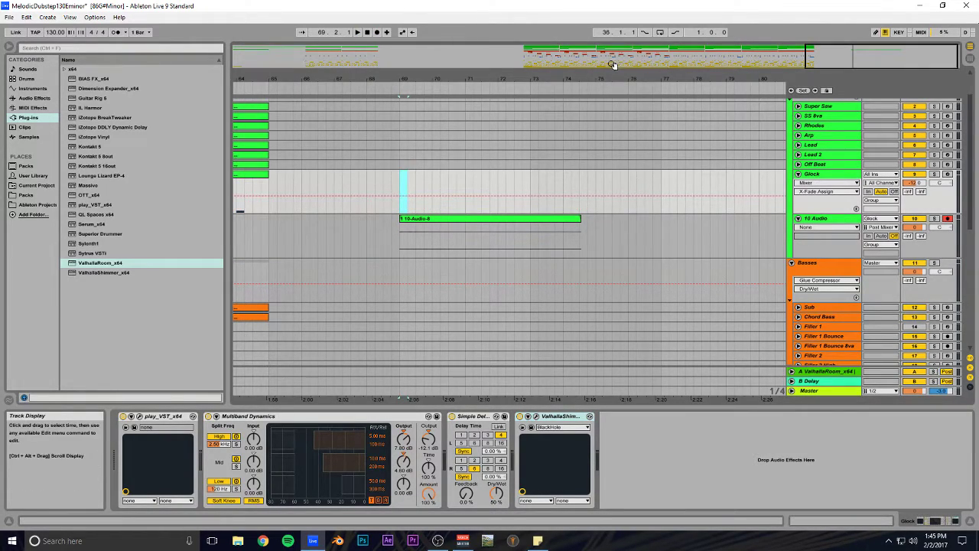
# Step: Move the recorded audio clip to bar 3 on its track and reverse the sample
pyautogui.moveTo(834, 65); pyautogui.dragTo(834, 27)
pyautogui.moveTo(720, 218); pyautogui.dragTo(280, 243)
pyautogui.doubleClick(280, 243)
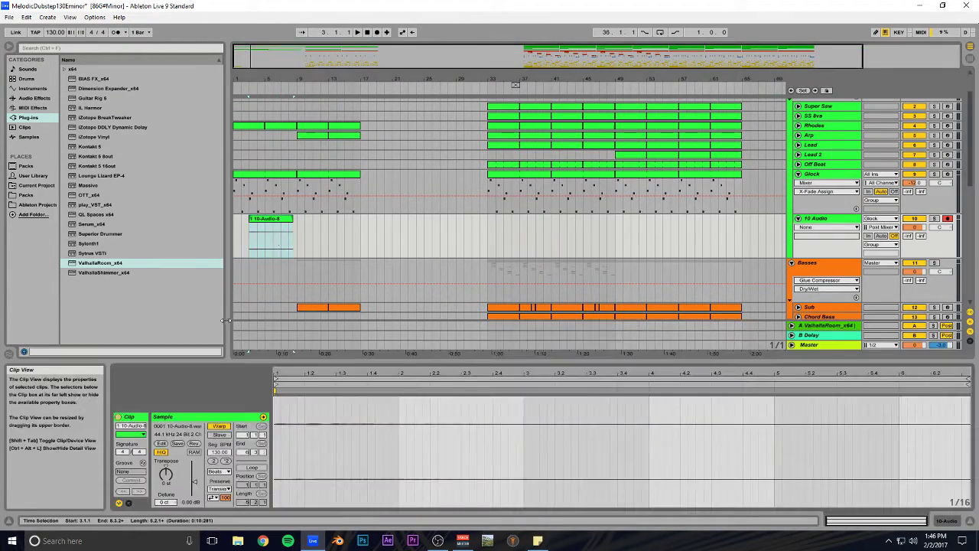
pyautogui.click(195, 445)
# Step: Shift the reversed clip so it ends exactly at bar 9, and play the transition from 7.4.3
pyautogui.moveTo(531, 52); pyautogui.dragTo(357, 130)
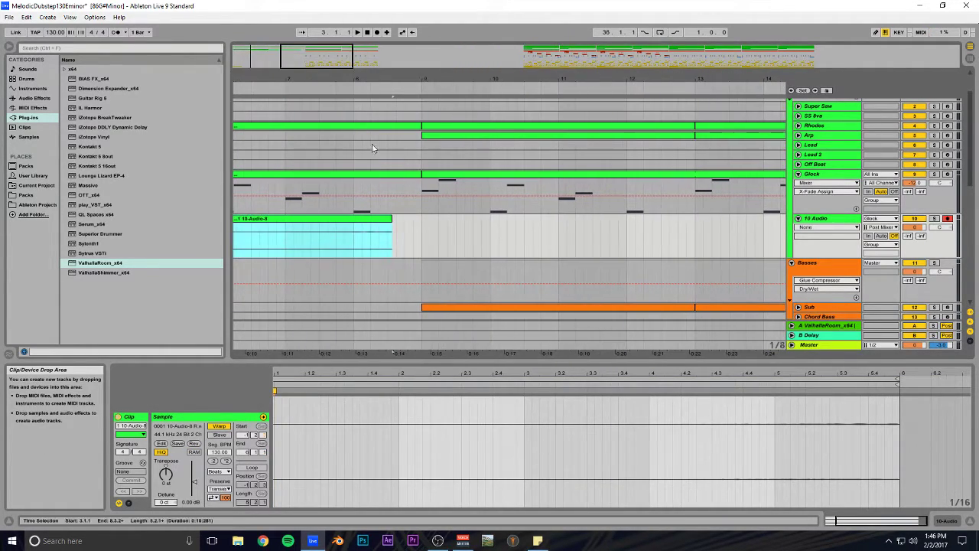
pyautogui.moveTo(391, 220)
pyautogui.mouseDown()
pyautogui.moveTo(426, 220)
pyautogui.moveTo(411, 220)
pyautogui.mouseUp()
pyautogui.click(366, 155)
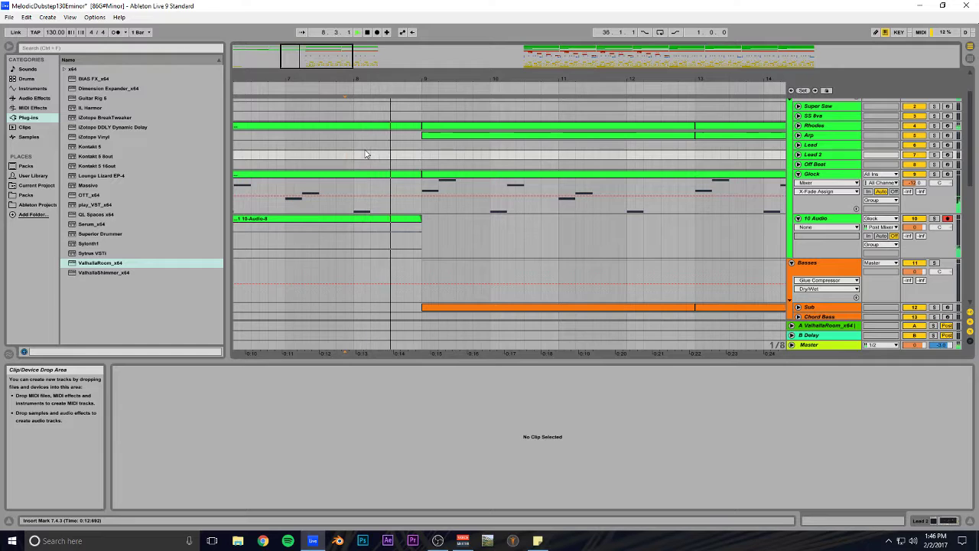
# Step: Raise the 10 Audio track's ValhallaRoom send to 0 dB and solo the track briefly during playback to check the swell
pyautogui.moveTo(342, 56); pyautogui.dragTo(340, 13)
pyautogui.moveTo(909, 237); pyautogui.dragTo(910, 201)
pyautogui.press('space')
pyautogui.press('space')
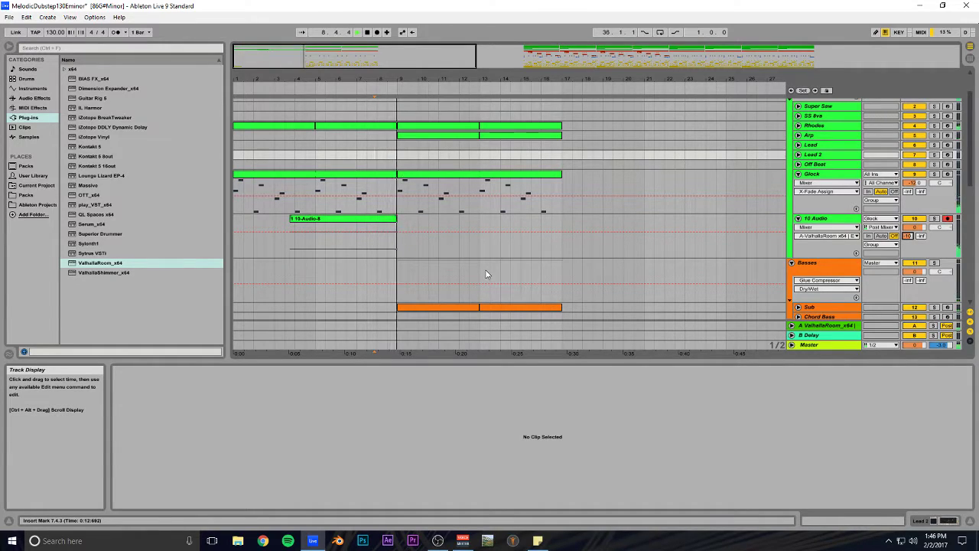
pyautogui.click(934, 219)
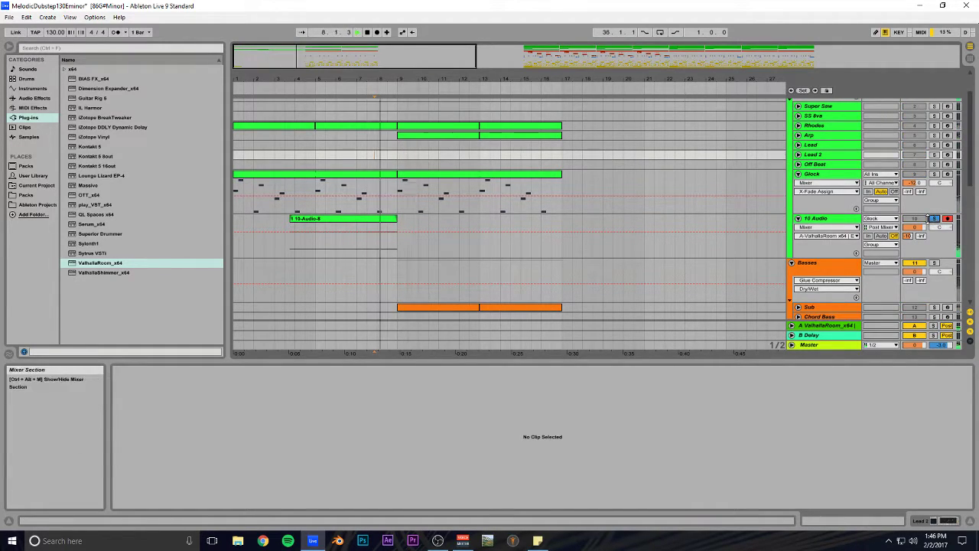
pyautogui.click(934, 219)
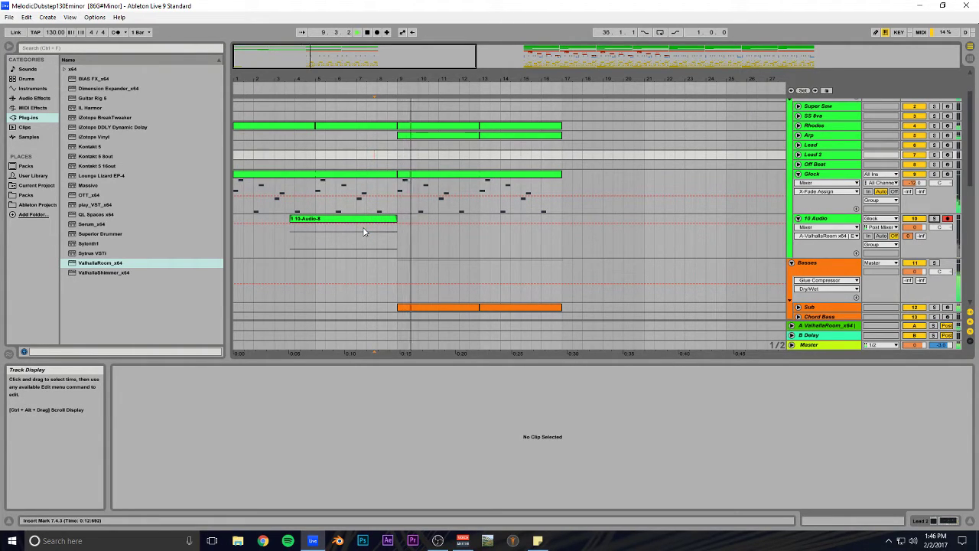
# Step: Trim the start of the reversed audio clip to bar 5 and save the set
pyautogui.moveTo(291, 219); pyautogui.dragTo(316, 220)
pyautogui.hotkey('ctrl', 's')
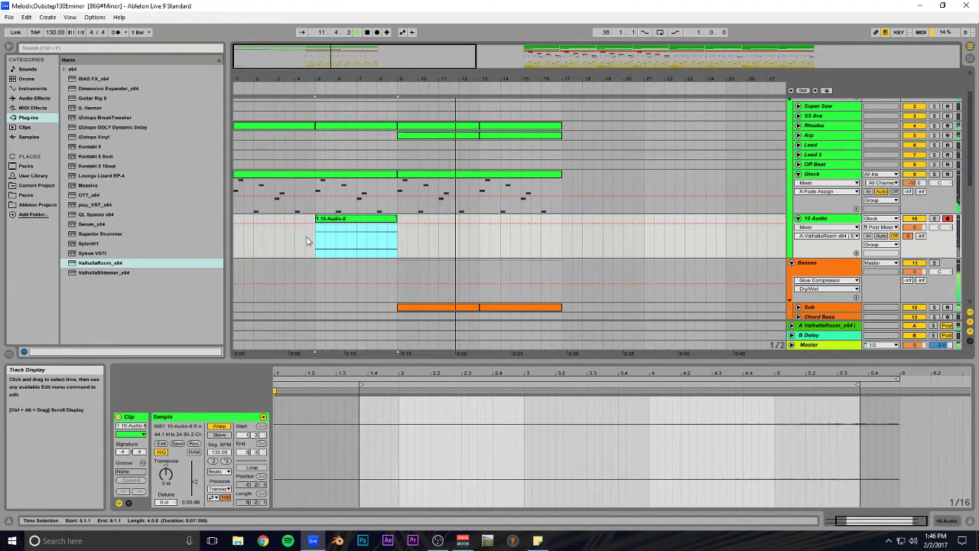
pyautogui.scroll(-10, 309, 242)
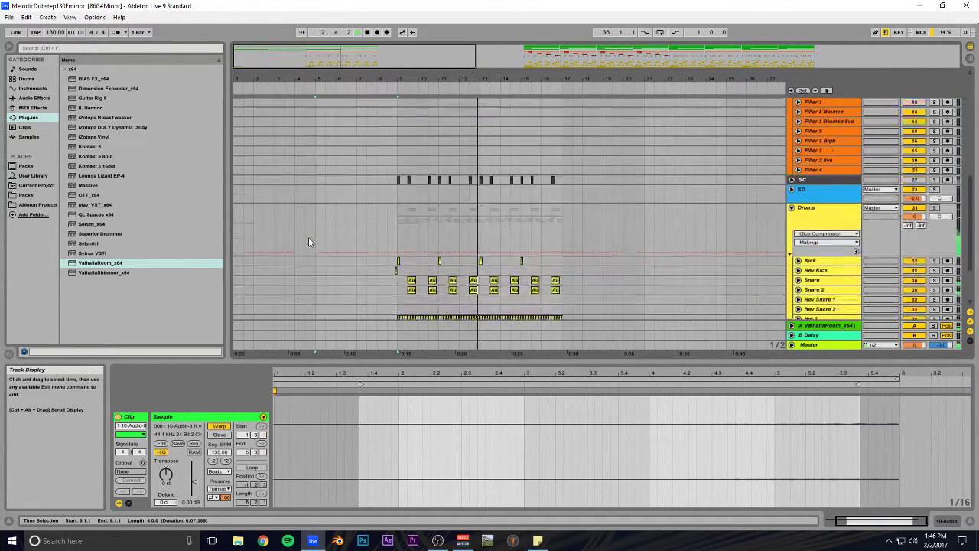
pyautogui.scroll(10, 308, 242)
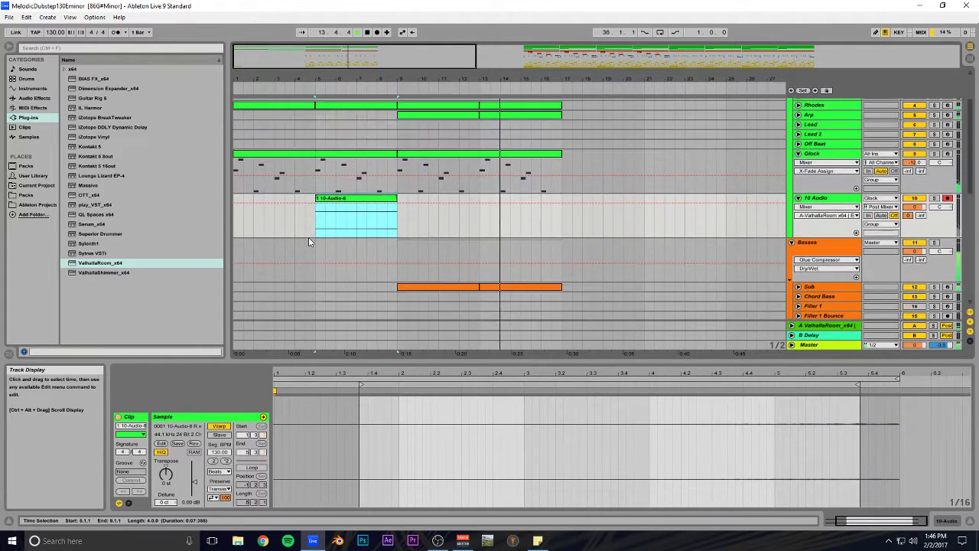
pyautogui.scroll(1, 309, 241)
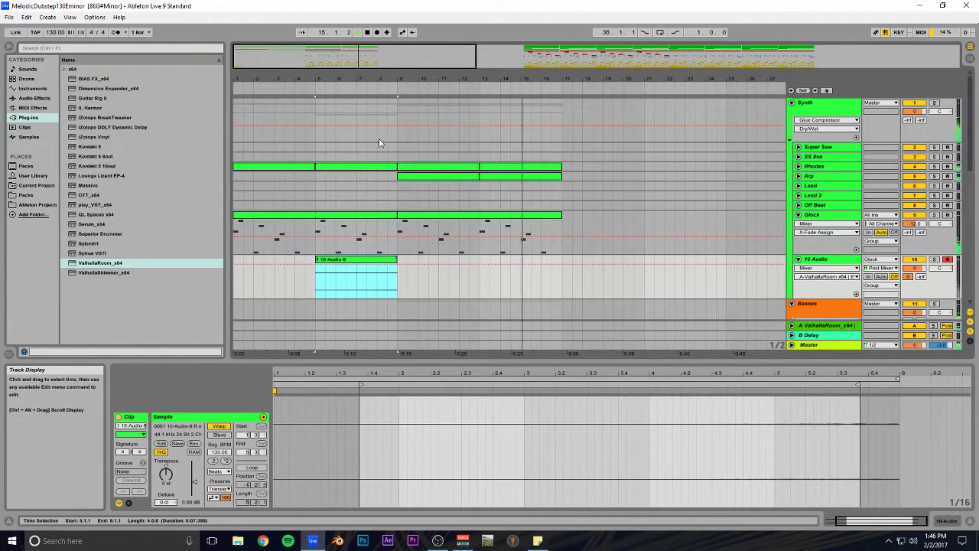
# Step: Open the Glock clip starting at bar 9 in an enlarged note editor and add a short D4 note at 4.3
pyautogui.moveTo(374, 50); pyautogui.dragTo(592, 244)
pyautogui.doubleClick(565, 216)
pyautogui.press('space')
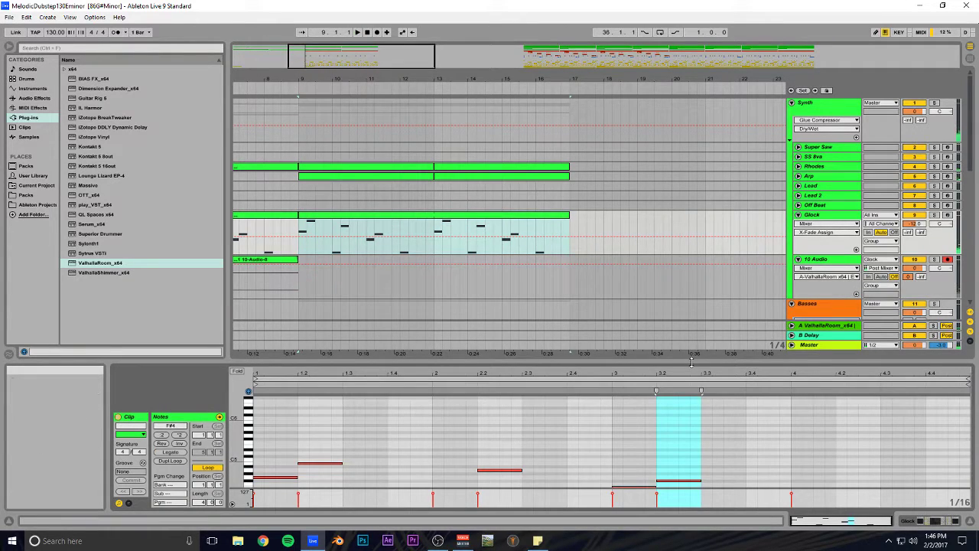
pyautogui.moveTo(691, 362); pyautogui.dragTo(692, 225)
pyautogui.click(817, 367)
pyautogui.click(885, 367)
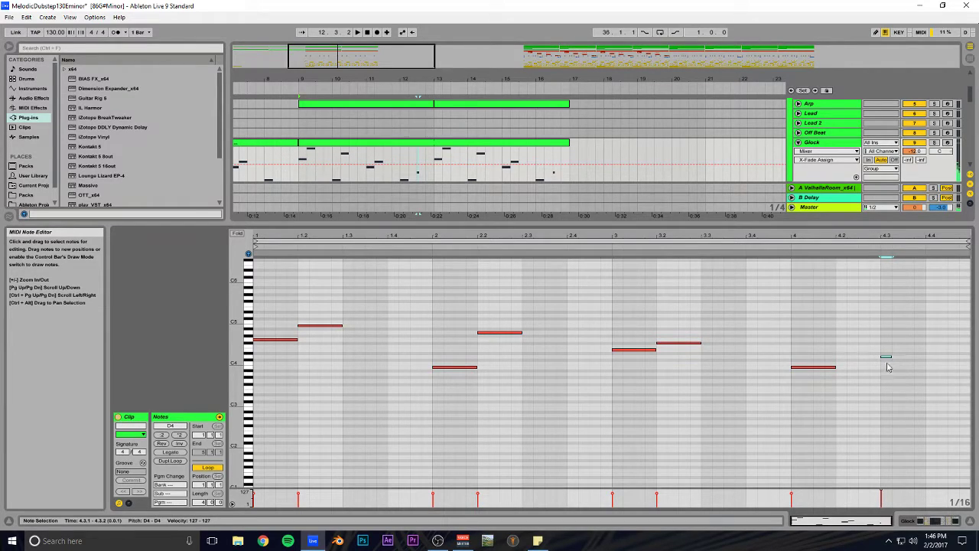
# Step: Play the Glock clip from its fourth bar to hear the added note, and reduce the note editor's height
pyautogui.click(793, 341)
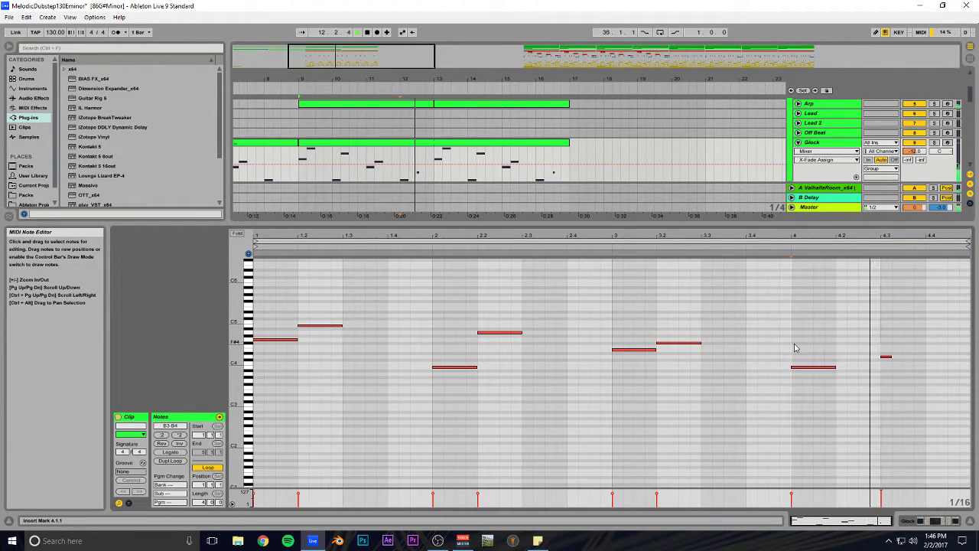
pyautogui.moveTo(463, 225); pyautogui.dragTo(463, 398)
pyautogui.moveTo(377, 79); pyautogui.dragTo(496, 80)
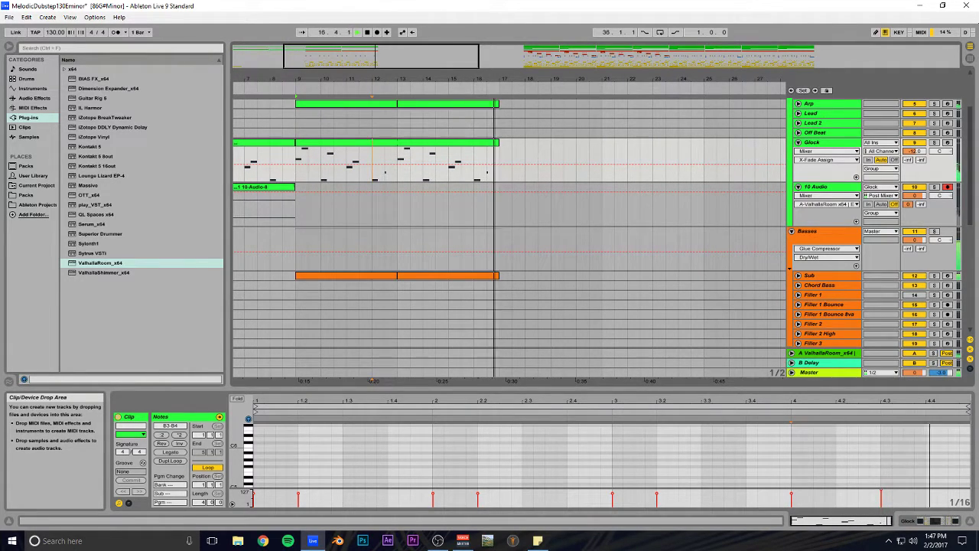
pyautogui.moveTo(495, 80); pyautogui.dragTo(431, 59)
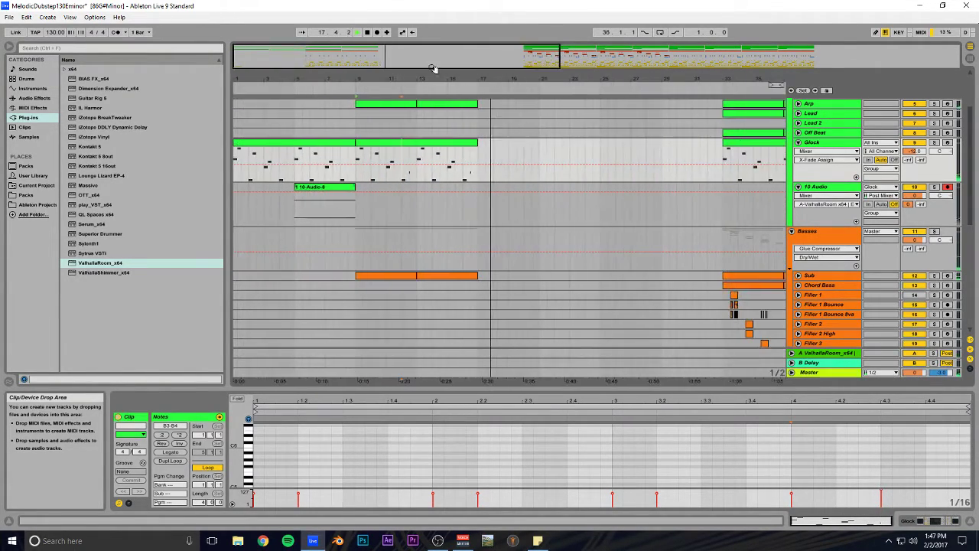
# Step: Split the Glock clip at bar 13, delete the short D4 note from the bar 9 to 13 half, and save the set
pyautogui.moveTo(418, 158); pyautogui.dragTo(356, 160)
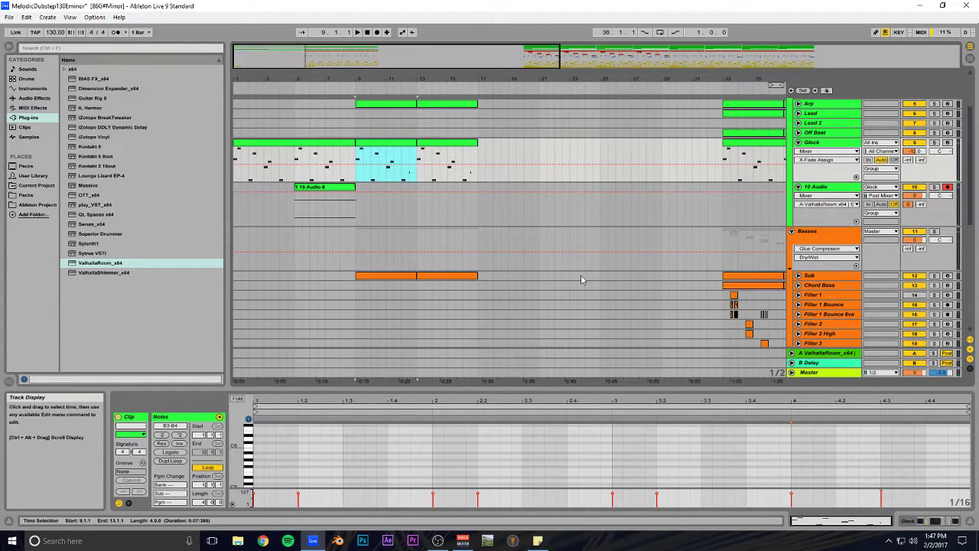
pyautogui.moveTo(801, 389); pyautogui.dragTo(811, 261)
pyautogui.moveTo(899, 366); pyautogui.dragTo(870, 419)
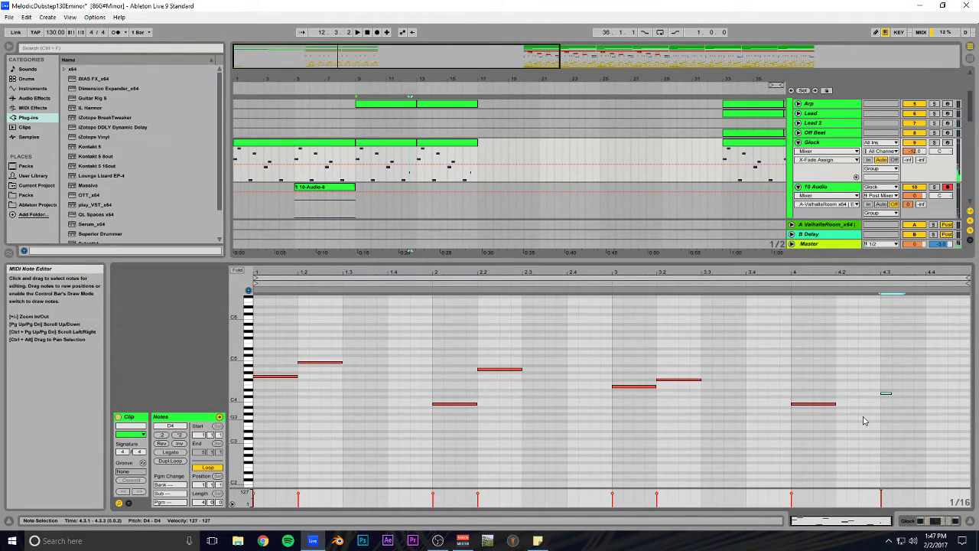
pyautogui.click(452, 151)
pyautogui.hotkey('ctrl', 's')
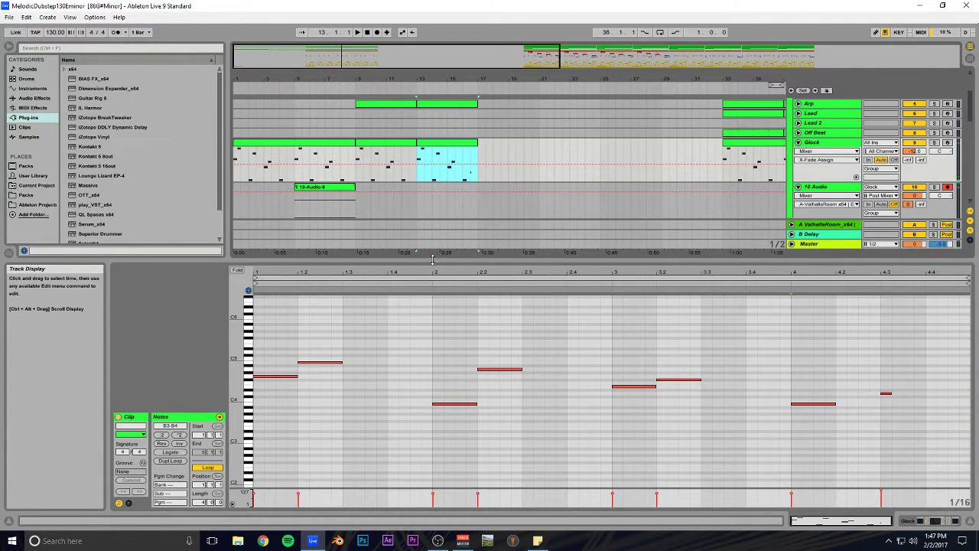
# Step: Reduce the note editor's height and copy the reversed audio clip from bar 5 to bars 13 to 17 on its track
pyautogui.moveTo(433, 260); pyautogui.dragTo(432, 361)
pyautogui.moveTo(335, 192); pyautogui.dragTo(462, 187)
pyautogui.press('-')
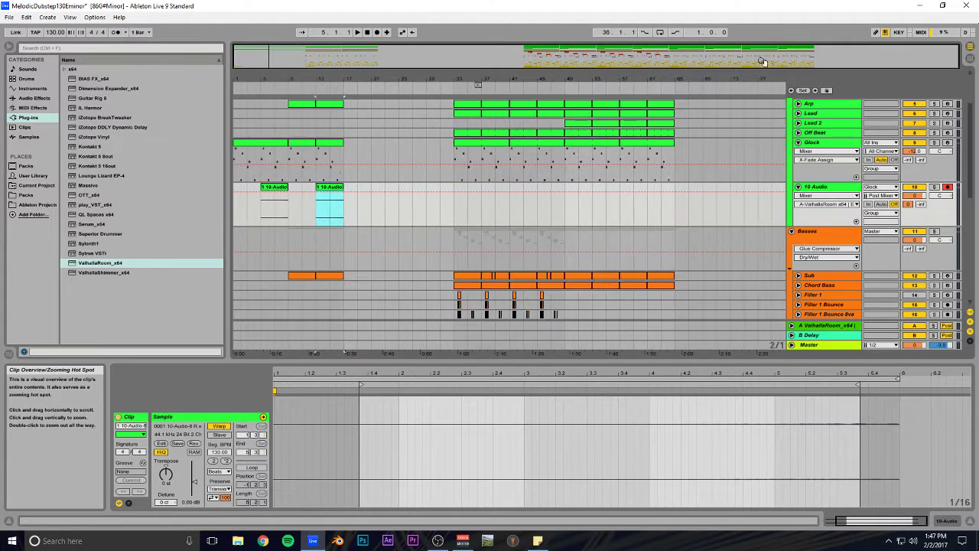
# Step: Copy the reversed audio clip to bars 37, 45, 53 and 61, rename its track Glock Rev, and save the set
pyautogui.moveTo(332, 191); pyautogui.dragTo(504, 191)
pyautogui.moveTo(502, 191); pyautogui.dragTo(661, 188)
pyautogui.hotkey('ctrl', 's')
pyautogui.click(818, 187)
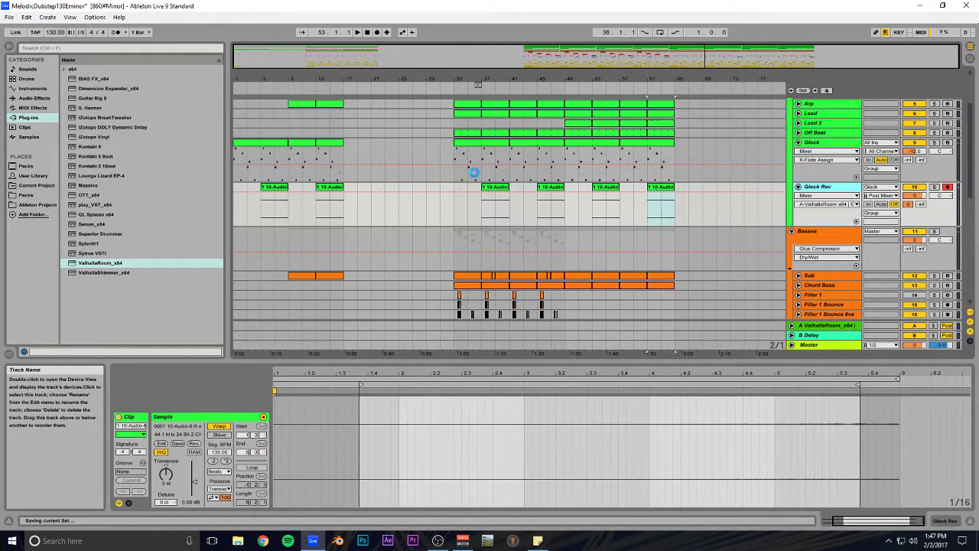
pyautogui.moveTo(386, 51)
pyautogui.mouseDown()
pyautogui.moveTo(387, 115)
pyautogui.moveTo(387, 51)
pyautogui.mouseUp()
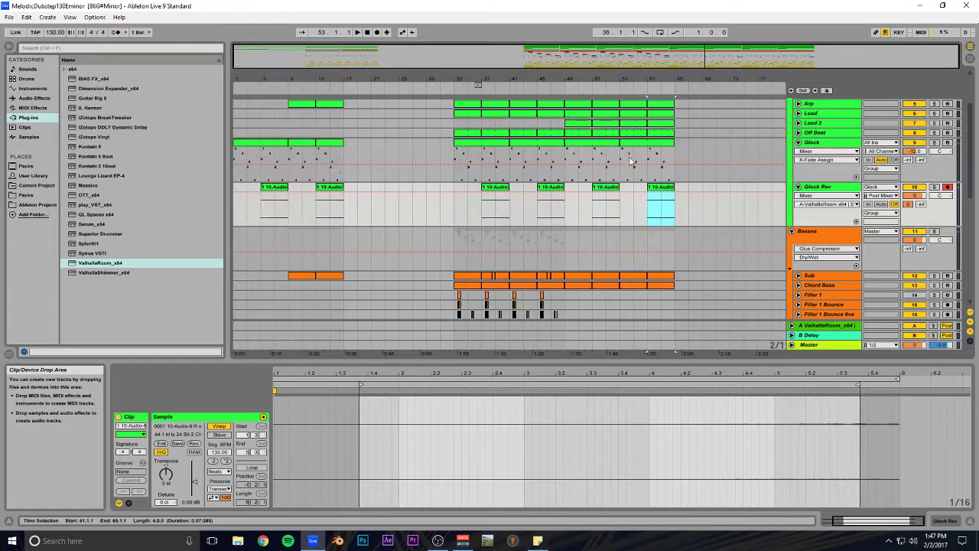
# Step: Fold the Glock track and save the set
pyautogui.click(799, 143)
pyautogui.scroll(3, 643, 219)
pyautogui.scroll(-3, 639, 221)
pyautogui.scroll(-10, 441, 229)
pyautogui.hotkey('ctrl', 's')
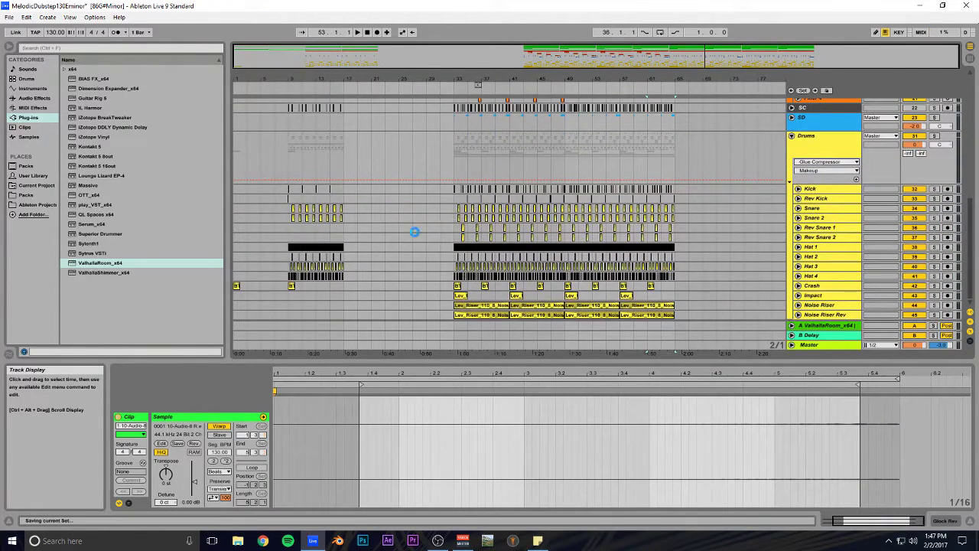
# Step: Copy the Noise Riser Rev clip from bar 33 to bar 1, play it from the start, and save the set
pyautogui.moveTo(478, 314); pyautogui.dragTo(259, 315)
pyautogui.press('space')
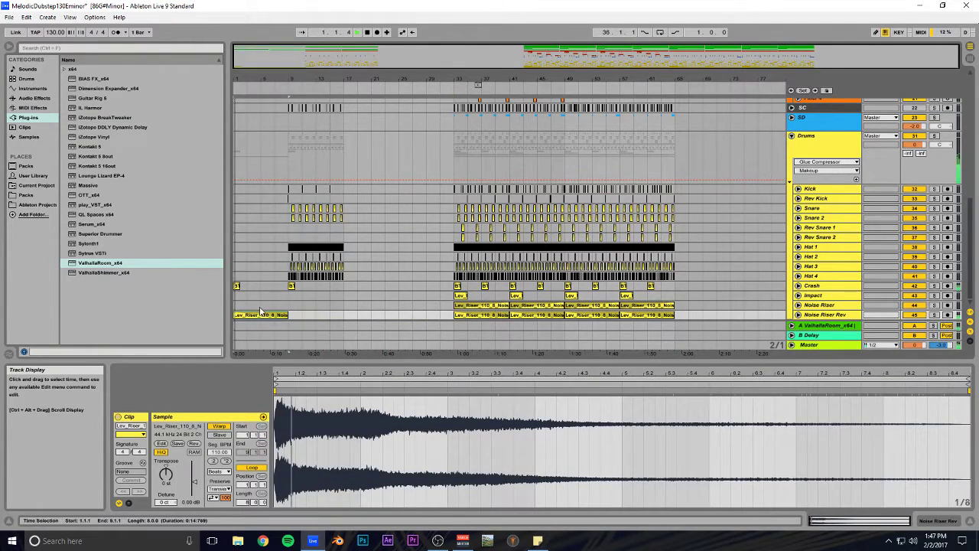
pyautogui.hotkey('ctrl', 's')
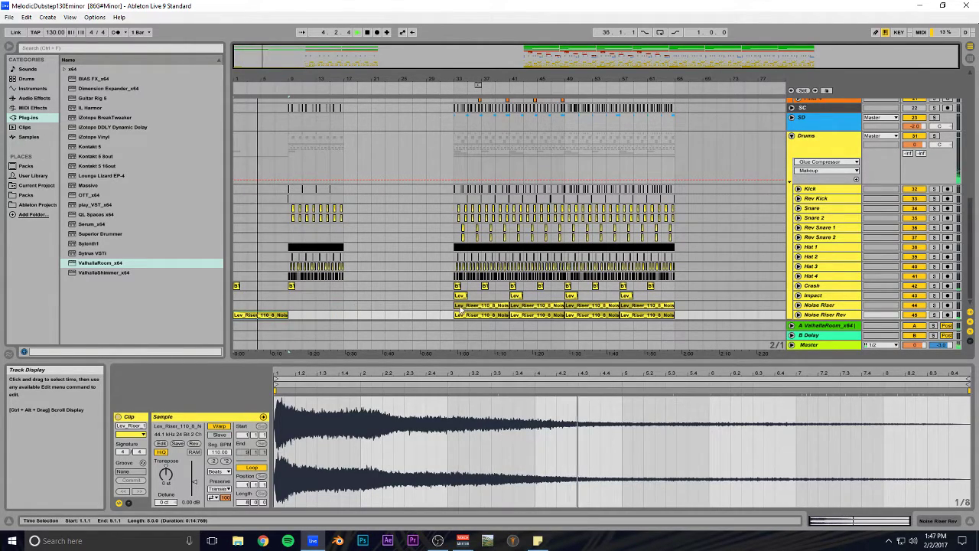
# Step: Solo the Crash track, play it from bar 1, and set its Ping Pong Delay dry/wet to 41%
pyautogui.click(823, 286)
pyautogui.click(935, 286)
pyautogui.press('space')
pyautogui.press('space')
pyautogui.hotkey('shift', 'Tab')
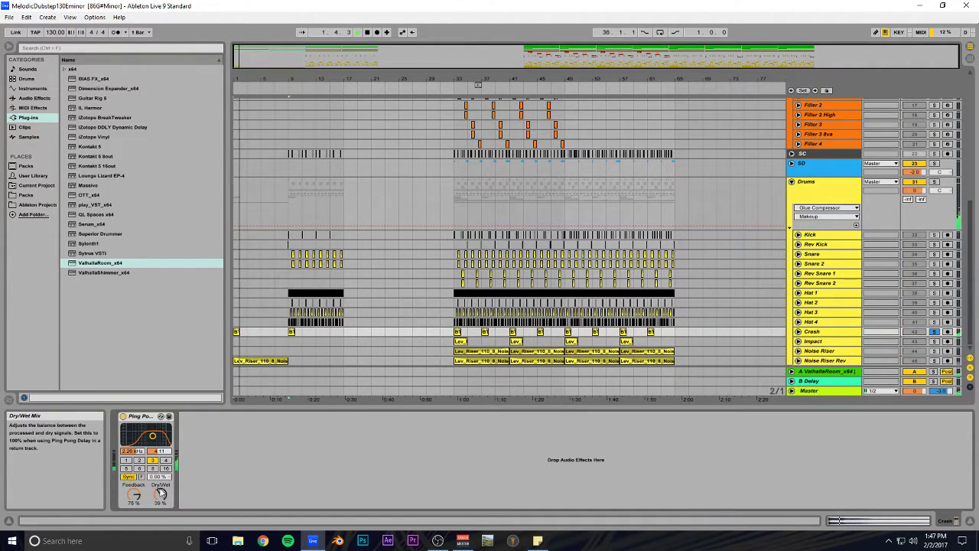
pyautogui.moveTo(161, 495); pyautogui.dragTo(161, 429)
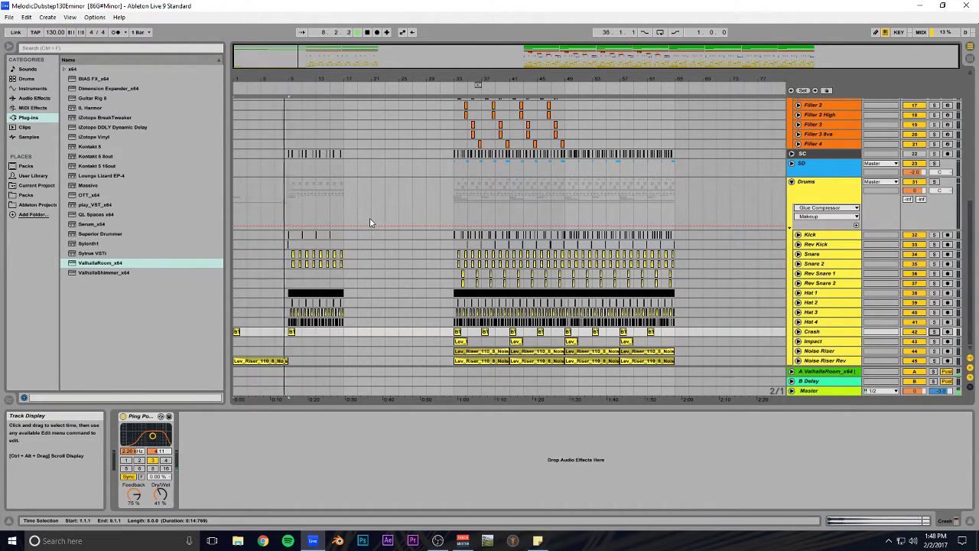
# Step: Listen to bars 9 to 13 of the intro while examining the drum, bass and synth tracks
pyautogui.moveTo(331, 79); pyautogui.dragTo(513, 164)
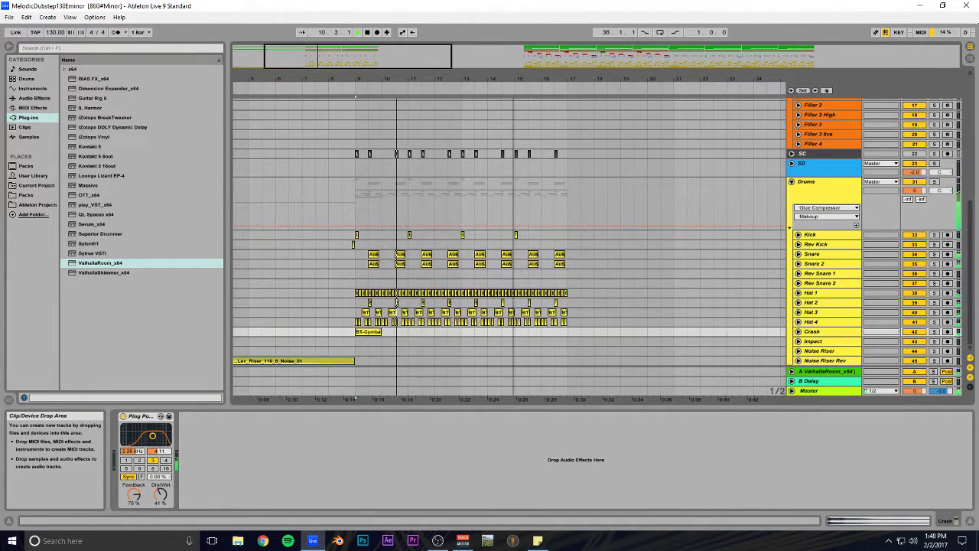
pyautogui.moveTo(299, 57)
pyautogui.mouseDown()
pyautogui.moveTo(293, 70)
pyautogui.moveTo(308, 58)
pyautogui.mouseUp()
pyautogui.scroll(6, 475, 178)
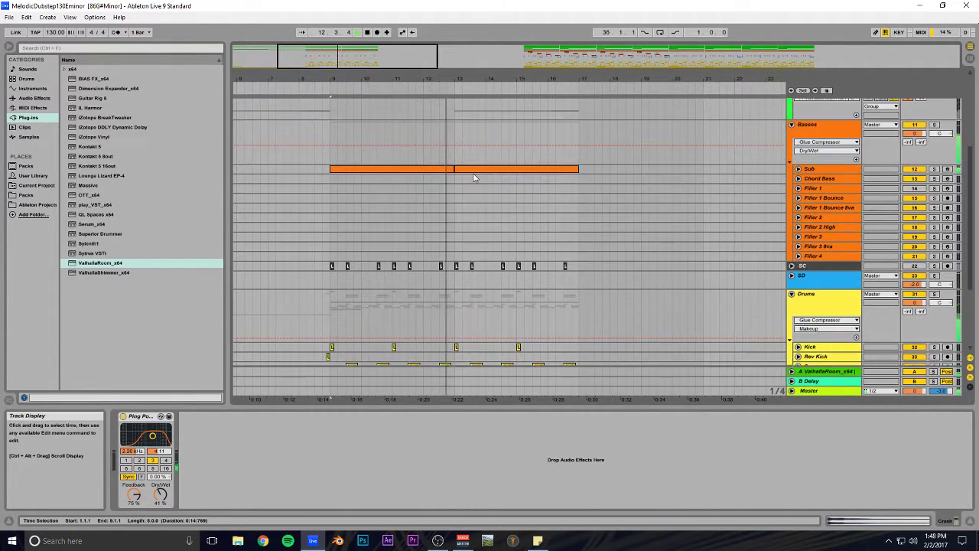
pyautogui.scroll(2, 437, 188)
pyautogui.press('space')
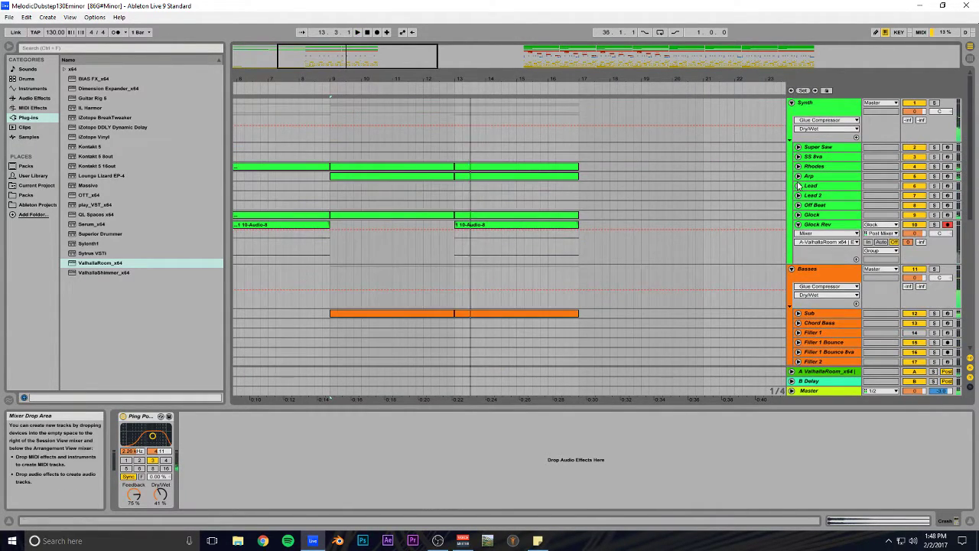
# Step: Unfold the Arp track and add an Auto Filter at the end of its device chain
pyautogui.click(798, 176)
pyautogui.click(811, 176)
pyautogui.moveTo(377, 52); pyautogui.dragTo(375, 44)
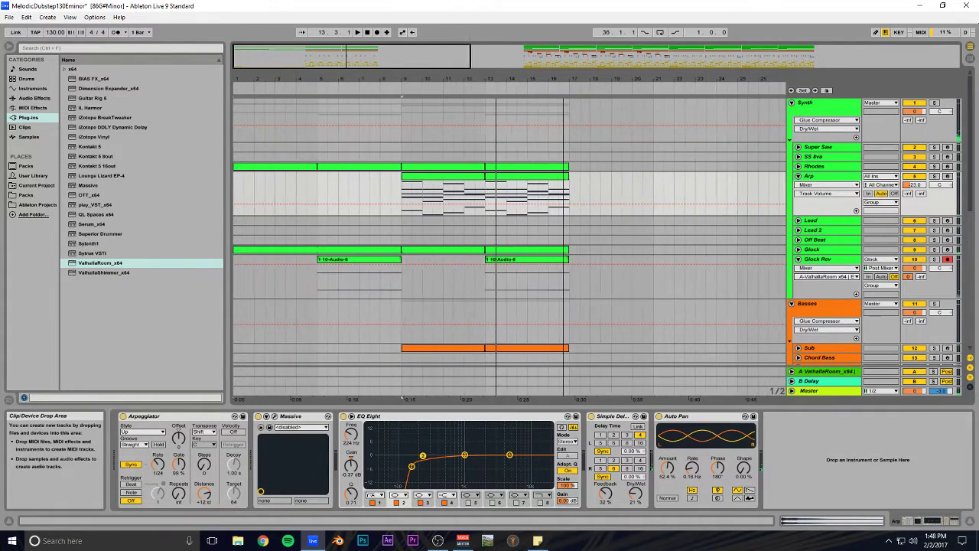
pyautogui.click(35, 98)
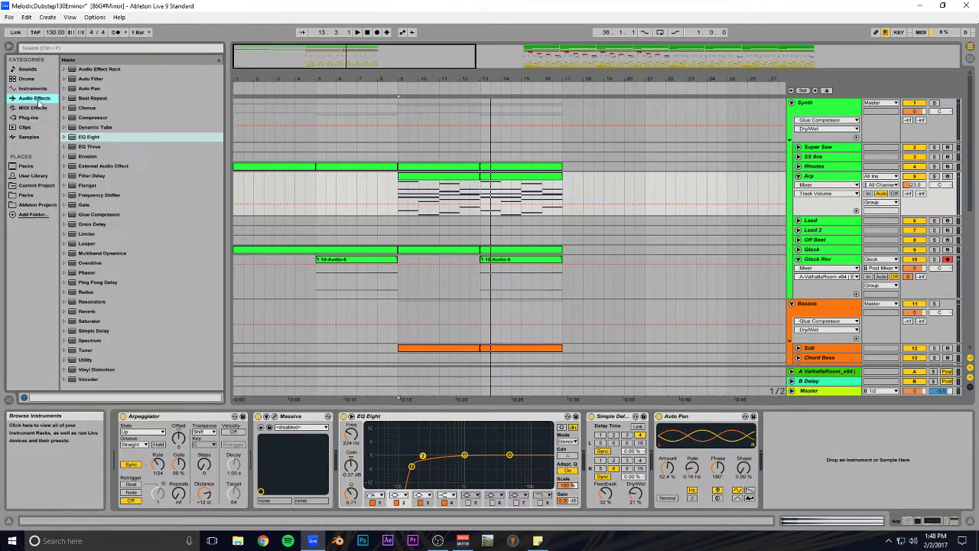
pyautogui.click(98, 80)
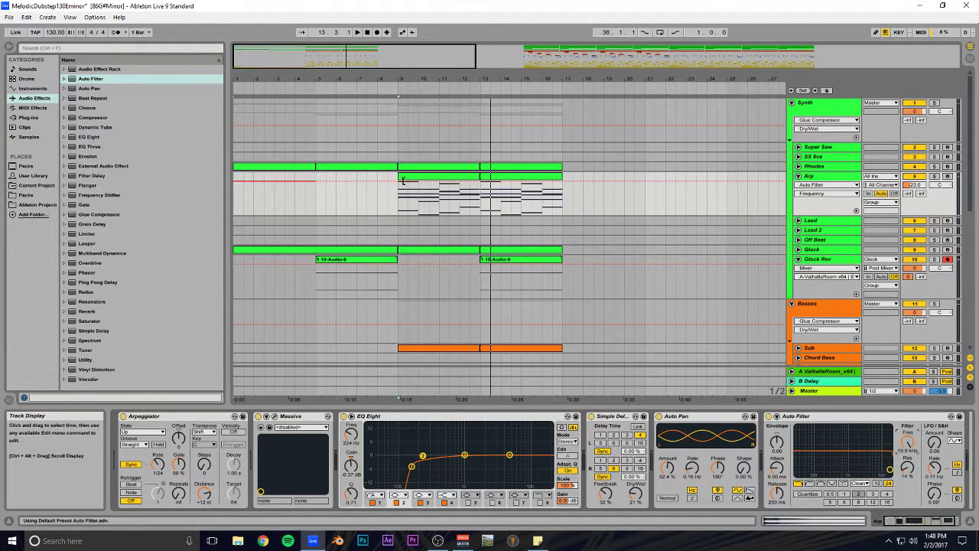
# Step: Automate the Arp's Auto Filter frequency from a low cutoff at bar 9 up to 19.9 kHz at bar 17, play it, and save
pyautogui.click(454, 184)
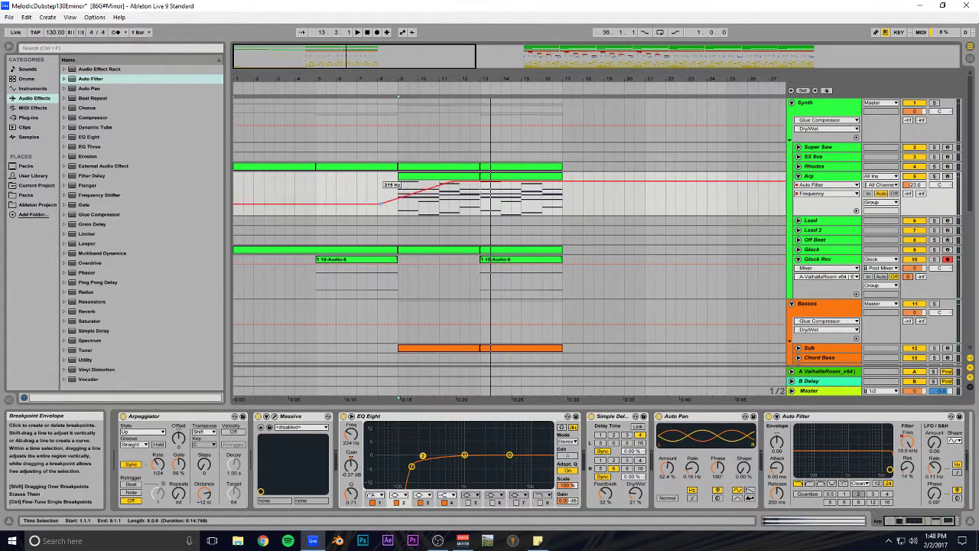
pyautogui.click(376, 198)
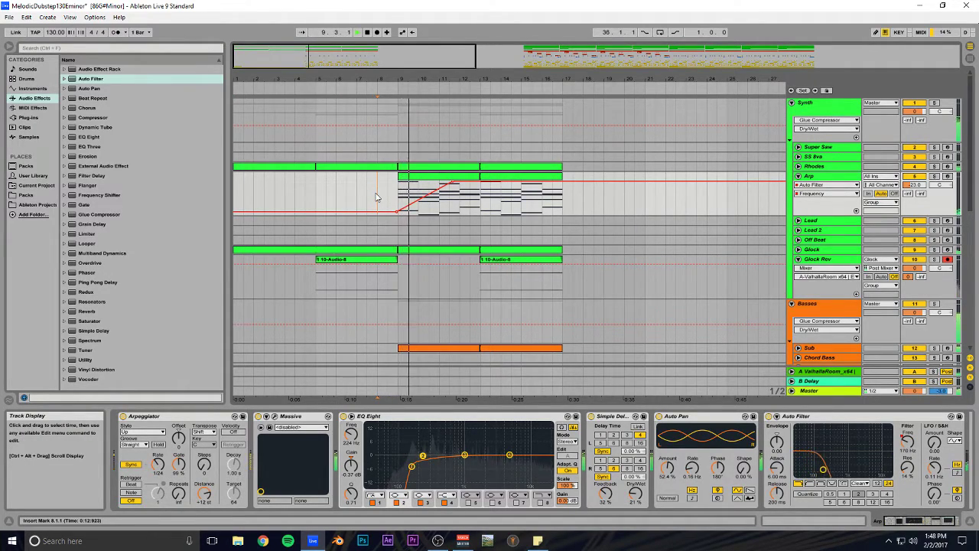
pyautogui.moveTo(454, 183); pyautogui.dragTo(561, 182)
pyautogui.hotkey('ctrl', 's')
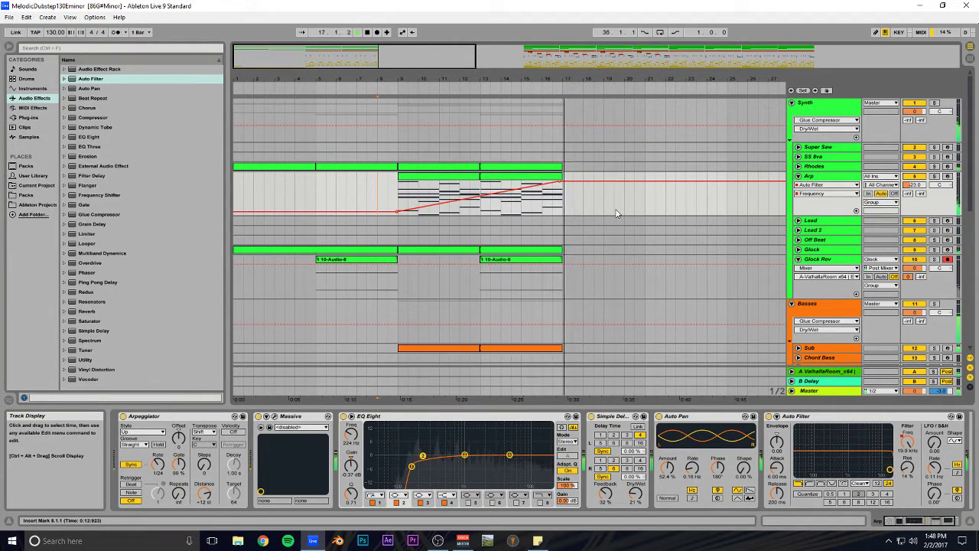
pyautogui.moveTo(416, 55); pyautogui.dragTo(383, 78)
pyautogui.press('space')
# Step: Duplicate the Sub clip at bar 13 repeatedly to fill bars 17 to 33
pyautogui.hotkey('alt', 'Tab')
pyautogui.hotkey('alt', 'Tab')
pyautogui.scroll(-3, 399, 154)
pyautogui.scroll(-5, 400, 152)
pyautogui.scroll(2, 478, 151)
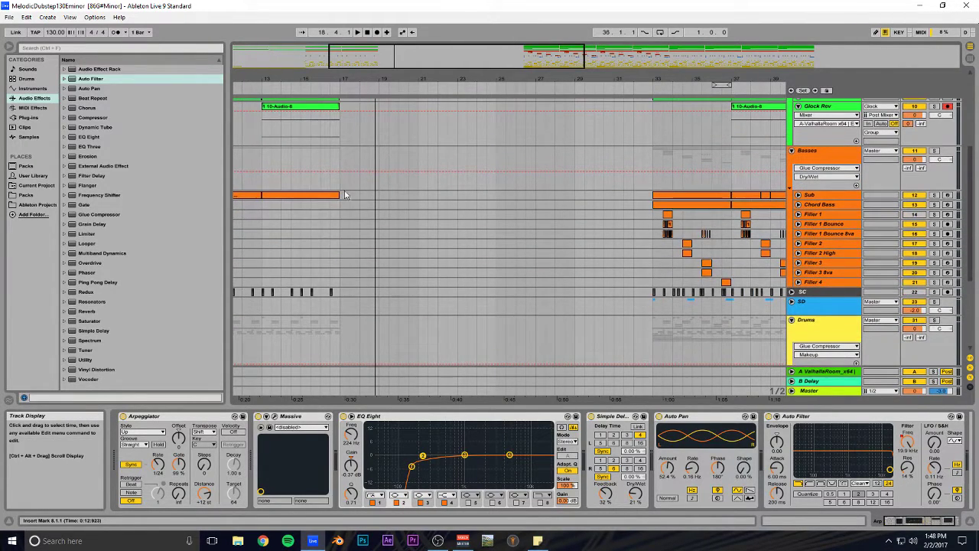
pyautogui.click(303, 195)
pyautogui.hotkey('ctrl', 'd')
pyautogui.hotkey('ctrl', 'd')
pyautogui.hotkey('ctrl', 'd')
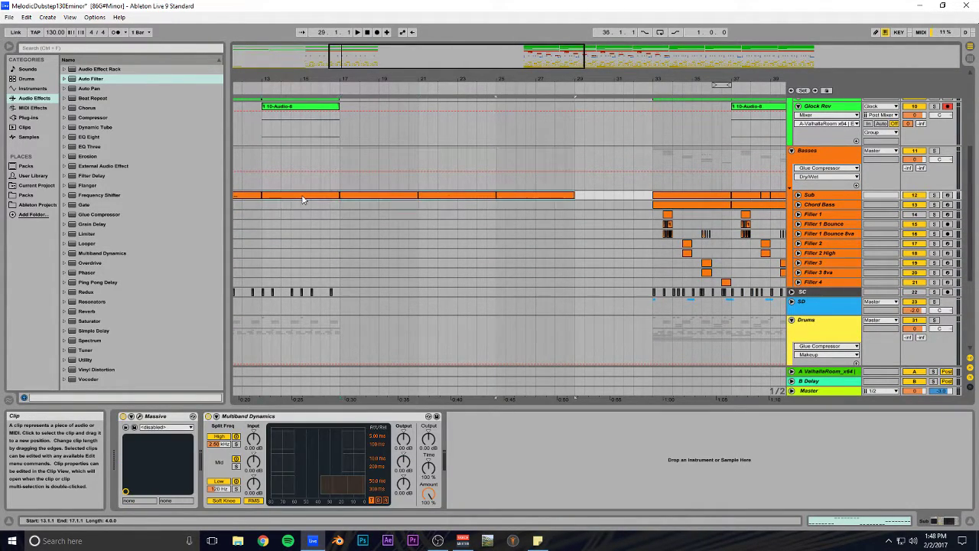
# Step: Undo the duplicated Sub clips after bar 17 and try redoing the clip duplication
pyautogui.hotkey('ctrl', 'z')
pyautogui.hotkey('ctrl', 'z')
pyautogui.hotkey('ctrl', 'z')
pyautogui.hotkey('ctrl', 'z')
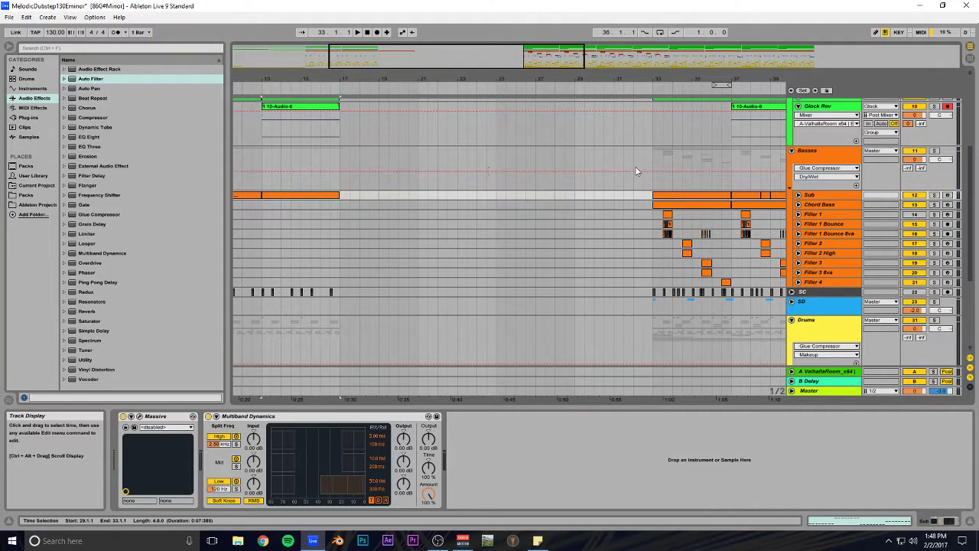
pyautogui.scroll(3, 536, 159)
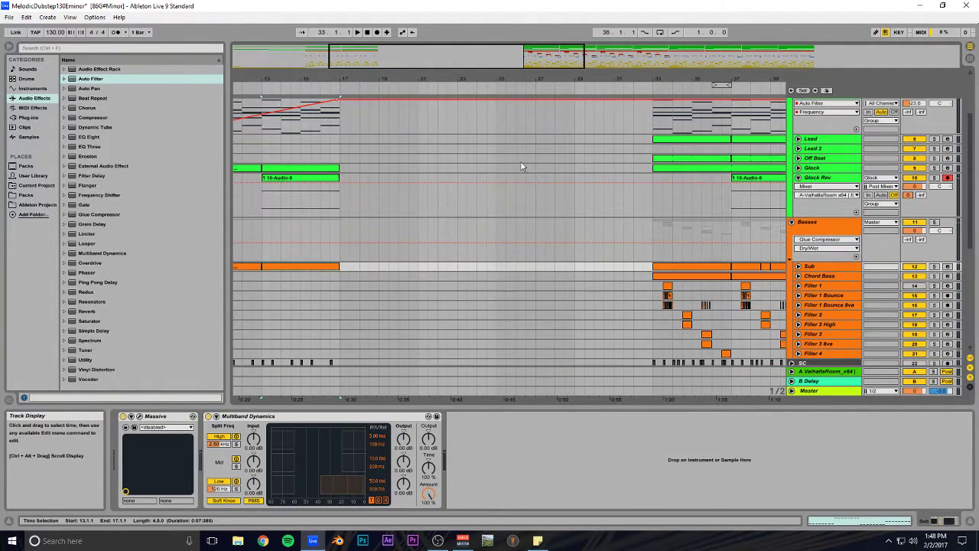
pyautogui.click(29, 18)
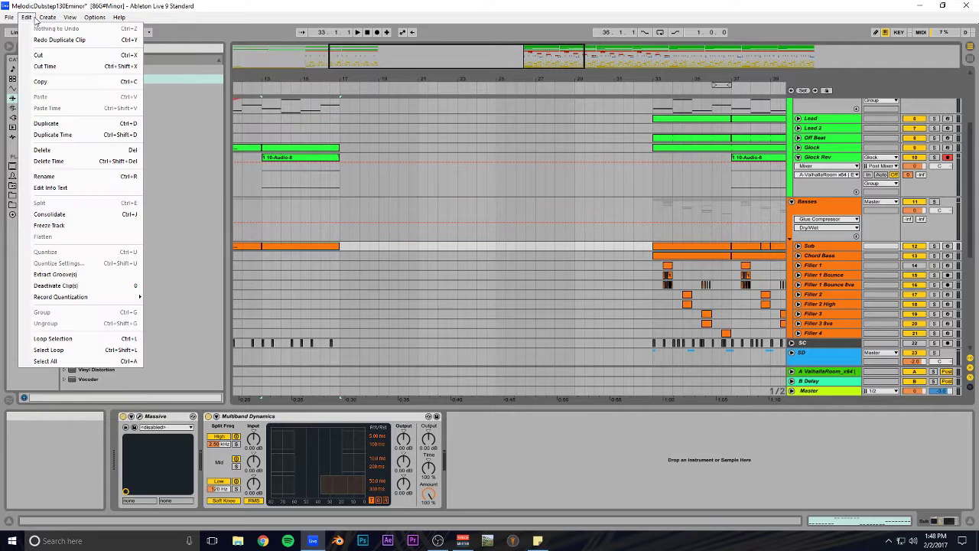
pyautogui.click(44, 46)
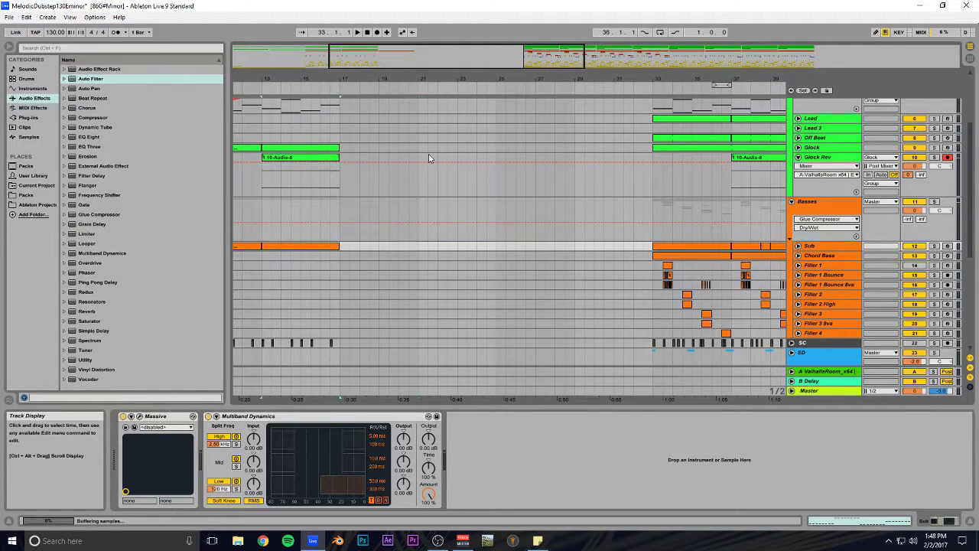
pyautogui.scroll(3, 604, 203)
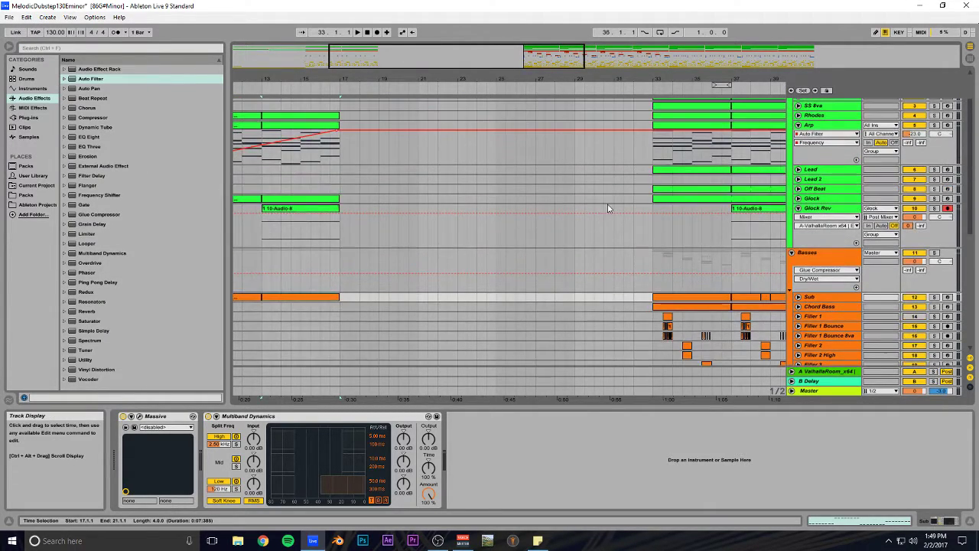
# Step: Insert one bar of empty time at bar 29 across the arrangement and play from bar 33 to check the gap
pyautogui.click(579, 231)
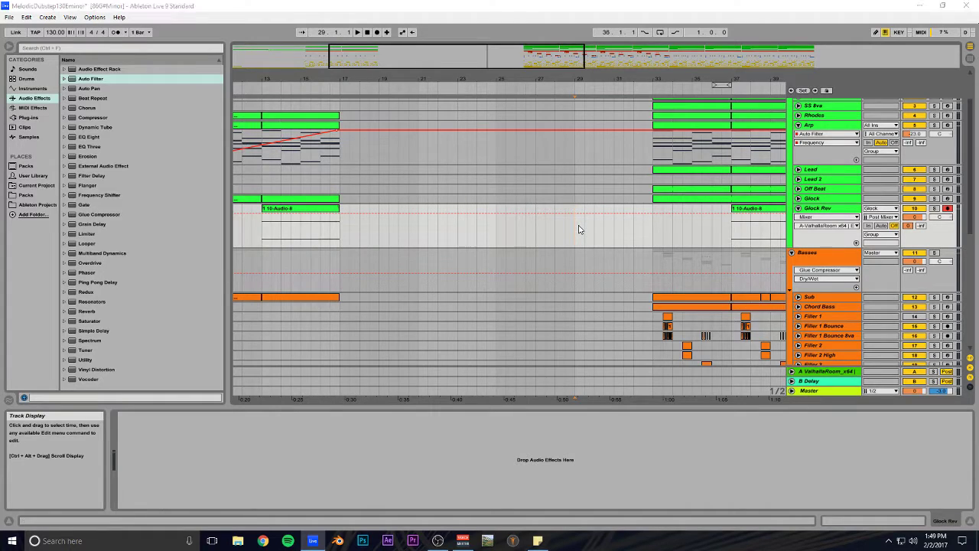
pyautogui.hotkey('ctrl', 'i')
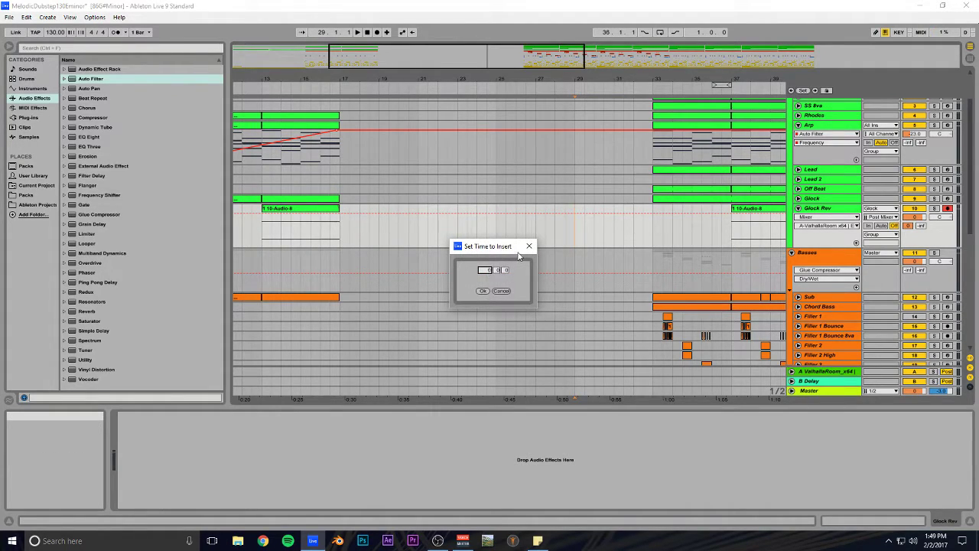
pyautogui.click(483, 292)
pyautogui.moveTo(687, 79); pyautogui.dragTo(568, 78)
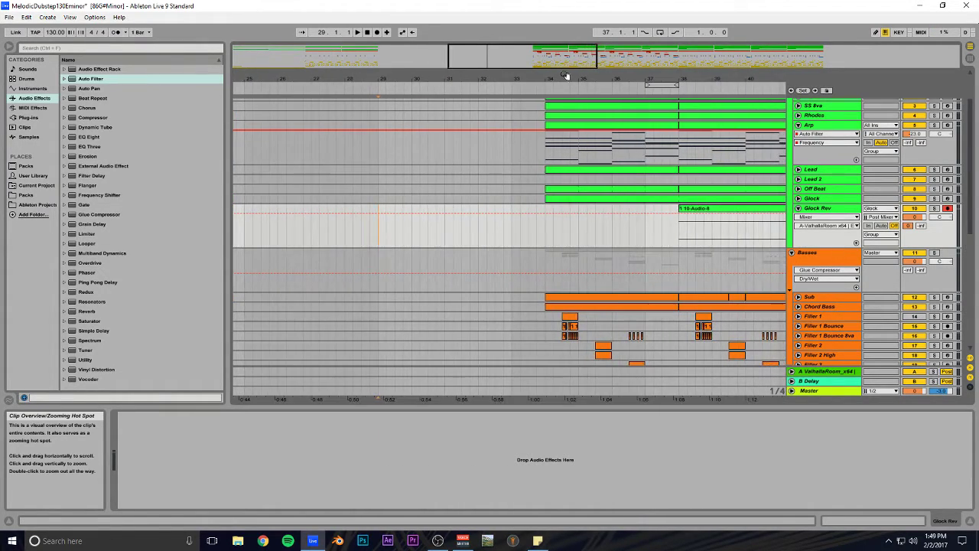
pyautogui.click(512, 181)
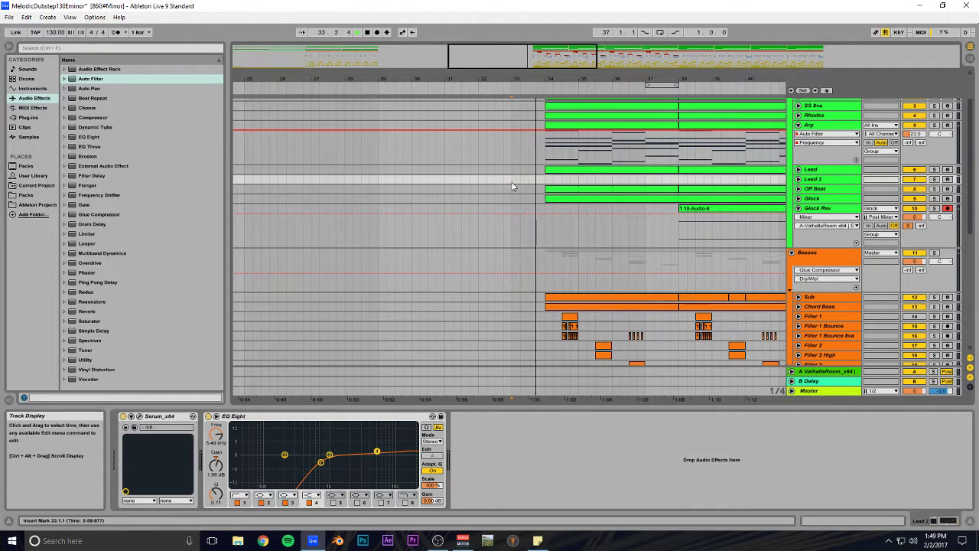
pyautogui.moveTo(489, 66); pyautogui.dragTo(519, 225)
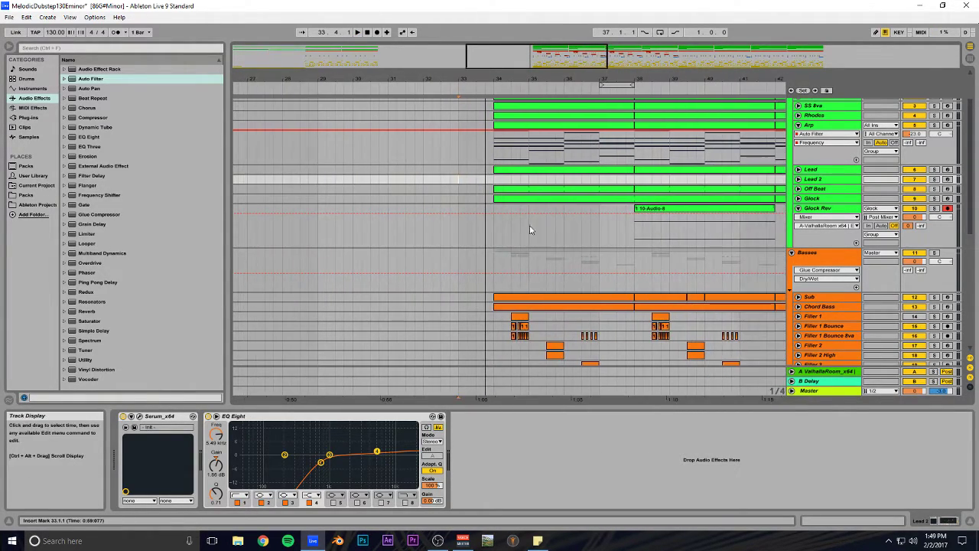
# Step: Copy the Impact clip from bar 34 to bar 9, play the section from there, and save the set
pyautogui.moveTo(515, 53); pyautogui.dragTo(363, 9)
pyautogui.scroll(-3, 325, 247)
pyautogui.scroll(-5, 324, 247)
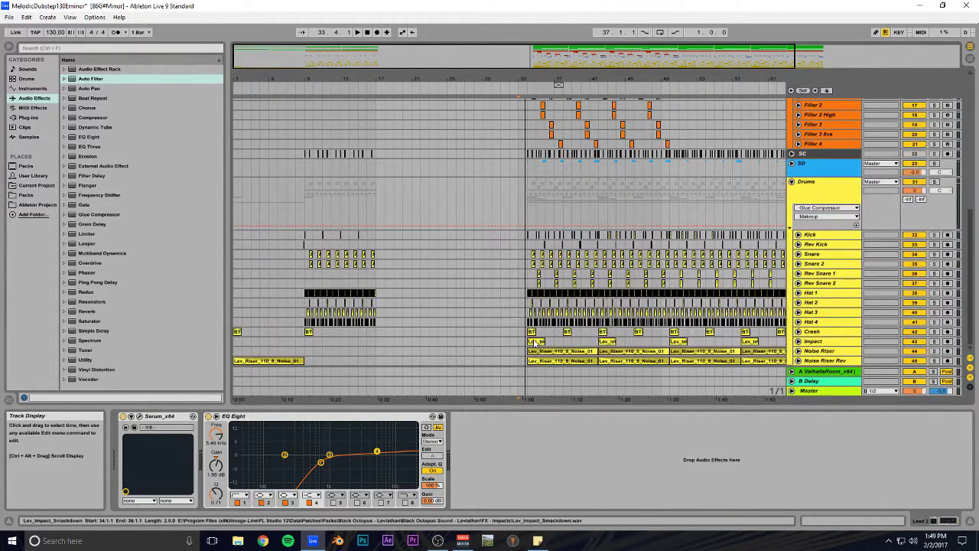
pyautogui.click(541, 352)
pyautogui.keyDown('ctrl'); pyautogui.moveTo(539, 342); pyautogui.dragTo(315, 345); pyautogui.keyUp('ctrl')
pyautogui.click(304, 334)
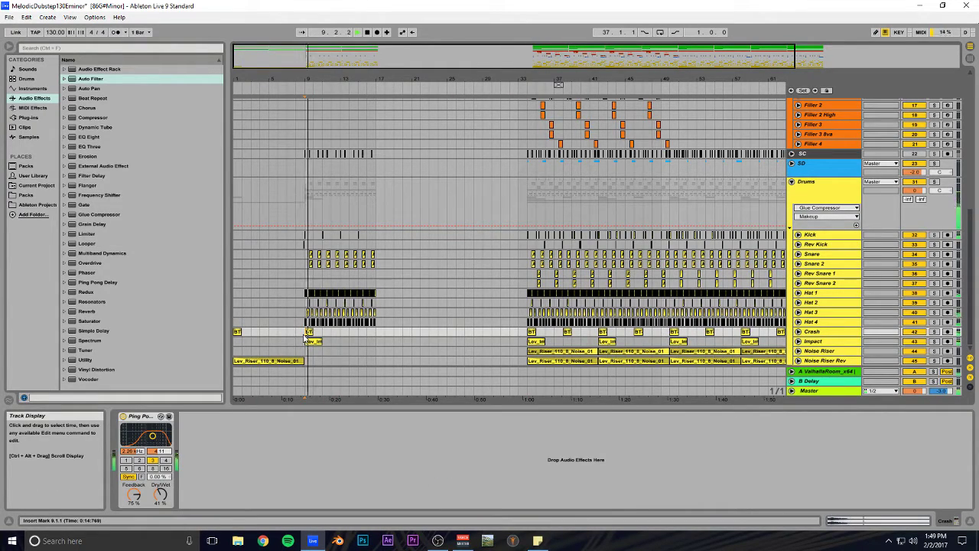
pyautogui.hotkey('ctrl', 's')
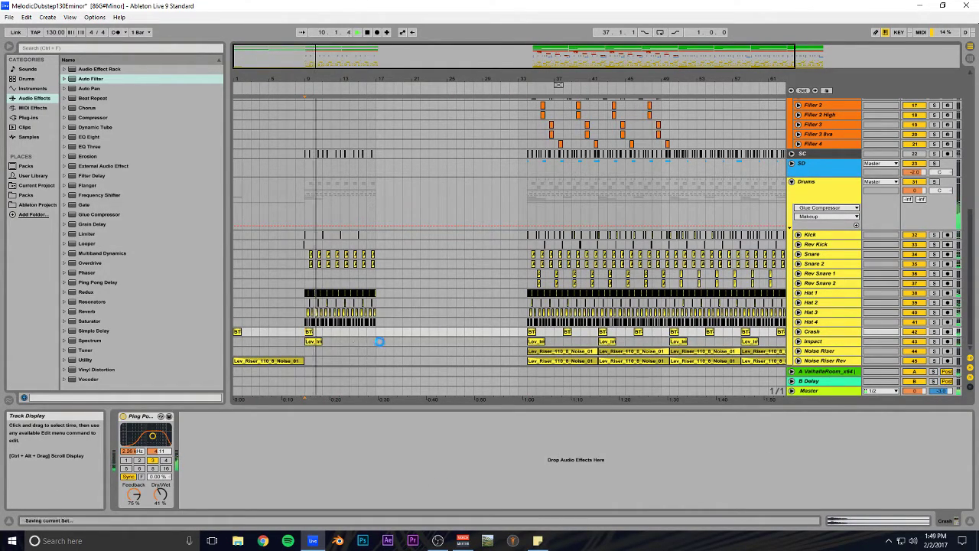
pyautogui.click(376, 342)
pyautogui.press('space')
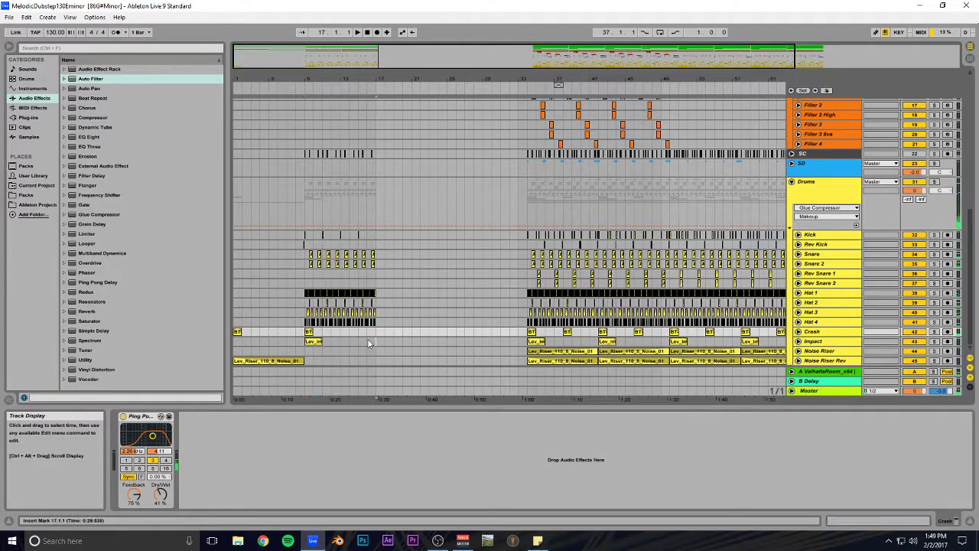
pyautogui.moveTo(306, 319); pyautogui.dragTo(236, 341)
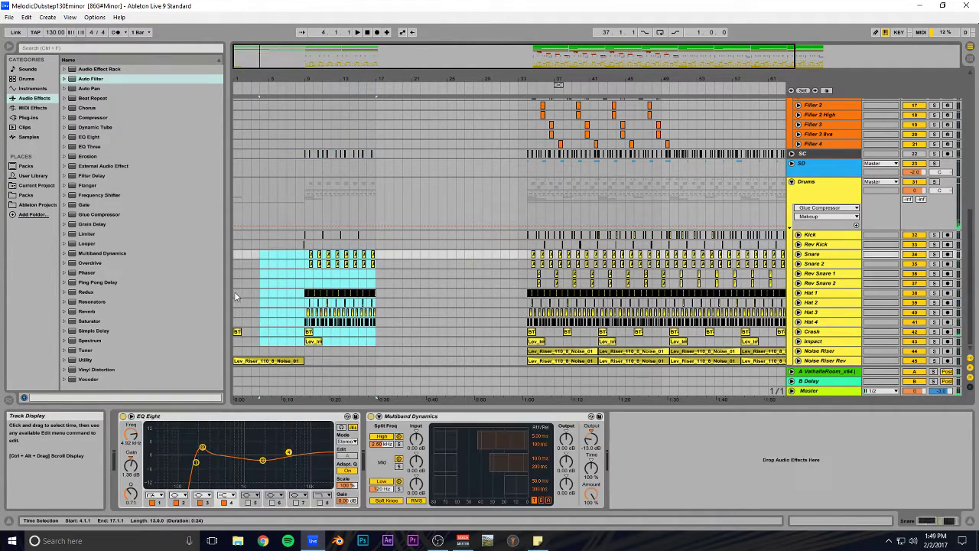
pyautogui.click(236, 294)
pyautogui.scroll(10, 398, 252)
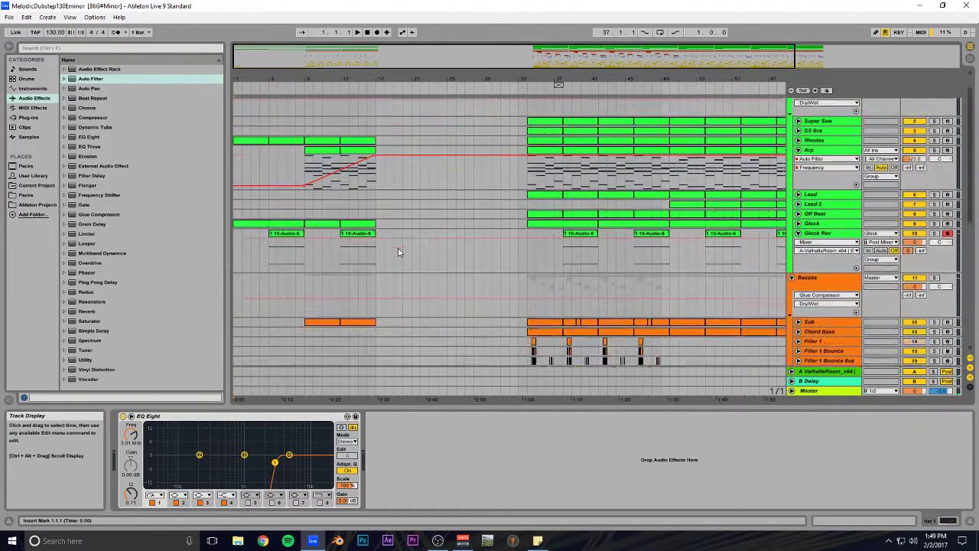
# Step: Duplicate the Arp clip at bar 13 repeatedly to fill bars 17 to 33
pyautogui.click(798, 166)
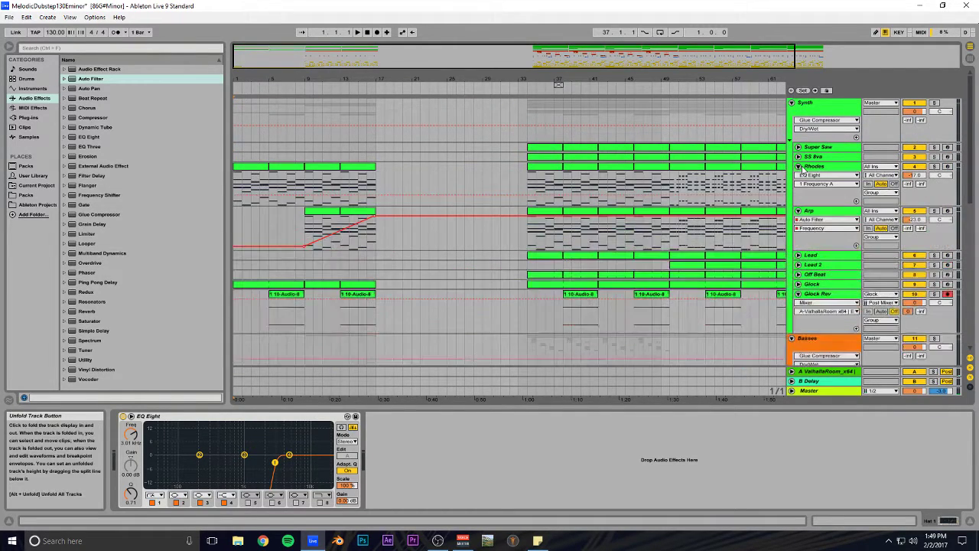
pyautogui.click(357, 211)
pyautogui.hotkey('ctrl', 'd')
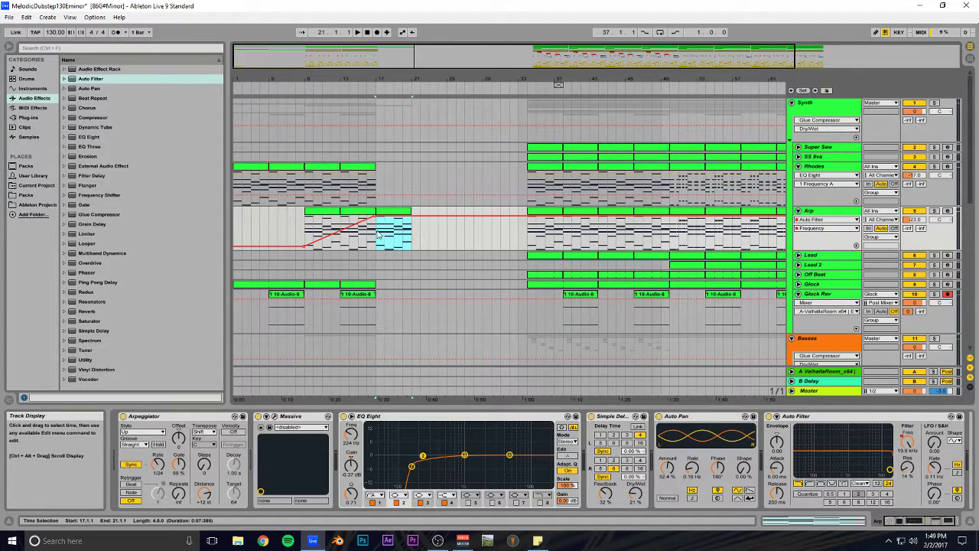
pyautogui.hotkey('ctrl', 'd')
pyautogui.hotkey('ctrl', 'd')
pyautogui.hotkey('ctrl', 'd')
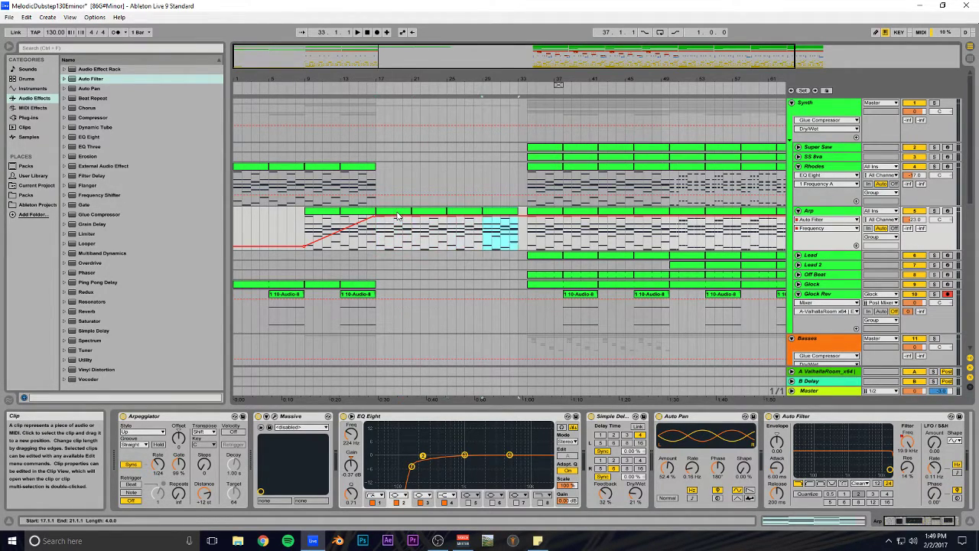
# Step: Duplicate the Rhodes clip before bar 17 repeatedly to fill bars 17 to 33
pyautogui.click(373, 180)
pyautogui.hotkey('ctrl', 'd')
pyautogui.hotkey('ctrl', 'd')
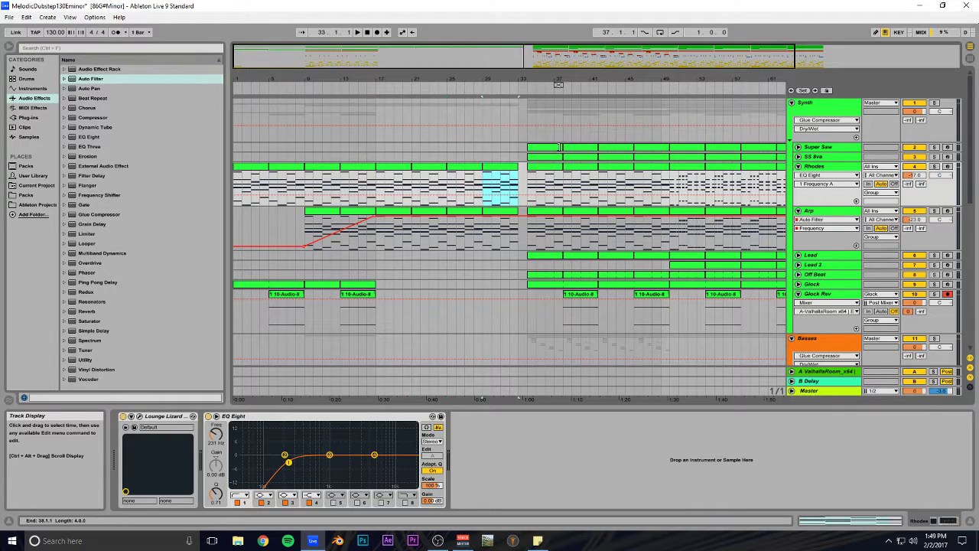
# Step: Copy the Super Saw and SS 8va clips from bar 34 to bar 17
pyautogui.click(798, 146)
pyautogui.click(541, 157)
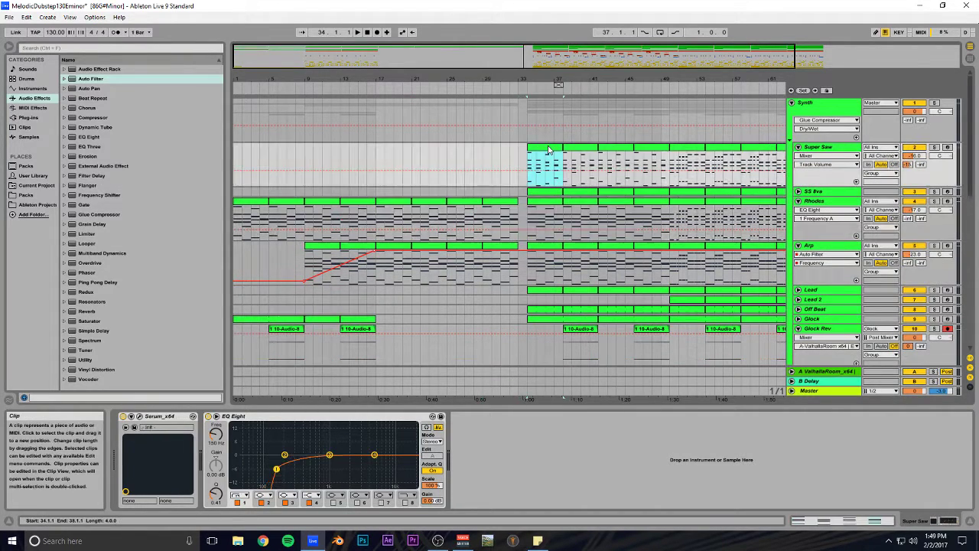
pyautogui.moveTo(541, 157); pyautogui.dragTo(388, 155)
pyautogui.moveTo(369, 79); pyautogui.dragTo(369, 145)
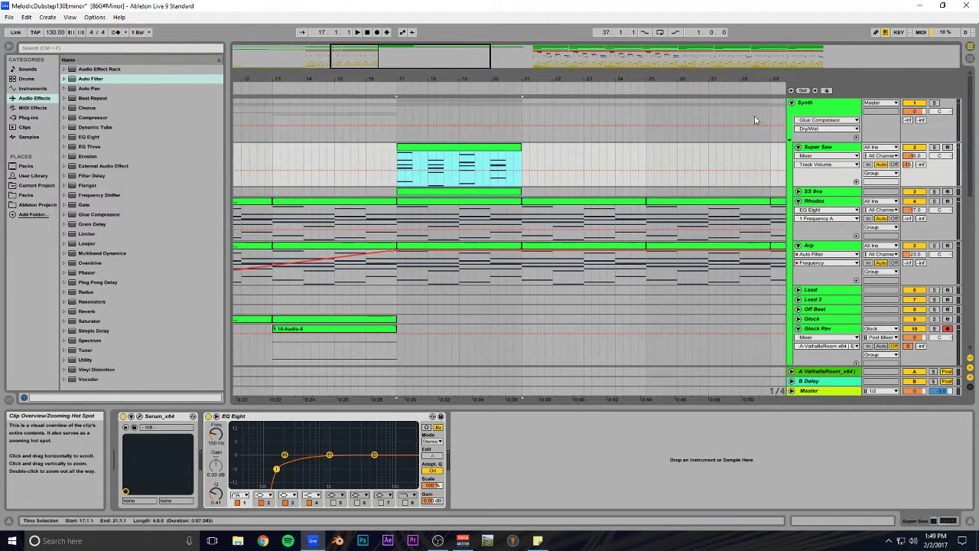
# Step: Add an Auto Filter to the Super Saw track and open its cutoff frequency to 19.9 kHz
pyautogui.doubleClick(88, 81)
pyautogui.moveTo(594, 442); pyautogui.dragTo(556, 362)
pyautogui.moveTo(547, 79); pyautogui.dragTo(544, 43)
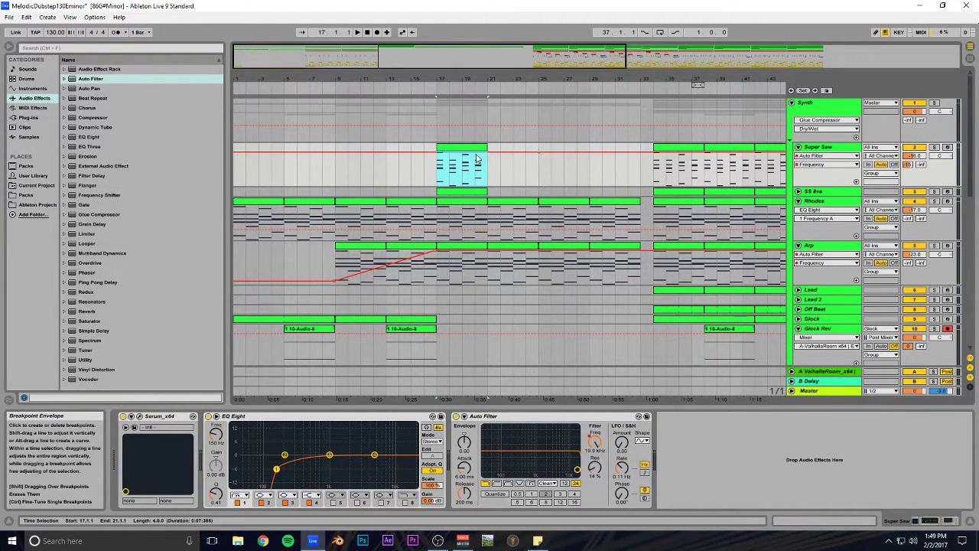
# Step: Automate Super Saw's filter frequency to rise from about bar 17 to bar 25, and copy the Auto Filter to SS 8va
pyautogui.moveTo(446, 156); pyautogui.dragTo(419, 179)
pyautogui.press('space')
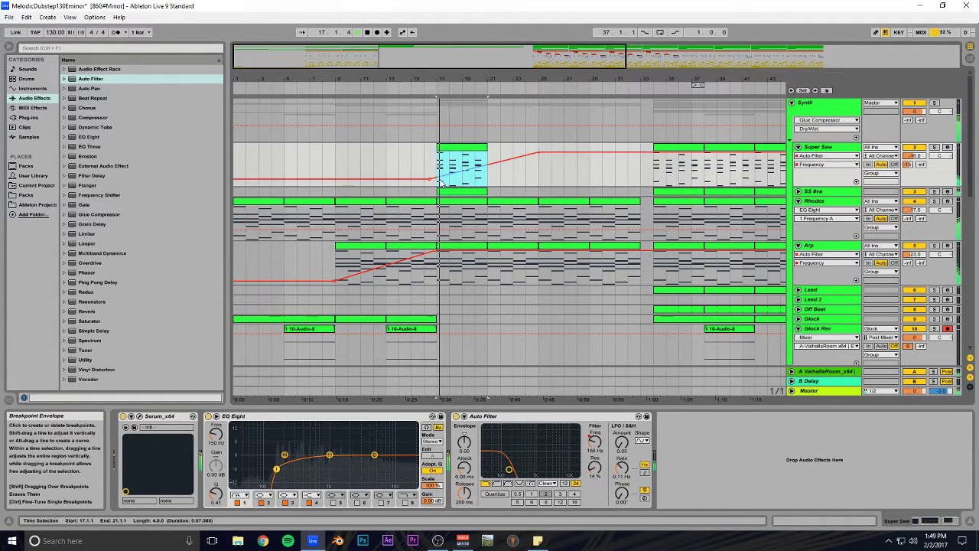
pyautogui.click(530, 430)
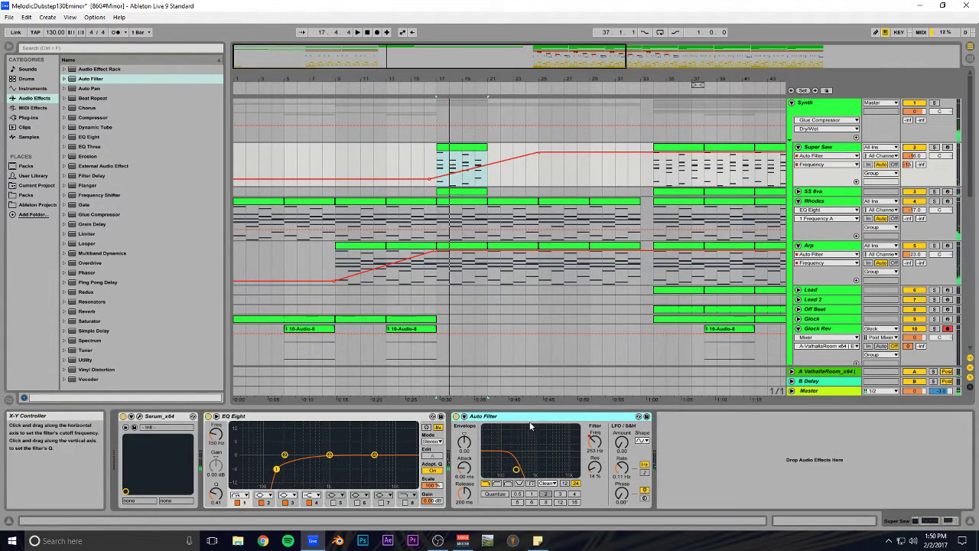
pyautogui.click(603, 203)
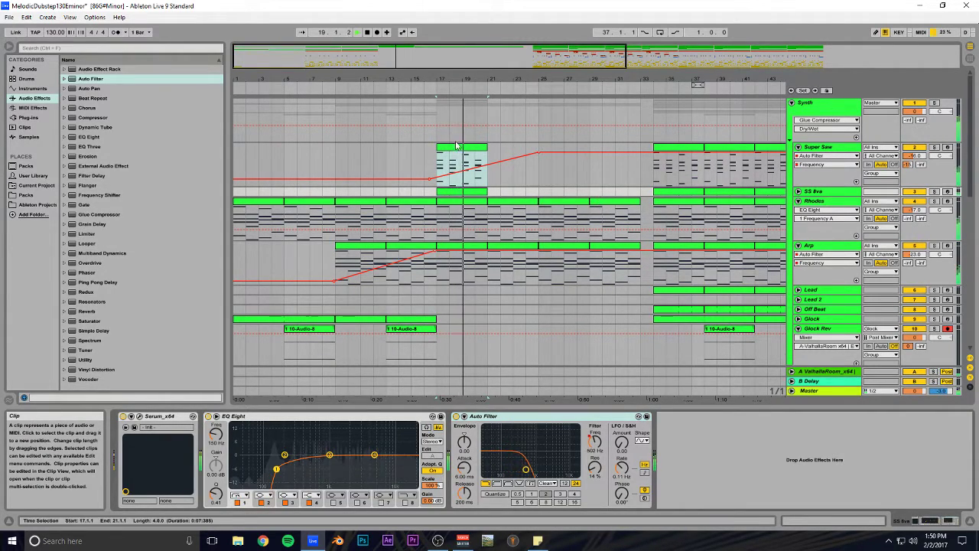
# Step: Duplicate the Super Saw and SS 8va clips to bar 21 and restore Super Saw's continuous filter ramp
pyautogui.click(463, 178)
pyautogui.keyDown('shift'); pyautogui.click(463, 192); pyautogui.keyUp('shift')
pyautogui.hotkey('ctrl', 'd')
pyautogui.hotkey('ctrl', 'z')
pyautogui.click(468, 150)
pyautogui.moveTo(460, 148); pyautogui.dragTo(511, 150)
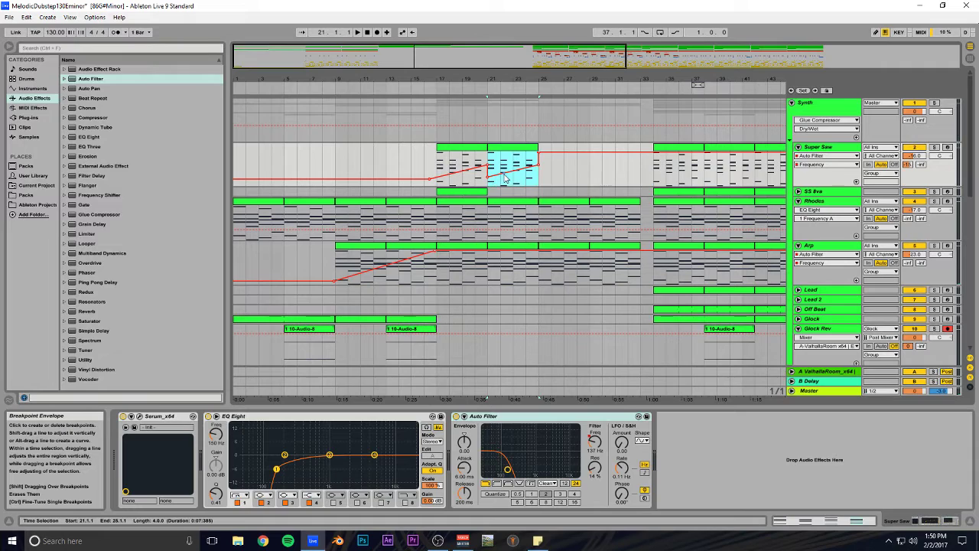
pyautogui.click(476, 192)
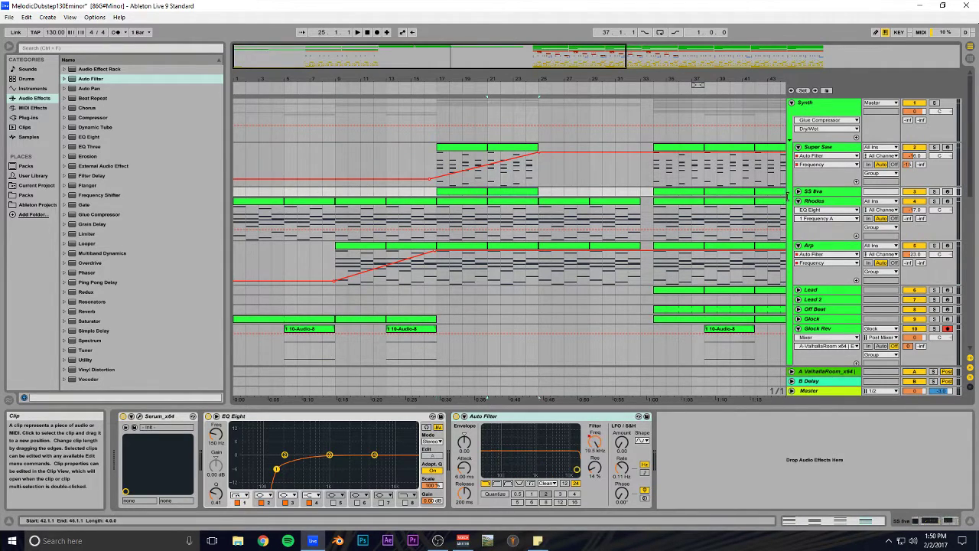
# Step: Remove the duplicated breakpoints from SS 8va's Auto Filter frequency ramp, play from bar 17, and save the set
pyautogui.click(798, 192)
pyautogui.click(830, 199)
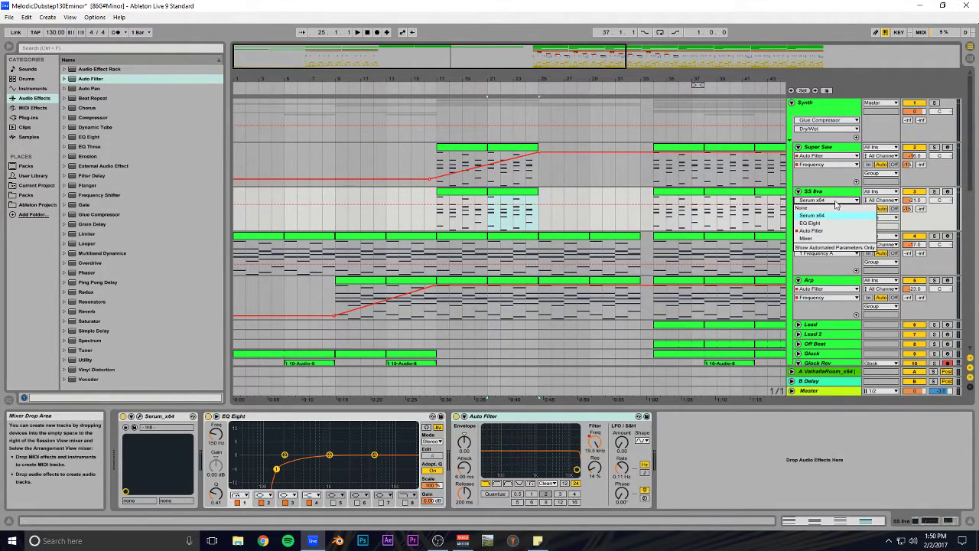
pyautogui.click(822, 234)
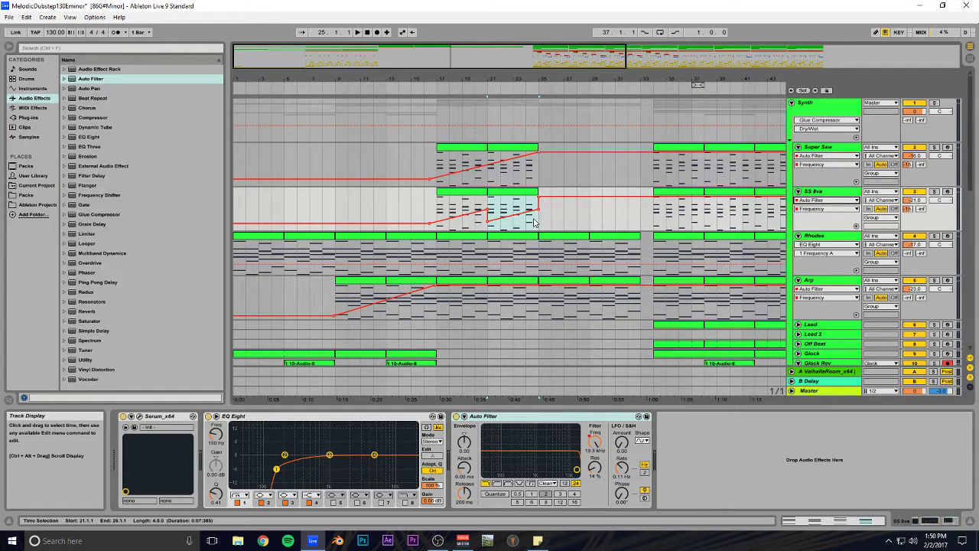
pyautogui.moveTo(537, 226); pyautogui.dragTo(487, 225)
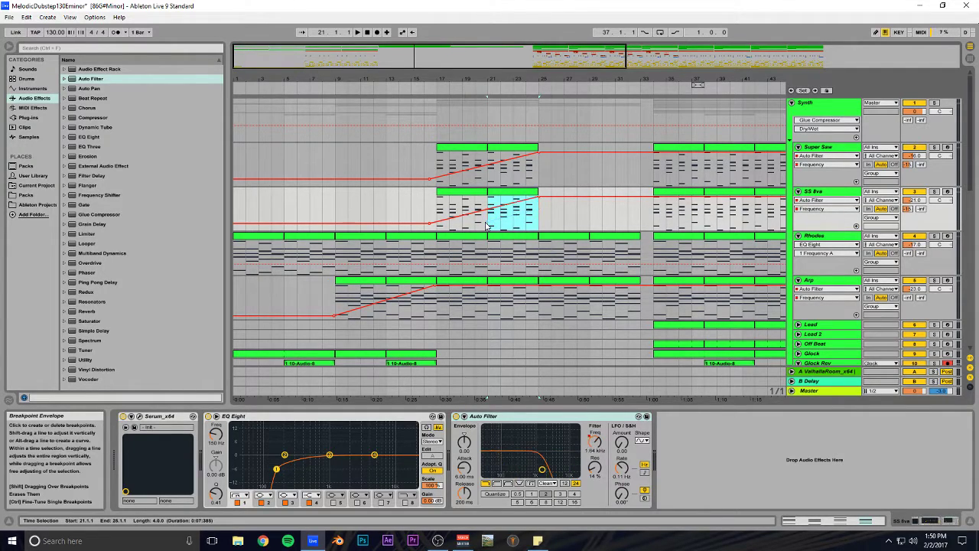
pyautogui.press('space')
pyautogui.hotkey('ctrl', 's')
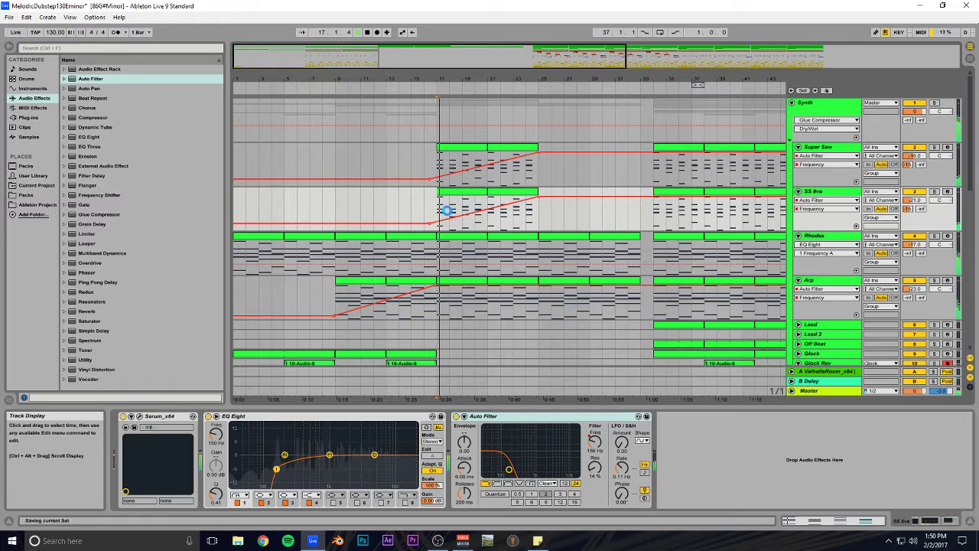
# Step: Duplicate the Sub clip at bar 13 repeatedly to fill bars 17 to 33
pyautogui.scroll(-10, 500, 265)
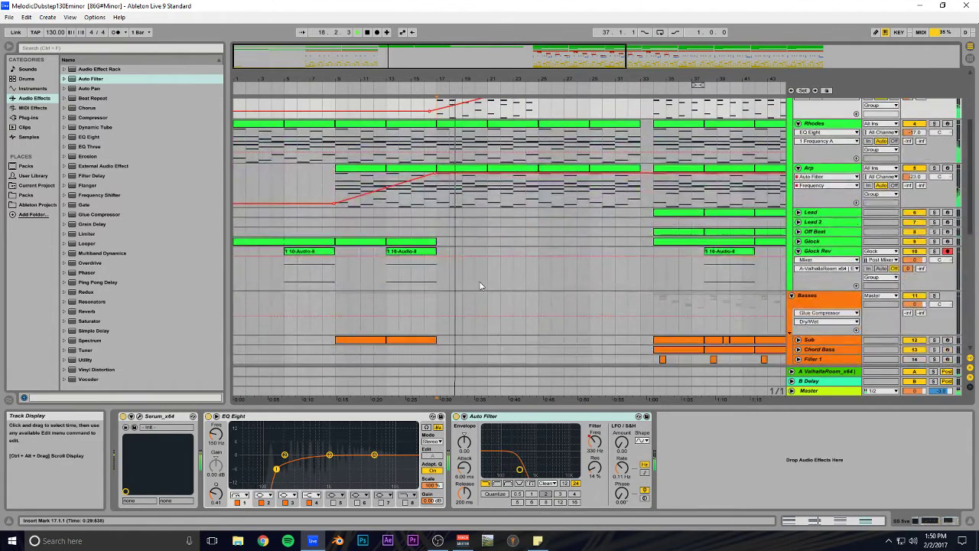
pyautogui.scroll(1, 469, 287)
pyautogui.click(420, 260)
pyautogui.hotkey('ctrl', 'd')
pyautogui.hotkey('ctrl', 'd')
pyautogui.hotkey('ctrl', 'd')
pyautogui.hotkey('ctrl', 'd')
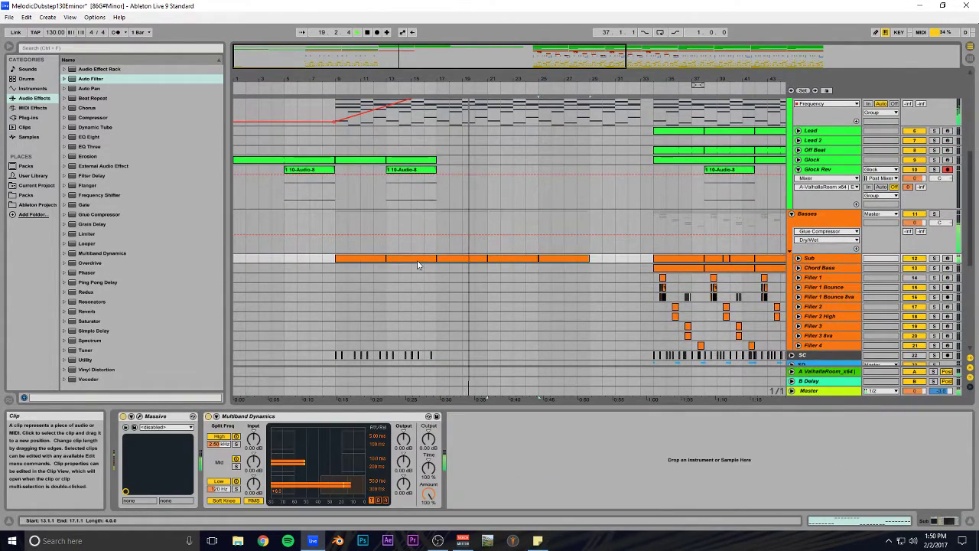
# Step: Duplicate the last Glock and Glock Rev clips before bar 17 through bar 33, and save the set
pyautogui.scroll(3, 521, 267)
pyautogui.scroll(1, 475, 257)
pyautogui.click(414, 245)
pyautogui.hotkey('ctrl', 'd')
pyautogui.hotkey('ctrl', 'd')
pyautogui.hotkey('ctrl', 'd')
pyautogui.hotkey('ctrl', 'd')
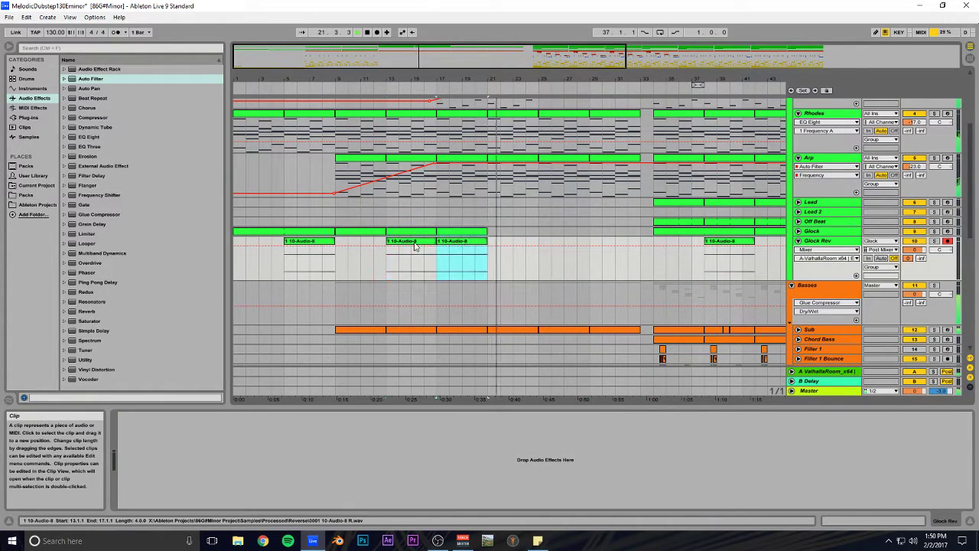
pyautogui.hotkey('ctrl', 's')
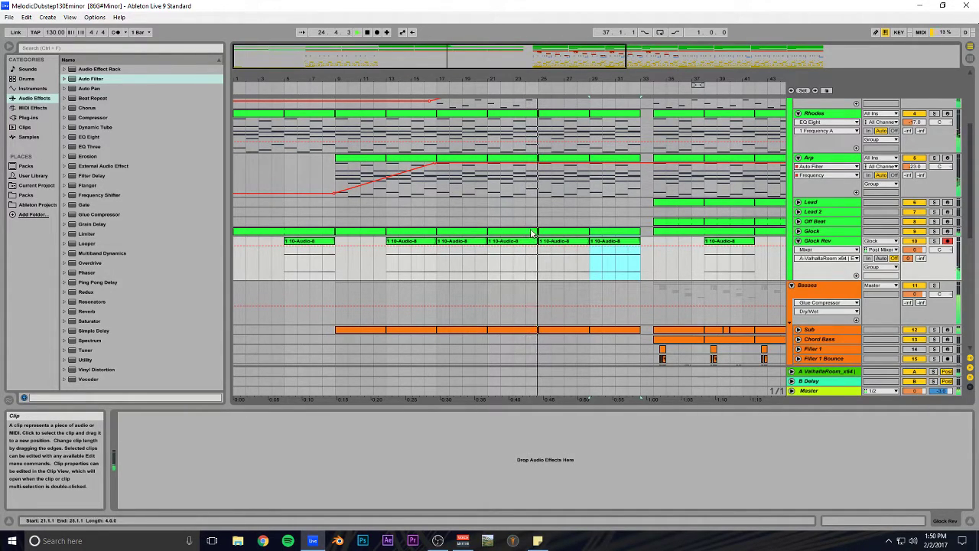
# Step: Duplicate the Super Saw and SS 8va clips from bars 17–25 into bars 25–33 and delete the duplicated filter breakpoints
pyautogui.scroll(5, 520, 229)
pyautogui.moveTo(520, 183); pyautogui.dragTo(463, 145)
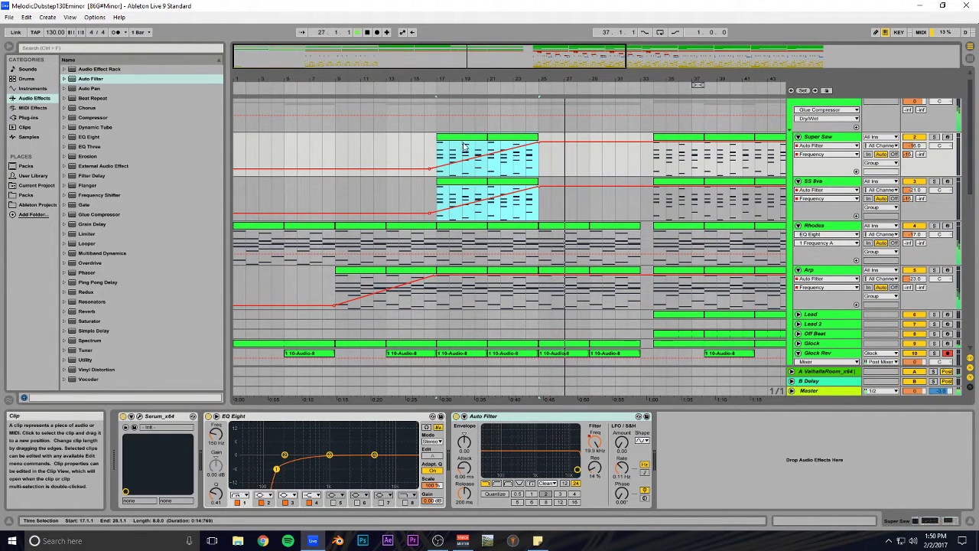
pyautogui.hotkey('ctrl', 'd')
pyautogui.click(539, 176)
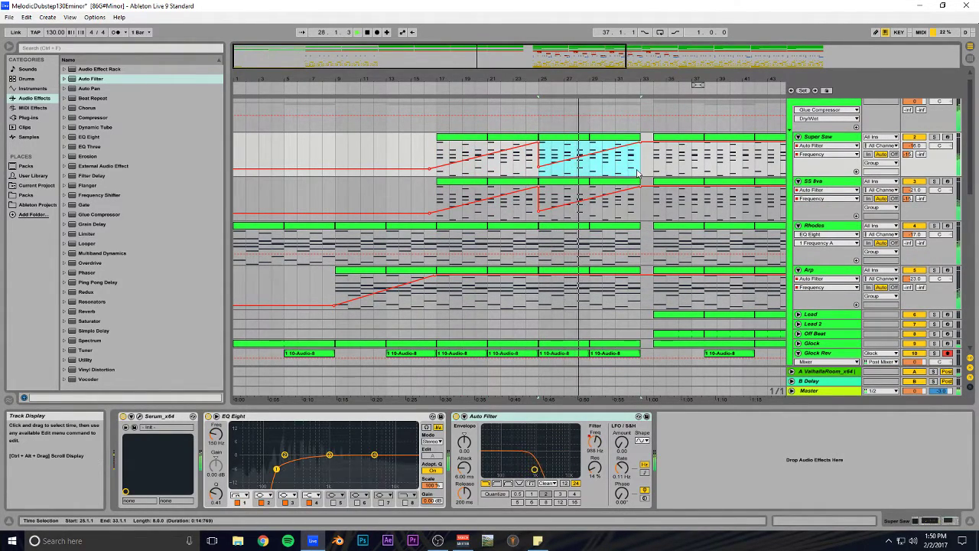
pyautogui.moveTo(619, 186); pyautogui.dragTo(542, 209)
pyautogui.press('Delete')
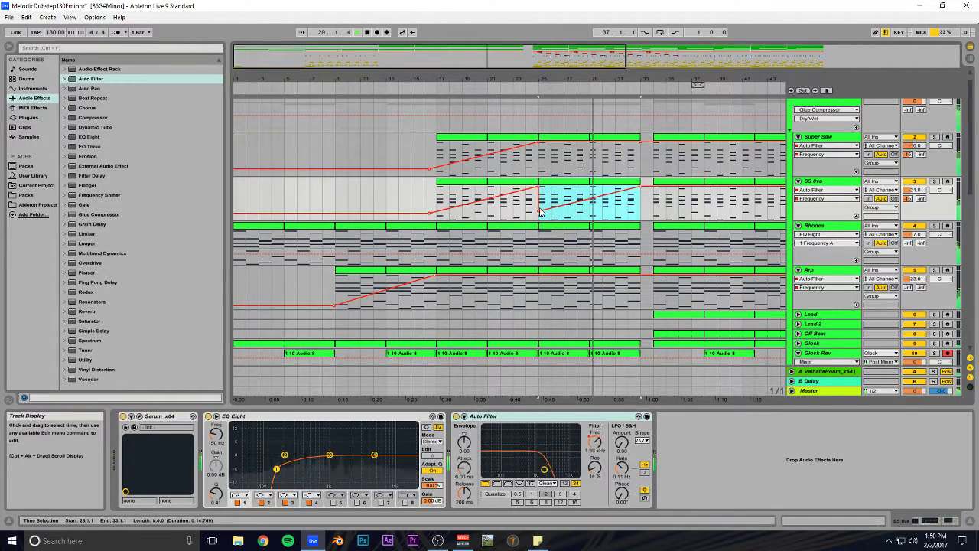
pyautogui.scroll(-2, 543, 209)
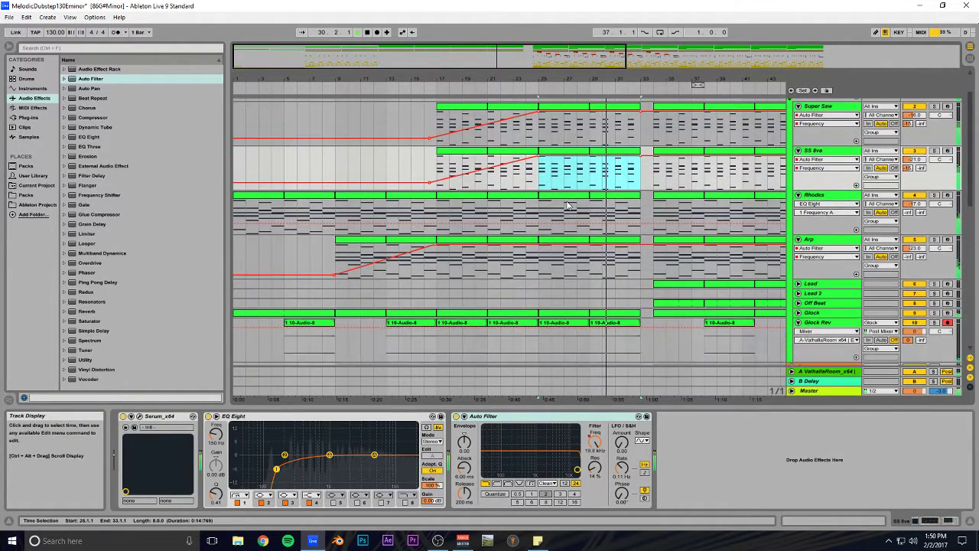
# Step: Extend the Super Saw and SS 8va filter frequency ramps to end at bar 29, saving the set along the way
pyautogui.scroll(2, 542, 206)
pyautogui.moveTo(532, 43); pyautogui.dragTo(583, 169)
pyautogui.hotkey('ctrl', 's')
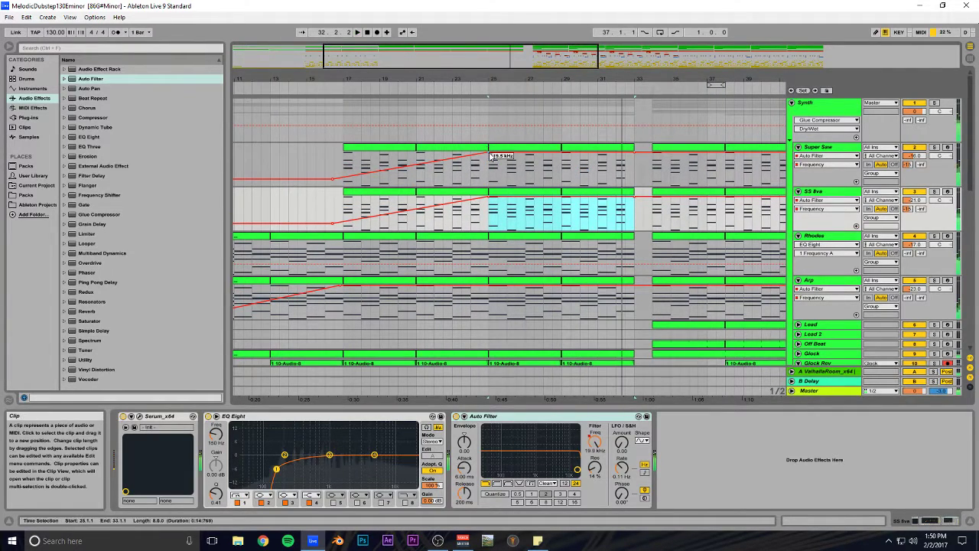
pyautogui.click(489, 151)
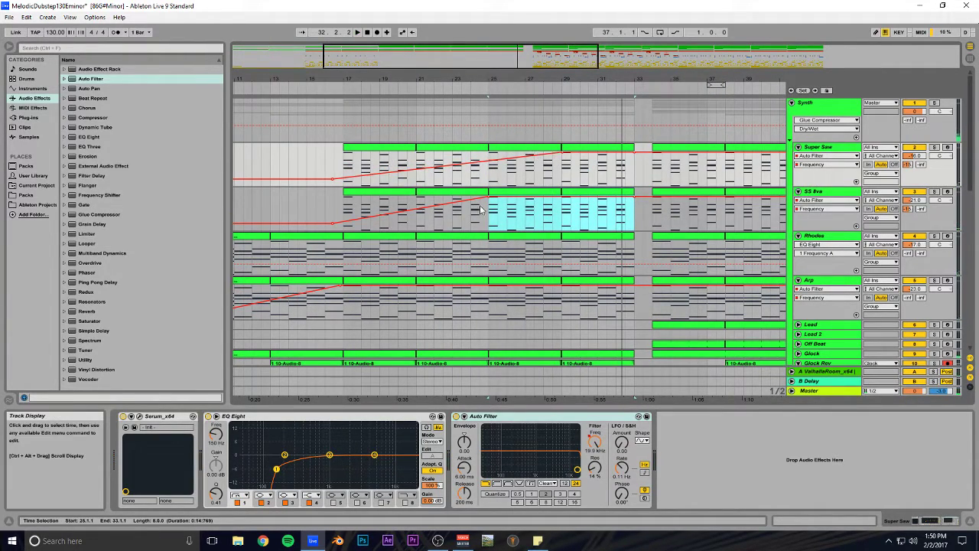
pyautogui.moveTo(488, 197); pyautogui.dragTo(539, 197)
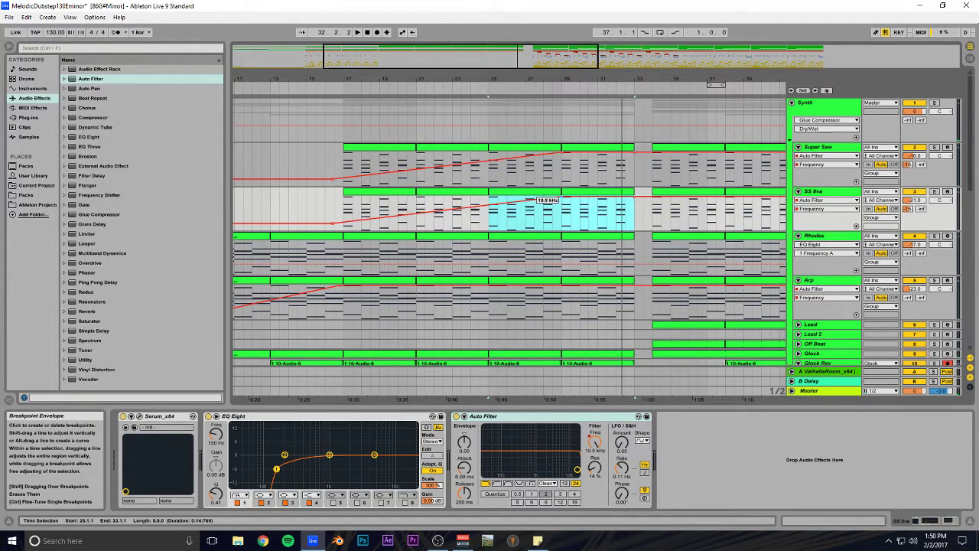
# Step: Place copies of the Lead clip from bar 34 at bars 25 and 29, and unfold the Lead track
pyautogui.scroll(-4, 627, 238)
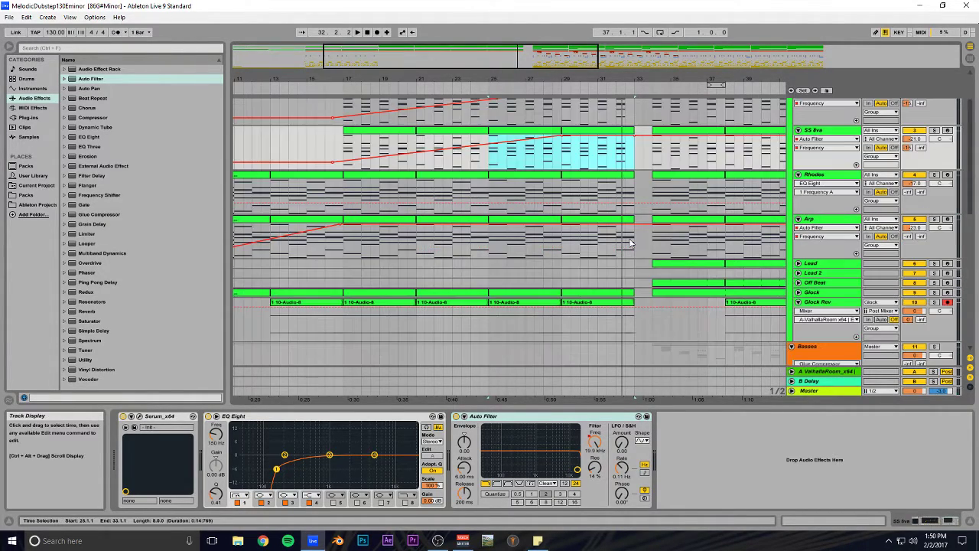
pyautogui.moveTo(697, 242); pyautogui.dragTo(534, 244)
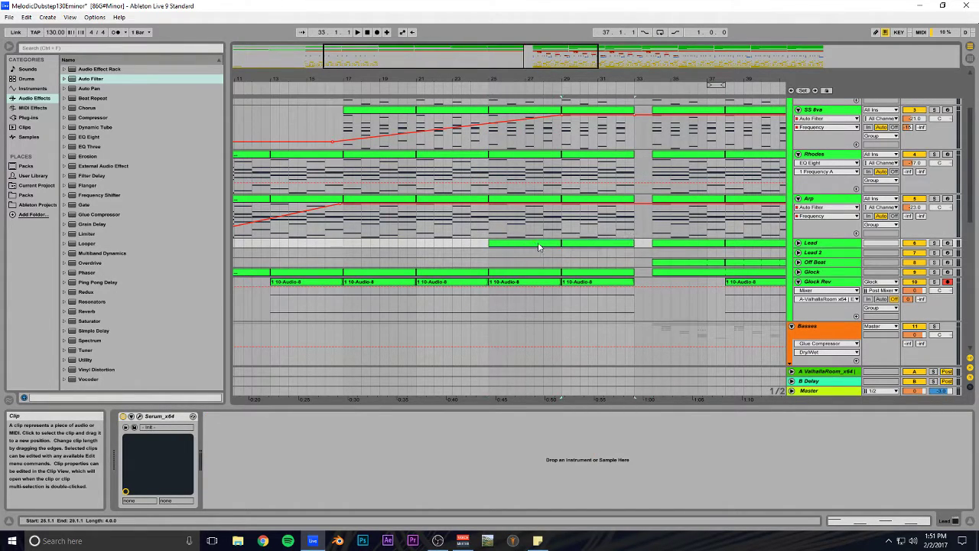
pyautogui.click(798, 242)
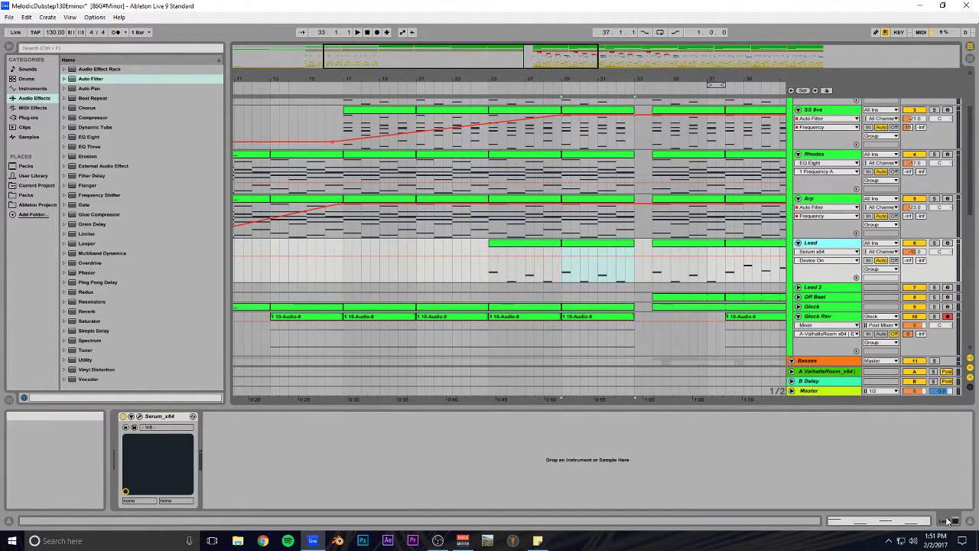
# Step: Add an Auto Filter to Lead, open its cutoff, automate the frequency to rise from bar 25 to 33, and save
pyautogui.moveTo(97, 79); pyautogui.dragTo(252, 427)
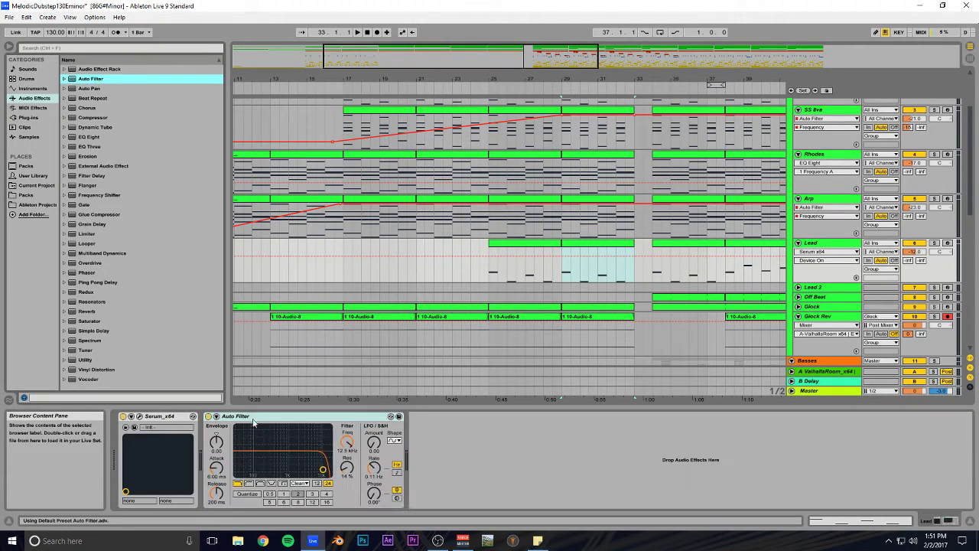
pyautogui.moveTo(349, 442); pyautogui.dragTo(348, 417)
pyautogui.click(488, 248)
pyautogui.moveTo(483, 254); pyautogui.dragTo(483, 269)
pyautogui.hotkey('ctrl', 's')
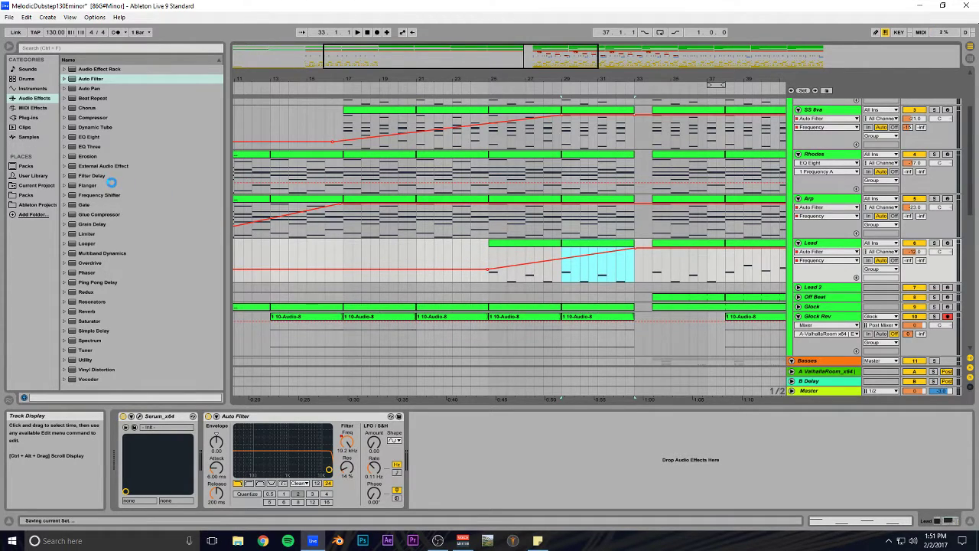
# Step: Add an EQ Eight with a low-cut band at 244 Hz to the Lead track while playing the section
pyautogui.click(104, 137)
pyautogui.click(446, 495)
pyautogui.click(447, 436)
pyautogui.moveTo(423, 434); pyautogui.dragTo(422, 386)
pyautogui.press('space')
pyautogui.click(834, 246)
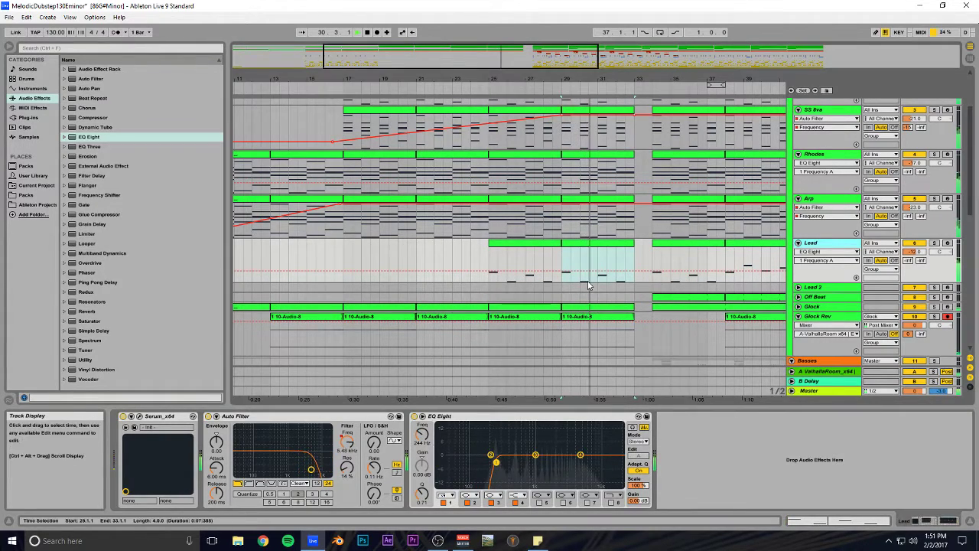
# Step: Show the Lead track's Auto Filter frequency automation, lower its ramp at both bar 25 and bar 33, and save the set
pyautogui.click(828, 258)
pyautogui.click(819, 269)
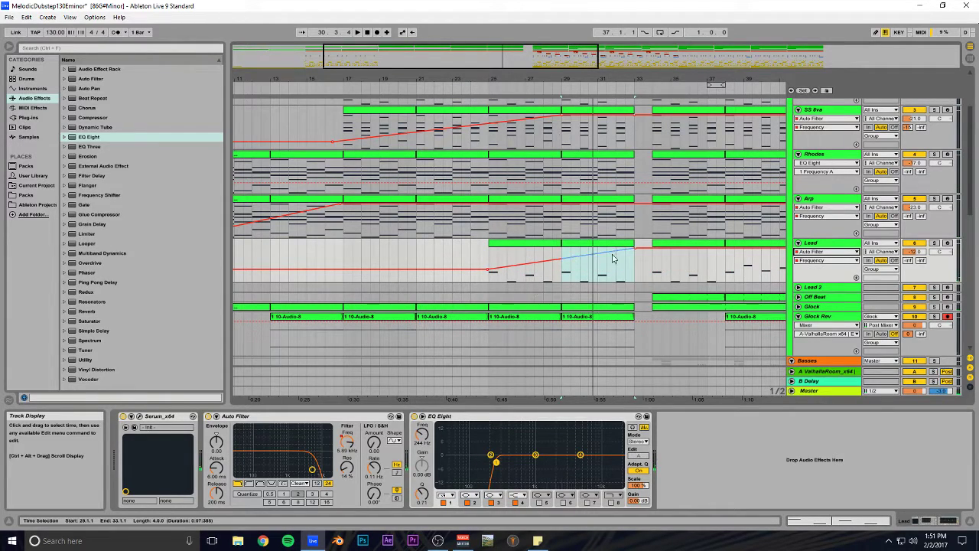
pyautogui.moveTo(488, 269); pyautogui.dragTo(489, 276)
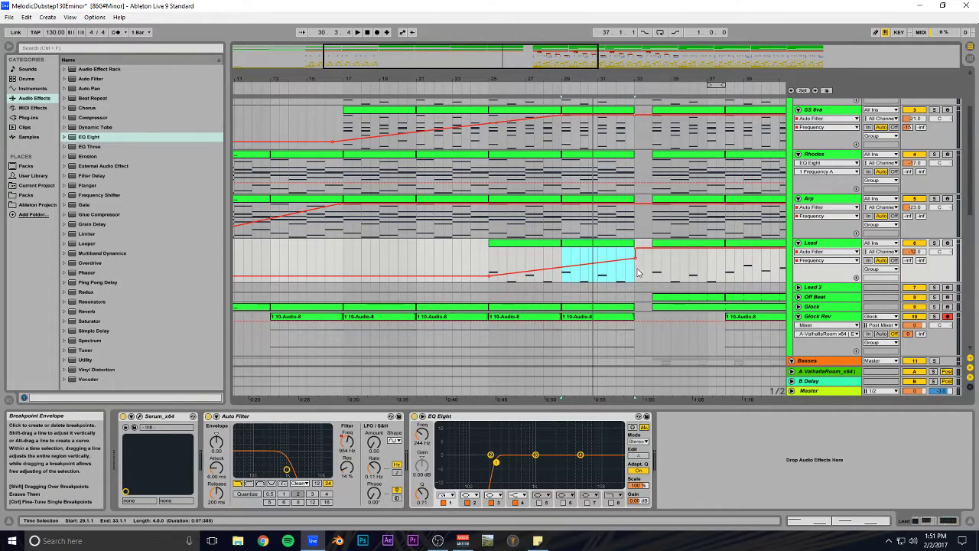
pyautogui.hotkey('ctrl', 's')
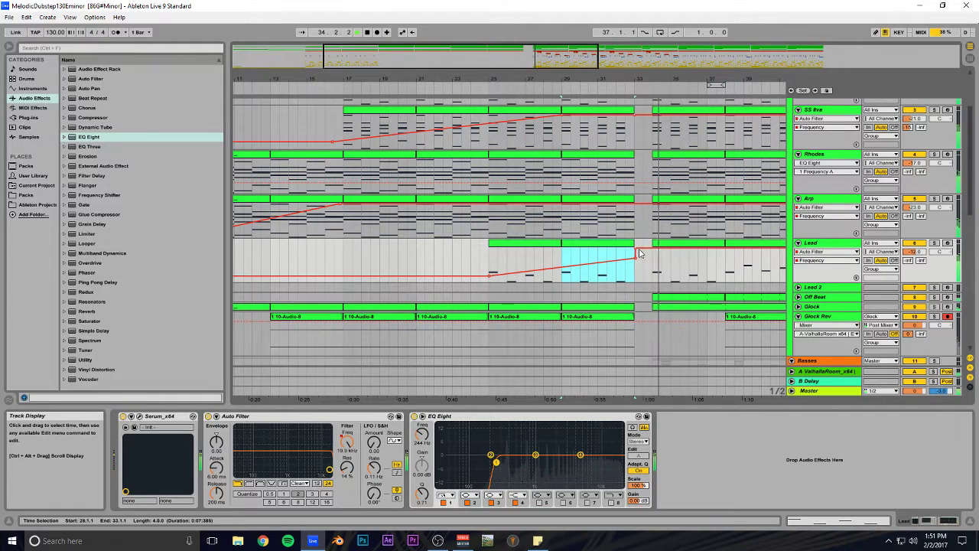
# Step: Hold the Lead filter frequency level from bar 33 to 34 so the jump to fully open falls at bar 34, and save
pyautogui.moveTo(635, 262)
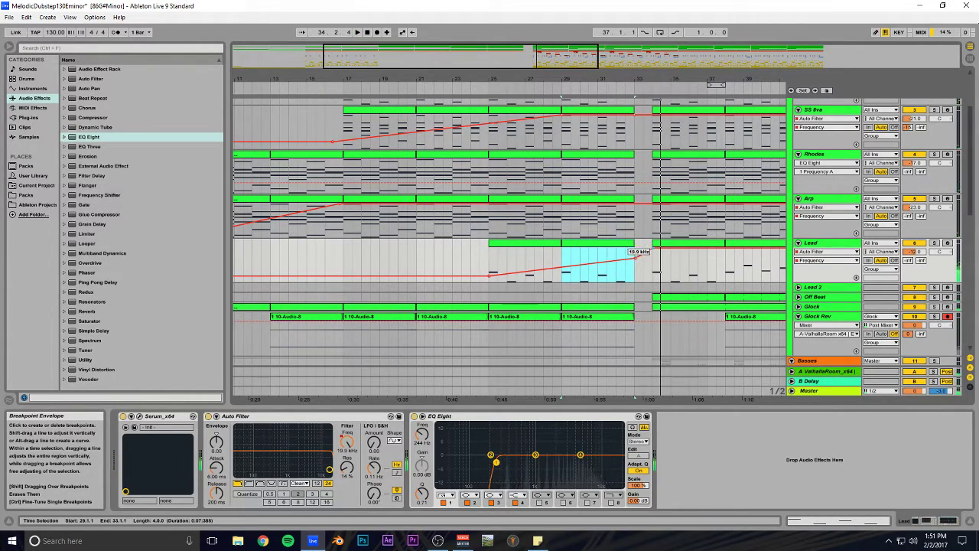
pyautogui.click(638, 258)
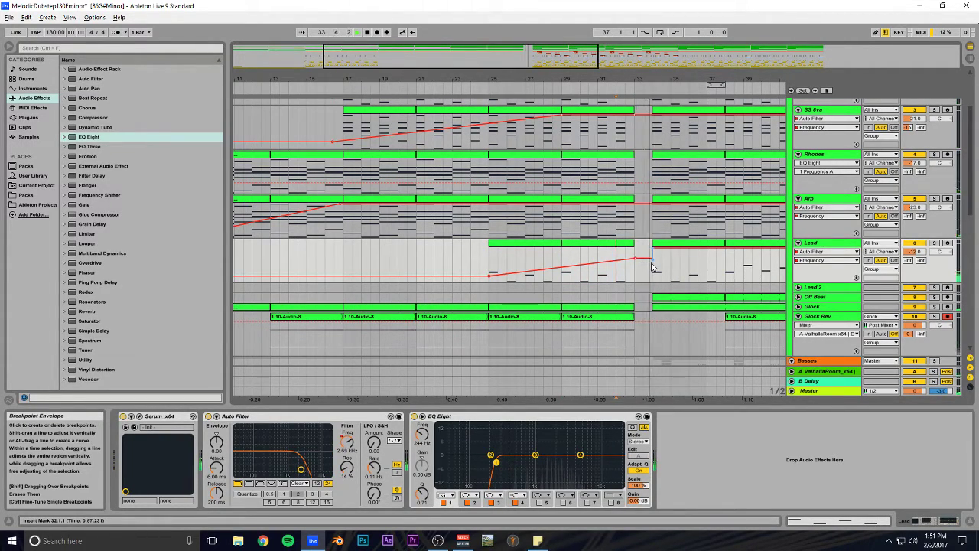
pyautogui.hotkey('ctrl', 's')
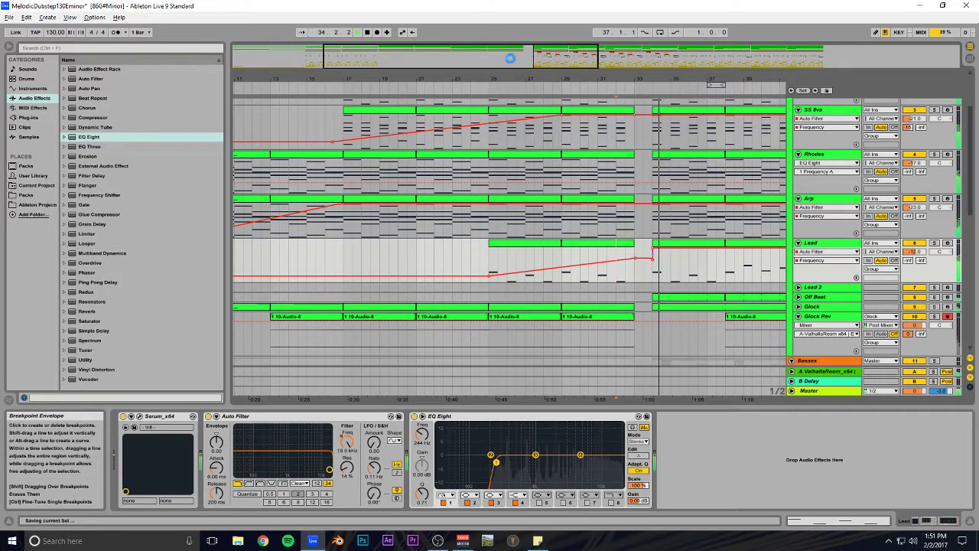
# Step: Try duplicating the whole SC and Drums section of bars 9 to 17 at bar 17, play it, and undo the duplication
pyautogui.moveTo(510, 58); pyautogui.dragTo(505, 17)
pyautogui.scroll(-2, 449, 273)
pyautogui.press('space')
pyautogui.scroll(-4, 413, 260)
pyautogui.scroll(4, 372, 252)
pyautogui.scroll(-2, 356, 246)
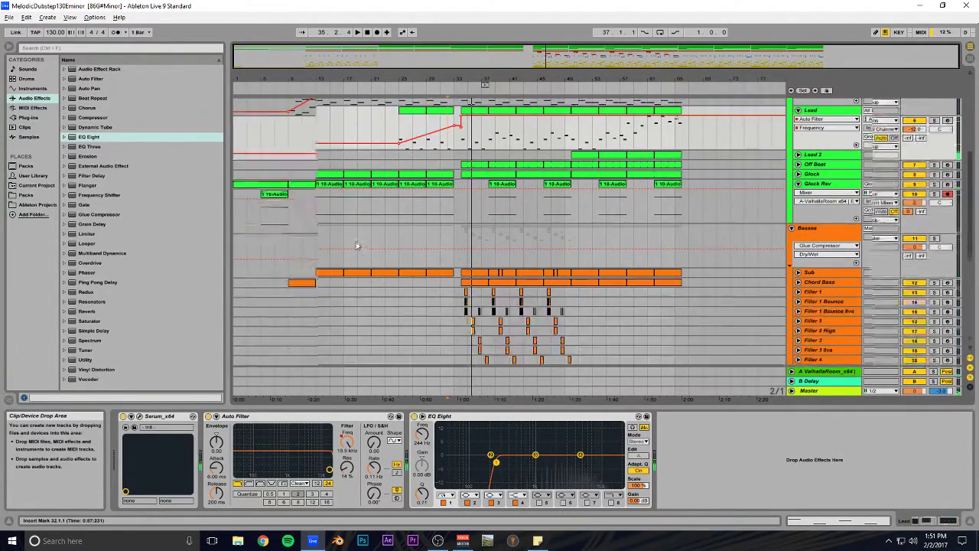
pyautogui.scroll(-6, 357, 250)
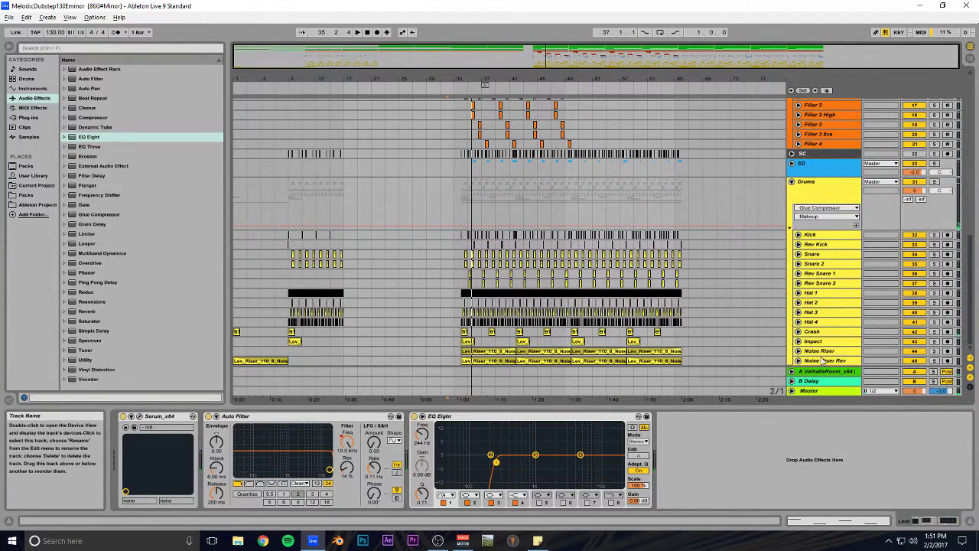
pyautogui.moveTo(375, 53); pyautogui.dragTo(376, 63)
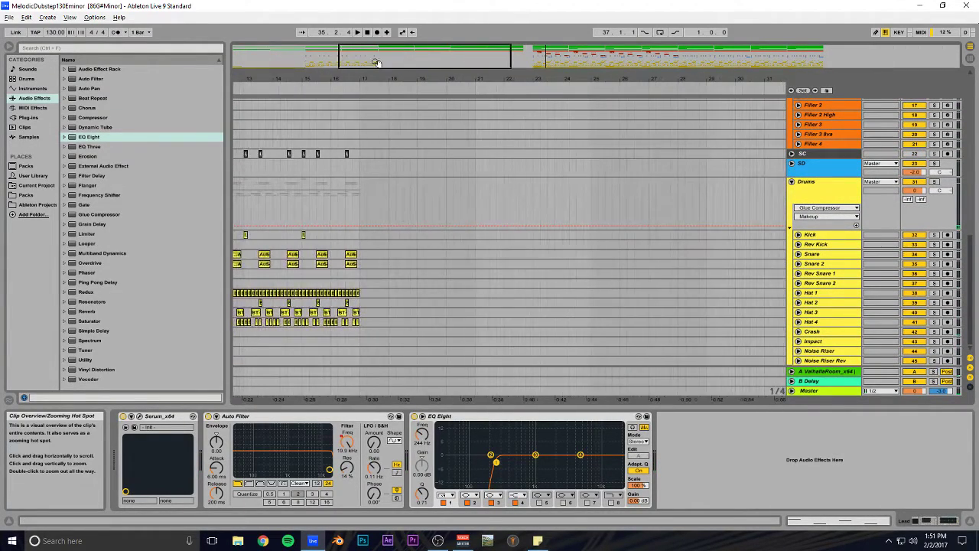
pyautogui.click(352, 155)
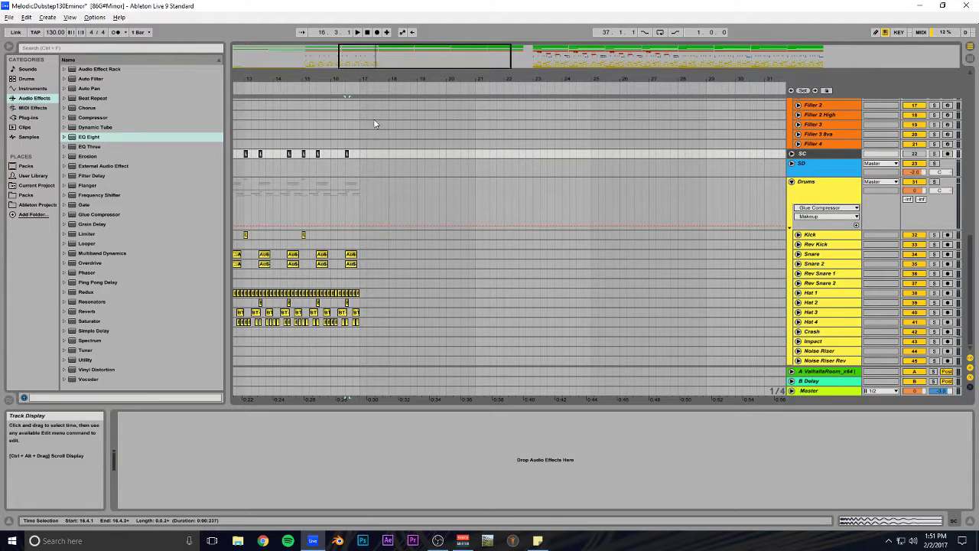
pyautogui.moveTo(429, 65); pyautogui.dragTo(432, 58)
pyautogui.moveTo(369, 157); pyautogui.dragTo(300, 346)
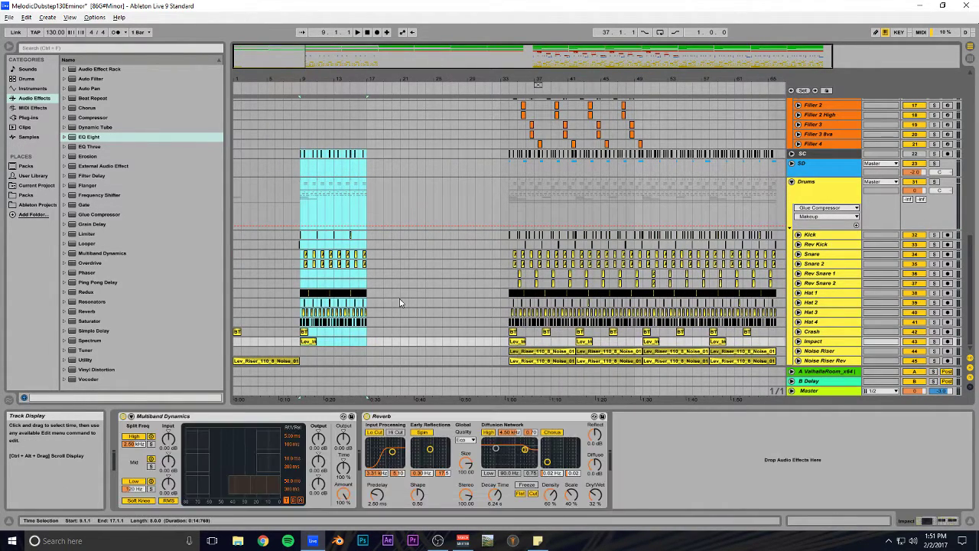
pyautogui.hotkey('ctrl', 'd')
pyautogui.click(374, 138)
pyautogui.press('space')
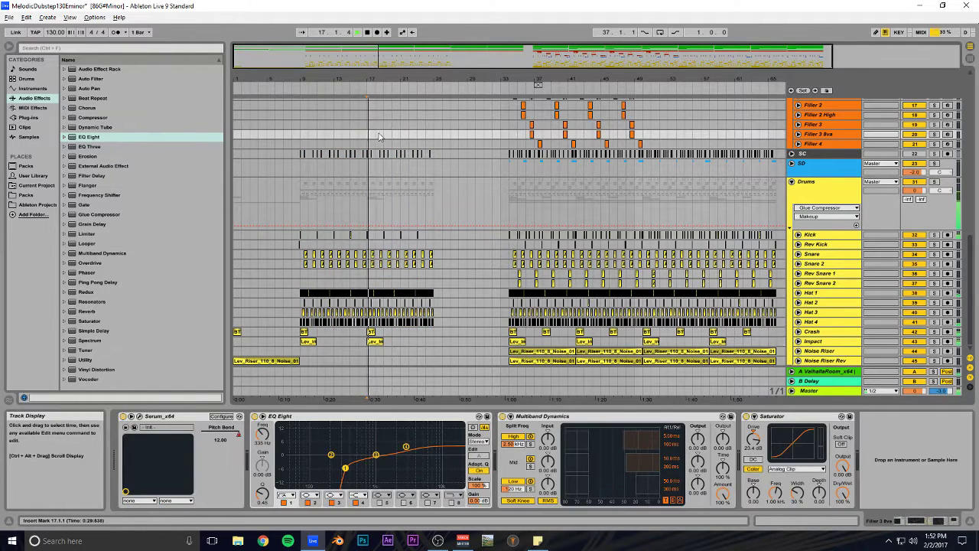
pyautogui.hotkey('ctrl', 'z')
pyautogui.press('space')
# Step: Copy an SC clip and a Kick clip to bar 17, and duplicate bars 17 to 19 of those tracks at bar 19
pyautogui.moveTo(368, 79); pyautogui.dragTo(470, 142)
pyautogui.click(511, 153)
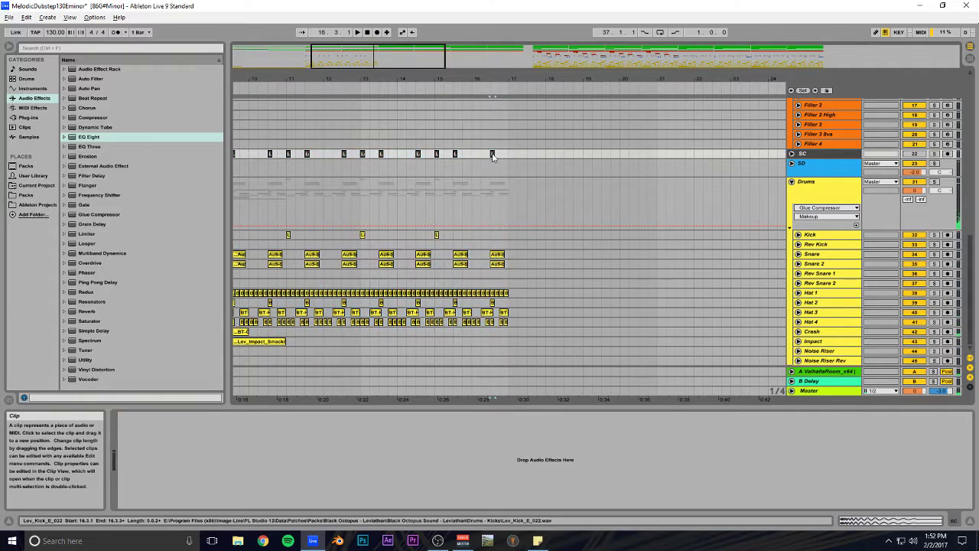
pyautogui.moveTo(437, 235); pyautogui.dragTo(511, 235)
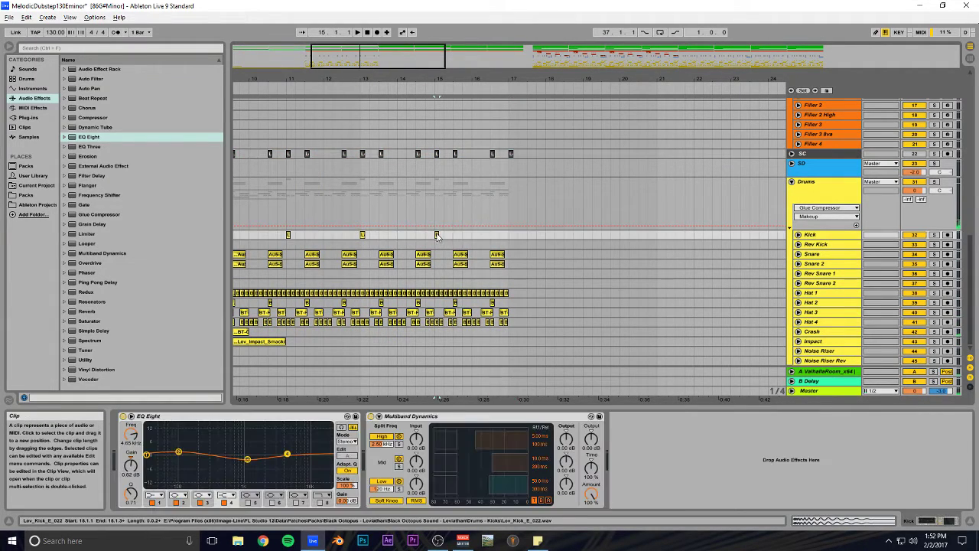
pyautogui.moveTo(582, 236); pyautogui.dragTo(508, 152)
pyautogui.moveTo(428, 58); pyautogui.dragTo(536, 52)
pyautogui.hotkey('ctrl', 'd')
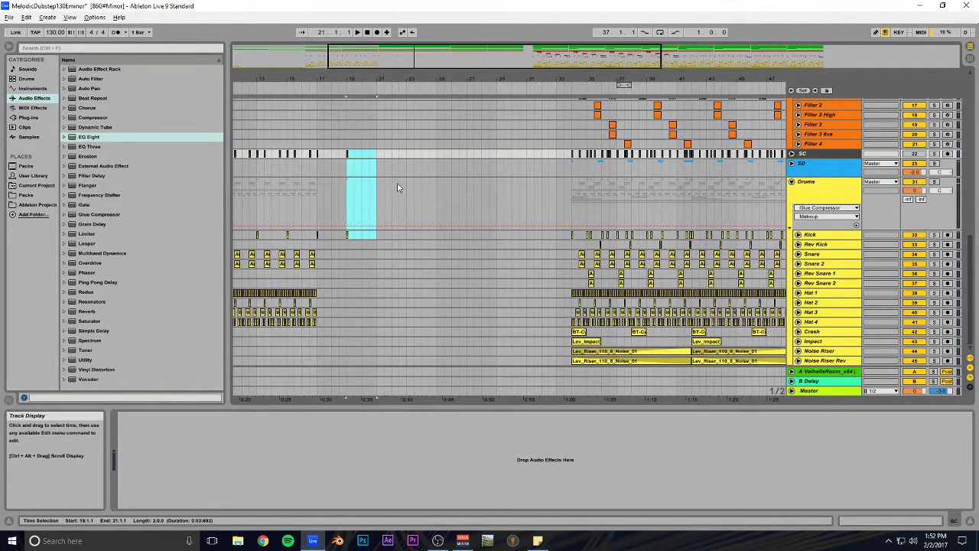
# Step: Copy the bar 19 SC and Kick hits to bar 21, and duplicate them on every bar up to bar 28
pyautogui.moveTo(377, 155); pyautogui.dragTo(345, 210)
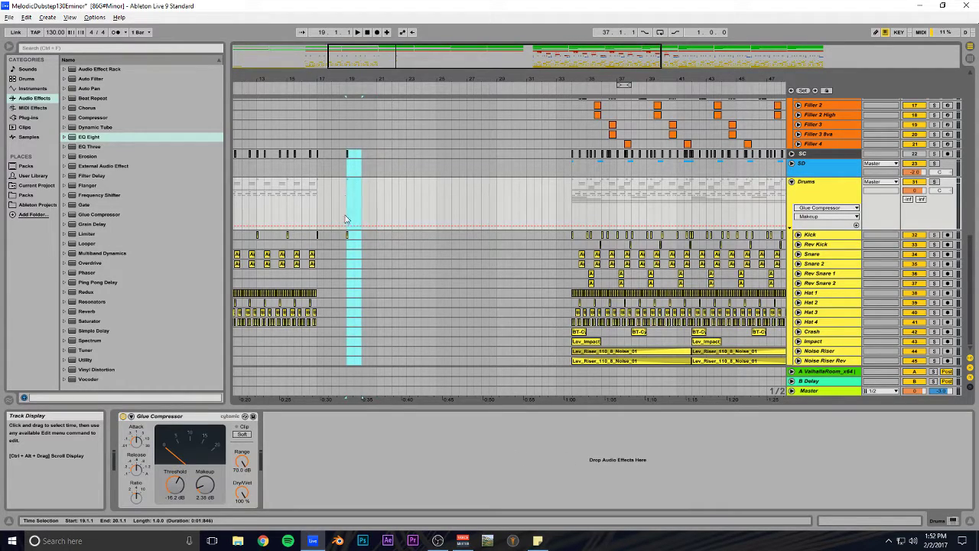
pyautogui.click(347, 155)
pyautogui.click(353, 156)
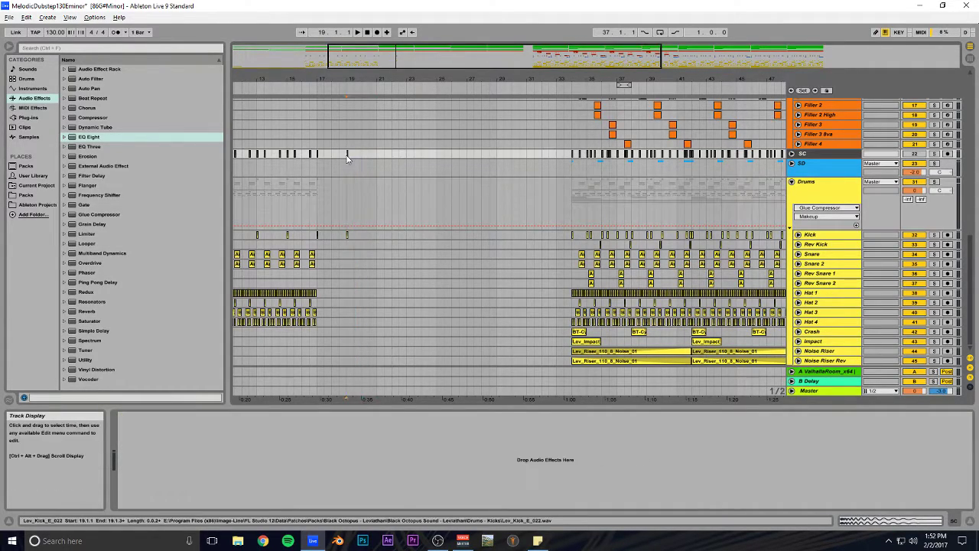
pyautogui.click(347, 236)
pyautogui.moveTo(377, 235); pyautogui.dragTo(378, 157)
pyautogui.hotkey('ctrl', 'd')
pyautogui.hotkey('ctrl', 'd')
pyautogui.hotkey('ctrl', 'd')
pyautogui.hotkey('ctrl', 'd')
pyautogui.hotkey('ctrl', 'd')
pyautogui.hotkey('ctrl', 'd')
pyautogui.hotkey('ctrl', 'd')
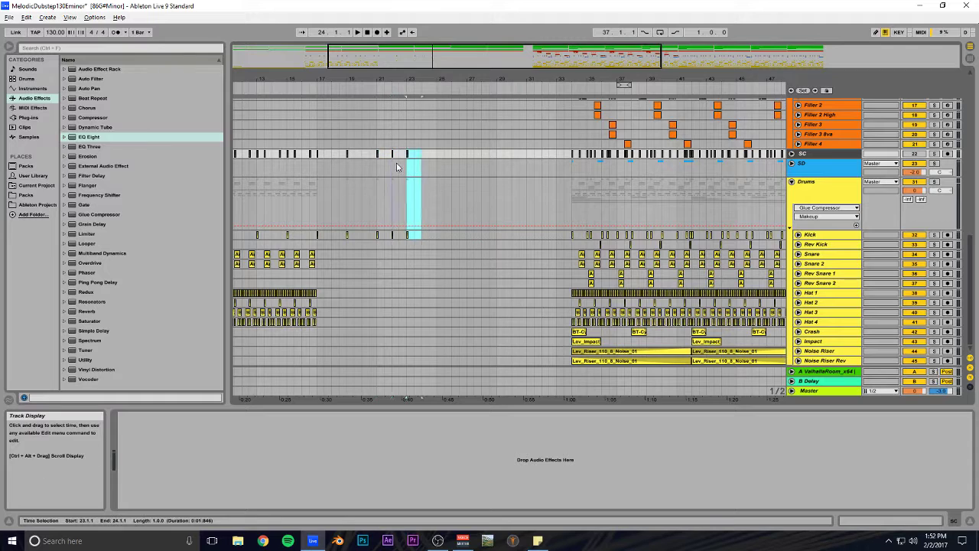
pyautogui.moveTo(499, 79); pyautogui.dragTo(407, 132)
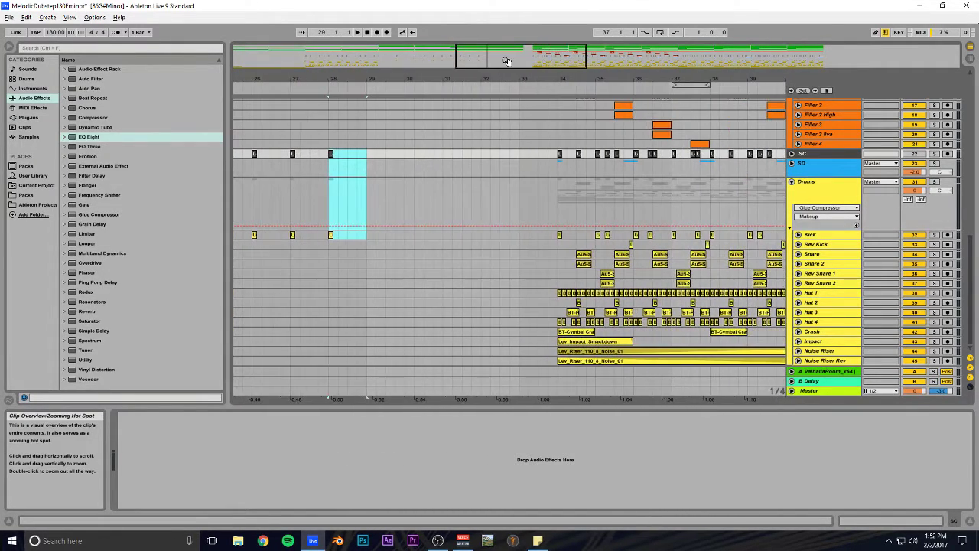
pyautogui.scroll(2, 453, 115)
# Step: Play from bar 17, and duplicate the Hat, Crash and Impact clips of bars 9 to 17 twice, filling up to bar 33
pyautogui.moveTo(513, 65); pyautogui.dragTo(664, 29)
pyautogui.moveTo(442, 65); pyautogui.dragTo(439, 67)
pyautogui.click(436, 174)
pyautogui.press('space')
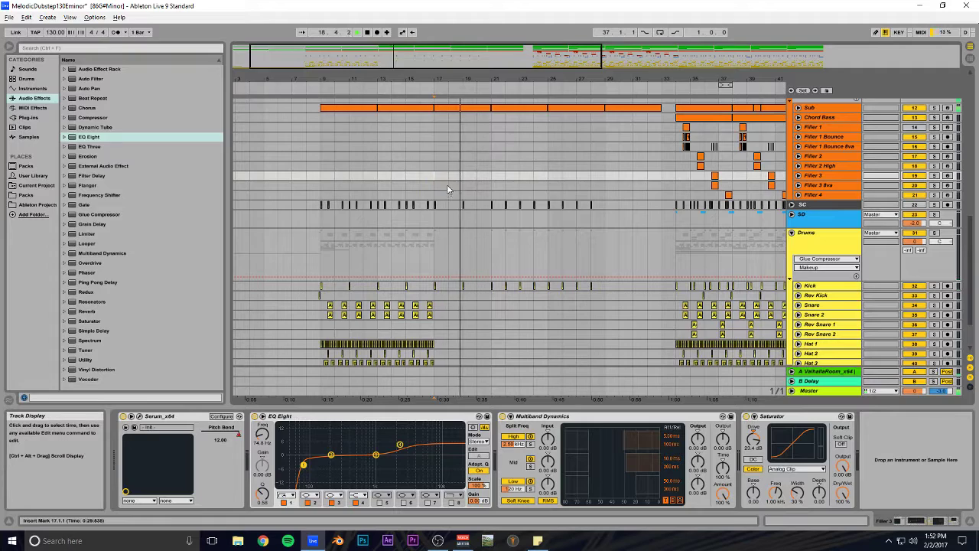
pyautogui.scroll(-3, 450, 182)
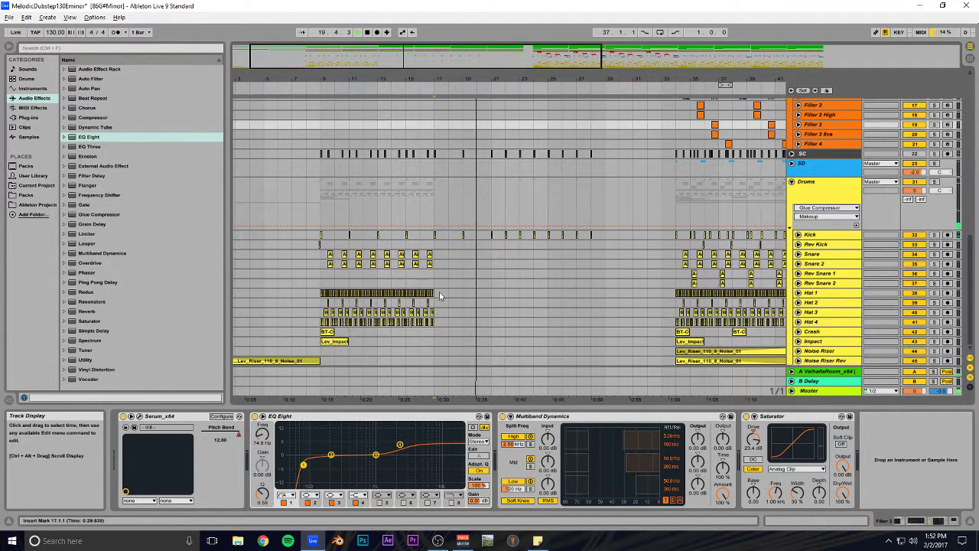
pyautogui.moveTo(434, 300); pyautogui.dragTo(345, 341)
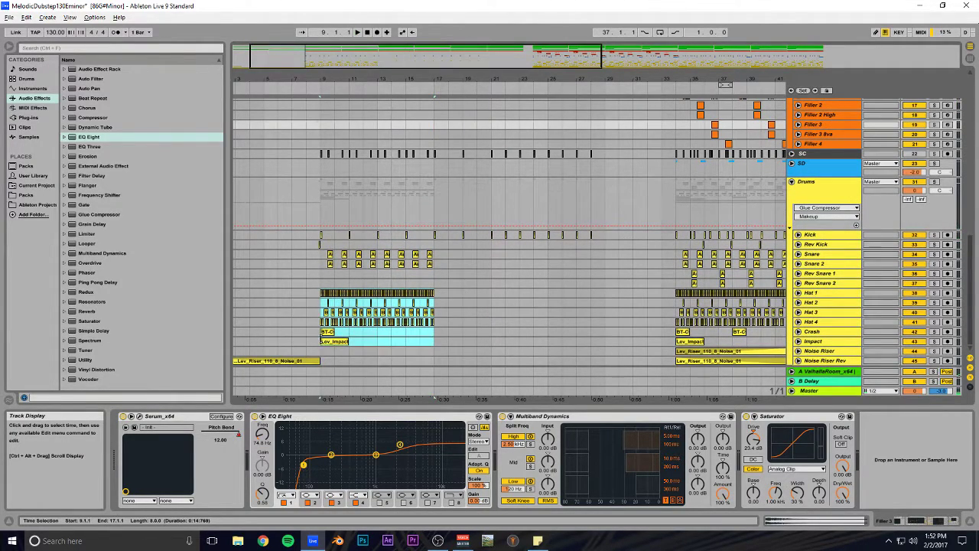
pyautogui.hotkey('ctrl', 'd')
pyautogui.hotkey('ctrl', 'd')
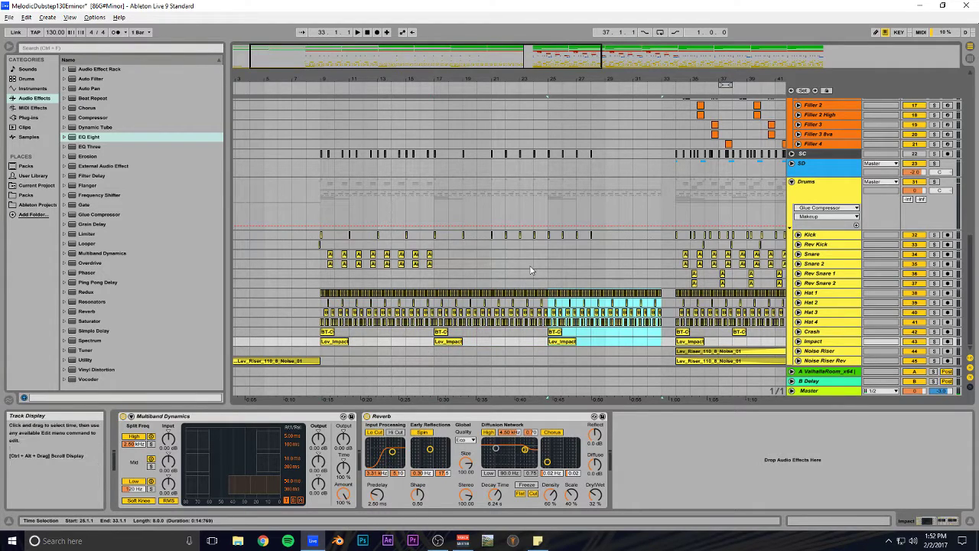
# Step: Repeat the SC and Kick hits from bar 25 every half bar up to bar 33, and save the set
pyautogui.scroll(3, 618, 203)
pyautogui.click(436, 261)
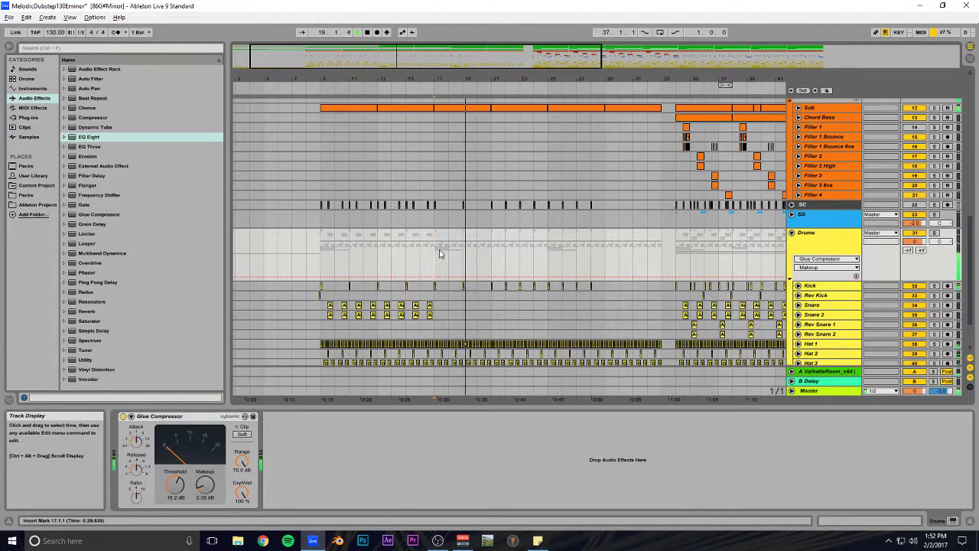
pyautogui.moveTo(479, 81); pyautogui.dragTo(352, 128)
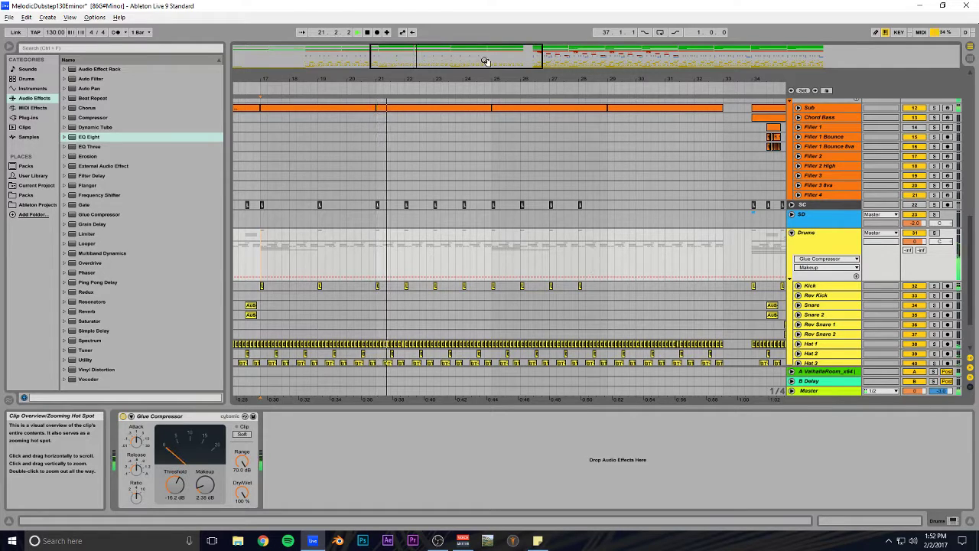
pyautogui.moveTo(485, 61); pyautogui.dragTo(485, 50)
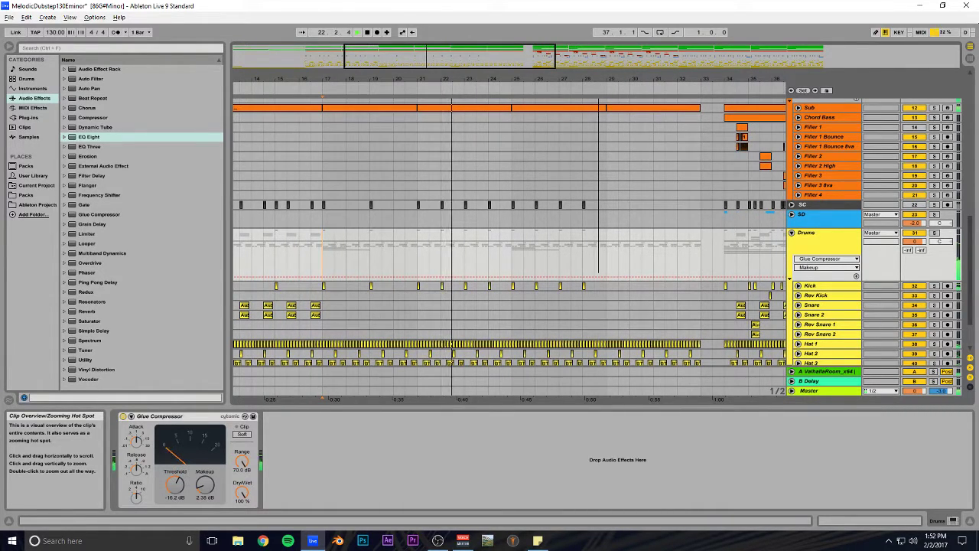
pyautogui.moveTo(485, 50); pyautogui.dragTo(516, 69)
pyautogui.moveTo(375, 207); pyautogui.dragTo(356, 285)
pyautogui.press('space')
pyautogui.hotkey('ctrl', 'd')
pyautogui.hotkey('ctrl', 'd')
pyautogui.hotkey('ctrl', 'd')
pyautogui.hotkey('ctrl', 'd')
pyautogui.hotkey('ctrl', 'd')
pyautogui.hotkey('ctrl', 'd')
pyautogui.hotkey('ctrl', 'd')
pyautogui.hotkey('ctrl', 'd')
pyautogui.hotkey('ctrl', 'd')
pyautogui.hotkey('ctrl', 'd')
pyautogui.hotkey('ctrl', 'd')
pyautogui.hotkey('ctrl', 'd')
pyautogui.hotkey('ctrl', 'd')
pyautogui.hotkey('ctrl', 'd')
pyautogui.hotkey('ctrl', 'd')
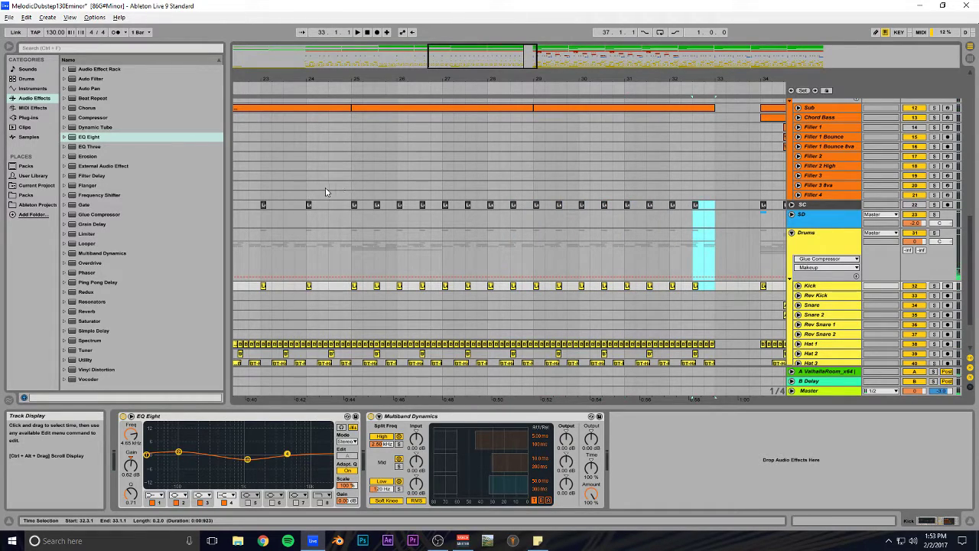
pyautogui.click(304, 191)
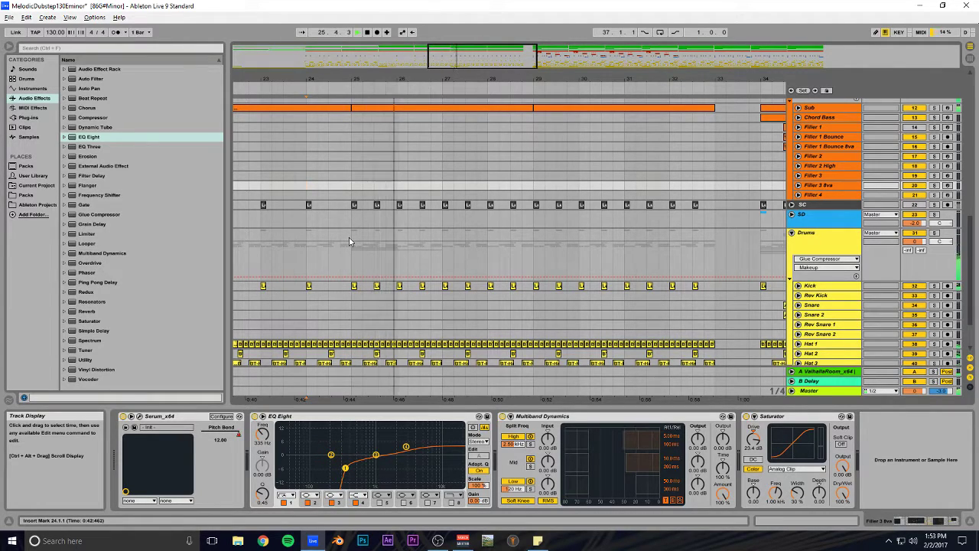
pyautogui.hotkey('ctrl', 's')
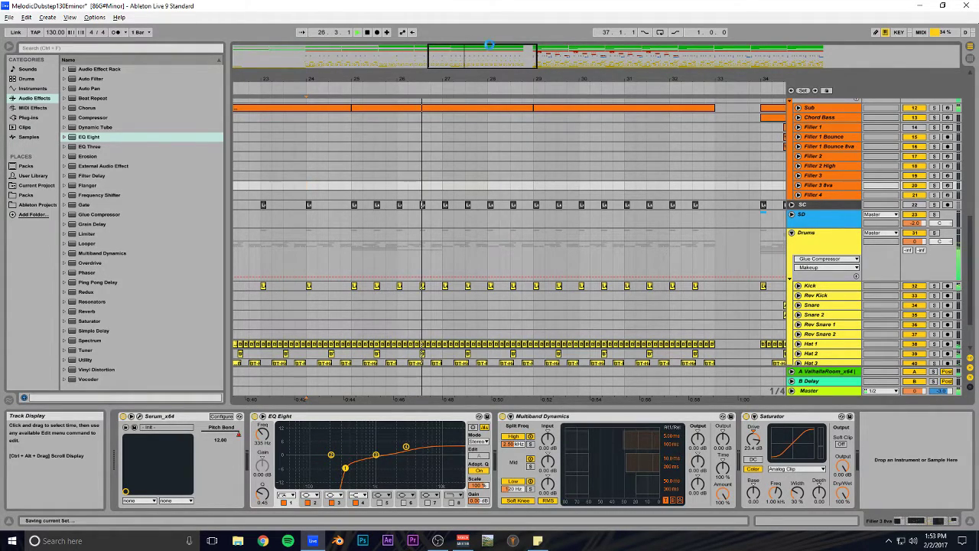
# Step: Unfold the SD group and place copies of its Kick clip from bar 34 at bars 9 and 17
pyautogui.moveTo(490, 48); pyautogui.dragTo(482, 14)
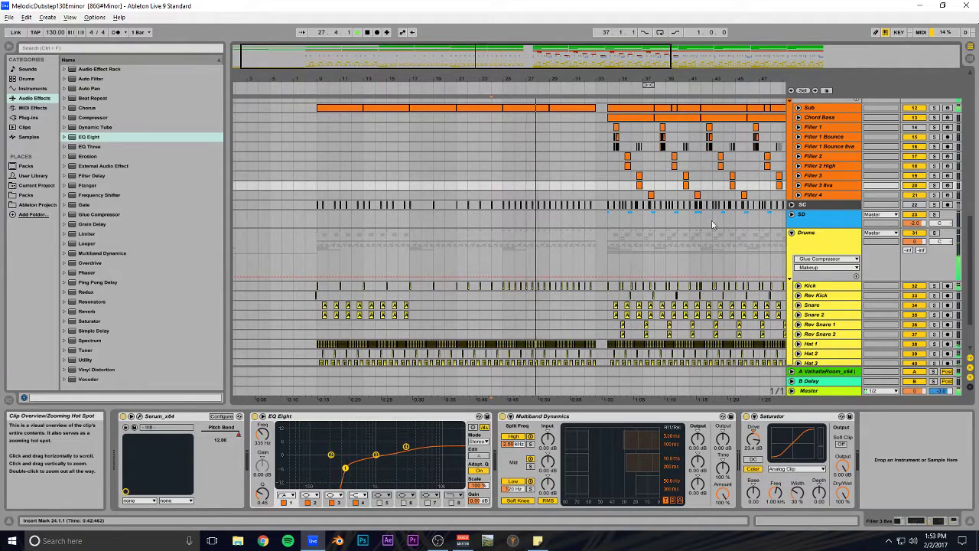
pyautogui.click(792, 215)
pyautogui.click(427, 261)
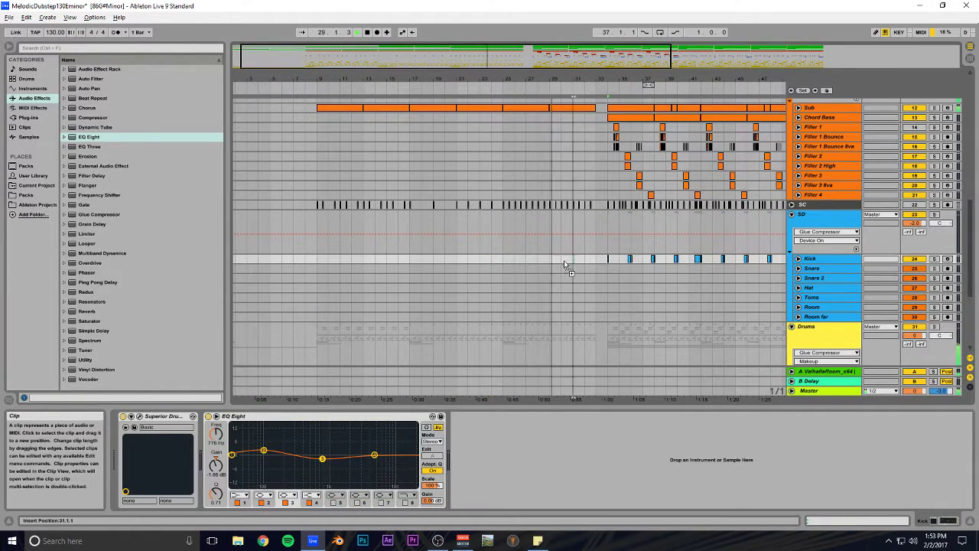
pyautogui.moveTo(427, 262); pyautogui.dragTo(237, 261)
pyautogui.press('space')
pyautogui.press('space')
pyautogui.click(416, 261)
pyautogui.click(329, 263)
# Step: Audition the new SD Kick hits, restarting playback from bar 17, and save the set
pyautogui.click(326, 232)
pyautogui.press('space')
pyautogui.moveTo(498, 79)
pyautogui.mouseDown()
pyautogui.moveTo(464, 153)
pyautogui.moveTo(441, 84)
pyautogui.mouseUp()
pyautogui.press('space')
pyautogui.click(353, 224)
pyautogui.press('space')
pyautogui.hotkey('ctrl', 's')
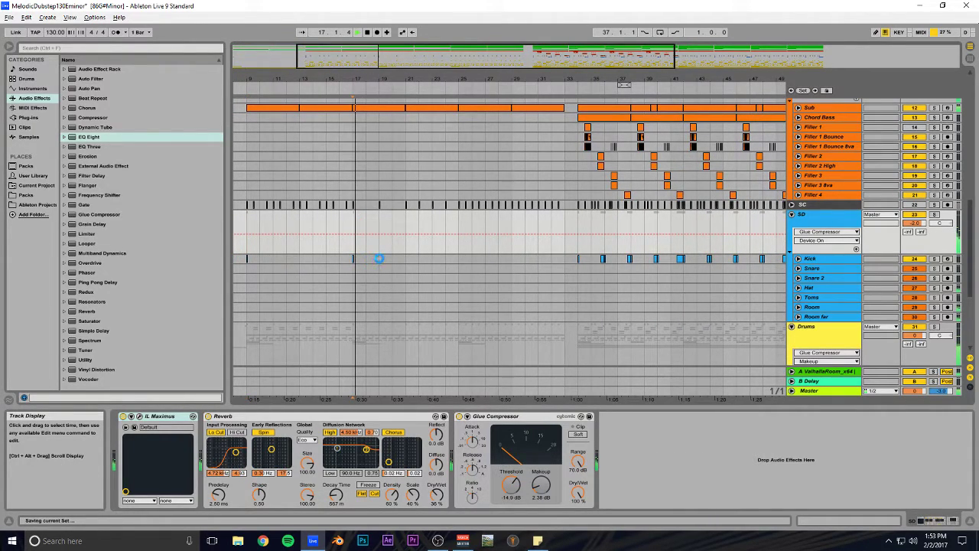
# Step: Duplicate bars 17 to 19 of the SD Kick track every two bars up to bar 33, and save
pyautogui.moveTo(380, 260); pyautogui.dragTo(351, 261)
pyautogui.hotkey('ctrl', 'd')
pyautogui.hotkey('ctrl', 'd')
pyautogui.hotkey('ctrl', 'd')
pyautogui.hotkey('ctrl', 'd')
pyautogui.hotkey('ctrl', 'd')
pyautogui.hotkey('ctrl', 'd')
pyautogui.hotkey('ctrl', 's')
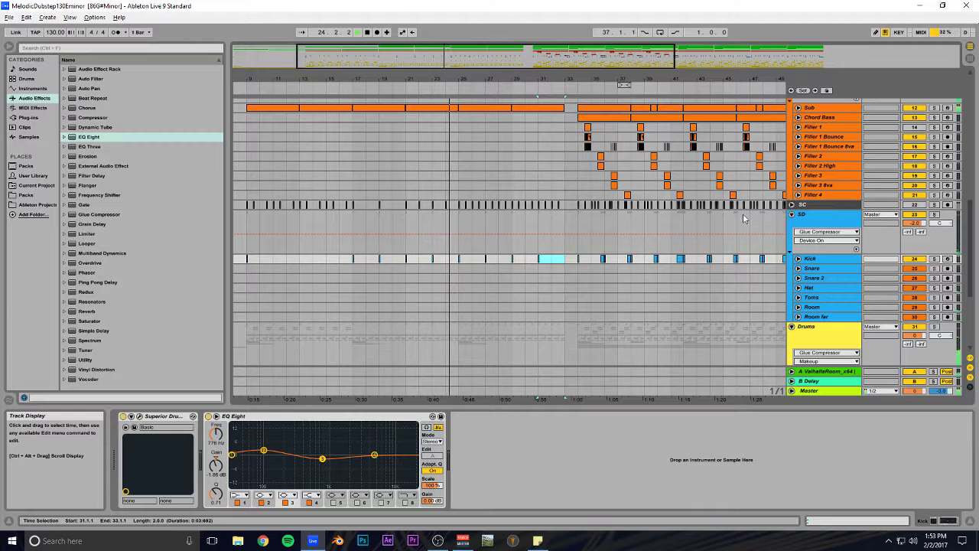
# Step: Fold the SD and Drums groups in the arrangement
pyautogui.click(791, 215)
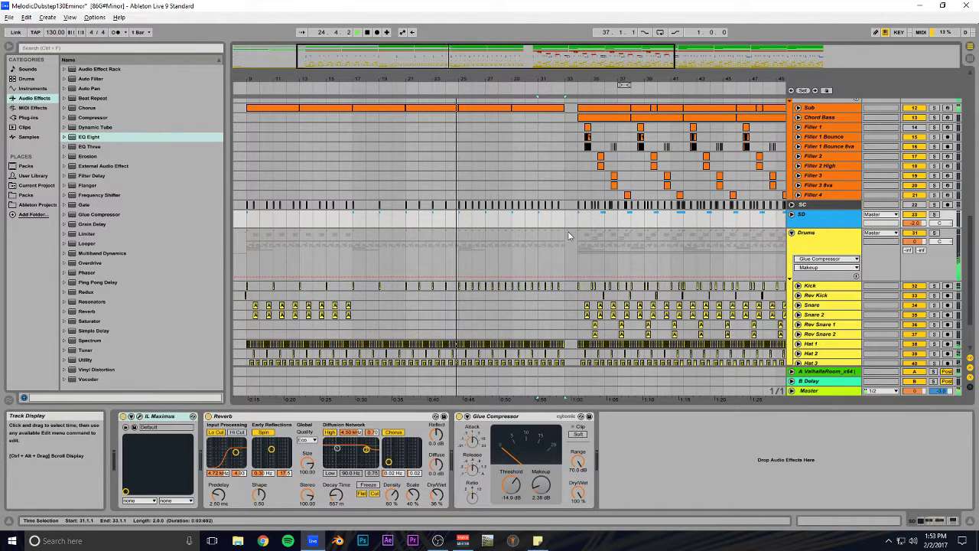
pyautogui.click(792, 233)
pyautogui.scroll(2, 485, 249)
pyautogui.scroll(2, 483, 249)
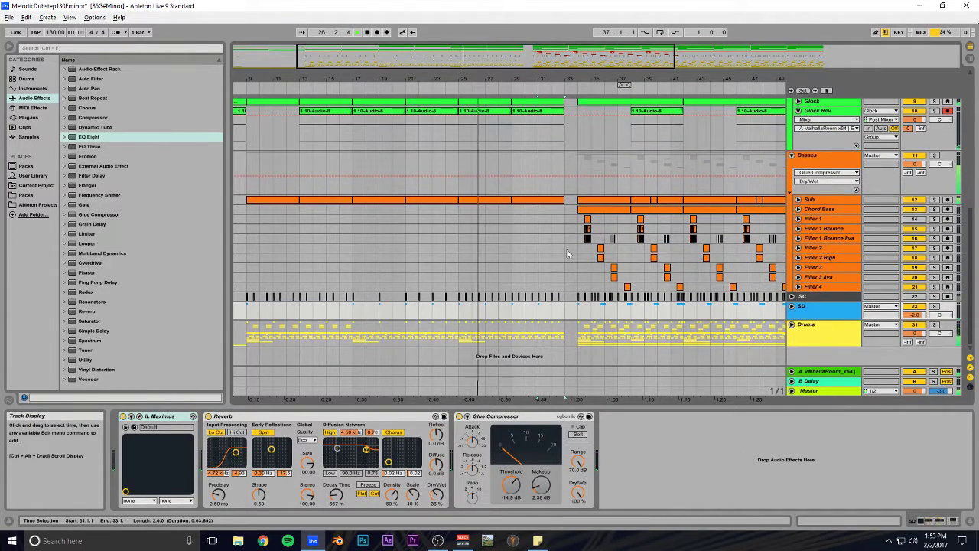
# Step: Save the set and look over the lead, bass and drum tracks leading up to bar 31 during playback
pyautogui.scroll(2, 494, 271)
pyautogui.scroll(-1, 492, 273)
pyautogui.hotkey('ctrl', 's')
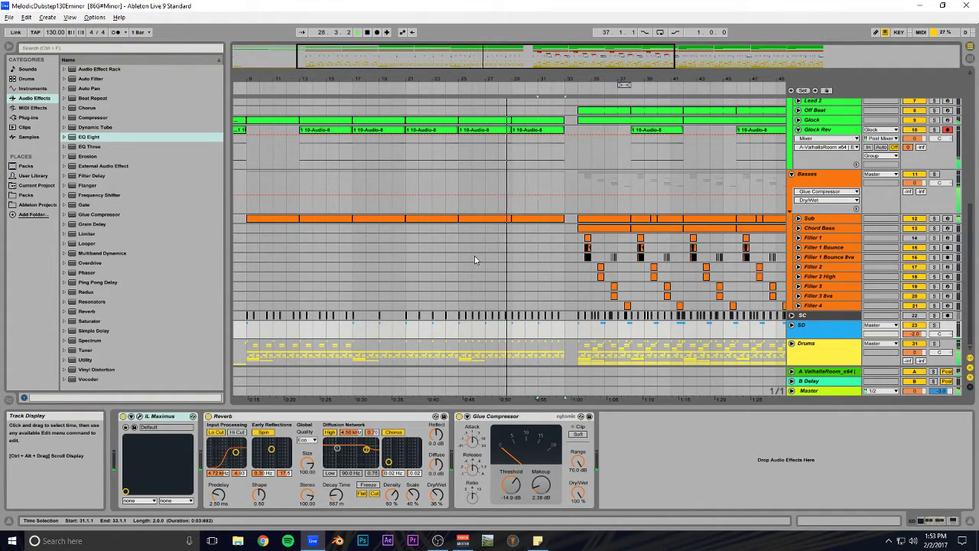
pyautogui.scroll(3, 474, 259)
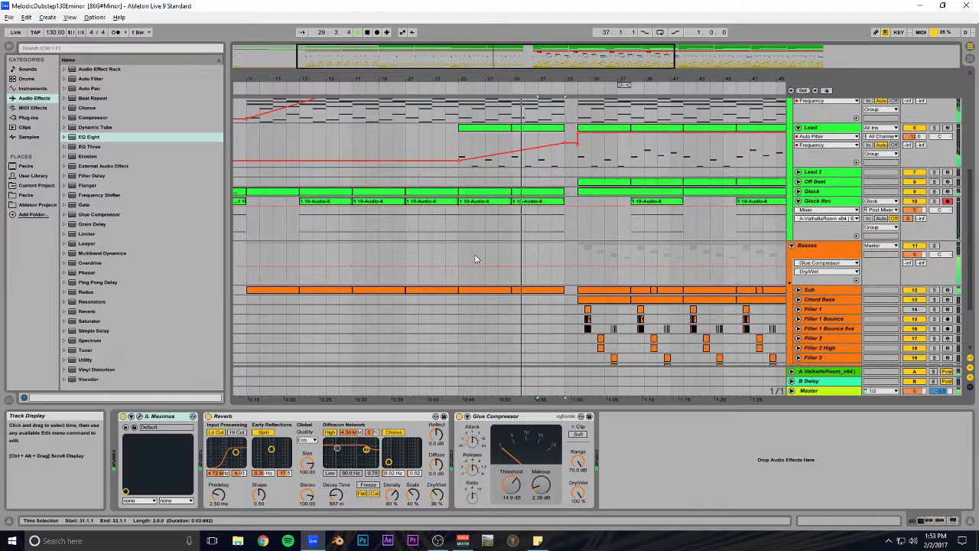
pyautogui.scroll(-3, 475, 258)
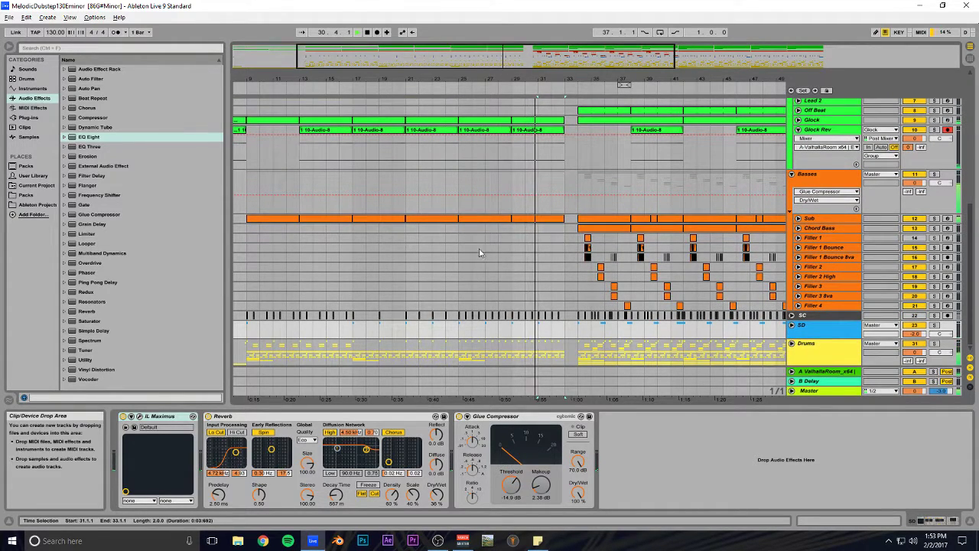
# Step: Unfold the Drums group and duplicate the first beat of bar 31 across the SC, SD and Kick tracks every beat up to bar 33
pyautogui.moveTo(540, 78); pyautogui.dragTo(479, 309)
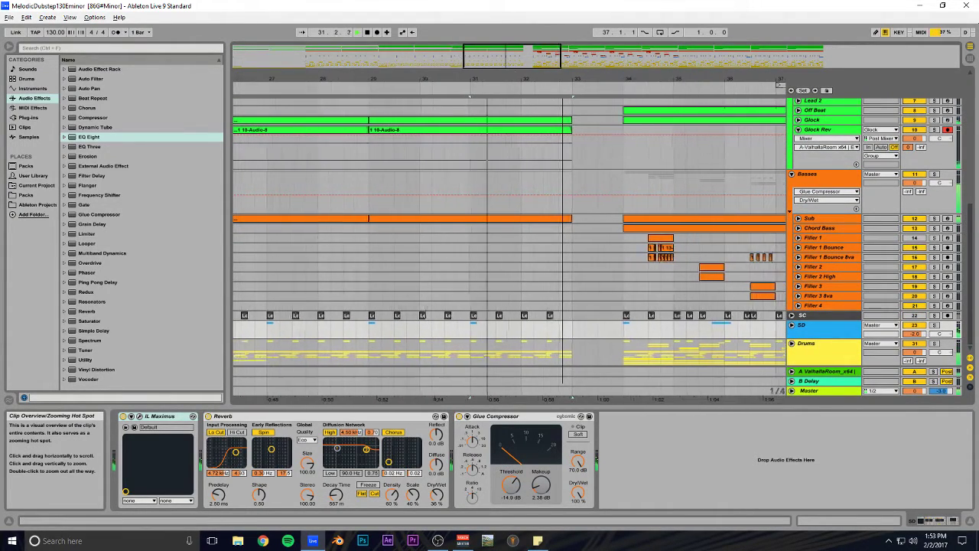
pyautogui.click(475, 322)
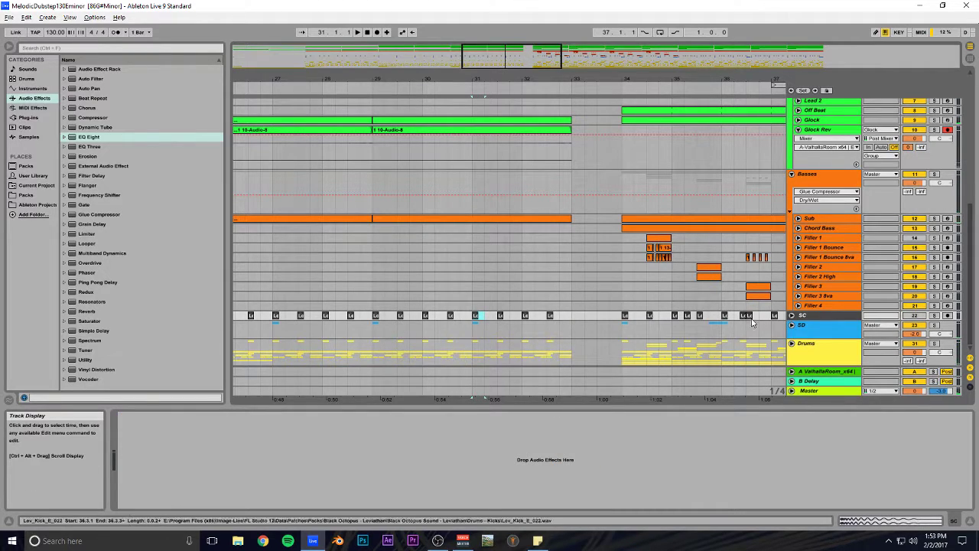
pyautogui.click(792, 343)
pyautogui.scroll(-4, 505, 321)
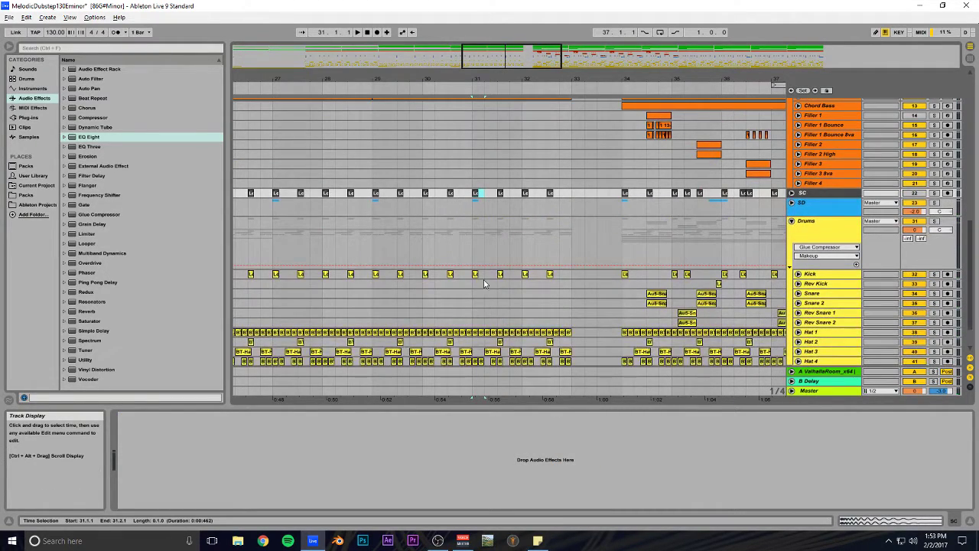
pyautogui.keyDown('shift'); pyautogui.click(485, 280); pyautogui.keyUp('shift')
pyautogui.hotkey('ctrl', 'd')
pyautogui.hotkey('ctrl', 'd')
pyautogui.hotkey('ctrl', 'd')
pyautogui.hotkey('ctrl', 'd')
pyautogui.hotkey('ctrl', 'd')
pyautogui.hotkey('ctrl', 'd')
pyautogui.hotkey('ctrl', 'd')
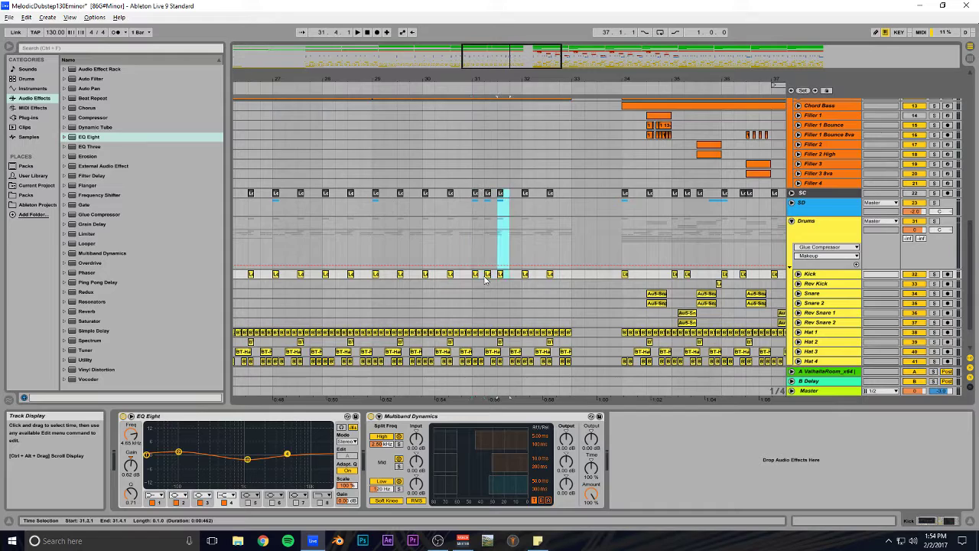
# Step: Duplicate the first half beat of bar 32 on the SC, SD and Kick tracks every half beat through the start of bar 33
pyautogui.click(476, 214)
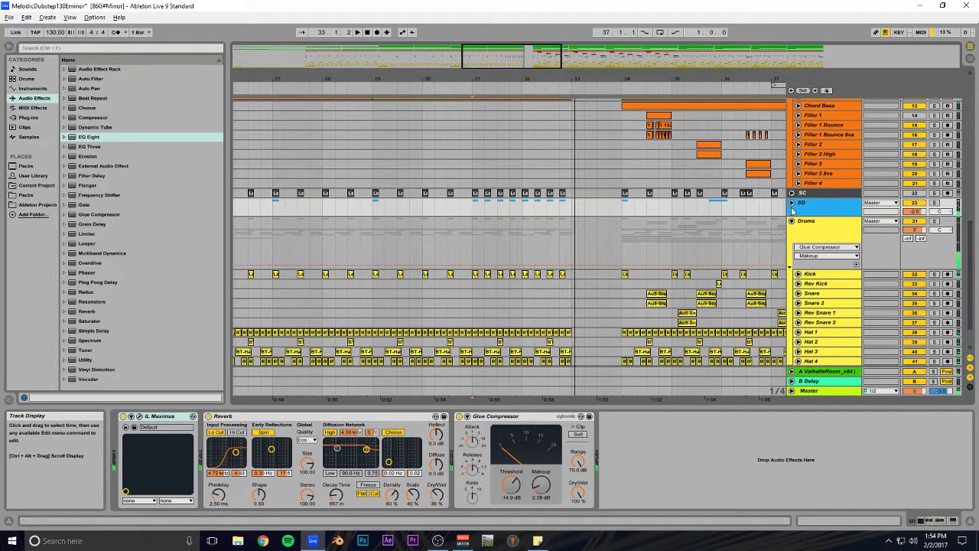
pyautogui.moveTo(528, 80); pyautogui.dragTo(472, 118)
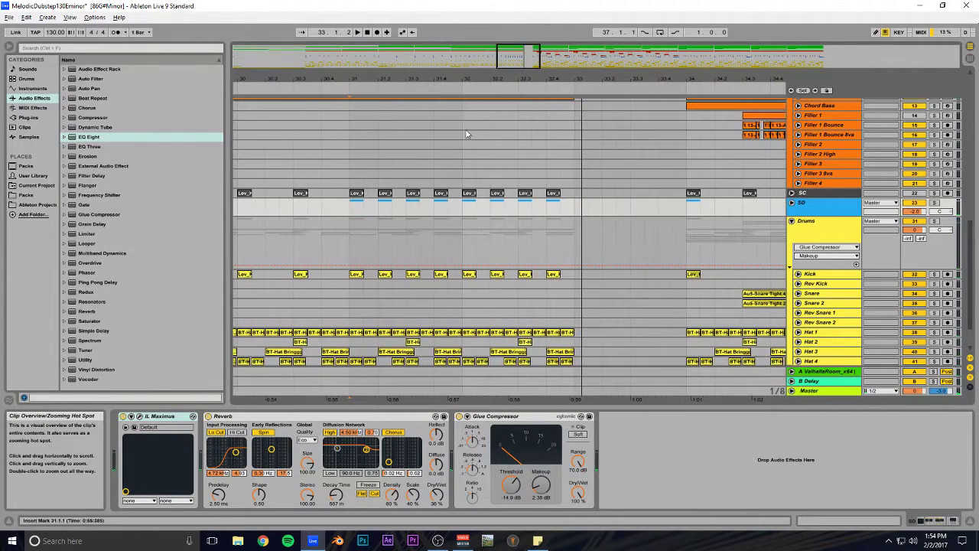
pyautogui.moveTo(478, 204); pyautogui.dragTo(468, 230)
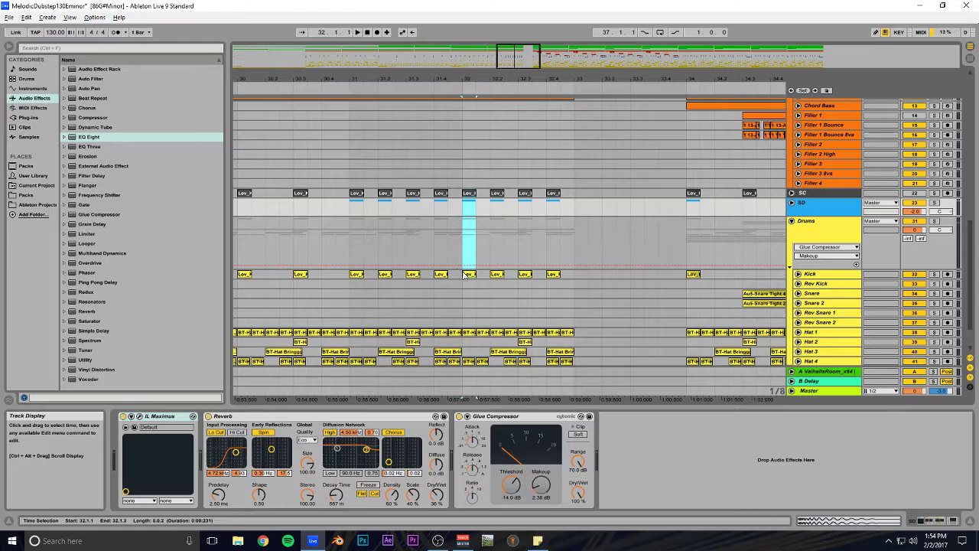
pyautogui.hotkey('ctrl', 'd')
pyautogui.hotkey('ctrl', 'd')
pyautogui.hotkey('ctrl', 'd')
pyautogui.hotkey('ctrl', 'd')
pyautogui.hotkey('ctrl', 'd')
pyautogui.hotkey('ctrl', 'd')
pyautogui.hotkey('ctrl', 'd')
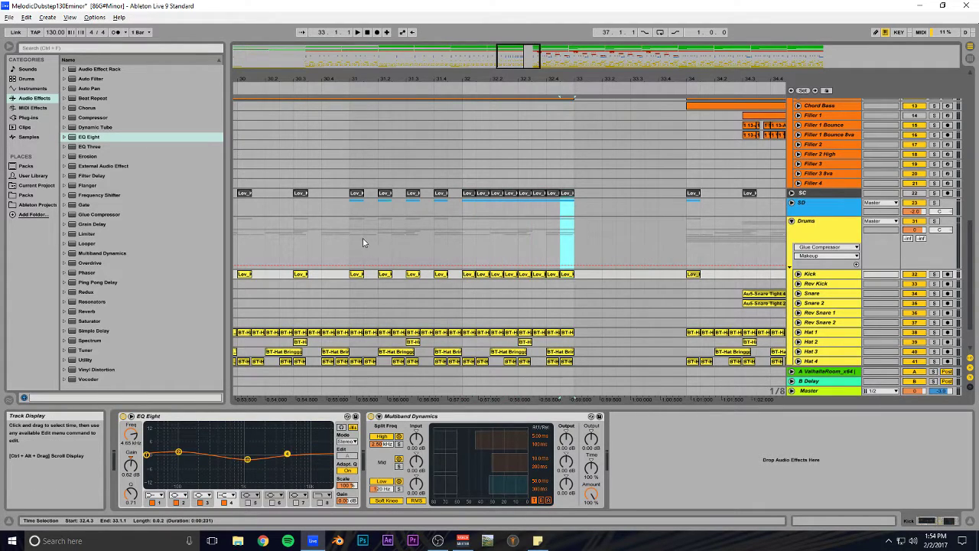
pyautogui.hotkey('ctrl', 'd')
# Step: Audition the accelerating kicks from bar 31 and save the set
pyautogui.click(355, 242)
pyautogui.press('space')
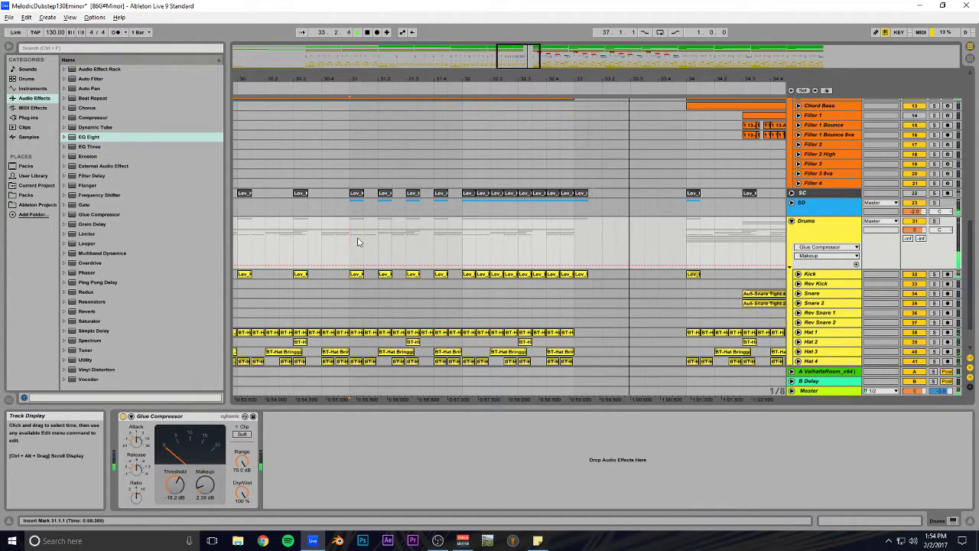
pyautogui.hotkey('ctrl', 's')
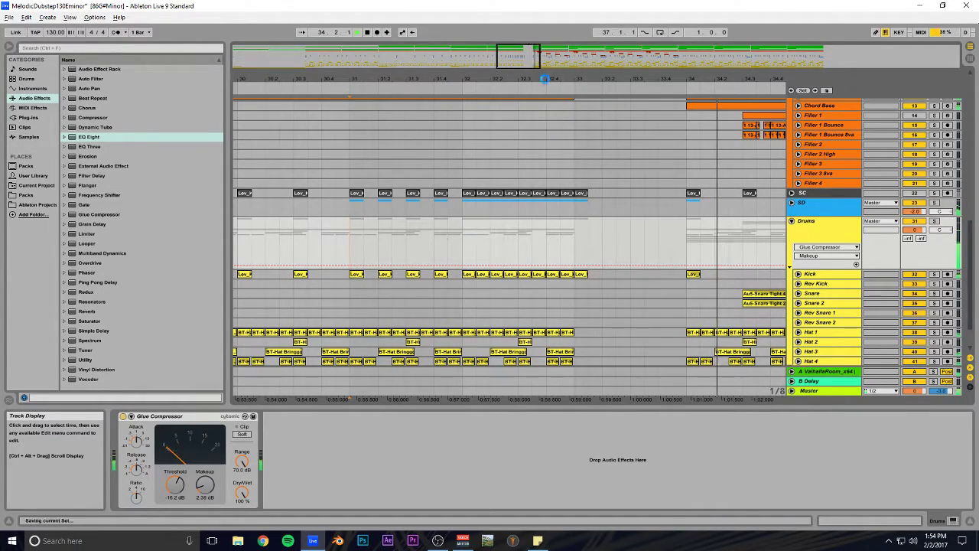
# Step: Unfold the SD group, delete its Kick clips in bars 31 and 32 except those on beats 1 and 3, and save
pyautogui.moveTo(518, 49); pyautogui.dragTo(516, 74)
pyautogui.press('space')
pyautogui.click(792, 203)
pyautogui.click(486, 248)
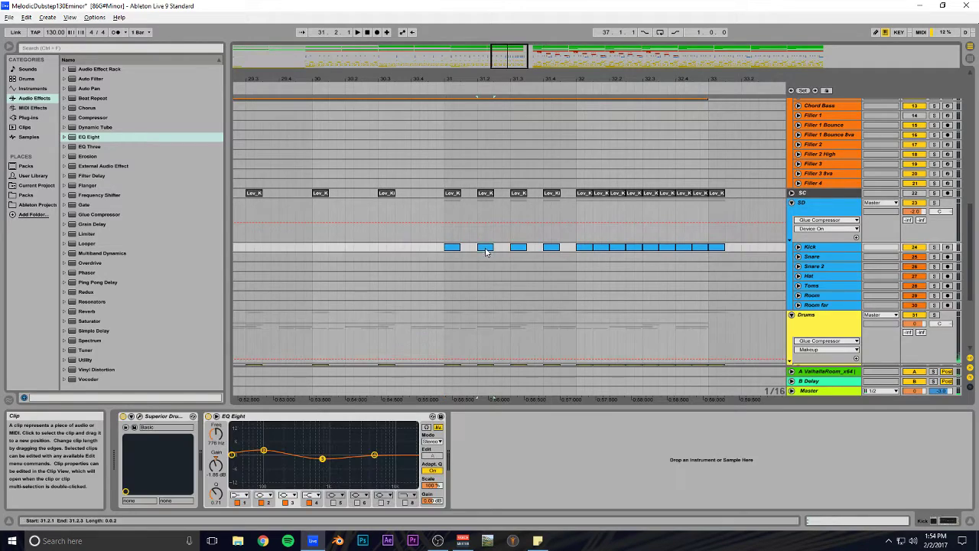
pyautogui.press('Delete')
pyautogui.click(553, 248)
pyautogui.press('Delete')
pyautogui.click(633, 250)
pyautogui.press('Delete')
pyautogui.press('Delete')
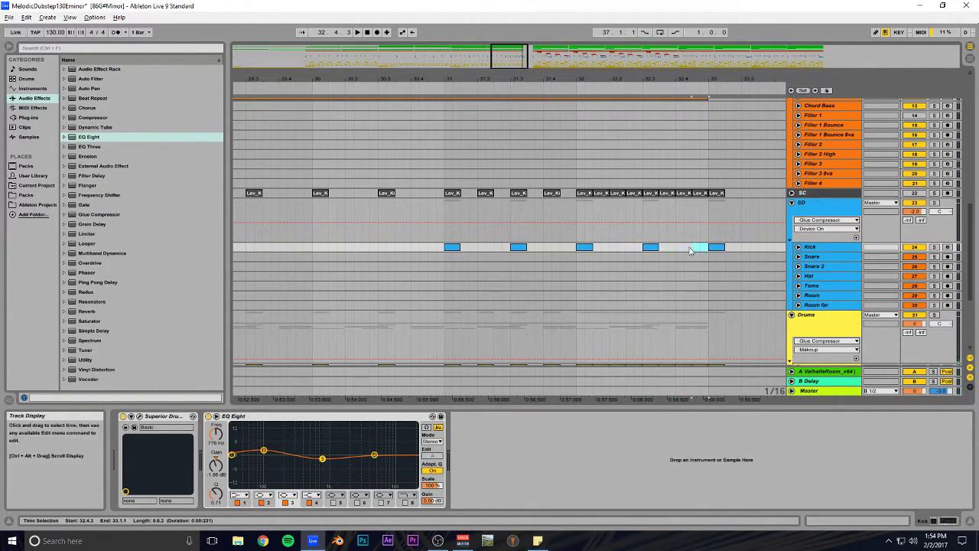
pyautogui.click(448, 234)
pyautogui.hotkey('ctrl', 's')
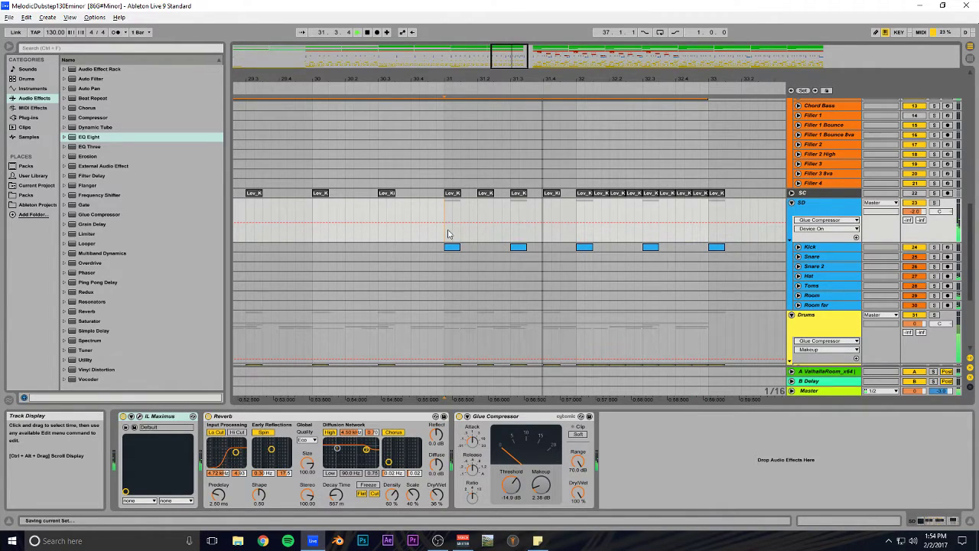
# Step: Unfold the Sub and Chord Bass tracks and copy the Sub clips from bars 25 to 33 onto Chord Bass
pyautogui.moveTo(481, 83); pyautogui.dragTo(601, 290)
pyautogui.moveTo(530, 53); pyautogui.dragTo(505, 53)
pyautogui.click(799, 230)
pyautogui.click(798, 274)
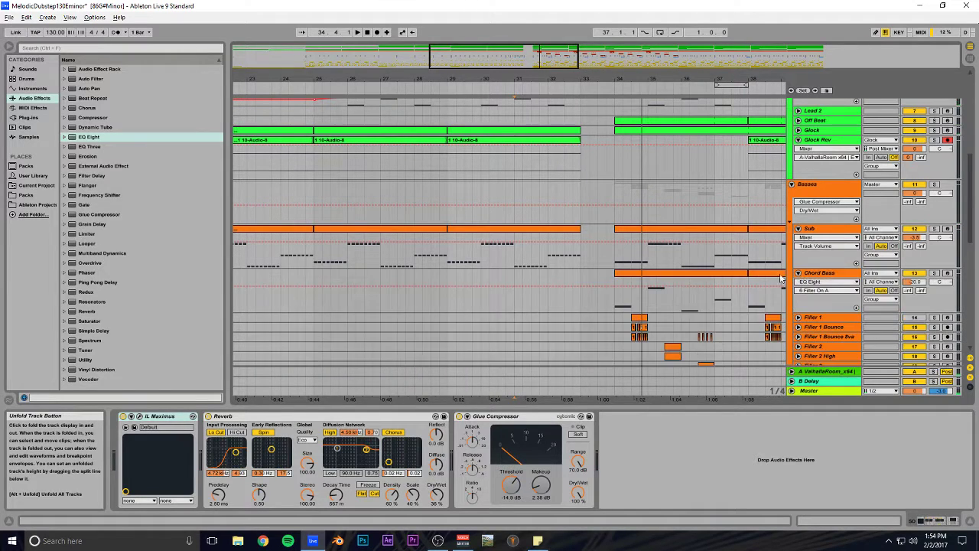
pyautogui.scroll(-2, 523, 248)
pyautogui.click(487, 168)
pyautogui.press('Down')
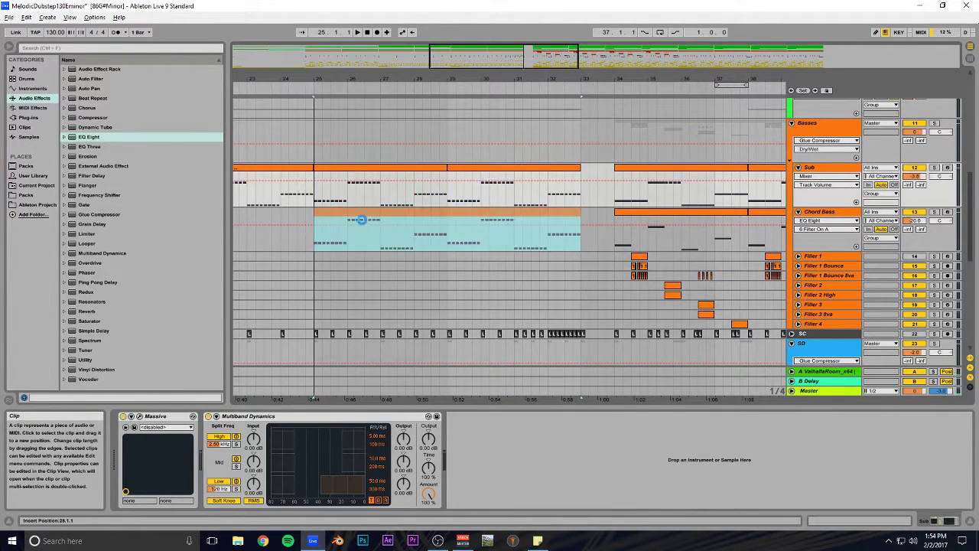
# Step: Add an Auto Filter to Chord Bass and automate its Frequency to rise from bar 25 to bar 33
pyautogui.click(830, 224)
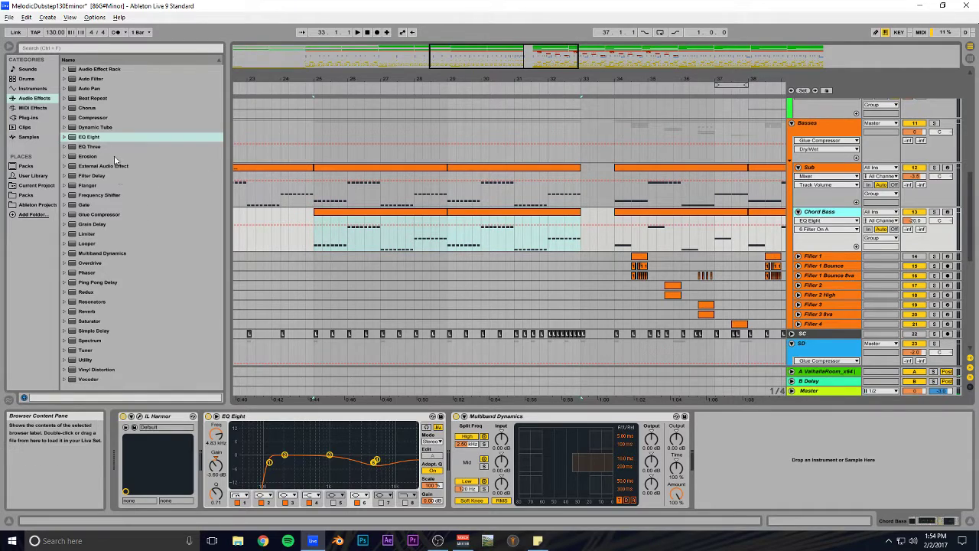
pyautogui.doubleClick(98, 79)
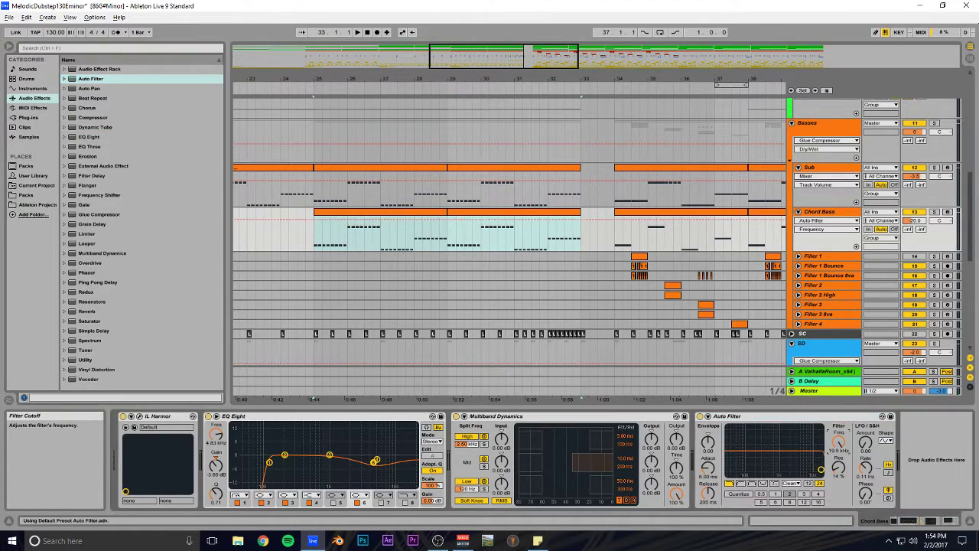
pyautogui.moveTo(315, 217); pyautogui.dragTo(315, 242)
pyautogui.moveTo(580, 242); pyautogui.dragTo(580, 217)
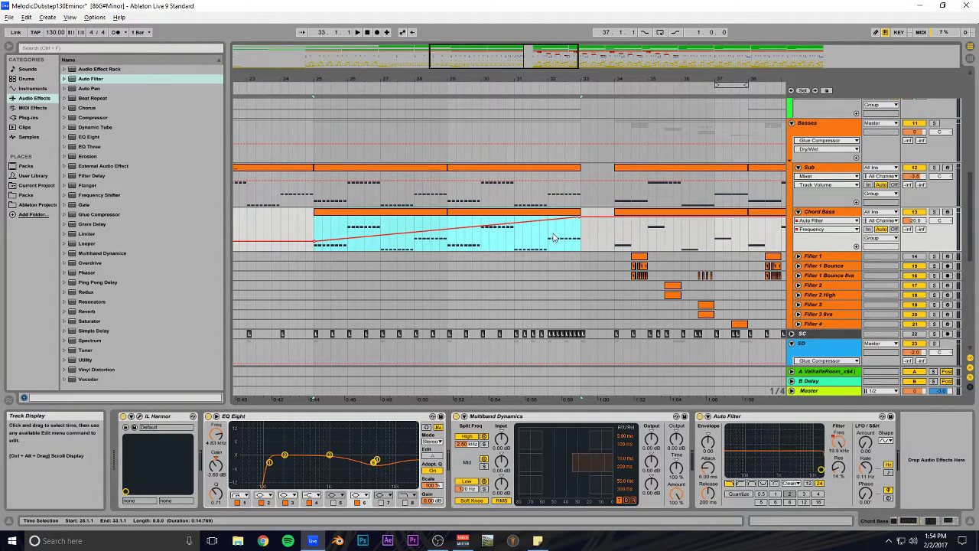
# Step: Audition the end of the Chord Bass filter sweep from bar 32 with the track soloed, and save the set
pyautogui.click(548, 239)
pyautogui.press('space')
pyautogui.press('space')
pyautogui.press('space')
pyautogui.click(934, 212)
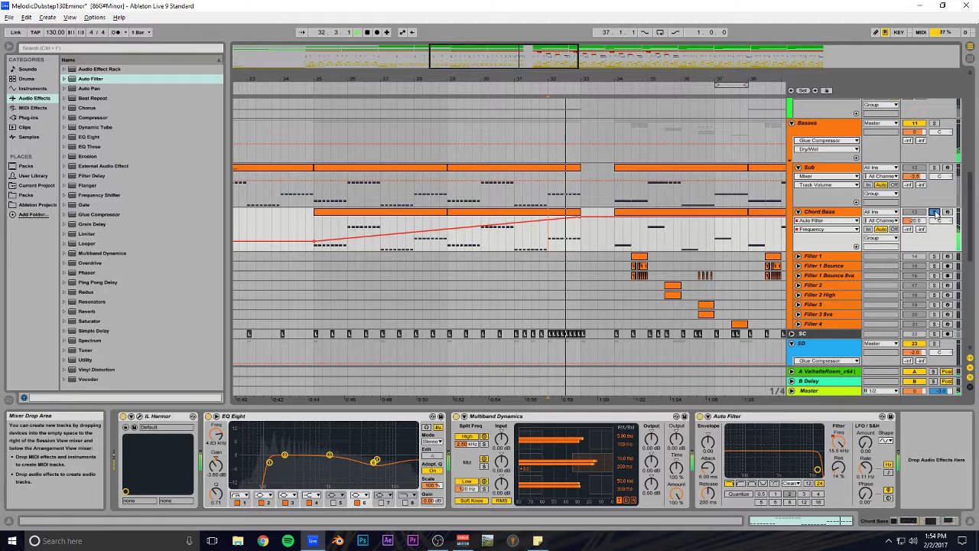
pyautogui.press('space')
pyautogui.hotkey('ctrl', 's')
# Step: Play the Chord Bass sweep from bar 25, solo the track to check it, and remove the solo
pyautogui.moveTo(520, 67); pyautogui.dragTo(511, 46)
pyautogui.click(465, 228)
pyautogui.press('space')
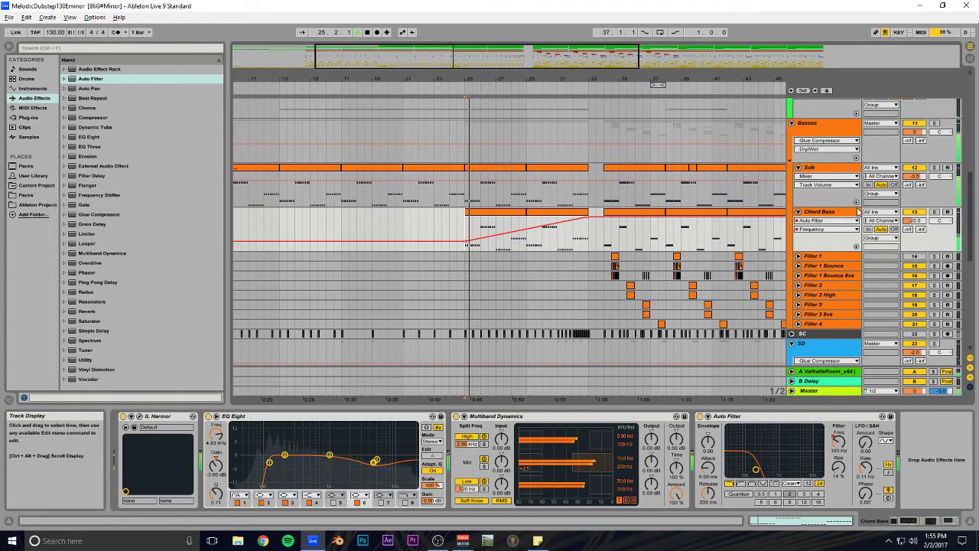
pyautogui.click(935, 212)
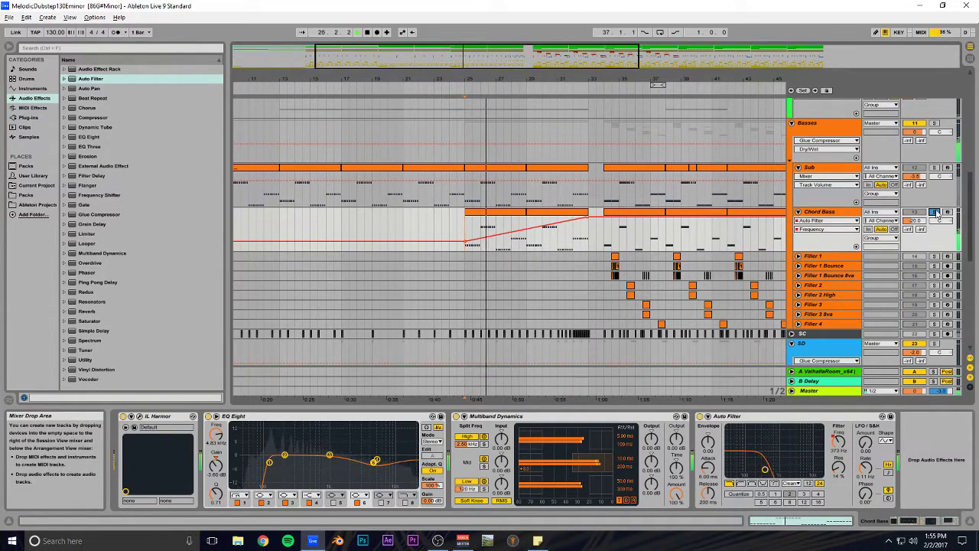
pyautogui.press('space')
pyautogui.click(935, 212)
# Step: Select the SC kick clips in bar 32, make a small adjustment in their clip settings and audition them
pyautogui.scroll(3, 535, 157)
pyautogui.moveTo(527, 57); pyautogui.dragTo(530, 91)
pyautogui.scroll(-8, 496, 218)
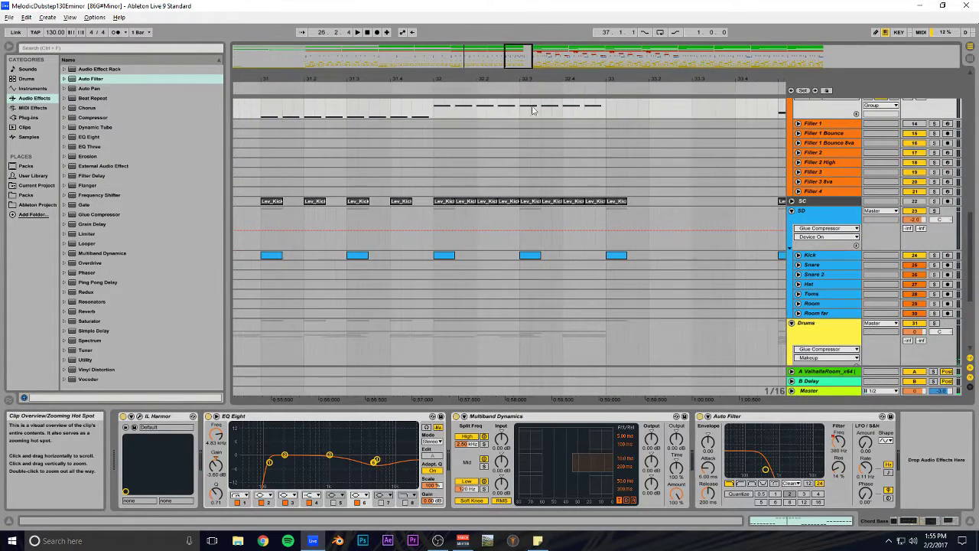
pyautogui.moveTo(434, 200); pyautogui.dragTo(591, 209)
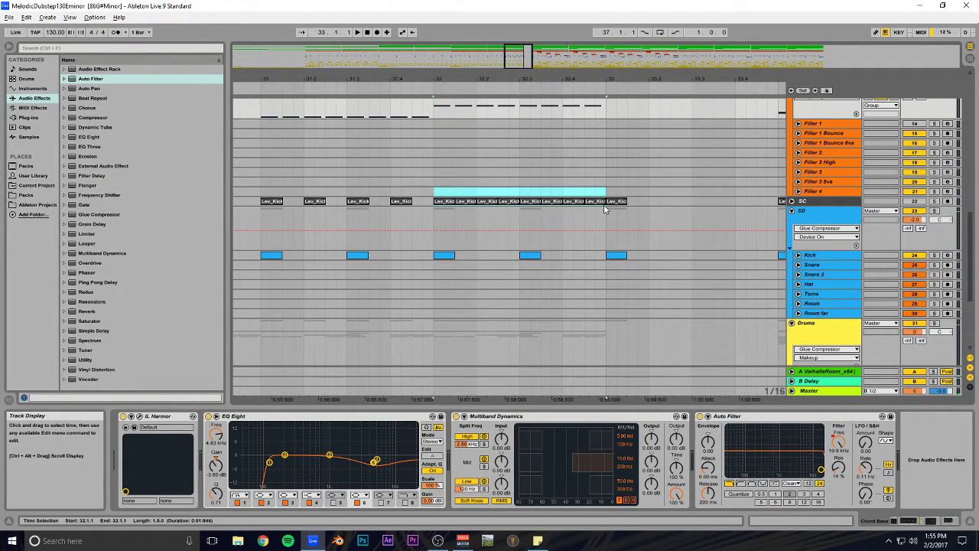
pyautogui.click(597, 201)
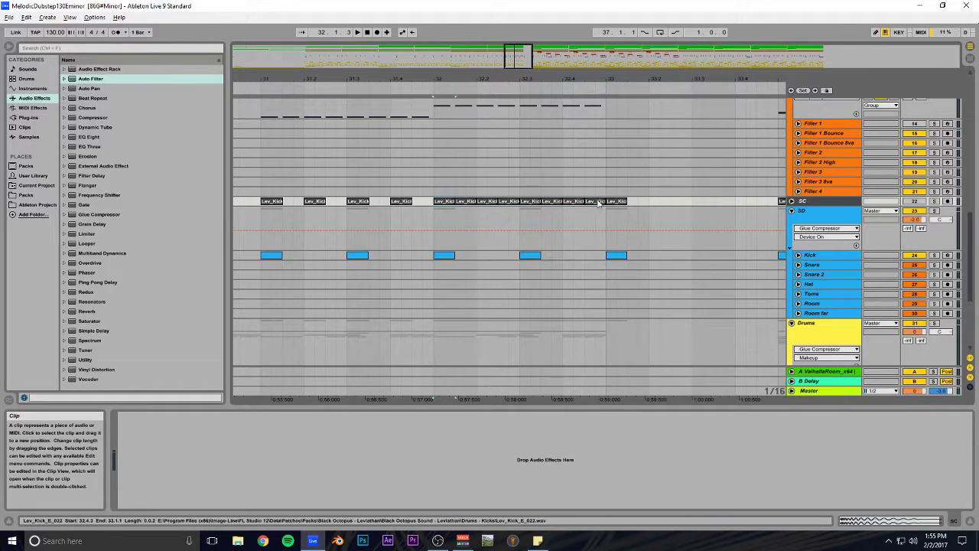
pyautogui.click(875, 520)
pyautogui.moveTo(193, 475); pyautogui.dragTo(193, 481)
pyautogui.press('space')
pyautogui.press('space')
# Step: Delete the SC clips in bar 32 except those on beats 1 and 3, and play from bar 32
pyautogui.click(466, 202)
pyautogui.press('Delete')
pyautogui.click(489, 202)
pyautogui.press('Delete')
pyautogui.click(510, 203)
pyautogui.press('Delete')
pyautogui.click(554, 203)
pyautogui.press('Delete')
pyautogui.click(580, 203)
pyautogui.press('Delete')
pyautogui.click(437, 184)
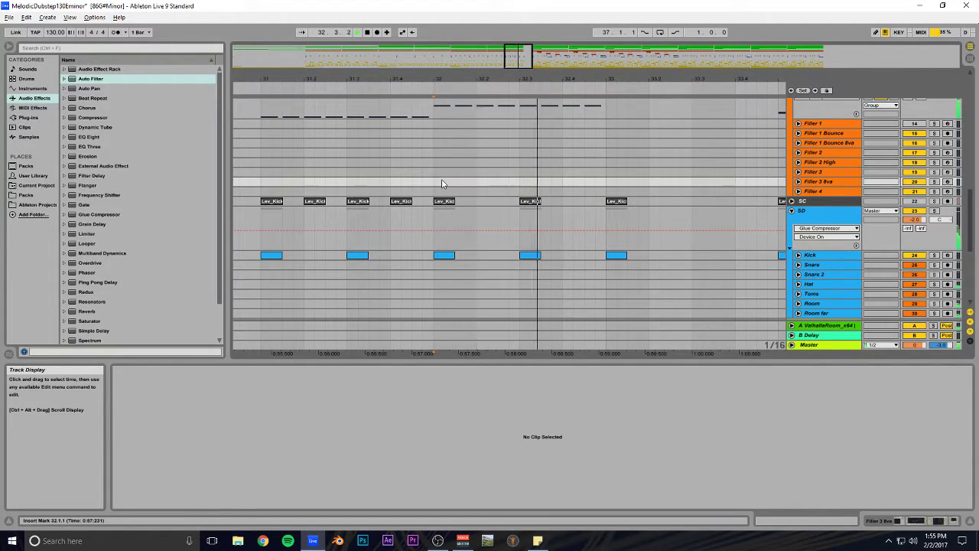
# Step: Place copies of the SC kick clip on beats 2 and 4 of bar 32 and audition the result
pyautogui.click(451, 203)
pyautogui.moveTo(489, 203); pyautogui.dragTo(491, 204)
pyautogui.moveTo(491, 204); pyautogui.dragTo(570, 205)
pyautogui.click(430, 185)
pyautogui.press('space')
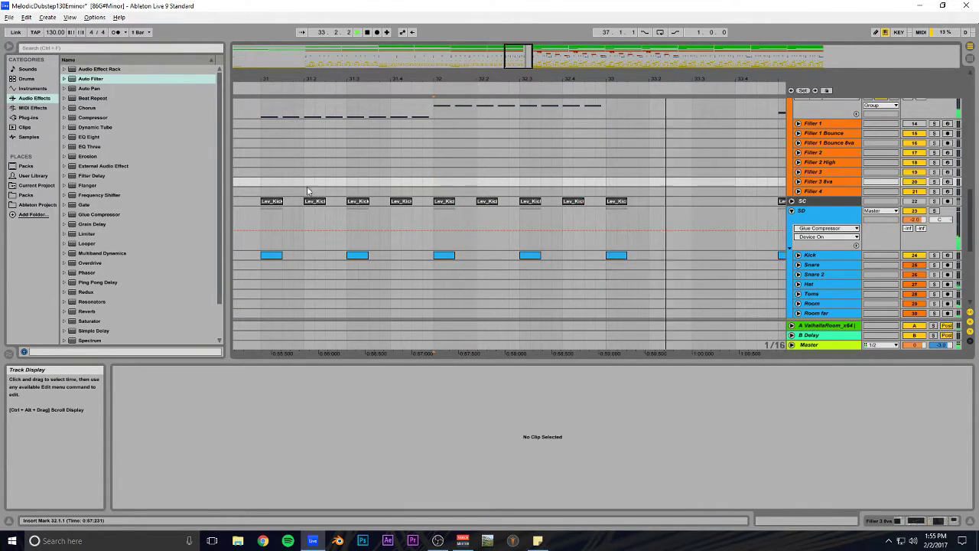
# Step: Duplicate the last Glock Rev clip to bar 33 and shorten the copy to end at bar 34
pyautogui.moveTo(496, 80); pyautogui.dragTo(552, 47)
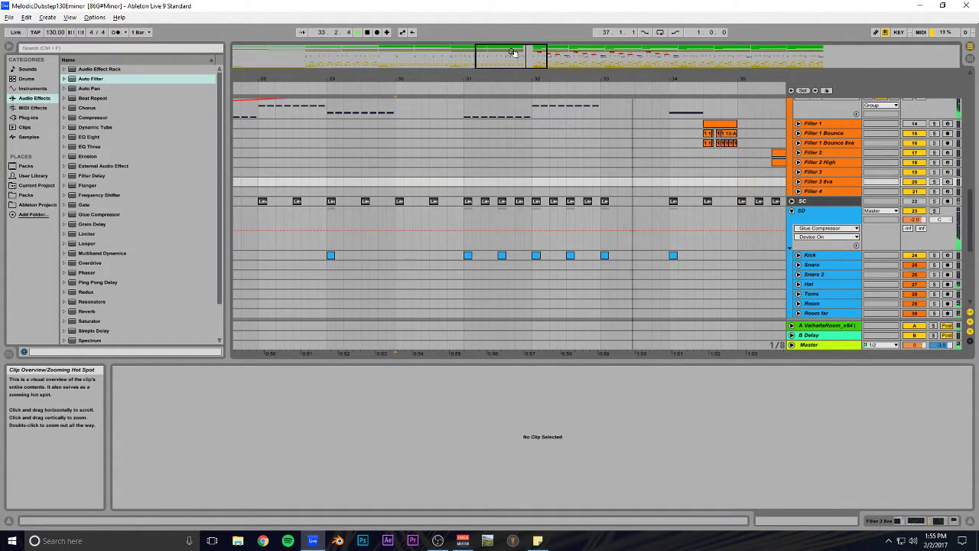
pyautogui.moveTo(516, 53); pyautogui.dragTo(518, 41)
pyautogui.scroll(10, 563, 181)
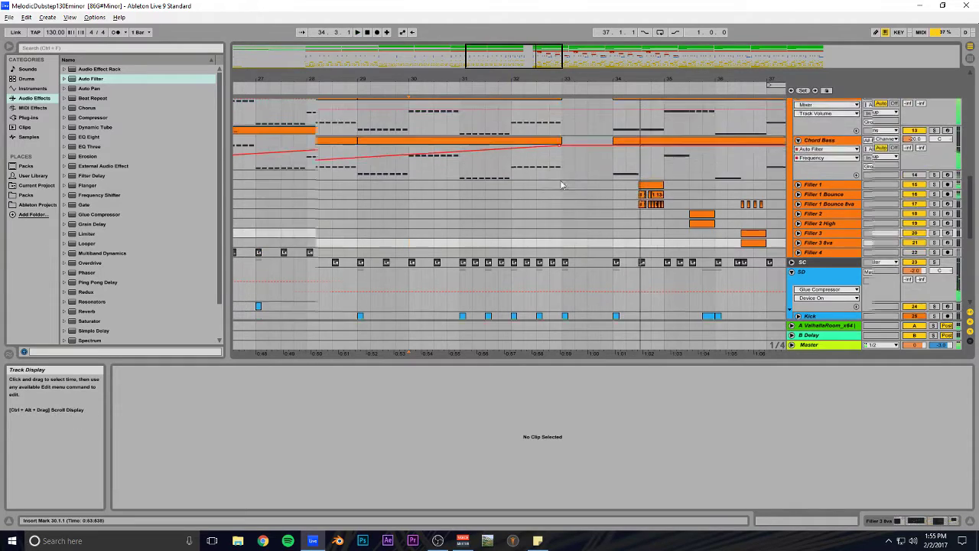
pyautogui.scroll(-1, 592, 206)
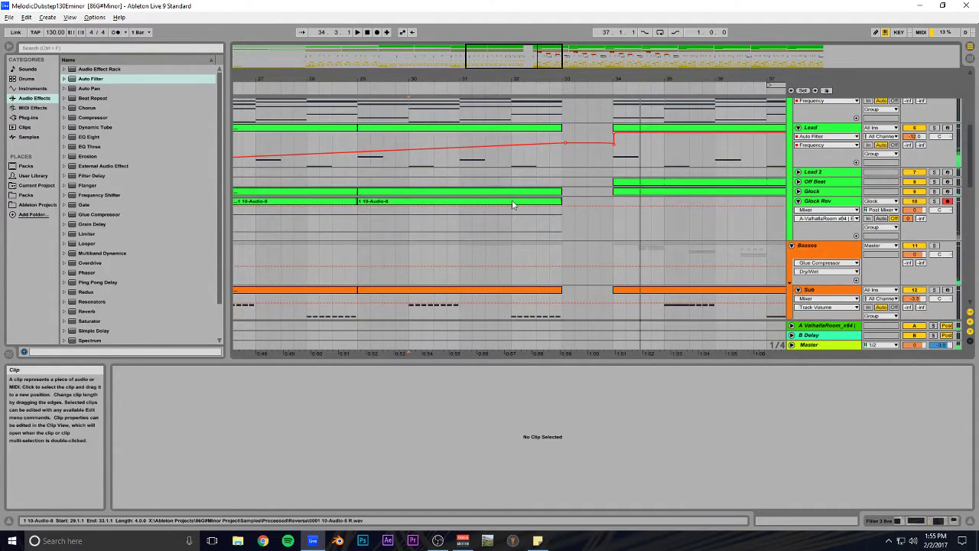
pyautogui.click(513, 203)
pyautogui.hotkey('ctrl', 'd')
pyautogui.moveTo(564, 201); pyautogui.dragTo(717, 201)
pyautogui.click(579, 207)
pyautogui.moveTo(578, 207); pyautogui.dragTo(580, 203)
# Step: Play from bar 33 to check the Glock Rev fill and look over the drum tracks around the drop
pyautogui.click(563, 181)
pyautogui.press('space')
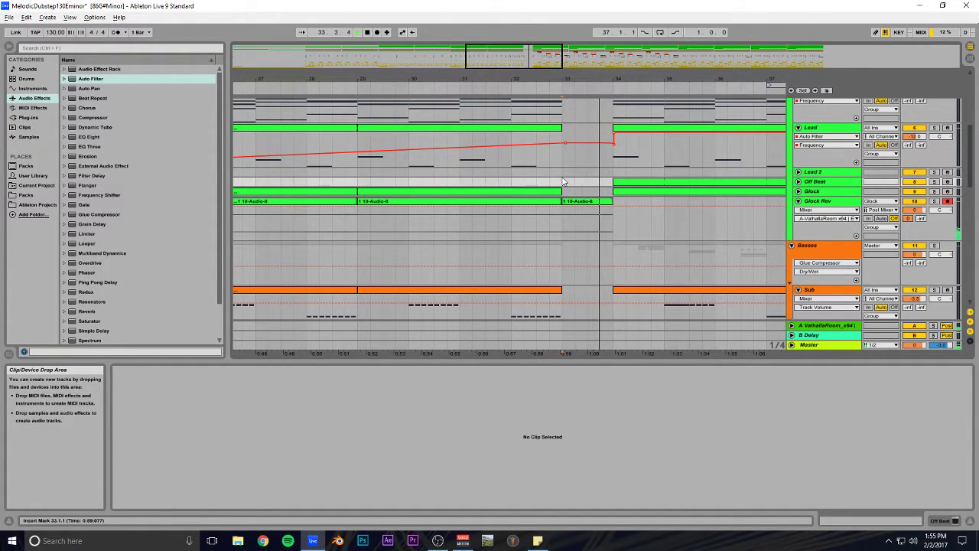
pyautogui.scroll(-10, 601, 217)
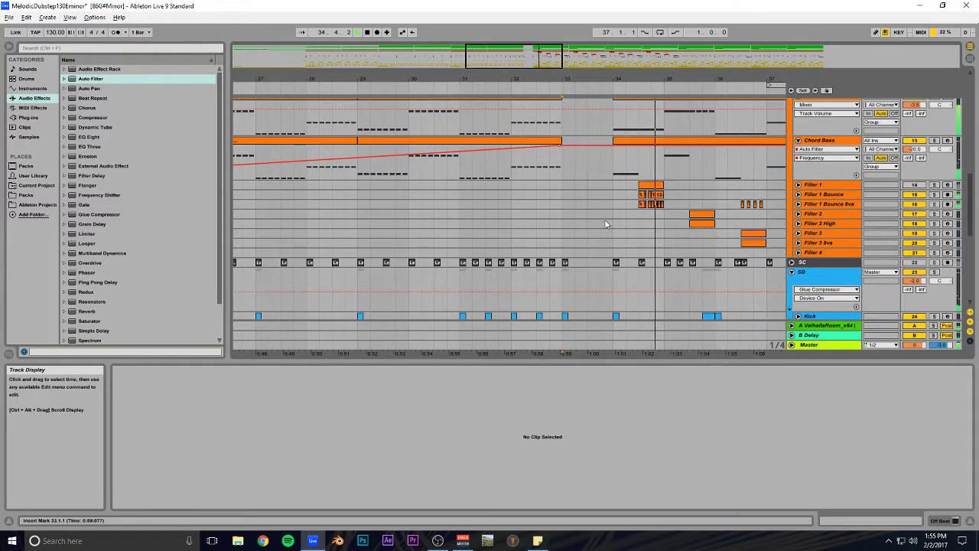
pyautogui.scroll(-5, 593, 218)
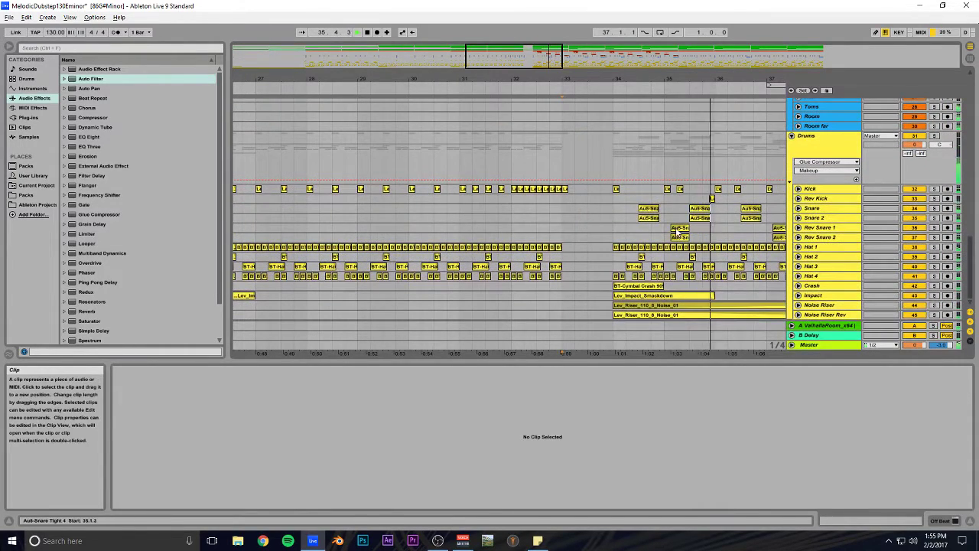
# Step: Copy the two reversed snare clips and the Rev Kick clip to the end of bar 33 so they lead into the drop
pyautogui.click(680, 231)
pyautogui.keyDown('shift'); pyautogui.click(680, 240); pyautogui.keyUp('shift')
pyautogui.moveTo(680, 239); pyautogui.dragTo(607, 237)
pyautogui.click(609, 199)
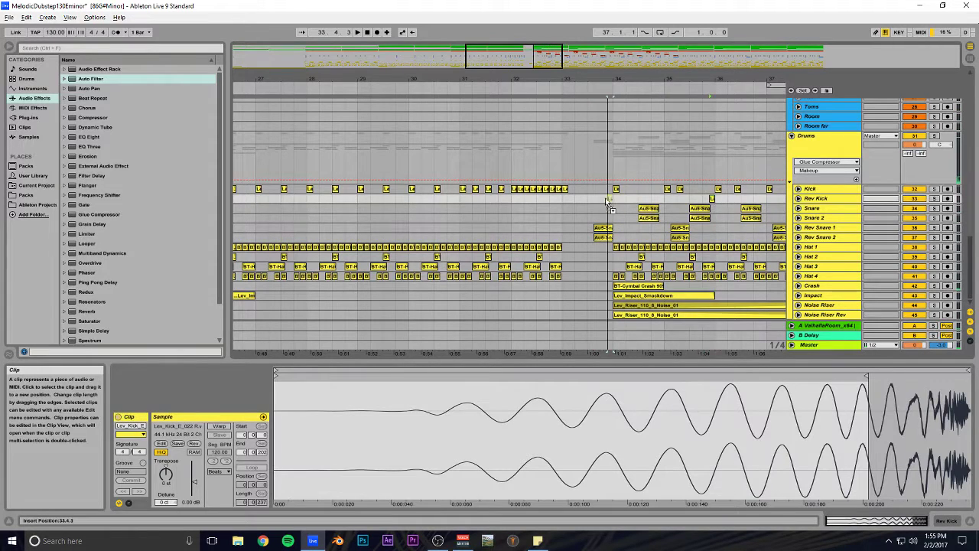
# Step: Copy the SD Kick fill from 39.4.1–40.1.1 to the last beat of bar 33 and play from bar 33
pyautogui.moveTo(501, 47); pyautogui.dragTo(629, 23)
pyautogui.scroll(2, 816, 199)
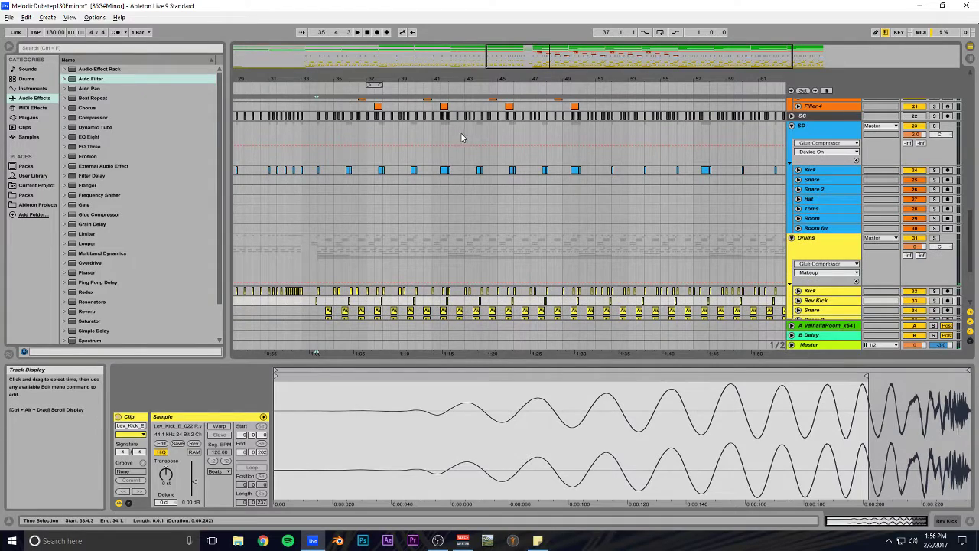
pyautogui.click(798, 170)
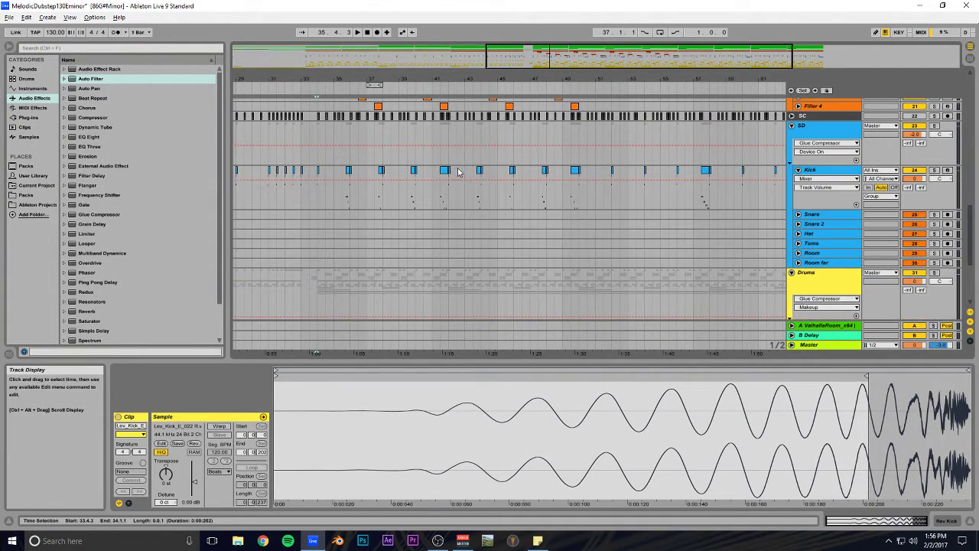
pyautogui.click(440, 151)
pyautogui.press('space')
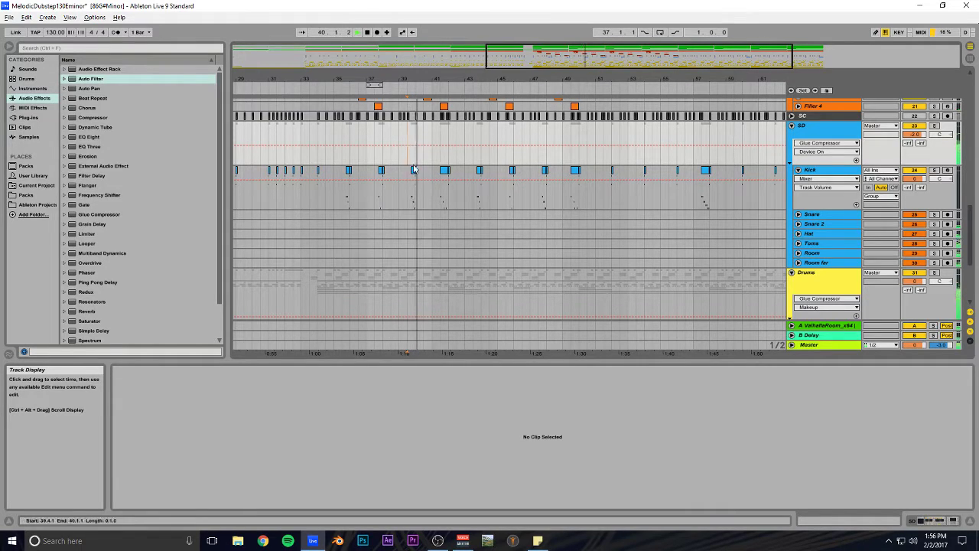
pyautogui.moveTo(414, 79); pyautogui.dragTo(676, 145)
pyautogui.press('space')
pyautogui.doubleClick(673, 171)
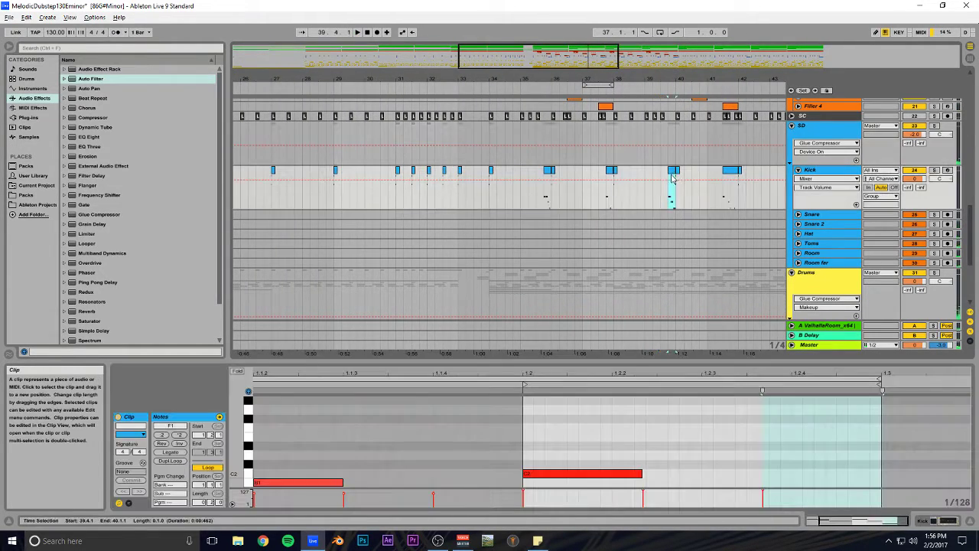
pyautogui.click(463, 151)
pyautogui.press('space')
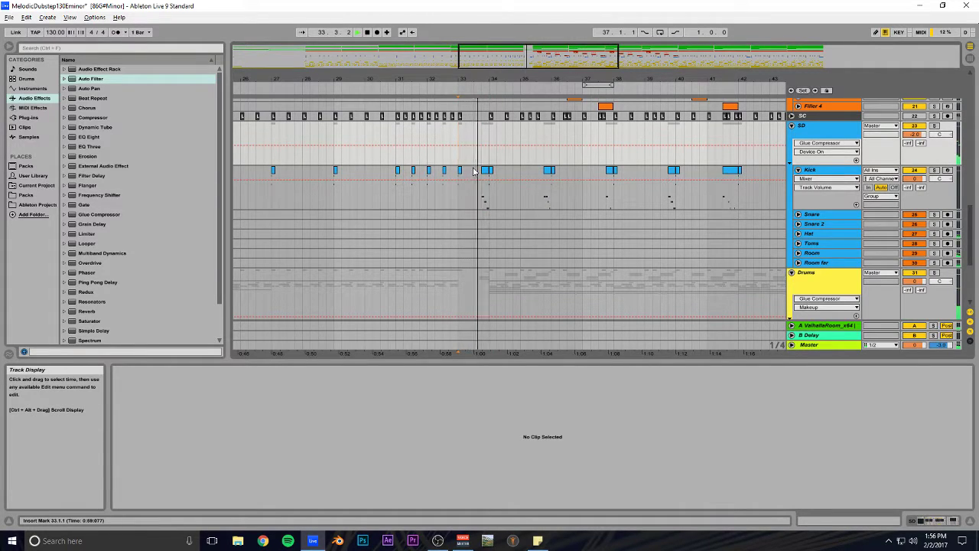
# Step: Save the set and add an EQ Eight to the Basses group
pyautogui.scroll(5, 471, 176)
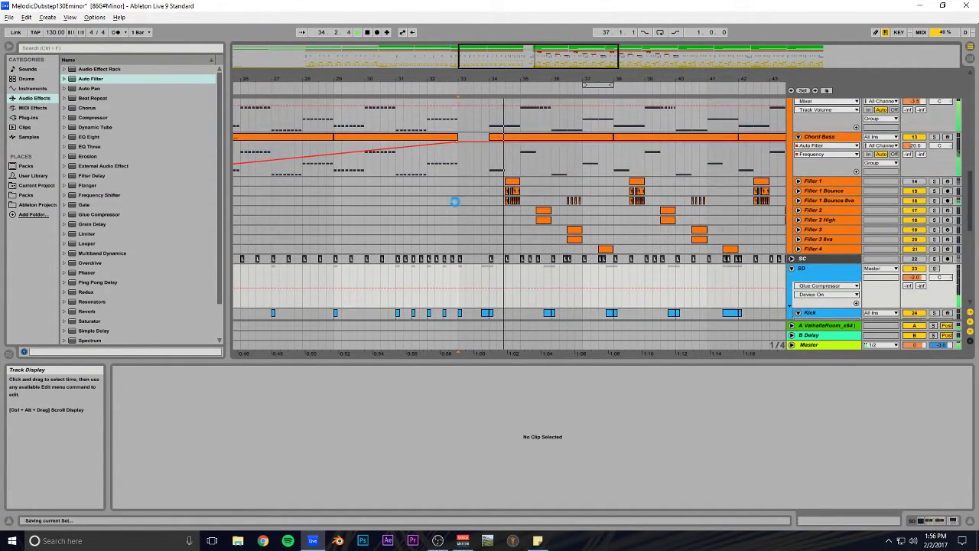
pyautogui.scroll(5, 462, 209)
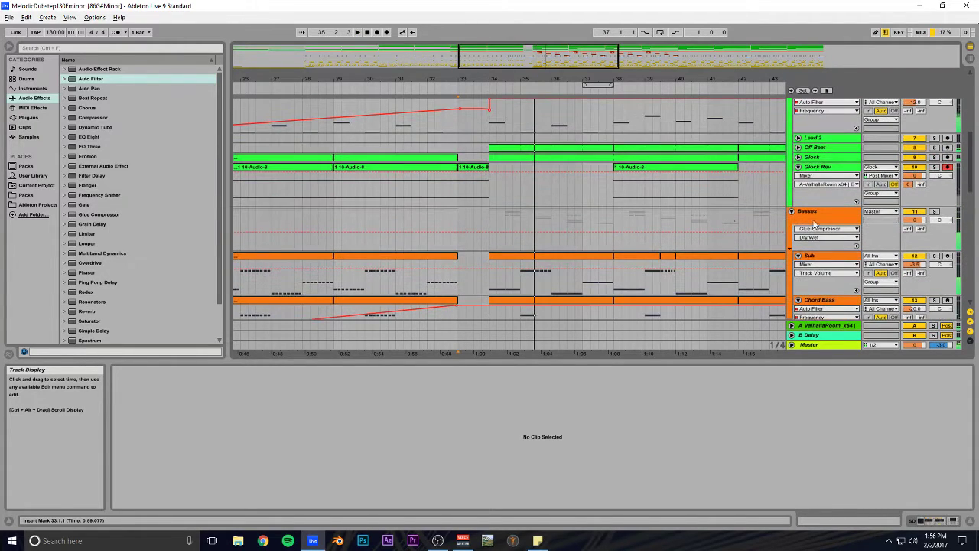
pyautogui.click(792, 212)
pyautogui.click(792, 212)
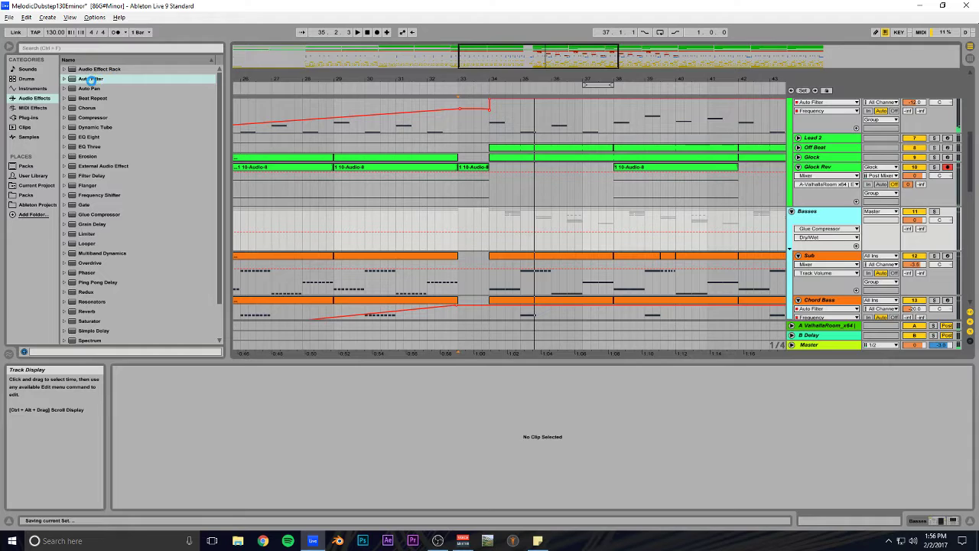
pyautogui.doubleClick(90, 138)
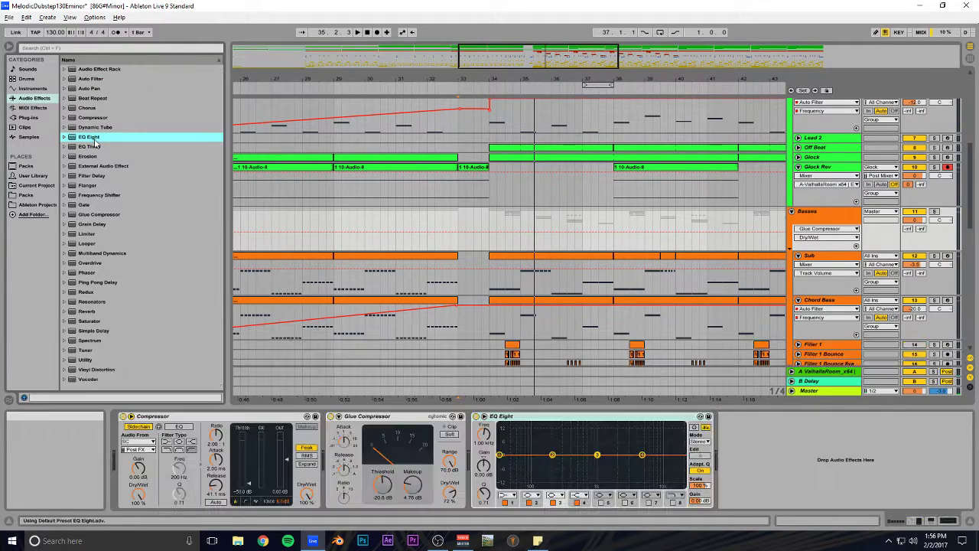
# Step: Make EQ Eight band 1 a 30 Hz low cut and automate its frequency to rise from bar 25 to 33, returning to 30 Hz by bar 34
pyautogui.click(505, 495)
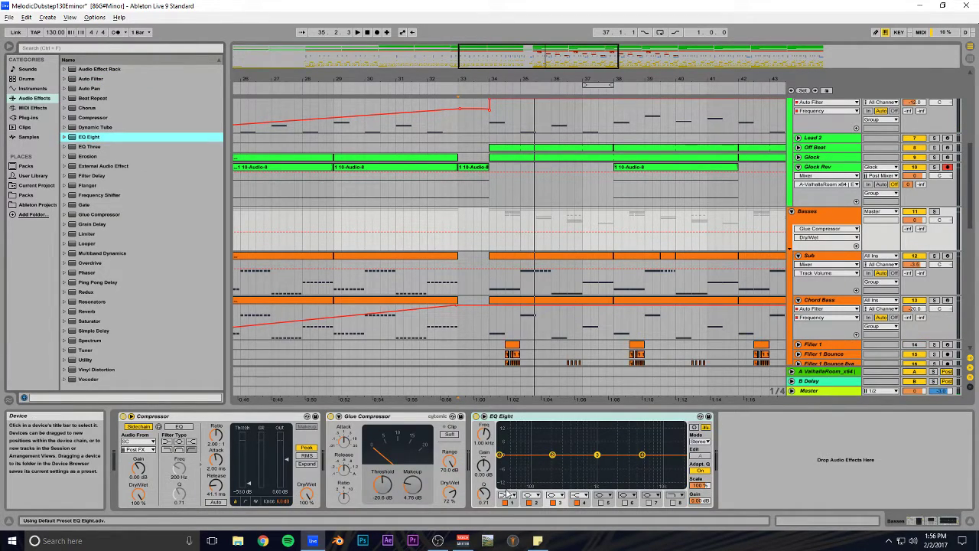
pyautogui.click(493, 442)
pyautogui.click(491, 439)
pyautogui.moveTo(564, 80); pyautogui.dragTo(709, 61)
pyautogui.doubleClick(483, 434)
pyautogui.hotkey('ctrl', 'z')
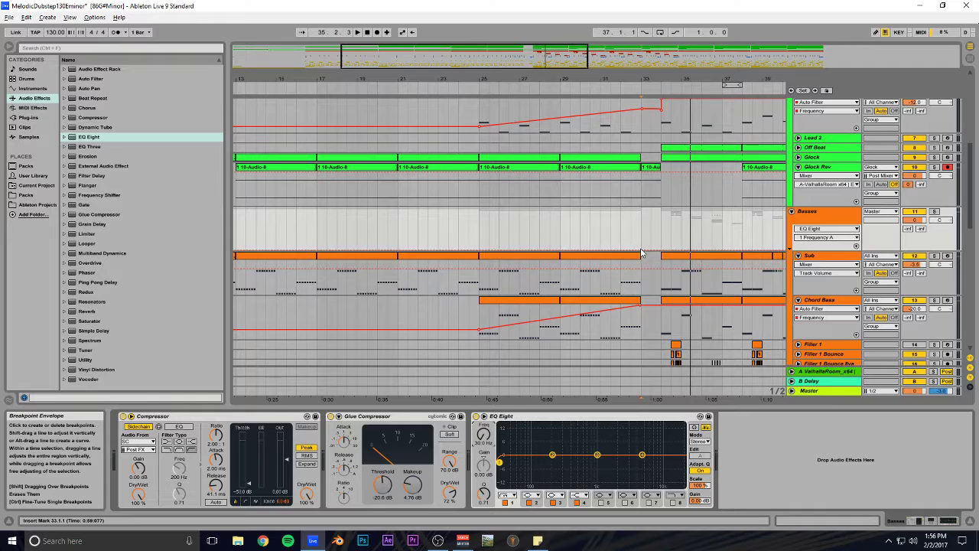
pyautogui.moveTo(640, 255); pyautogui.dragTo(641, 245)
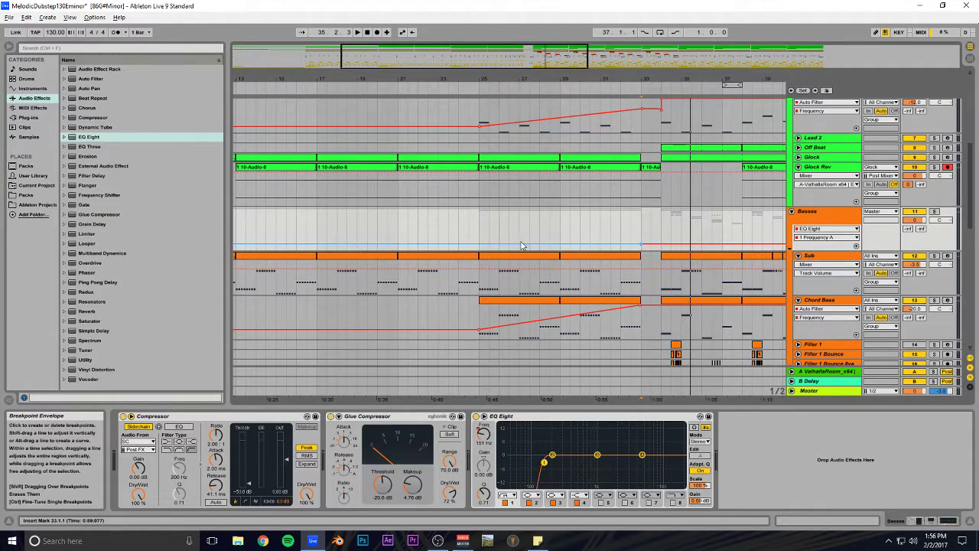
pyautogui.moveTo(493, 245); pyautogui.dragTo(480, 250)
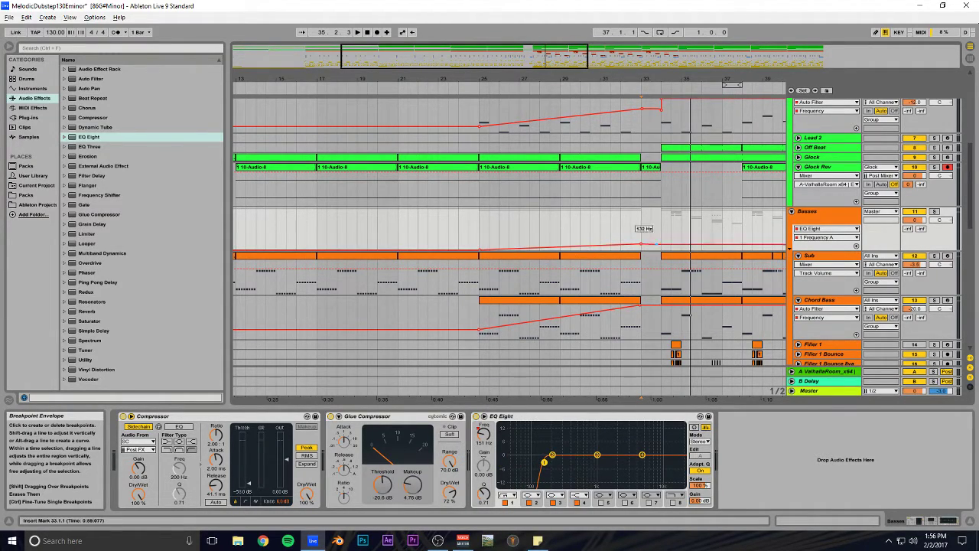
# Step: Copy the automated EQ Eight from the Basses group to the Synth, SD and Drums groups
pyautogui.scroll(10, 612, 321)
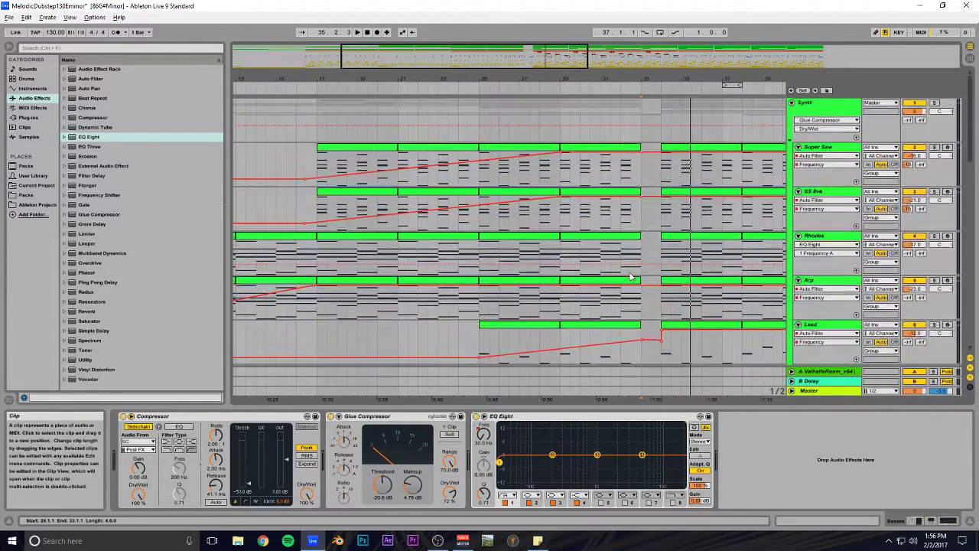
pyautogui.moveTo(572, 417); pyautogui.dragTo(631, 387)
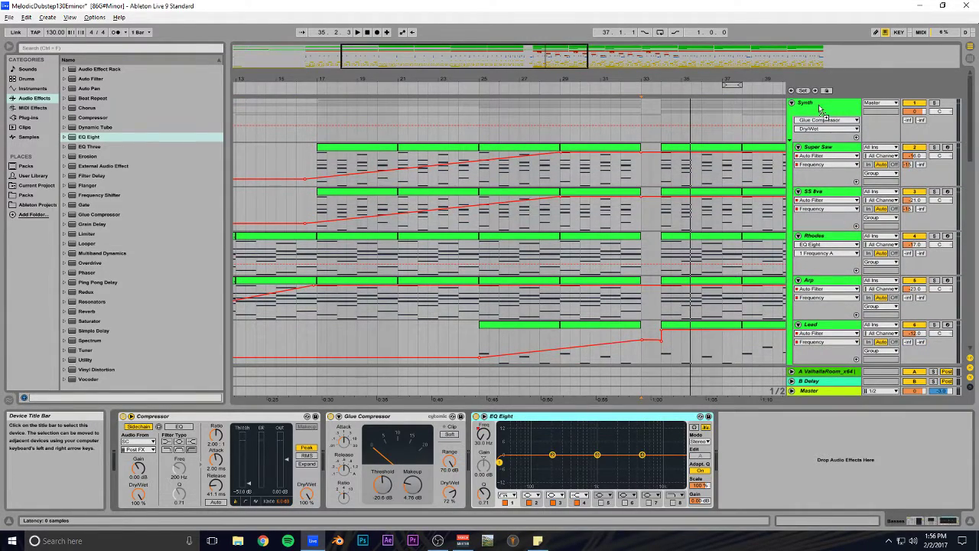
pyautogui.scroll(-15, 644, 312)
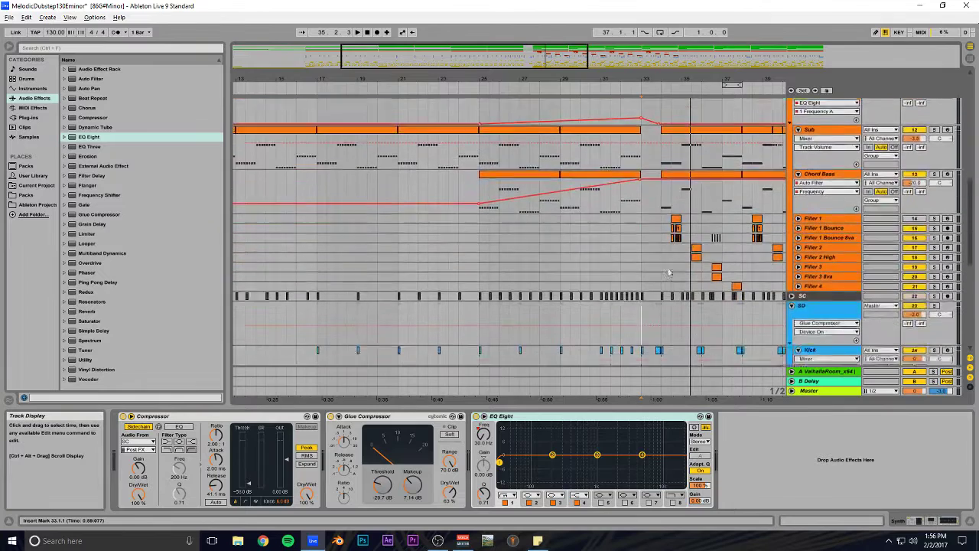
pyautogui.moveTo(585, 417); pyautogui.dragTo(733, 347)
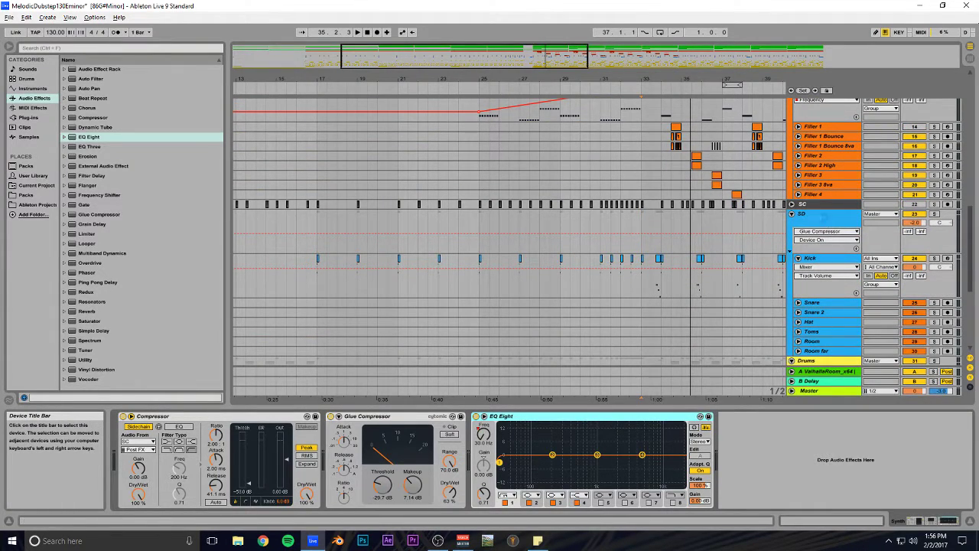
pyautogui.scroll(-5, 616, 287)
pyautogui.moveTo(661, 418); pyautogui.dragTo(689, 400)
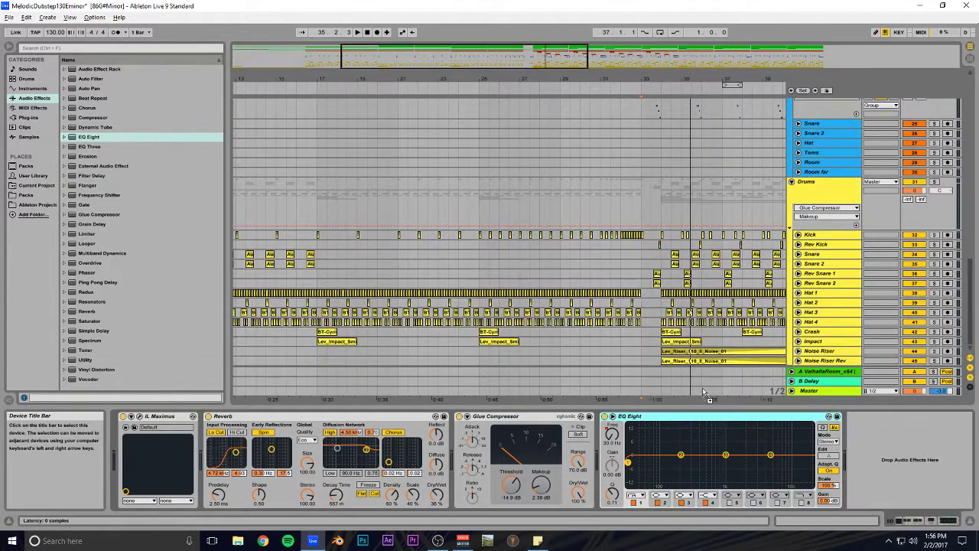
pyautogui.moveTo(620, 222); pyautogui.dragTo(620, 222)
# Step: Play from bar 29 with the Drums group's EQ Eight frequency automation displayed, and save the set
pyautogui.click(574, 201)
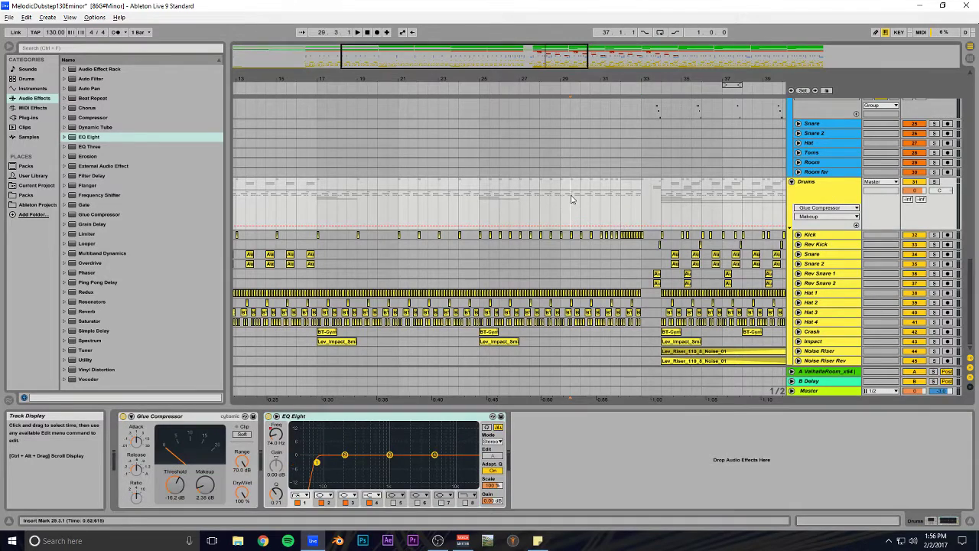
pyautogui.press('space')
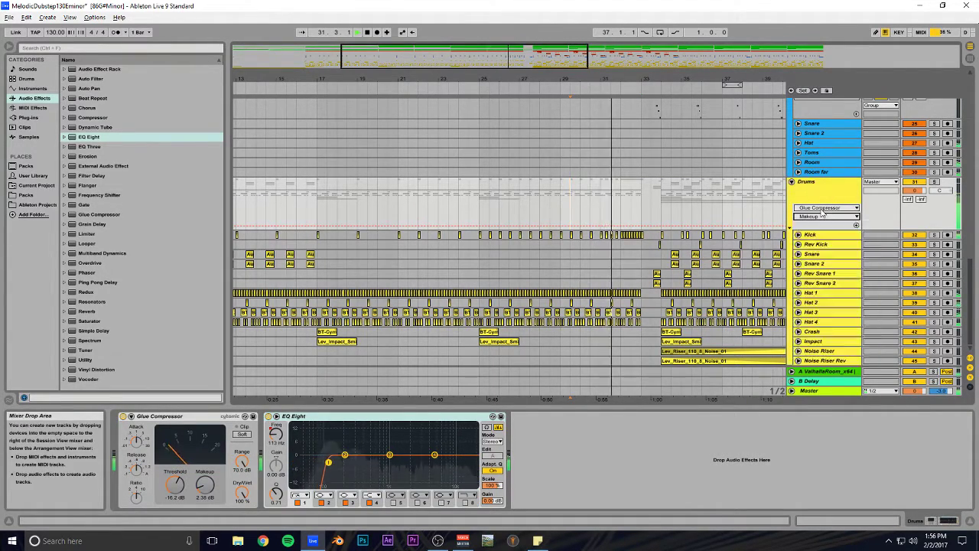
pyautogui.click(827, 207)
pyautogui.click(810, 231)
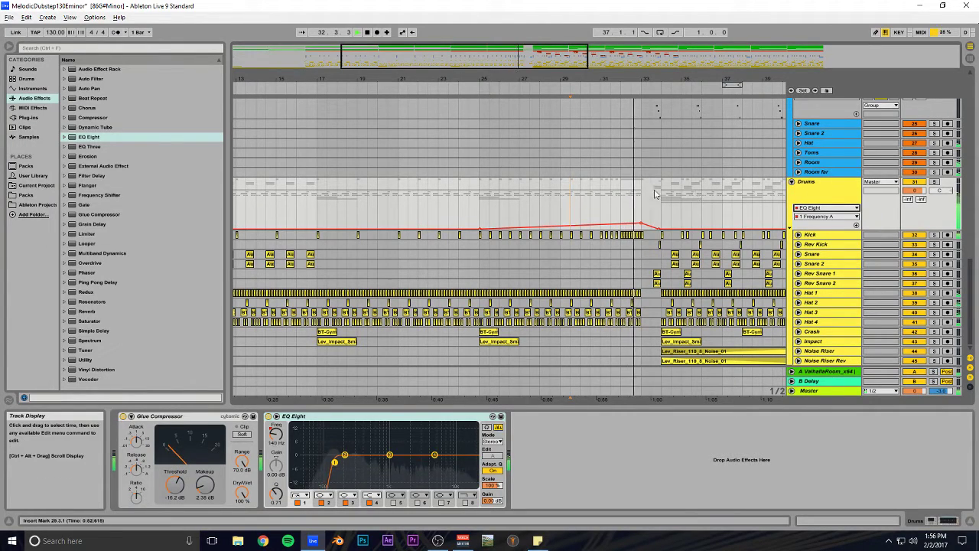
pyautogui.hotkey('ctrl', 's')
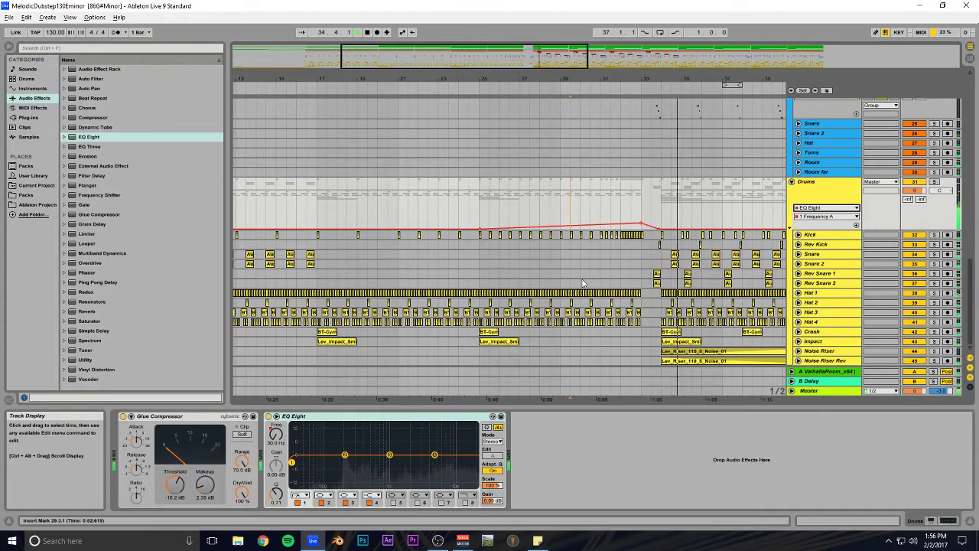
# Step: Copy the Noise Riser clip to bars 25–33 and place Lev_Riser_110_16_Space_Mountain on a new audio track from bar 17 to 33
pyautogui.moveTo(735, 353); pyautogui.dragTo(562, 357)
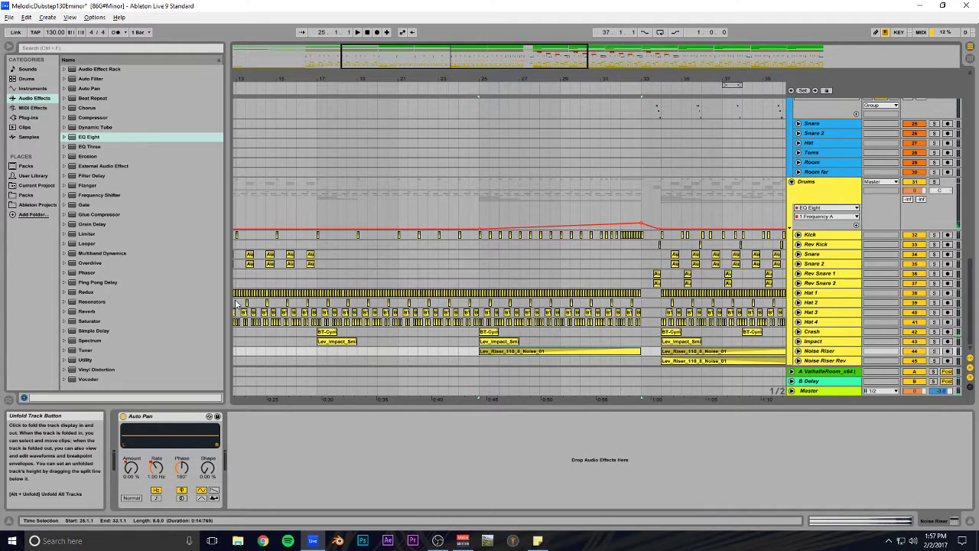
pyautogui.click(35, 197)
pyautogui.scroll(-6, 151, 272)
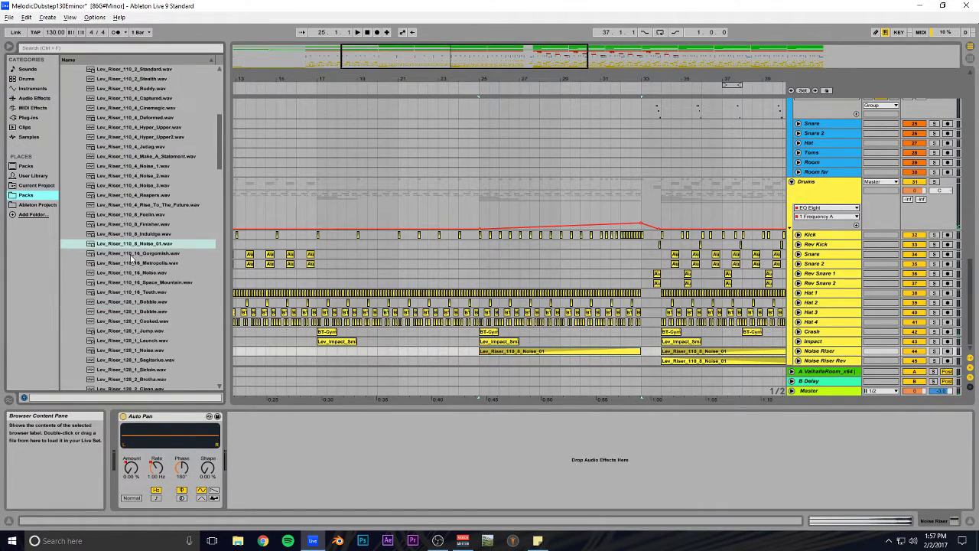
pyautogui.scroll(3, 136, 214)
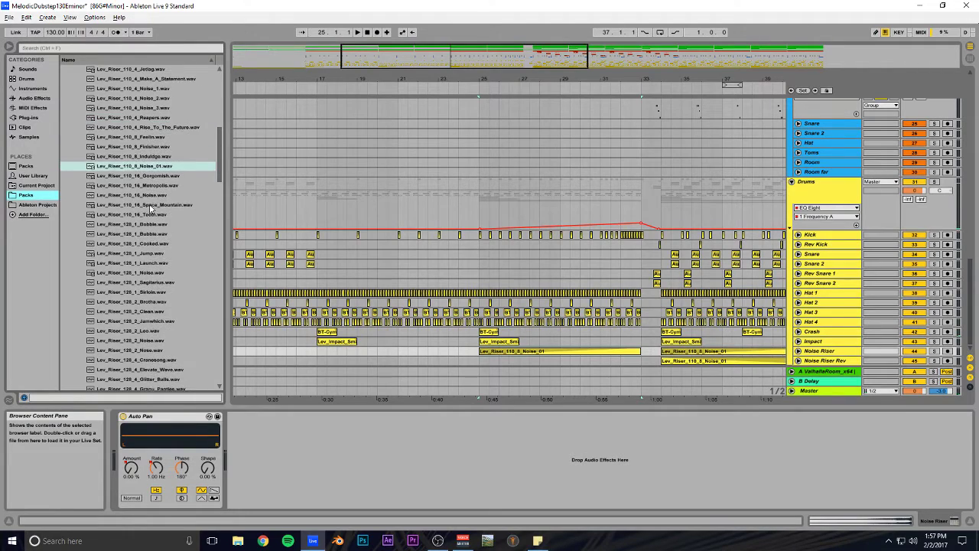
pyautogui.click(151, 206)
pyautogui.click(825, 361)
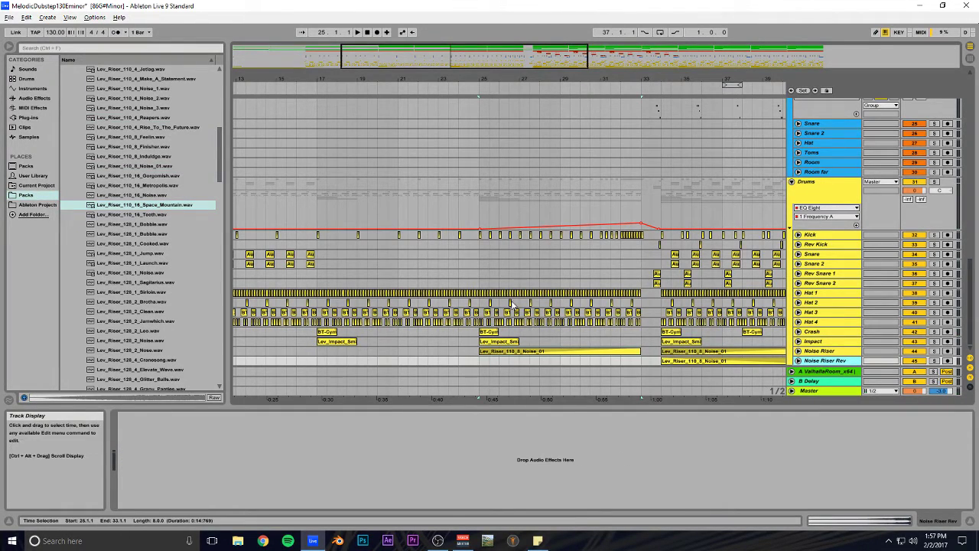
pyautogui.hotkey('ctrl', 't')
pyautogui.moveTo(149, 205); pyautogui.dragTo(315, 337)
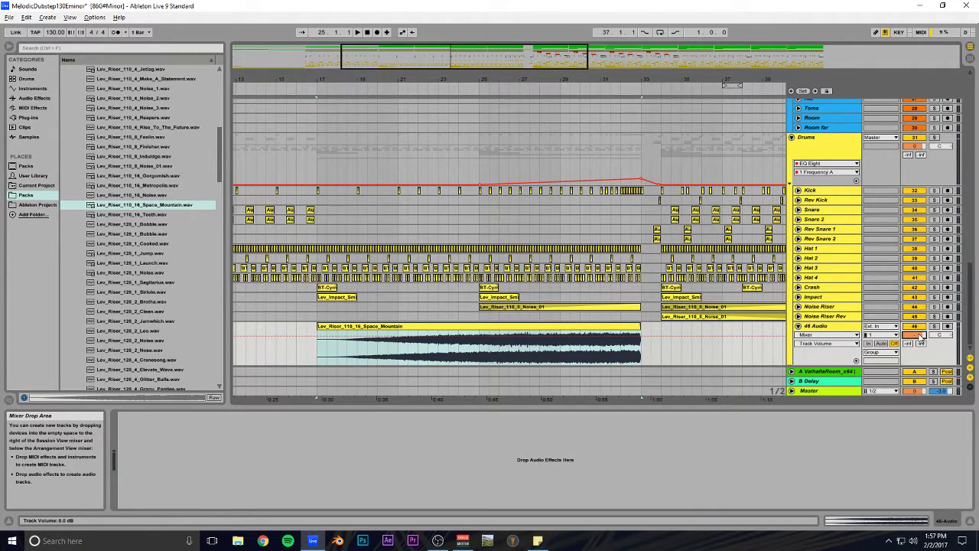
# Step: Fade in the Space_Mountain riser across its length and lower its track volume to -32 dB while playing from bar 30
pyautogui.click(320, 337)
pyautogui.moveTo(319, 337); pyautogui.dragTo(670, 329)
pyautogui.click(590, 317)
pyautogui.press('space')
pyautogui.click(916, 334)
pyautogui.moveTo(918, 337); pyautogui.dragTo(921, 342)
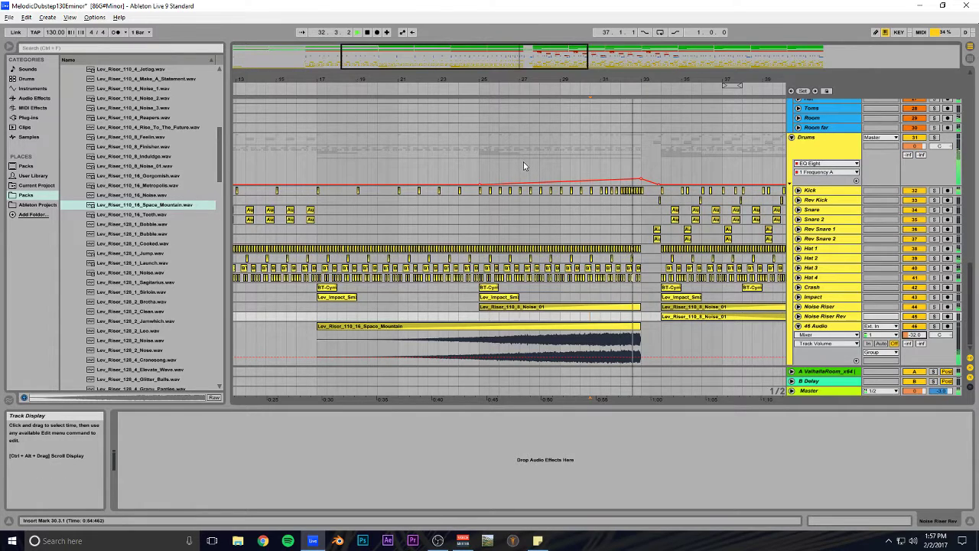
pyautogui.press('space')
# Step: Add another audio track and place the Lev_Riser_128_4_Oh_Snap sample on it from bar 29 to 33
pyautogui.click(827, 327)
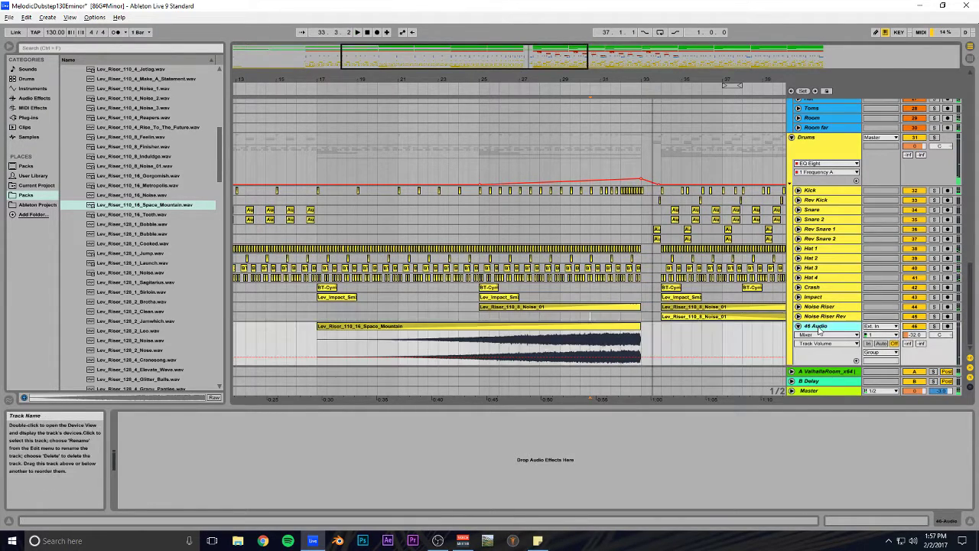
pyautogui.hotkey('ctrl', 't')
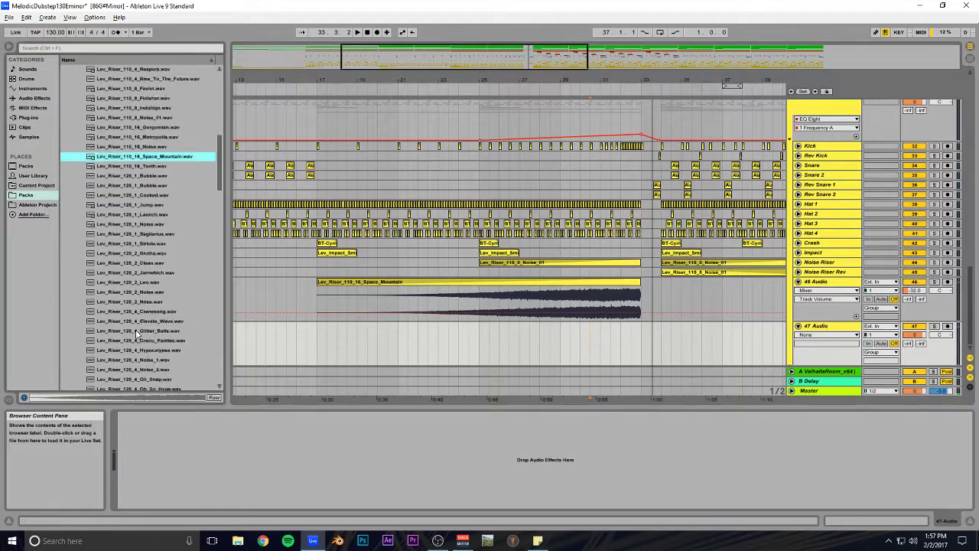
pyautogui.scroll(-4, 138, 334)
pyautogui.moveTo(131, 312); pyautogui.dragTo(626, 348)
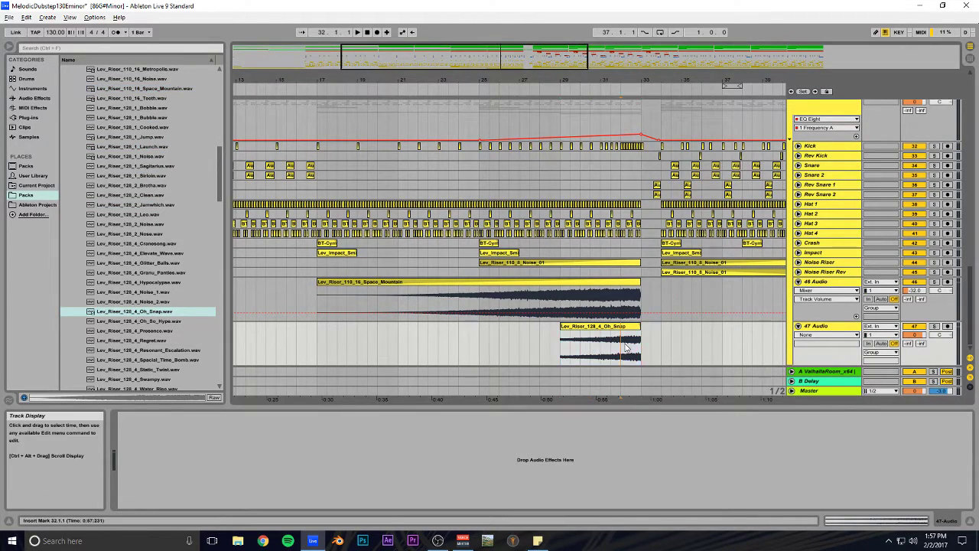
# Step: Fade in the Oh_Snap riser across its length and lower its track volume to -28 dB during playback
pyautogui.click(922, 337)
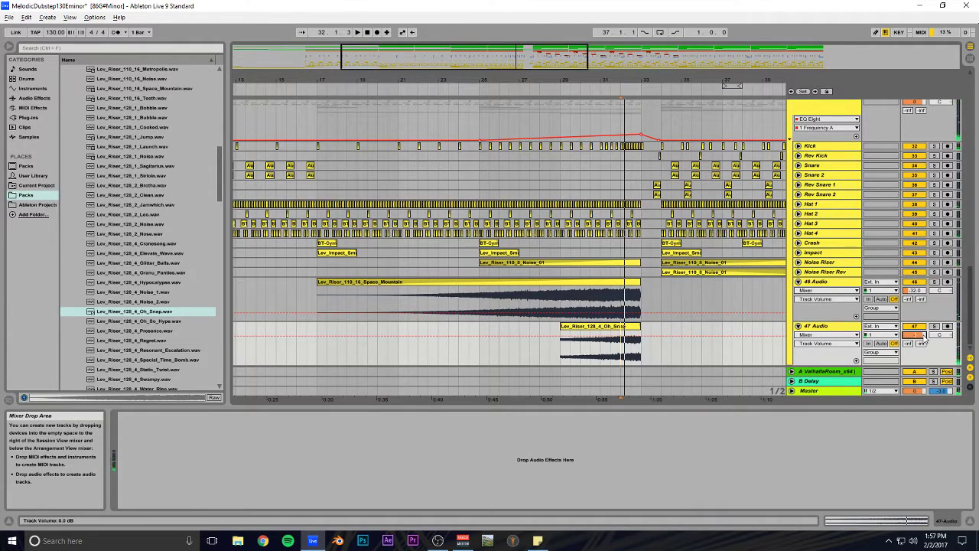
pyautogui.click(562, 340)
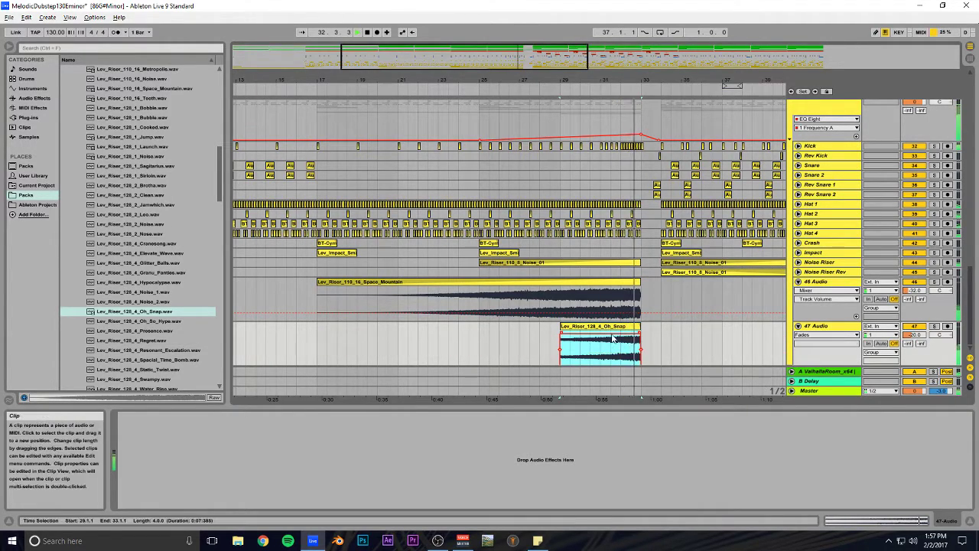
pyautogui.click(922, 336)
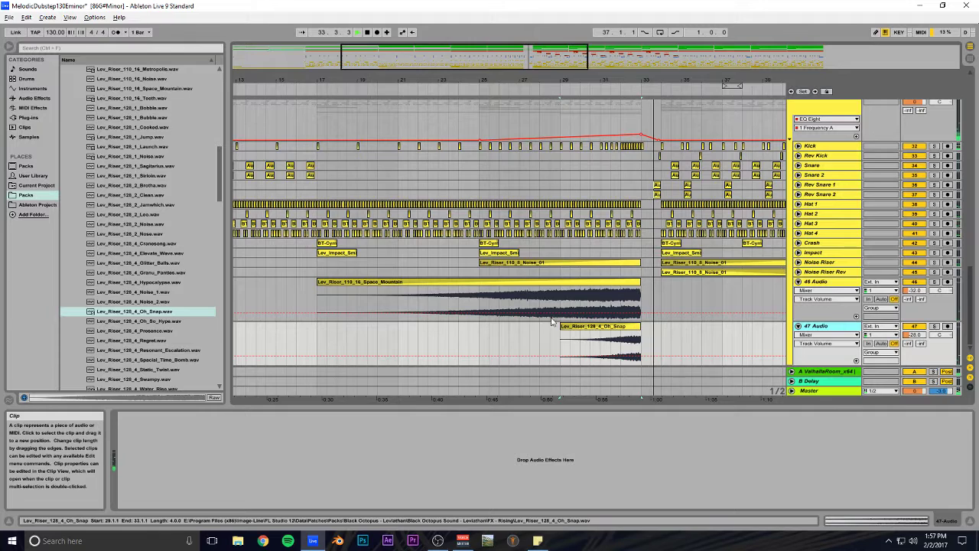
# Step: Add an audio track holding the Lev_Riser_128_8_Hypersleep sample from bar 25 to 33 and set its track volume to -32 dB
pyautogui.hotkey('ctrl', 't')
pyautogui.scroll(-5, 132, 325)
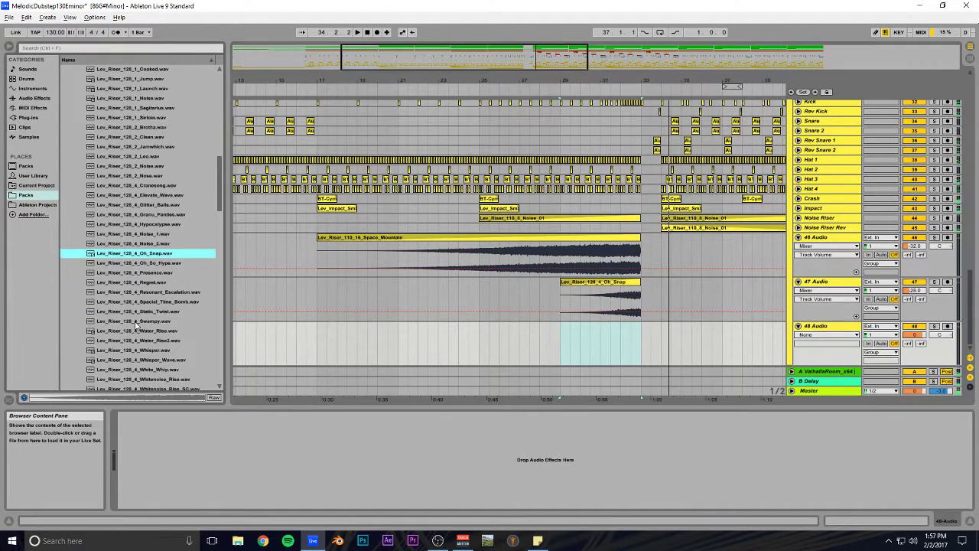
pyautogui.scroll(-2, 131, 325)
pyautogui.moveTo(135, 334); pyautogui.dragTo(514, 337)
pyautogui.click(912, 336)
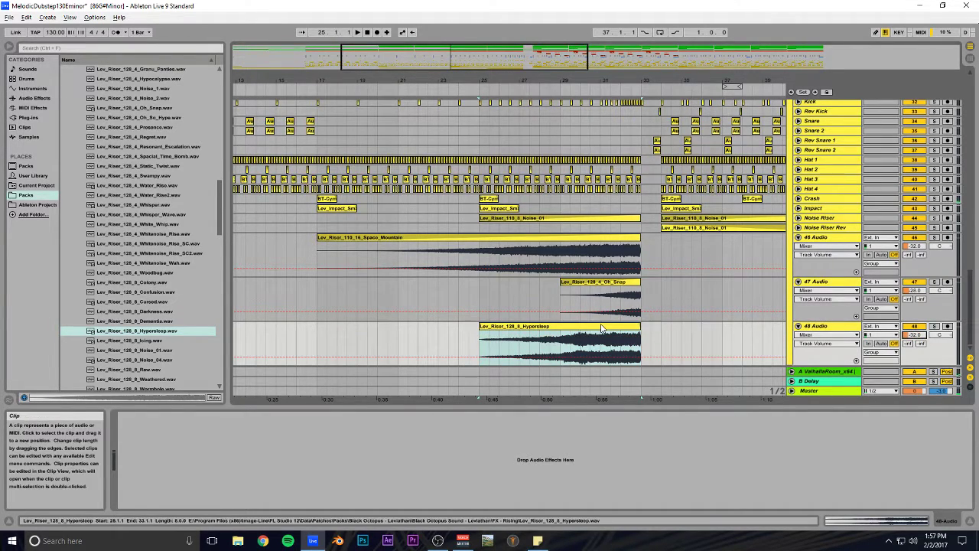
# Step: Fade in the Hypersleep riser across its full length and save the set
pyautogui.click(505, 342)
pyautogui.moveTo(482, 337); pyautogui.dragTo(706, 323)
pyautogui.press('space')
pyautogui.hotkey('ctrl', 's')
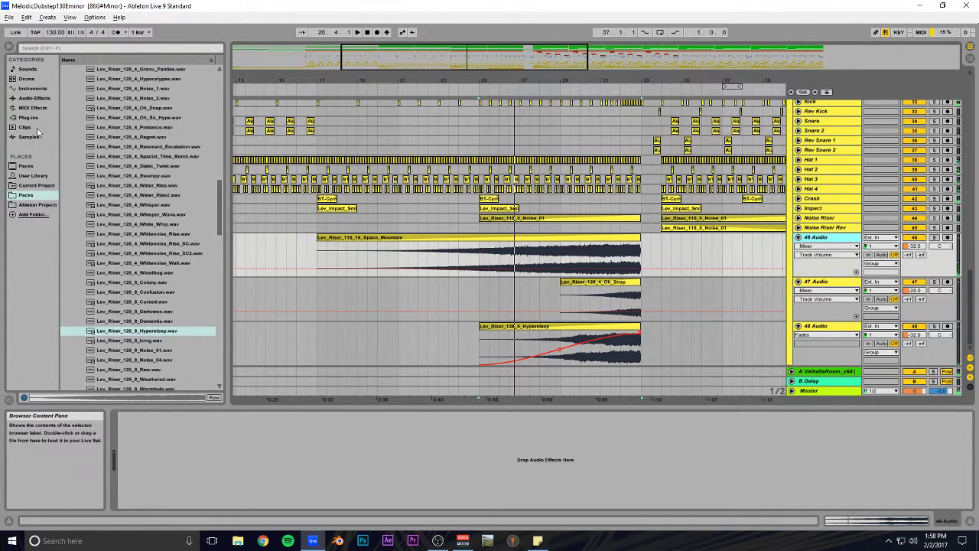
# Step: Put an EQ Eight with a 137 Hz low cut on the Space_Mountain track, copy it to the other two riser tracks and save
pyautogui.click(32, 100)
pyautogui.doubleClick(85, 136)
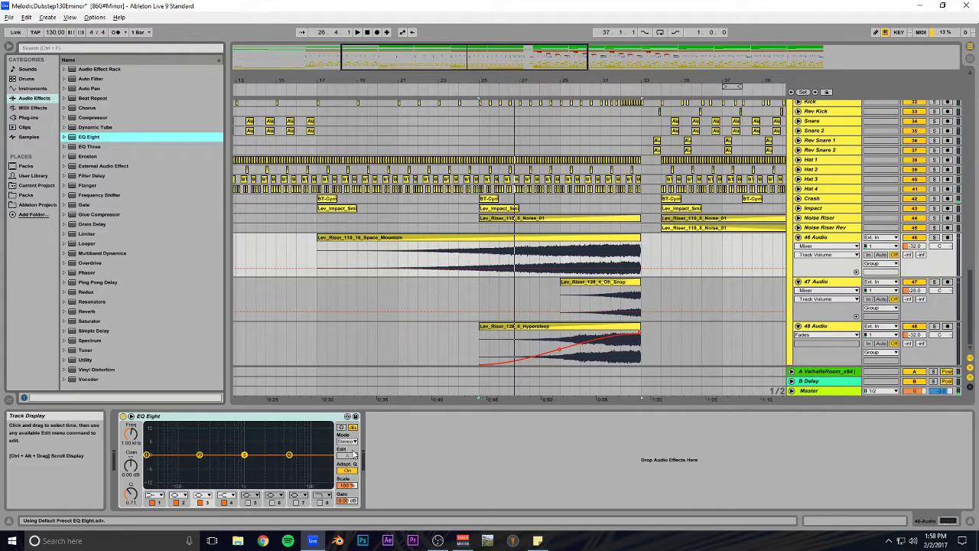
pyautogui.click(159, 436)
pyautogui.moveTo(131, 434); pyautogui.dragTo(131, 423)
pyautogui.click(235, 419)
pyautogui.moveTo(591, 283); pyautogui.dragTo(606, 286)
pyautogui.moveTo(256, 417); pyautogui.dragTo(586, 331)
pyautogui.hotkey('ctrl', 's')
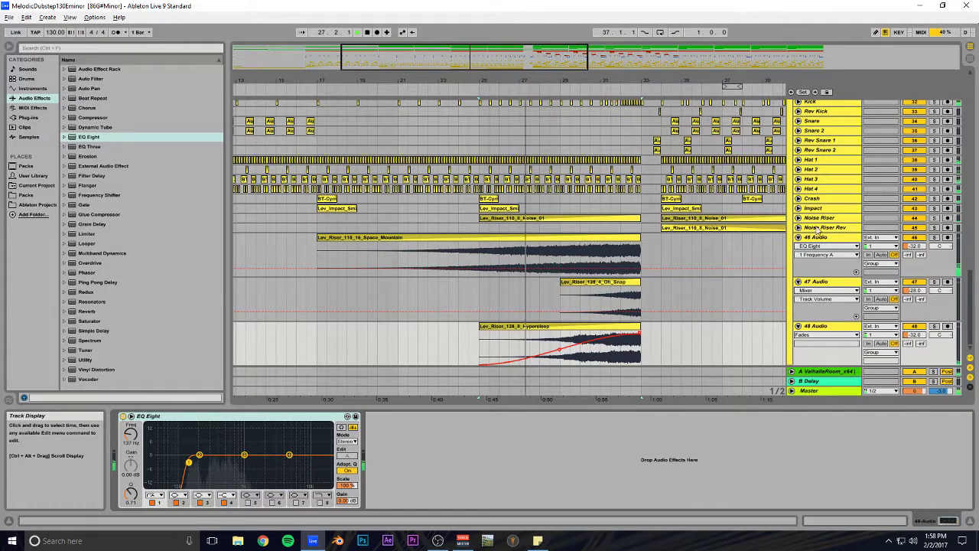
# Step: Rename the Space_Mountain riser's track as Space Mountain and the Oh_Snap riser's track as Oh Snap
pyautogui.click(838, 239)
pyautogui.hotkey('ctrl', 'r')
pyautogui.write('Space Mountain')
pyautogui.press('Return')
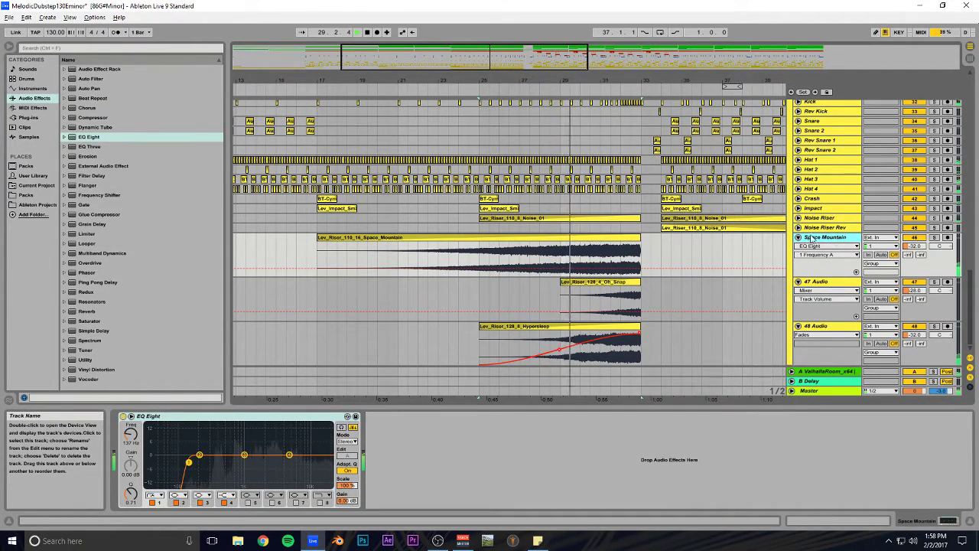
pyautogui.click(816, 281)
pyautogui.hotkey('ctrl', 'r')
pyautogui.write('Oh S')
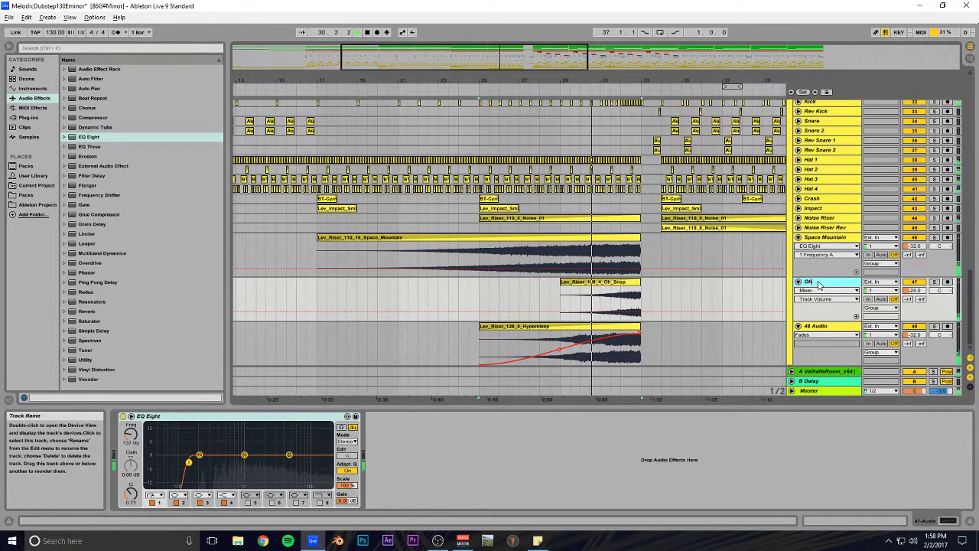
pyautogui.write('nap')
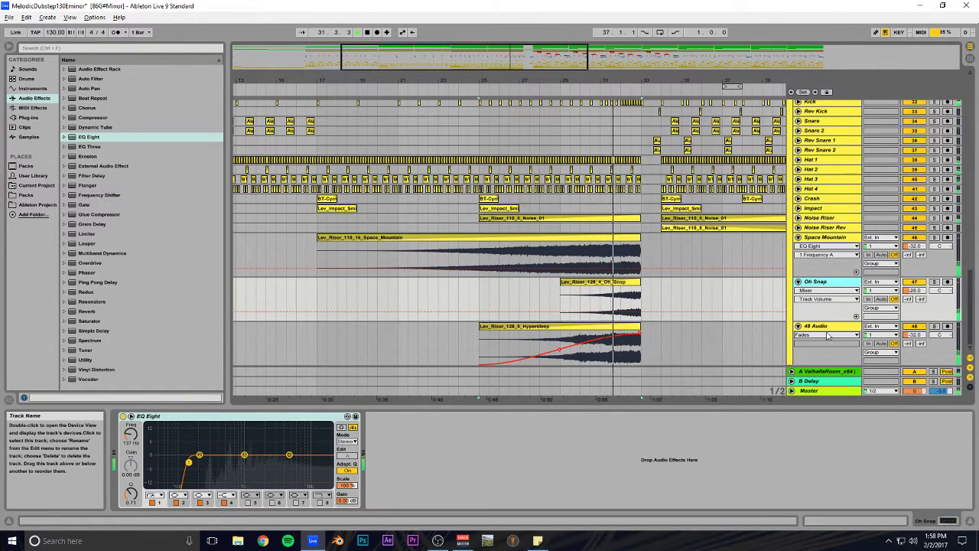
# Step: Rename the Hypersleep riser's track as HyperSleep
pyautogui.click(808, 323)
pyautogui.hotkey('ctrl', 'r')
pyautogui.write('Hy')
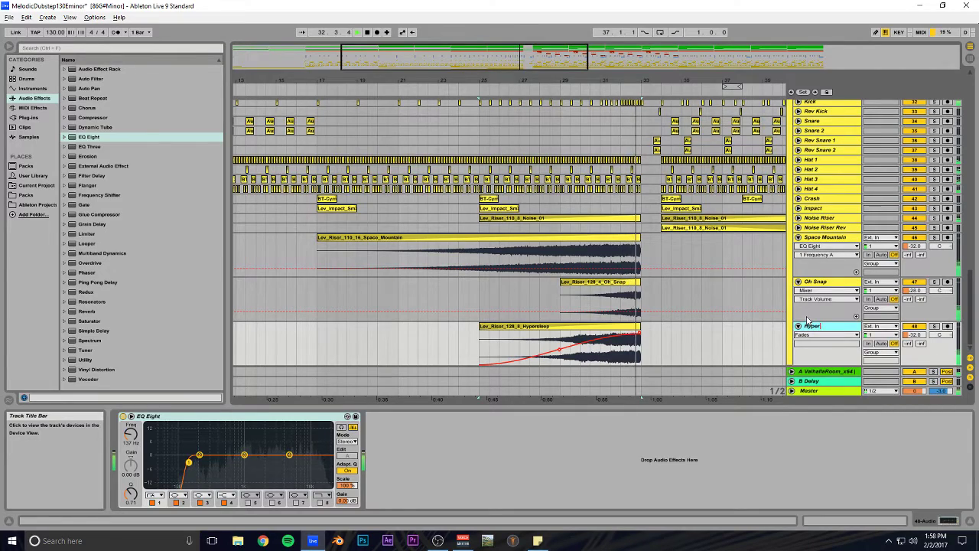
pyautogui.write('perSleep')
pyautogui.press('Return')
# Step: Reshape the Basses group's EQ Eight frequency automation to curve upward from bar 29, lower its peak at bar 33 and save
pyautogui.scroll(5, 620, 199)
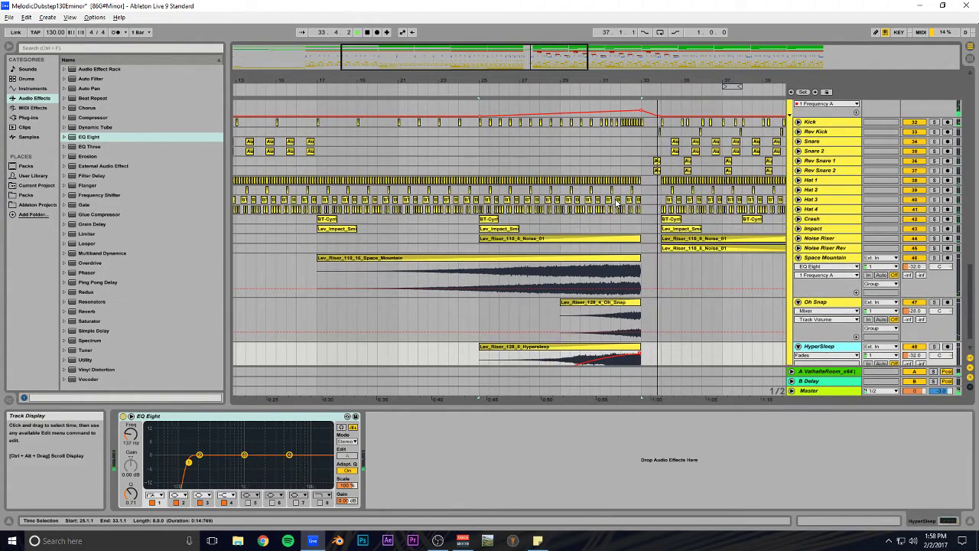
pyautogui.scroll(10, 620, 199)
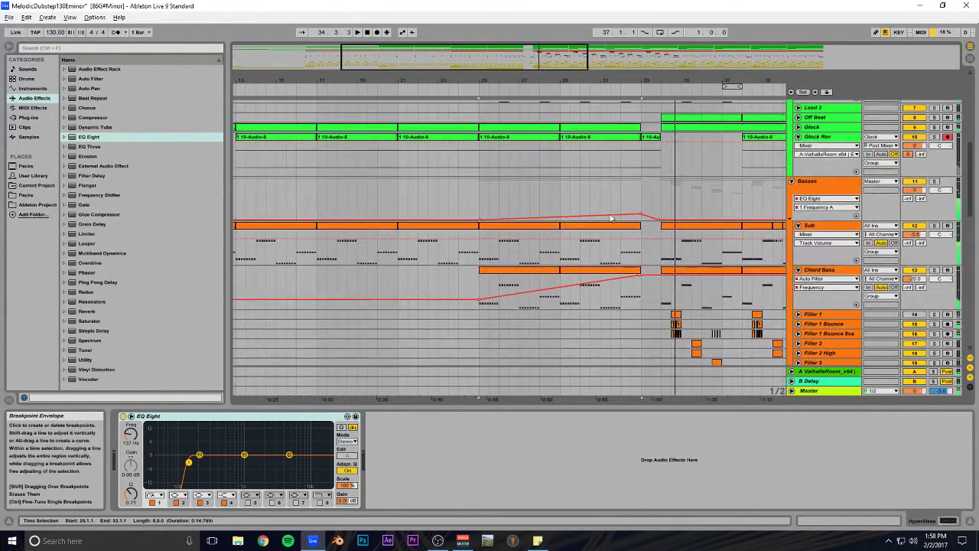
pyautogui.click(550, 220)
pyautogui.hotkey('ctrl', 's')
pyautogui.press('space')
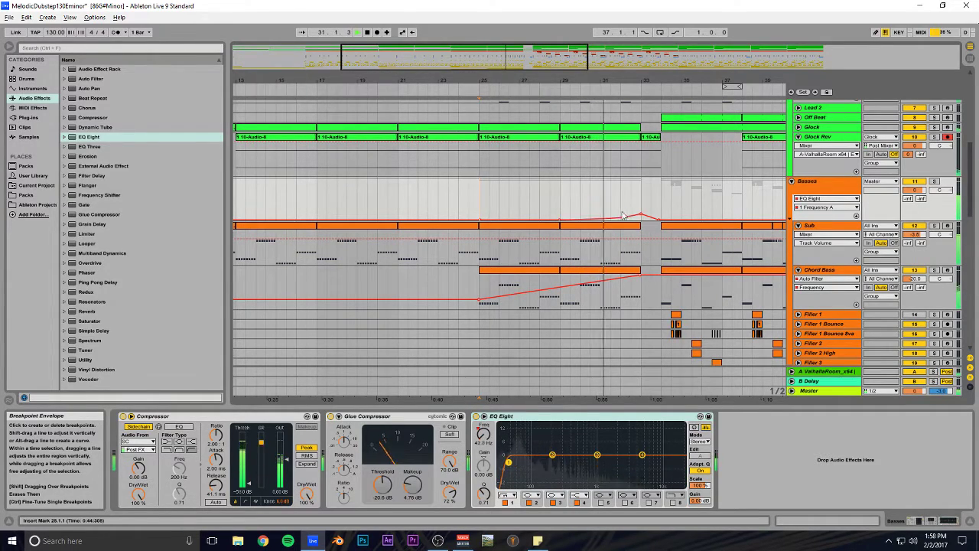
pyautogui.hotkey('ctrl', 's')
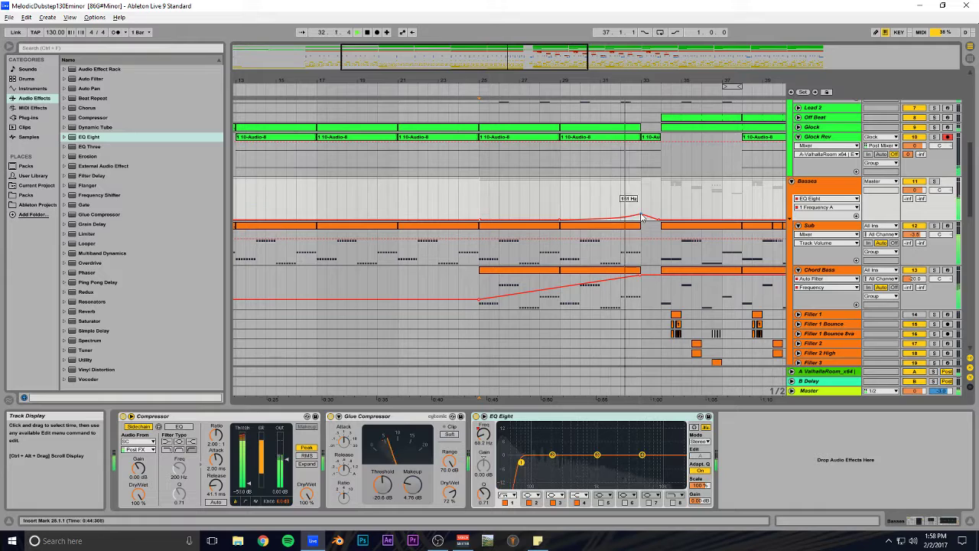
pyautogui.hotkey('ctrl', 's')
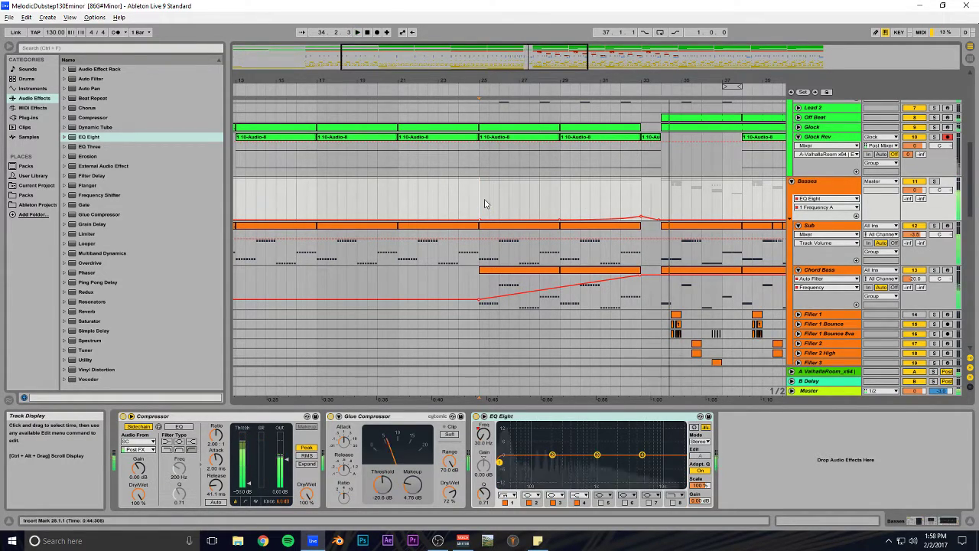
# Step: Listen back through the build-up from bar 25 into the drop and save the set
pyautogui.hotkey('alt', 'Tab')
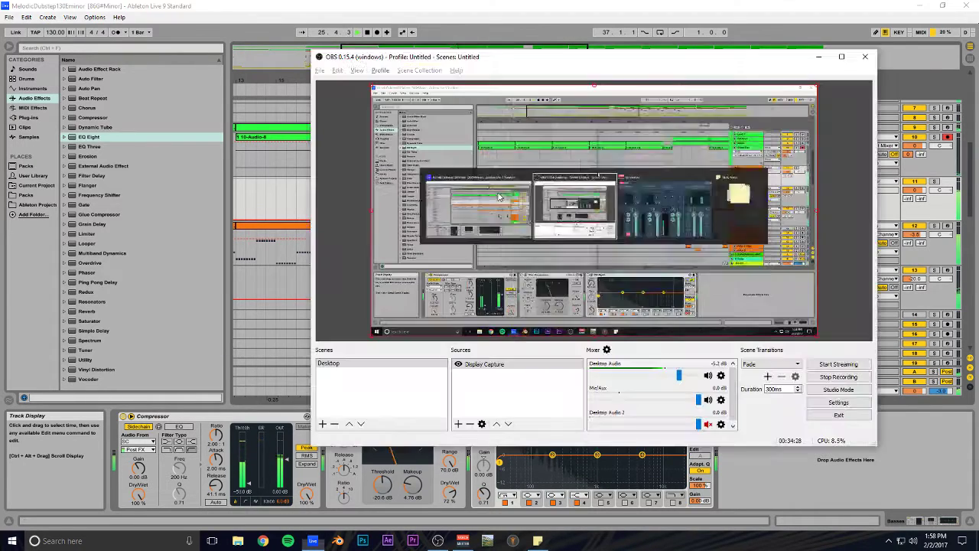
pyautogui.hotkey('alt', 'Tab')
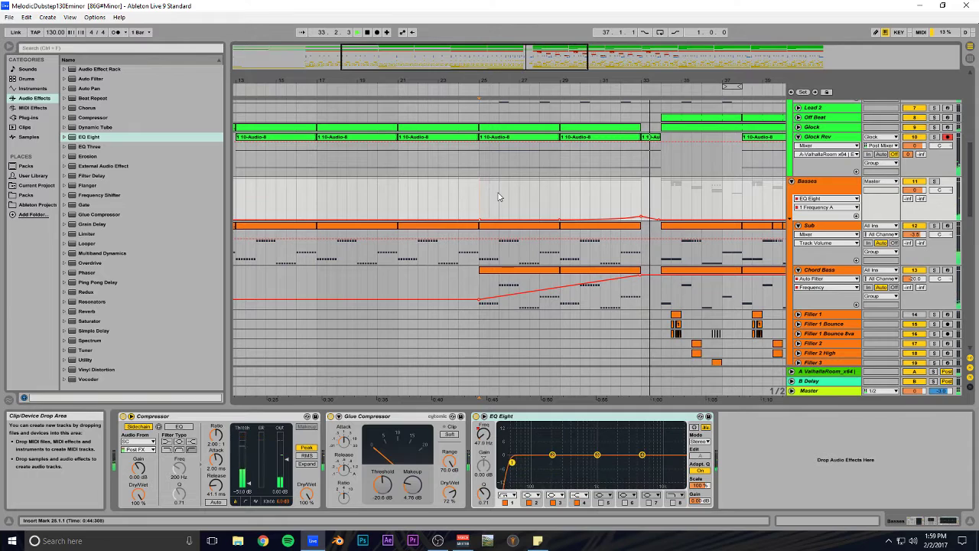
pyautogui.moveTo(580, 60); pyautogui.dragTo(552, 114)
pyautogui.hotkey('ctrl', 's')
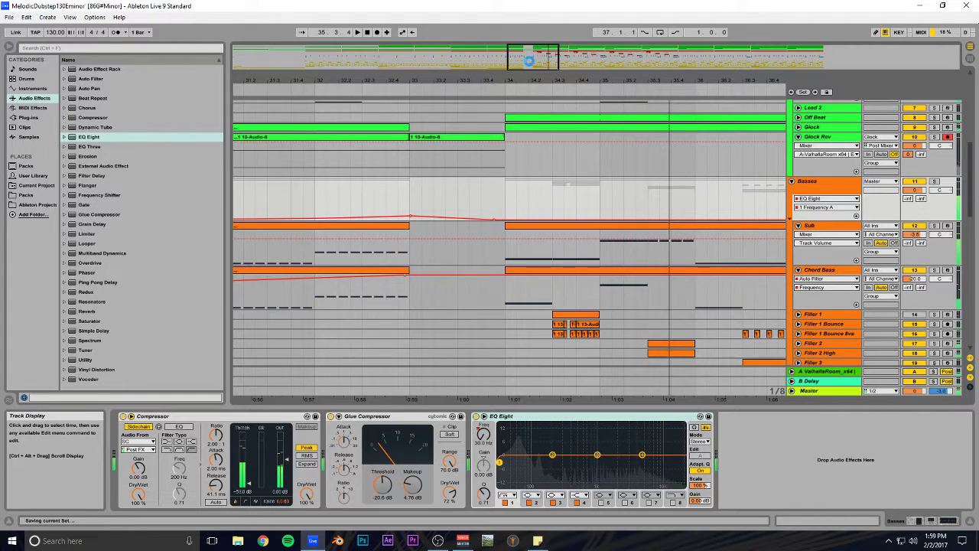
pyautogui.hotkey('alt', 'Tab')
pyautogui.hotkey('alt', 'Tab')
# Step: Hide the device view, fold the Synth, Basses, SD and Drums groups, and play the whole arrangement from bar 1
pyautogui.moveTo(529, 65); pyautogui.dragTo(528, 16)
pyautogui.scroll(-4, 589, 299)
pyautogui.scroll(-3, 593, 306)
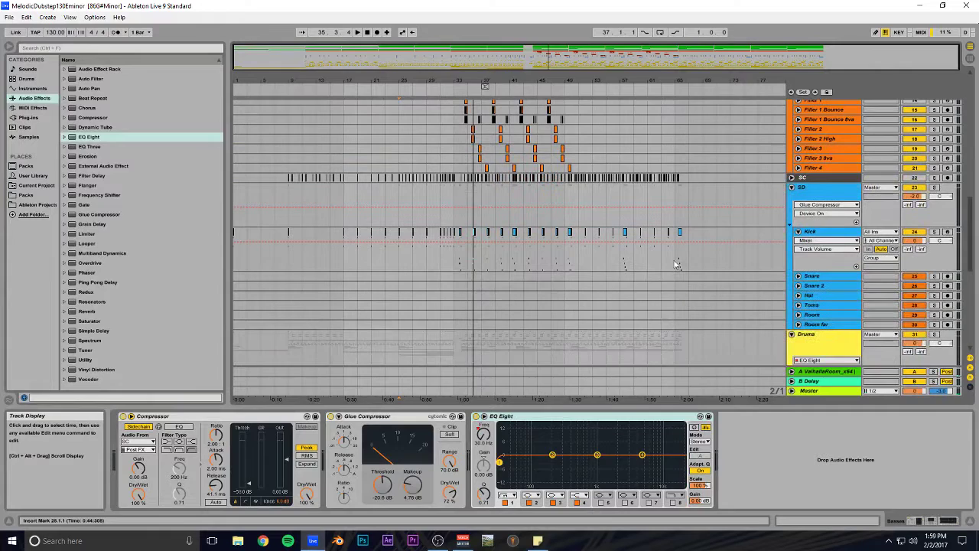
pyautogui.moveTo(623, 407); pyautogui.dragTo(631, 496)
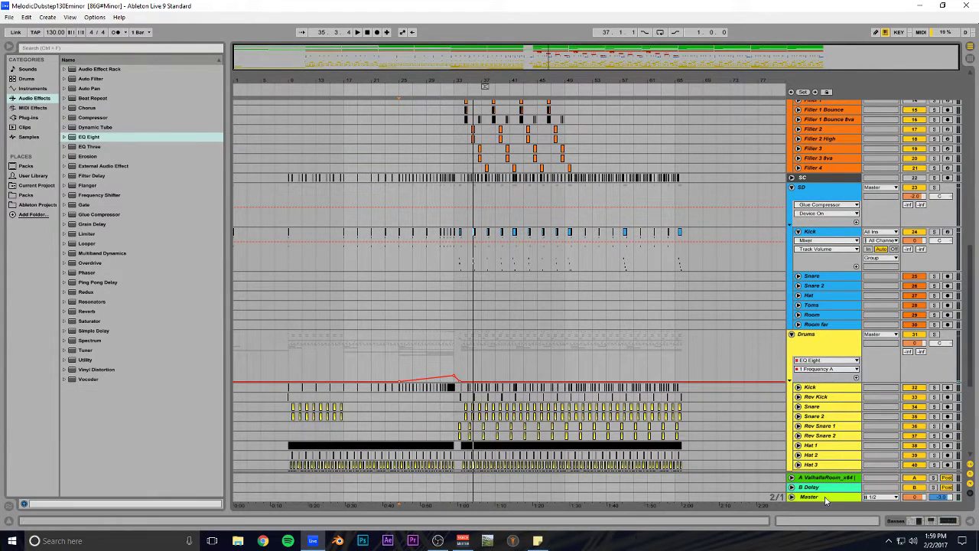
pyautogui.scroll(7, 421, 294)
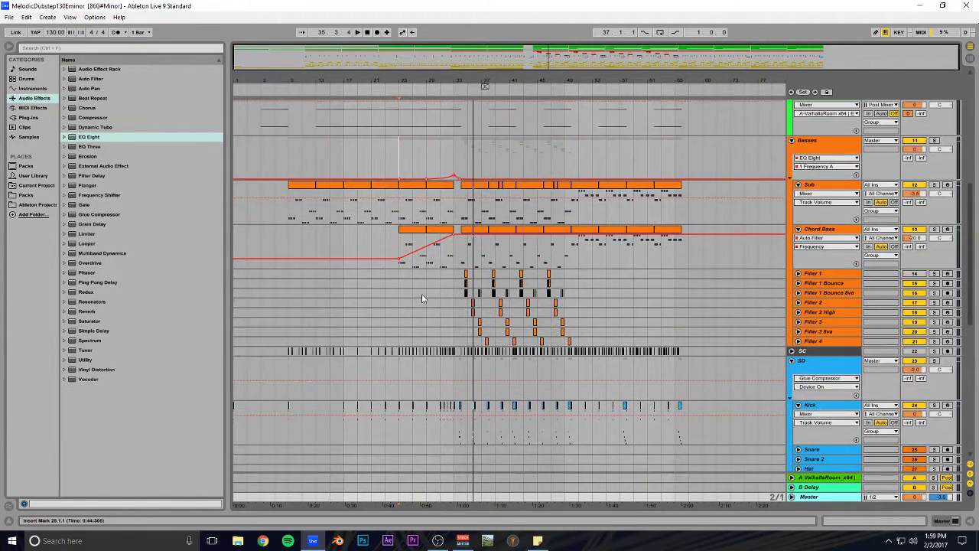
pyautogui.keyDown('alt'); pyautogui.click(798, 236); pyautogui.keyUp('alt')
pyautogui.scroll(1, 804, 160)
pyautogui.keyDown('alt'); pyautogui.click(798, 157); pyautogui.keyUp('alt')
pyautogui.scroll(3, 796, 145)
pyautogui.keyDown('alt'); pyautogui.click(792, 105); pyautogui.keyUp('alt')
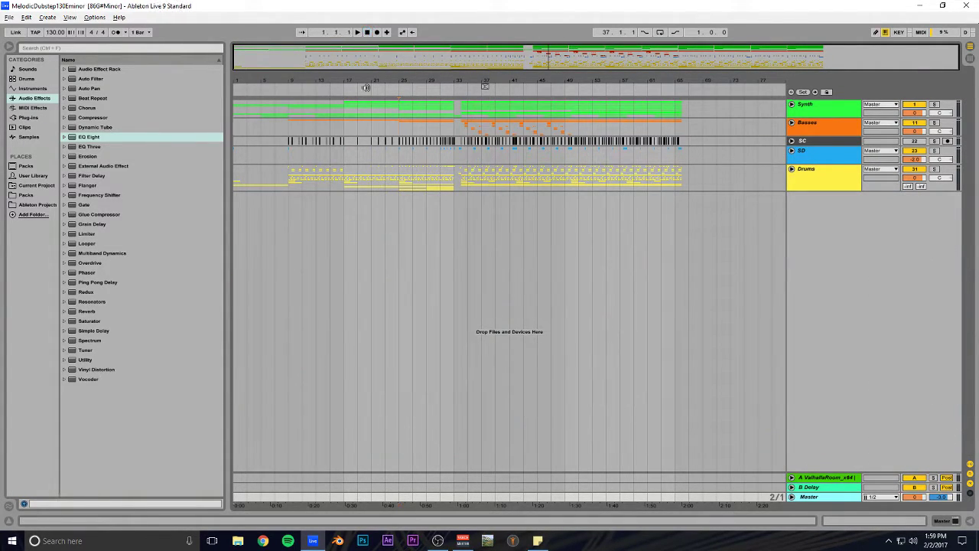
pyautogui.press('space')
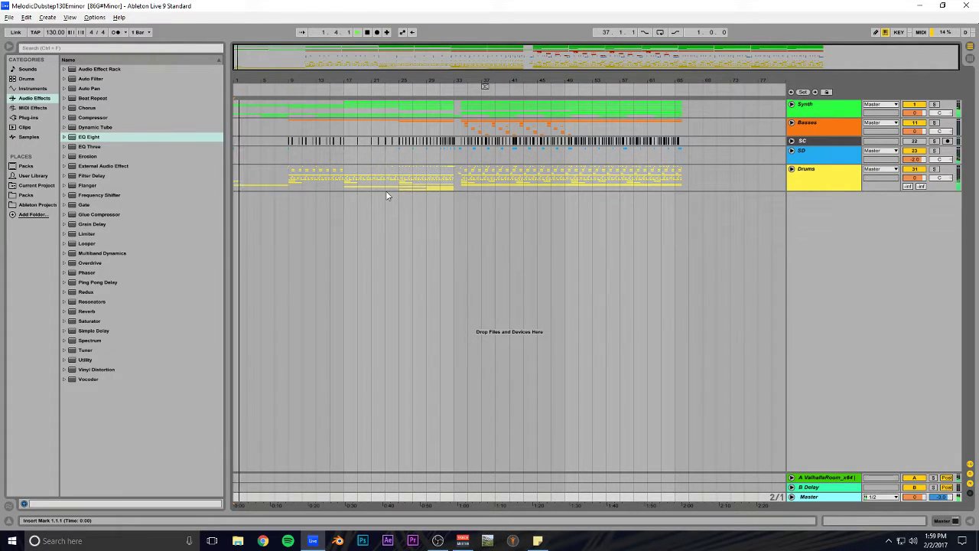
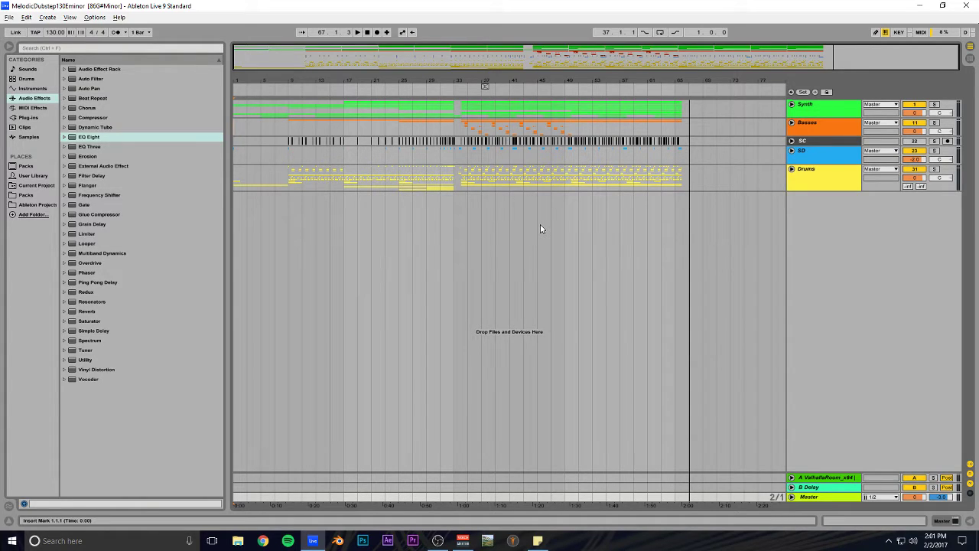
# Step: Set the loop range to bars 1–9 and save the set
pyautogui.moveTo(484, 86); pyautogui.dragTo(234, 87)
pyautogui.moveTo(487, 86); pyautogui.dragTo(292, 88)
pyautogui.hotkey('ctrl', 's')
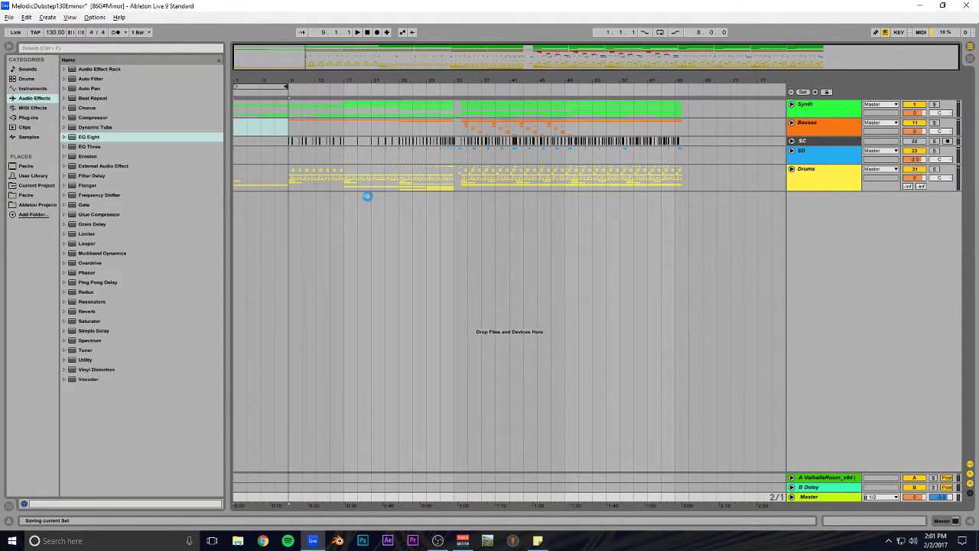
pyautogui.moveTo(959, 62); pyautogui.dragTo(865, 58)
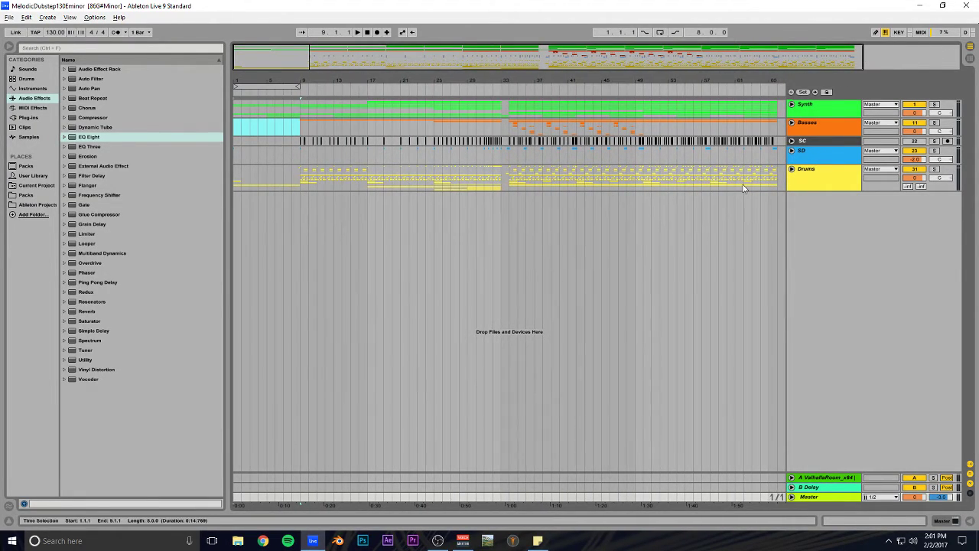
pyautogui.moveTo(233, 159); pyautogui.dragTo(502, 156)
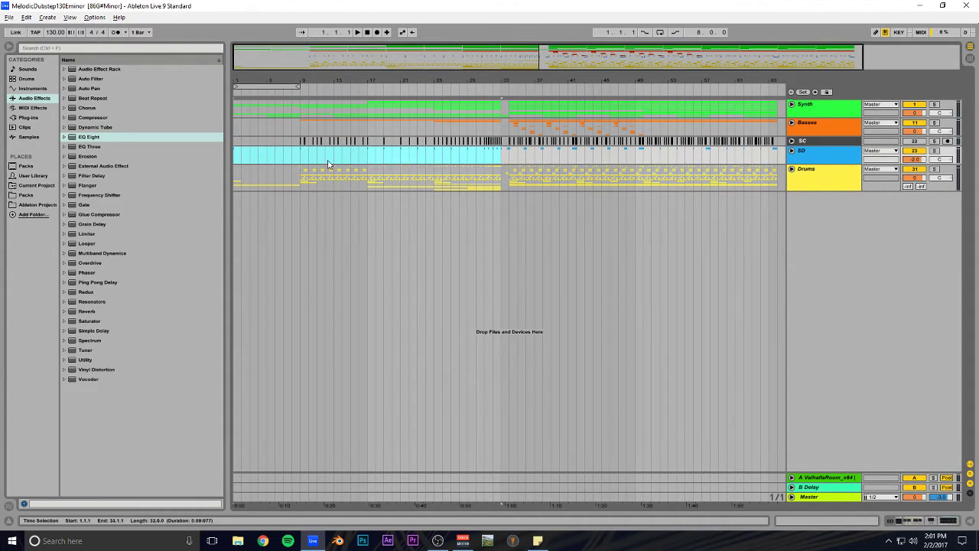
pyautogui.click(259, 157)
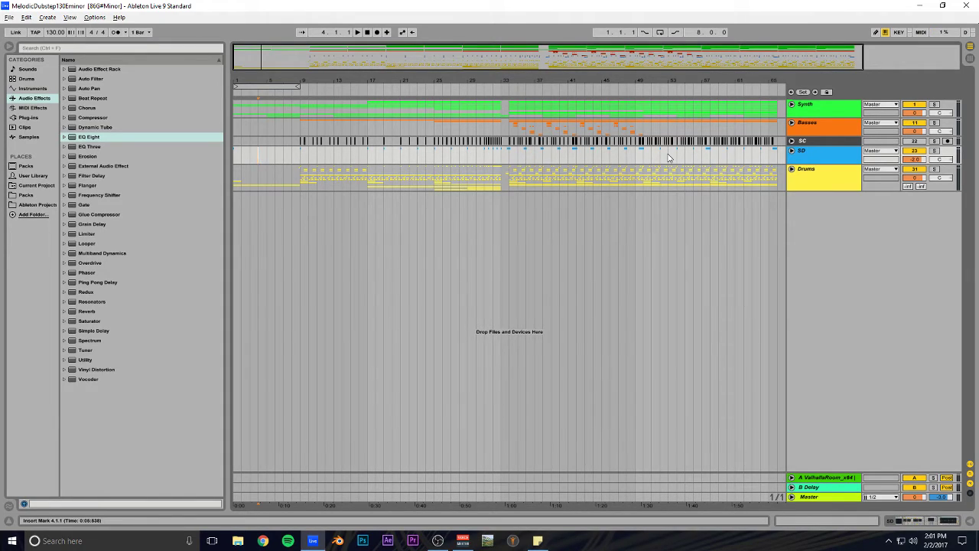
pyautogui.doubleClick(397, 83)
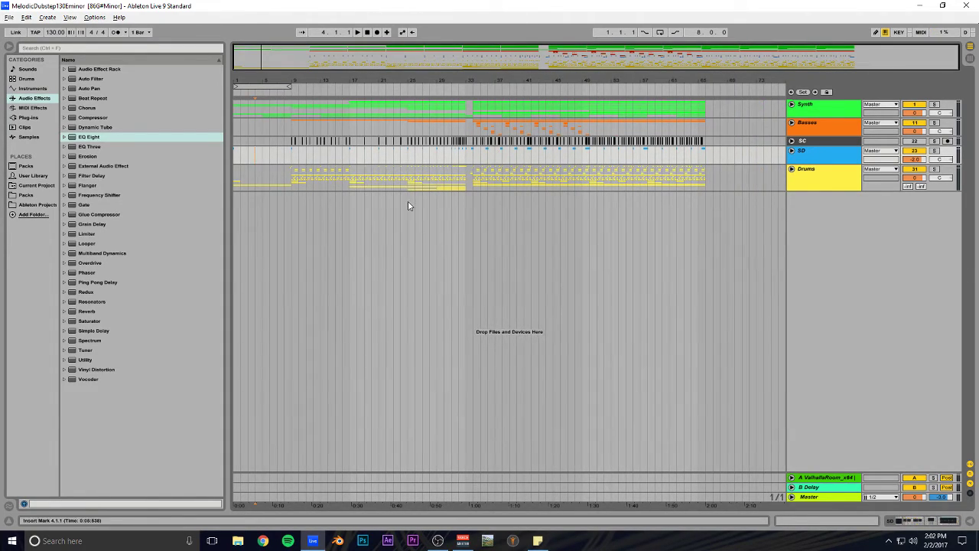